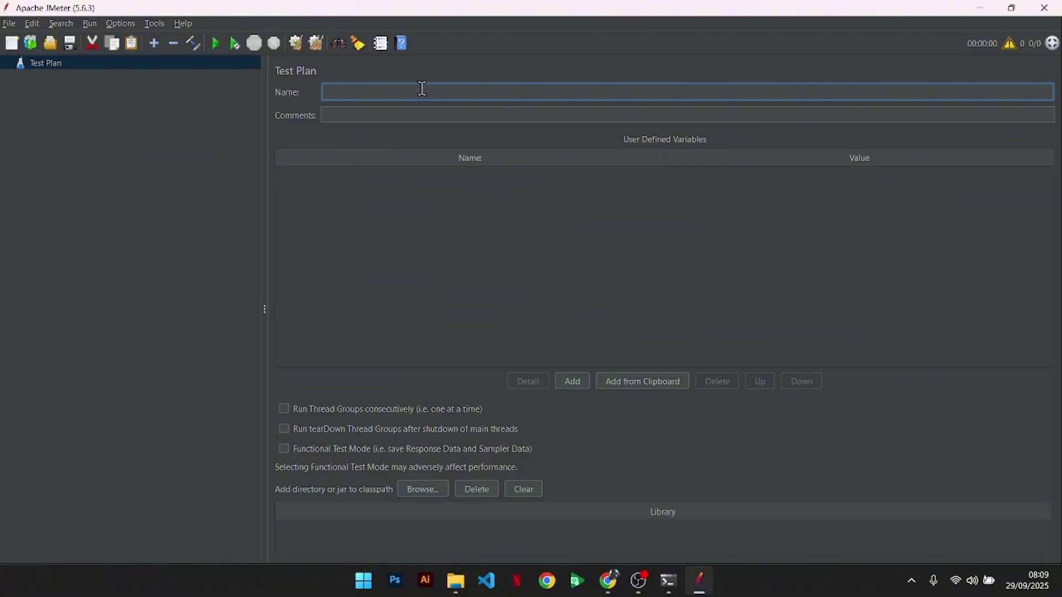
- Name the test plan 'Load Testing' and bring up its Add > Threads (Users) submenu
{"action": "type", "text": "Load Testing"}
{"action": "left_click", "coordinate": [380, 193]}
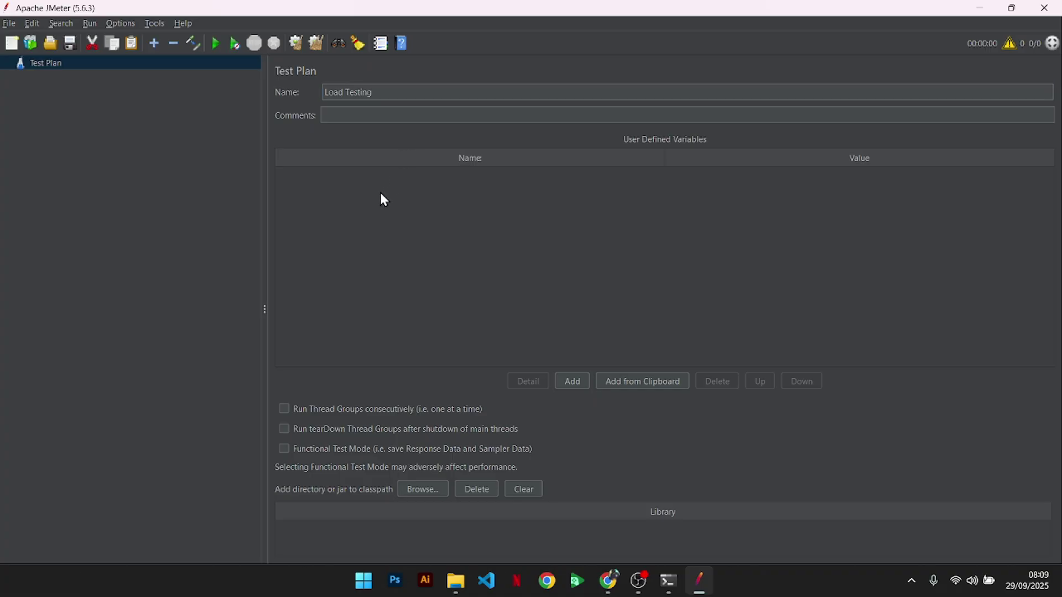
{"action": "right_click", "coordinate": [82, 63]}
{"action": "mouse_move", "coordinate": [110, 67]}
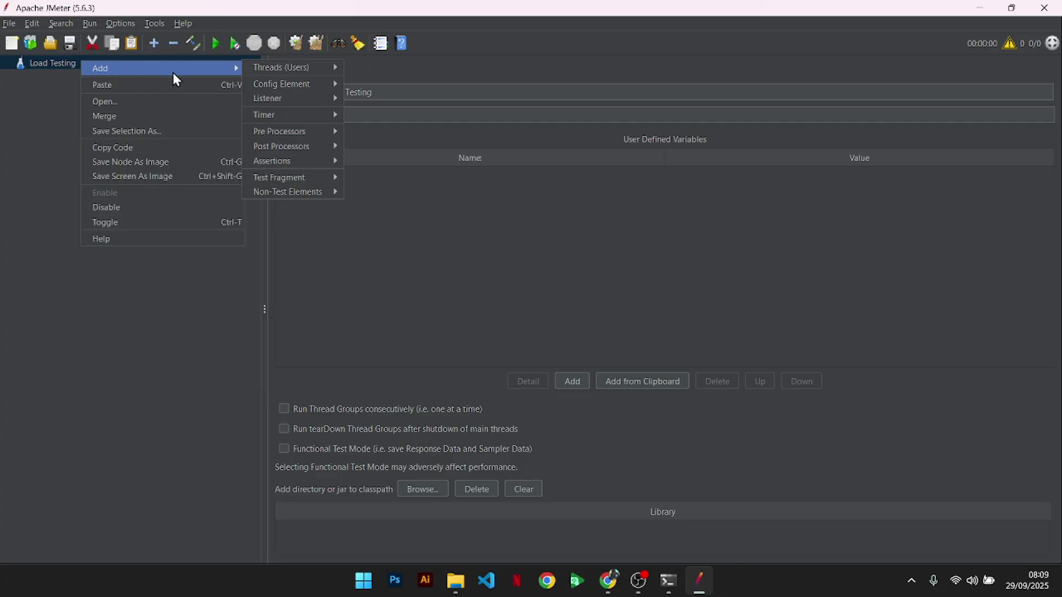
{"action": "mouse_move", "coordinate": [269, 72]}
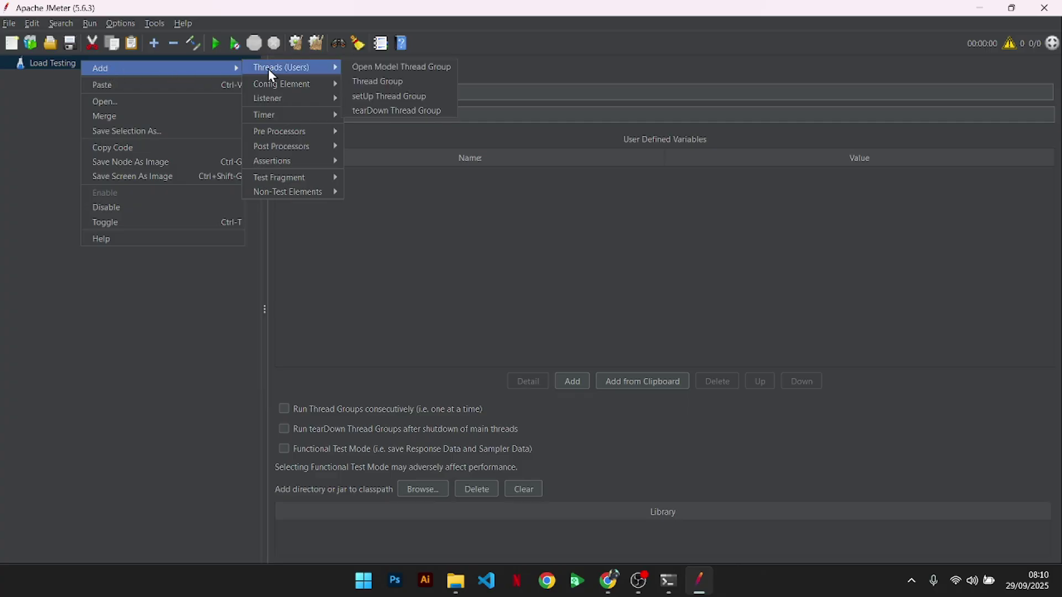
- Add a standard Thread Group set to 100 threads, 120-second ramp-up and loop count 3
{"action": "left_click", "coordinate": [372, 82]}
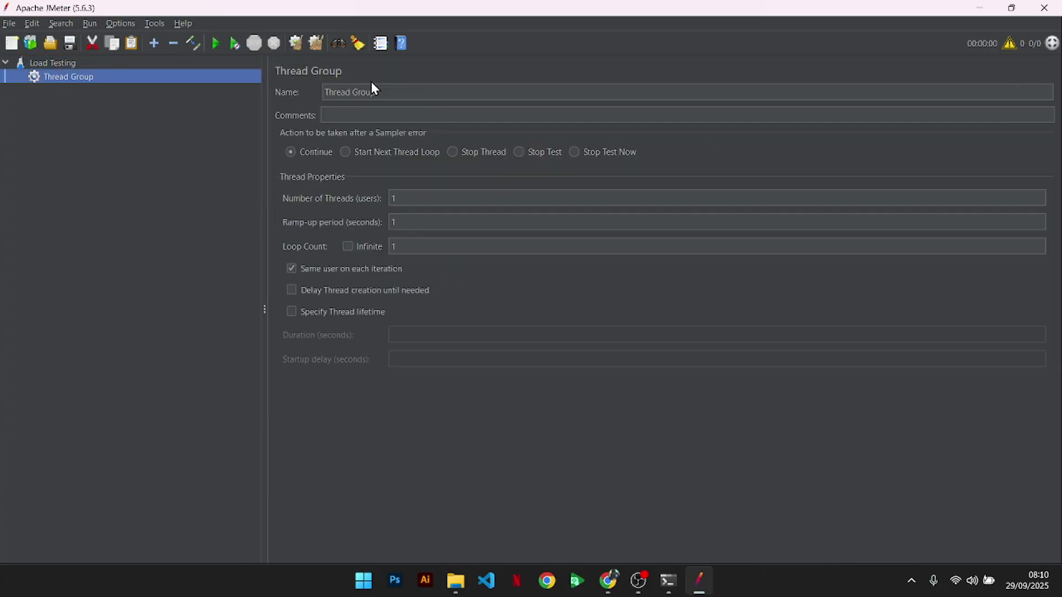
{"action": "left_click", "coordinate": [414, 200]}
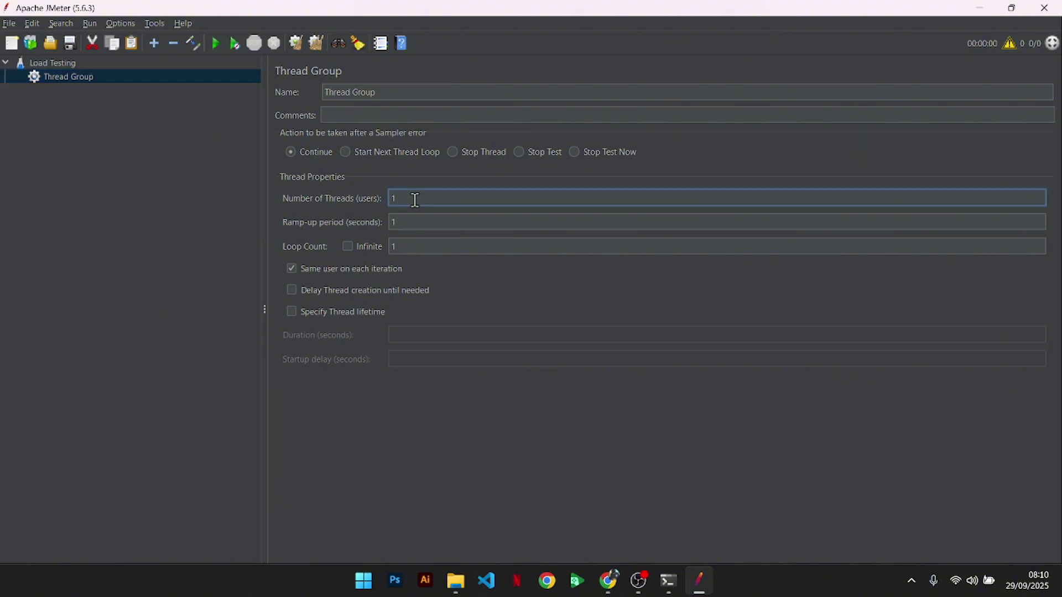
{"action": "type", "text": "00"}
{"action": "left_click", "coordinate": [418, 226]}
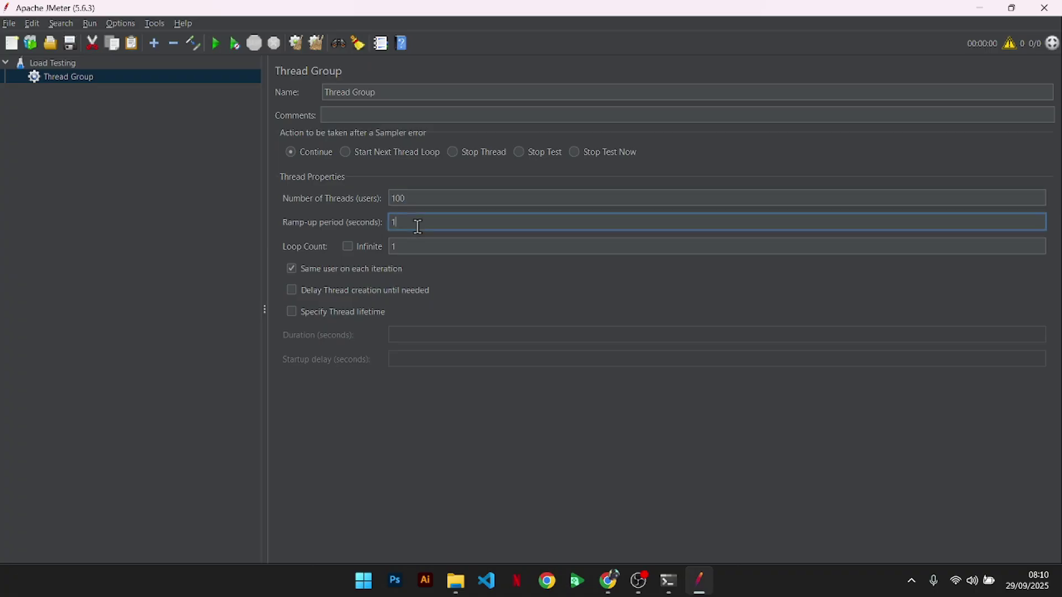
{"action": "type", "text": "20"}
{"action": "left_click", "coordinate": [417, 246]}
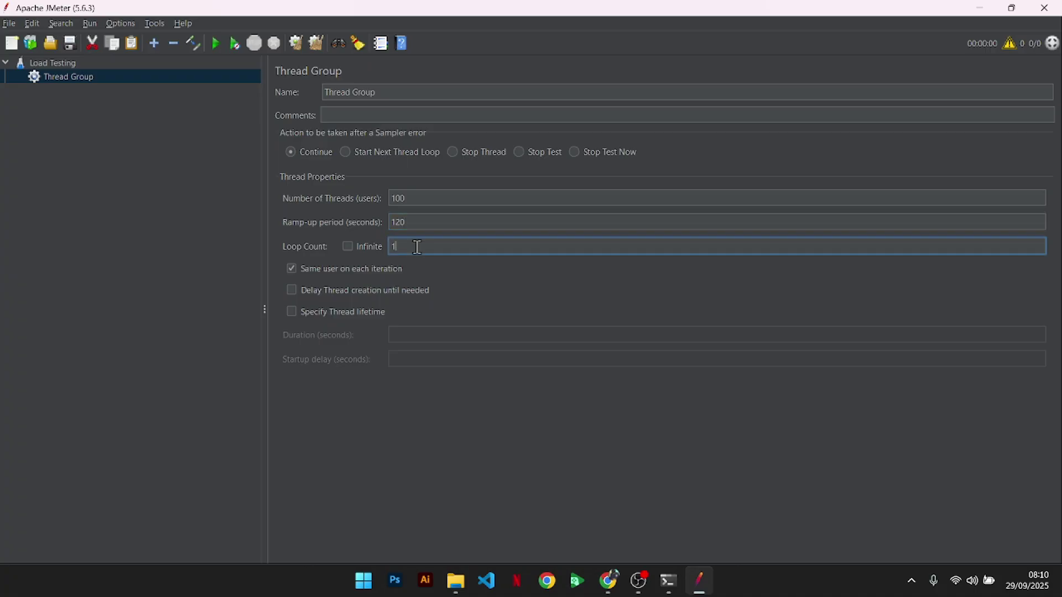
{"action": "key", "text": "BackSpace"}
{"action": "type", "text": "3"}
- Insert HTTP Request Defaults via the Thread Group's Add > Config Element menu
{"action": "right_click", "coordinate": [108, 81]}
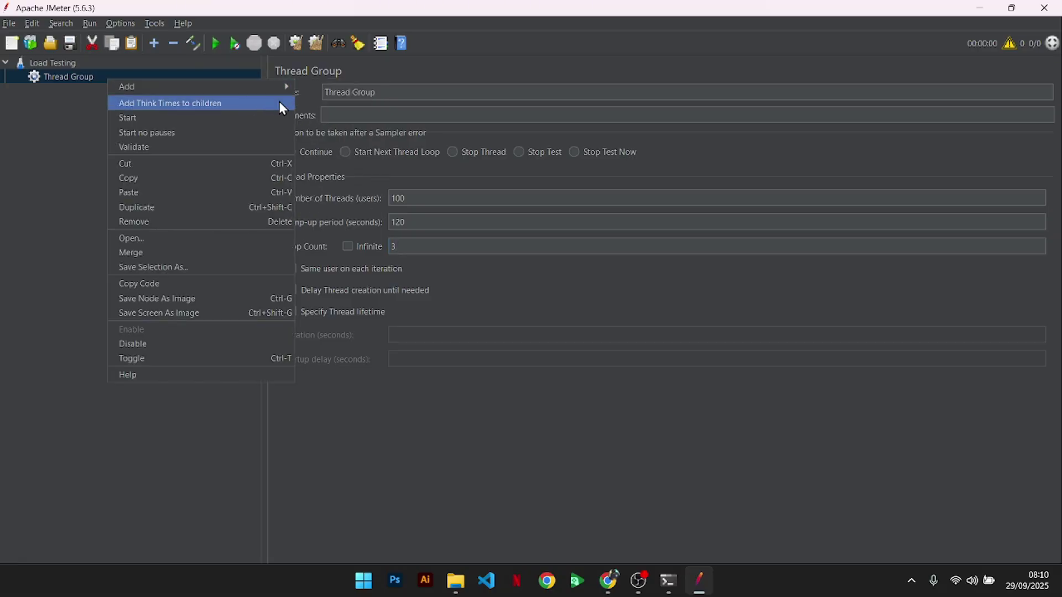
{"action": "mouse_move", "coordinate": [268, 88]}
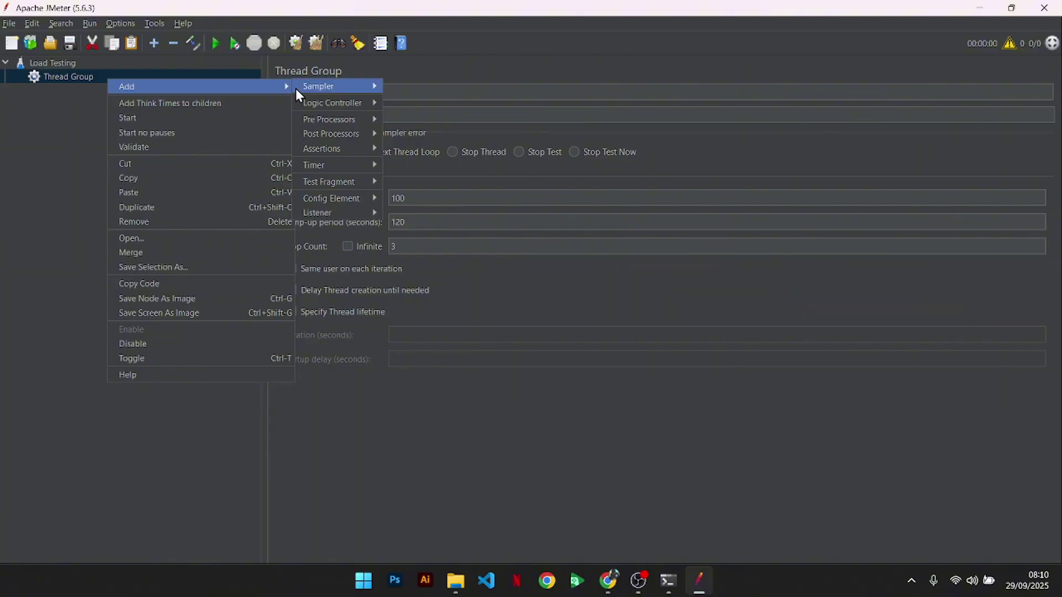
{"action": "mouse_move", "coordinate": [345, 105]}
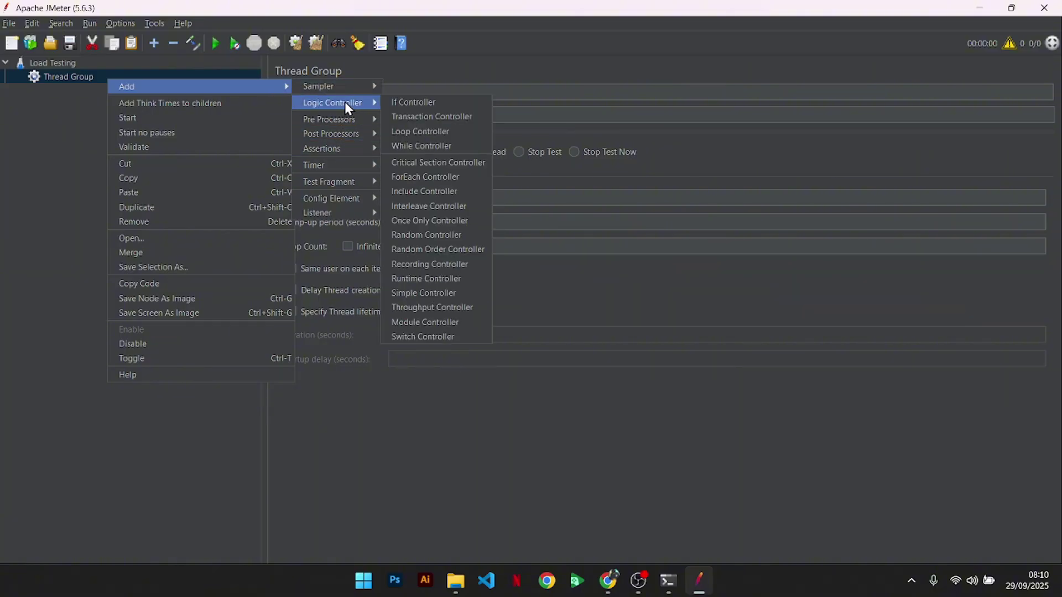
{"action": "mouse_move", "coordinate": [335, 197]}
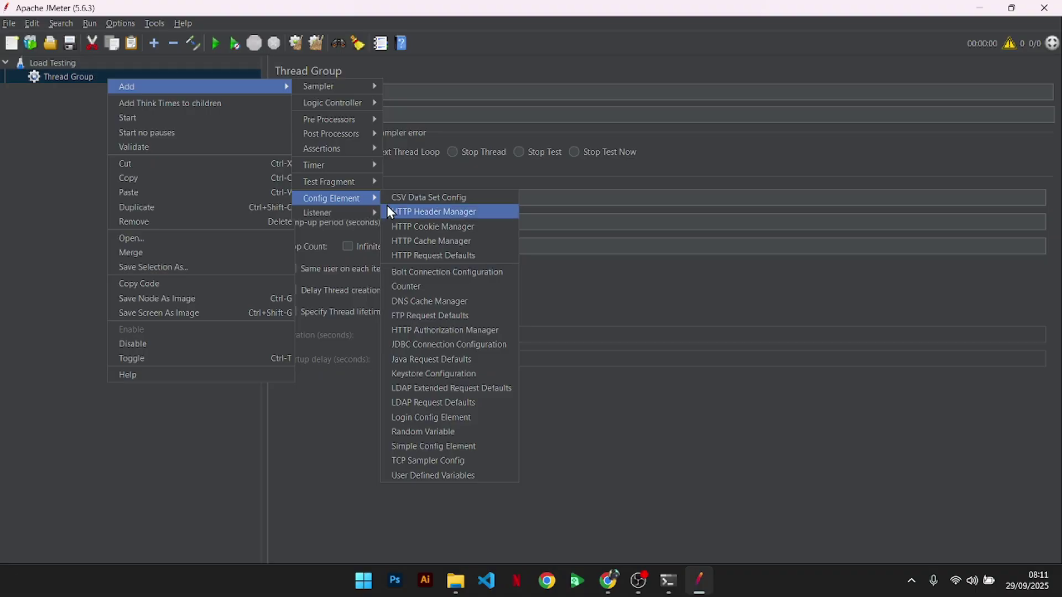
{"action": "left_click", "coordinate": [424, 256]}
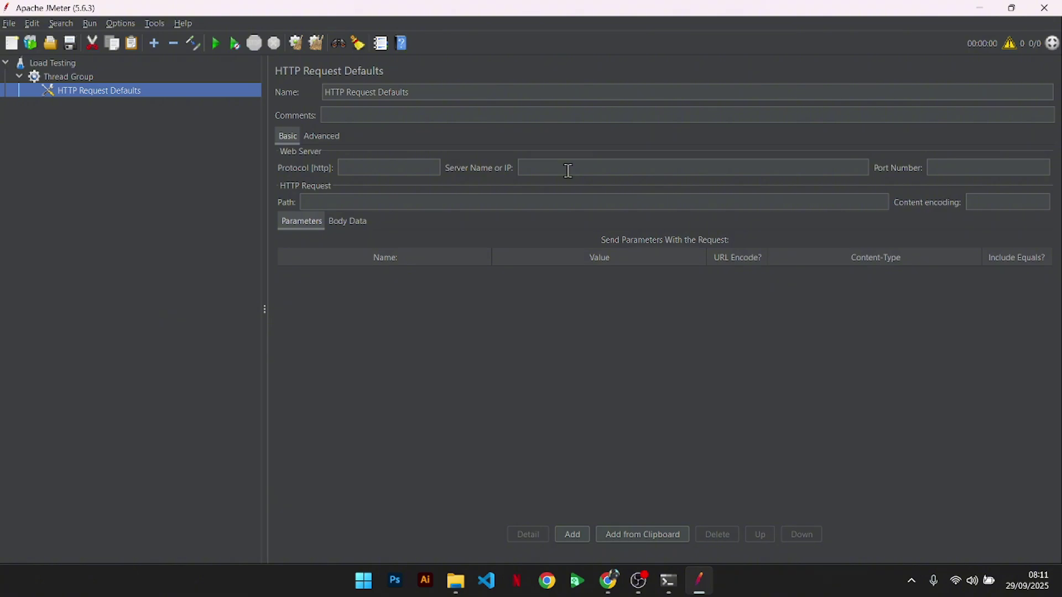
- Copy the domain raahting.com from the browser's address bar
{"action": "key", "text": "alt+Tab"}
{"action": "key", "text": "ctrl+shift+Tab"}
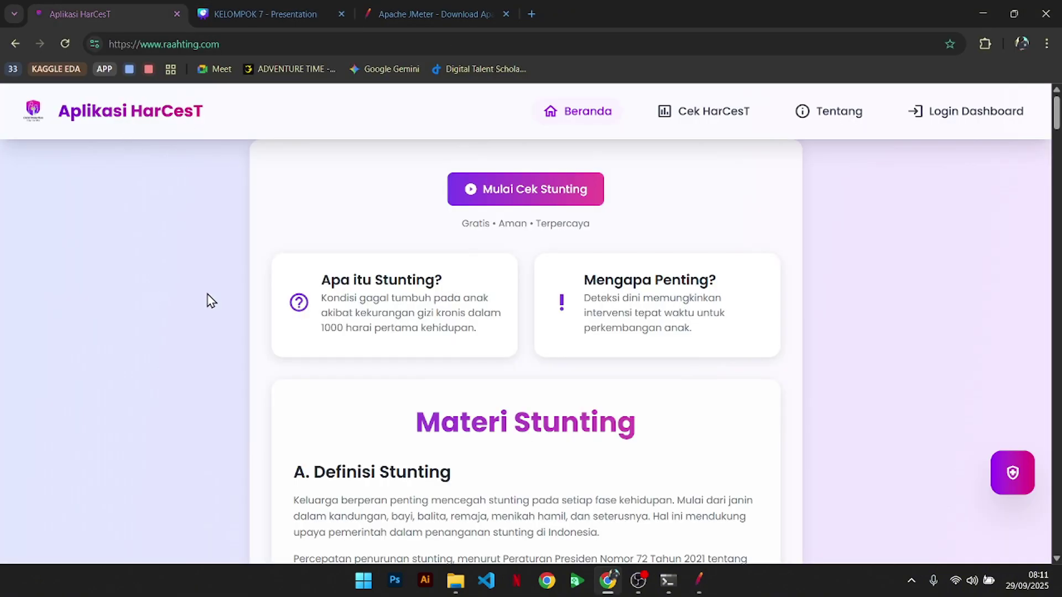
{"action": "left_click", "coordinate": [250, 47]}
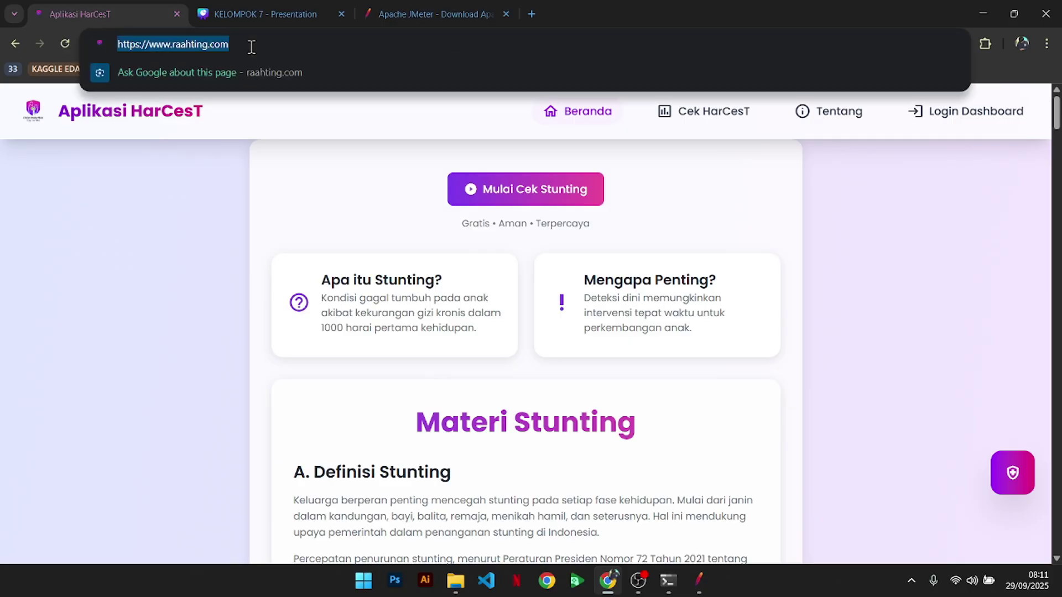
{"action": "left_click", "coordinate": [251, 47]}
{"action": "key", "text": "ctrl+Left"}
{"action": "key", "text": "ctrl+Right"}
{"action": "key", "text": "Left"}
{"action": "key", "text": "Left"}
{"action": "key", "text": "Left"}
{"action": "key", "text": "Left"}
{"action": "key", "text": "Left"}
{"action": "key", "text": "Left"}
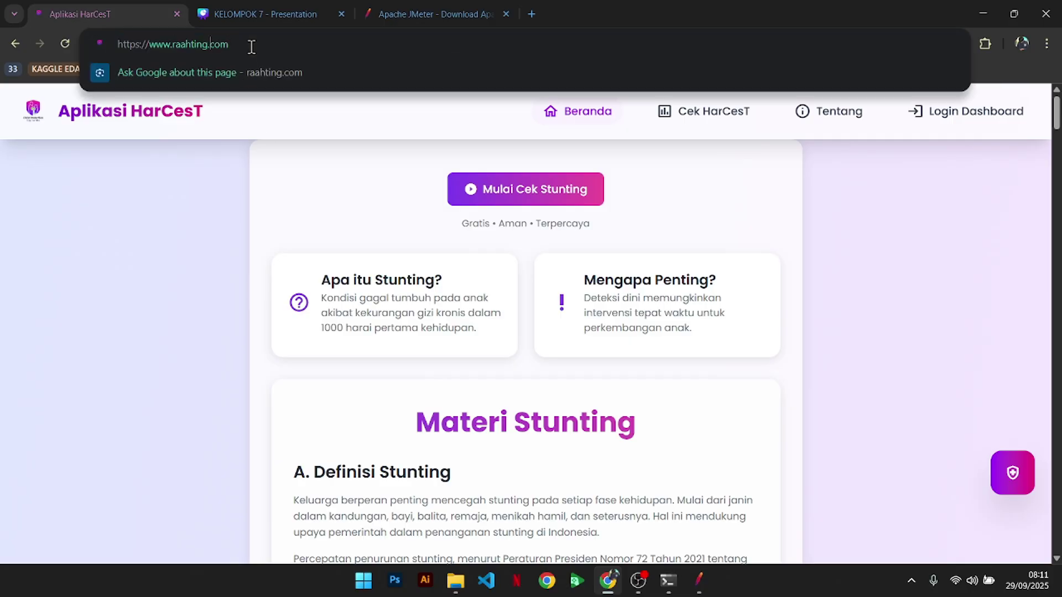
{"action": "key", "text": "Left"}
{"action": "key", "text": "Left"}
{"action": "key", "text": "shift+End"}
{"action": "key", "text": "ctrl+c"}
{"action": "key", "text": "alt+Tab"}
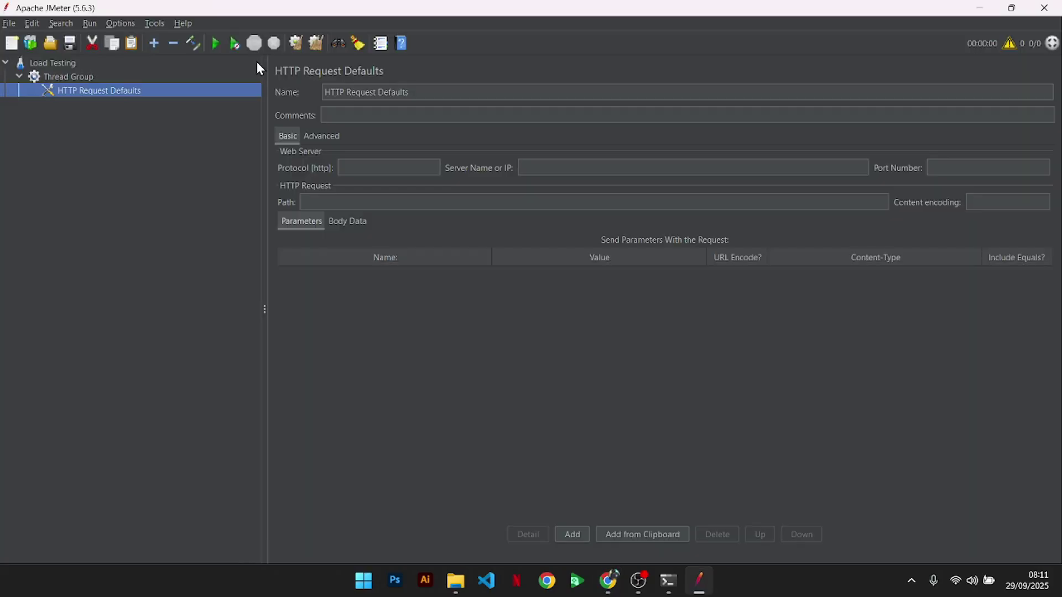
- Set the HTTP Request Defaults server to raahting.com and path to /
{"action": "left_click", "coordinate": [553, 167]}
{"action": "key", "text": "ctrl+v"}
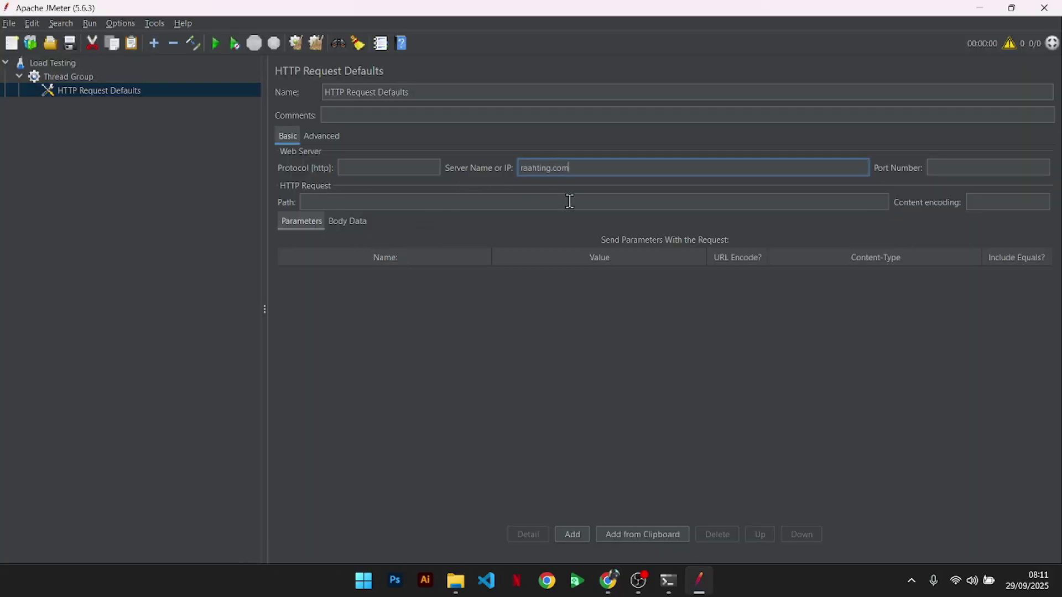
{"action": "left_click", "coordinate": [573, 204]}
{"action": "type", "text": "/"}
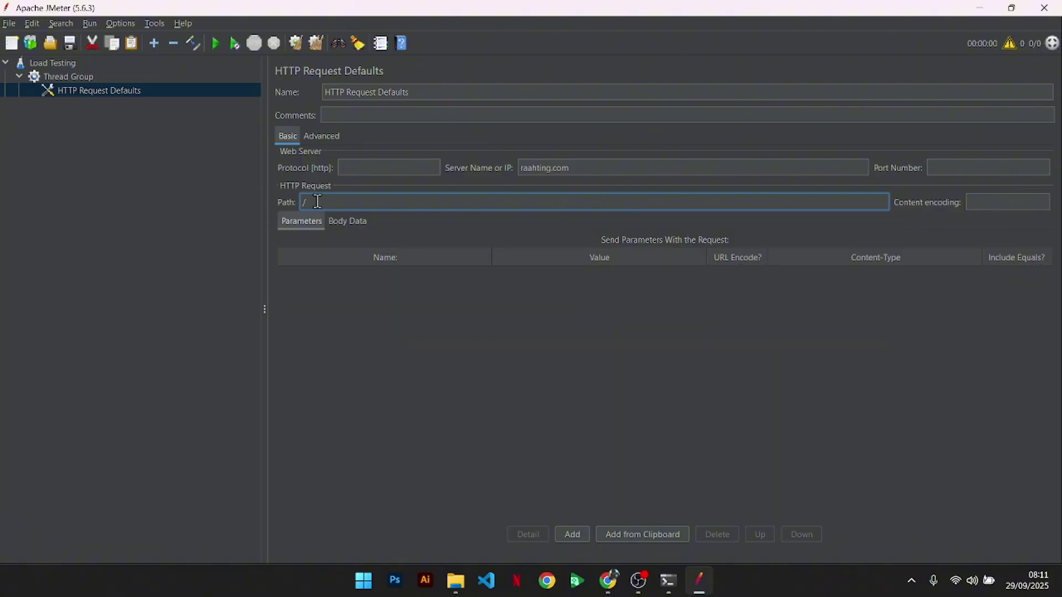
{"action": "left_click", "coordinate": [216, 309]}
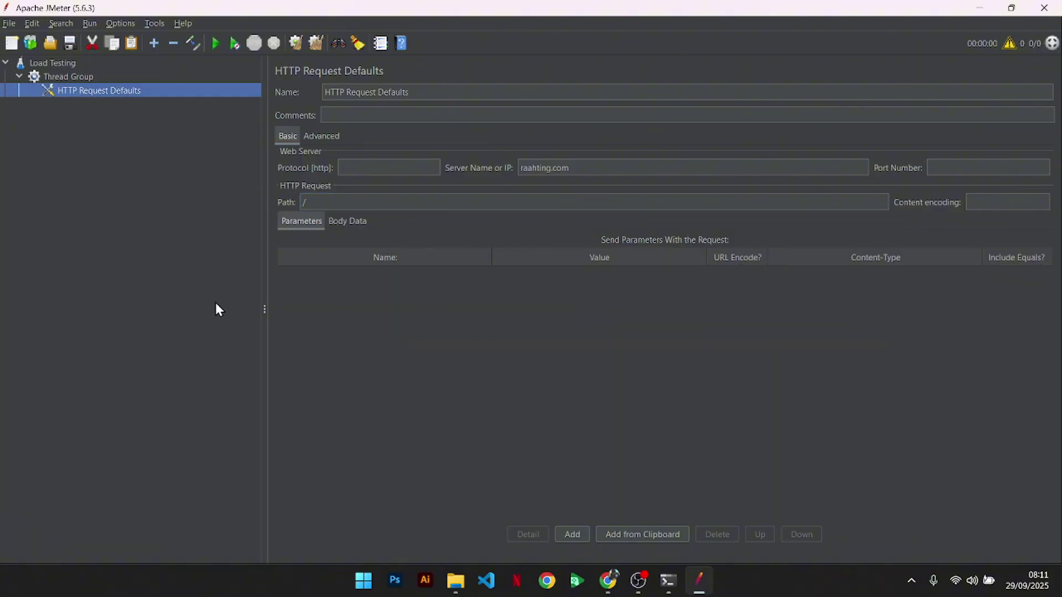
{"action": "key", "text": "alt+Tab"}
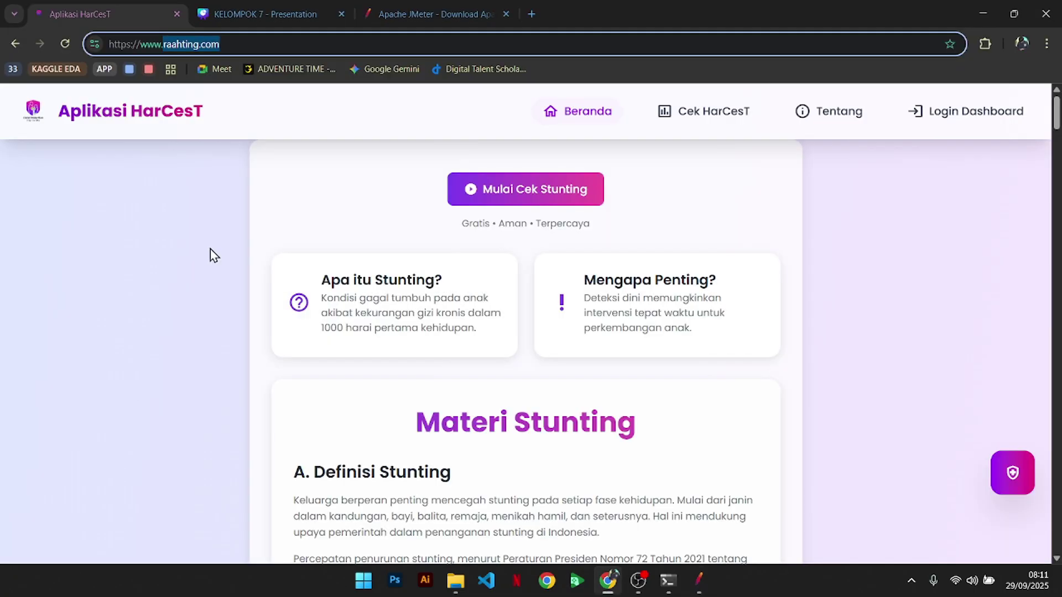
{"action": "key", "text": "alt+Tab"}
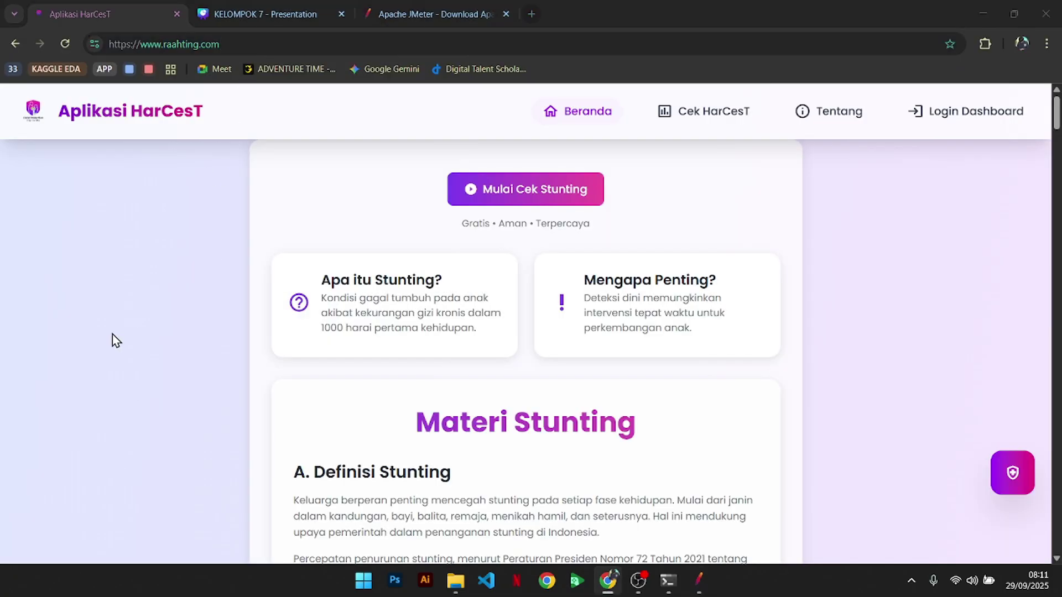
- Add an HTTP Request sampler under the Thread Group
{"action": "right_click", "coordinate": [143, 92]}
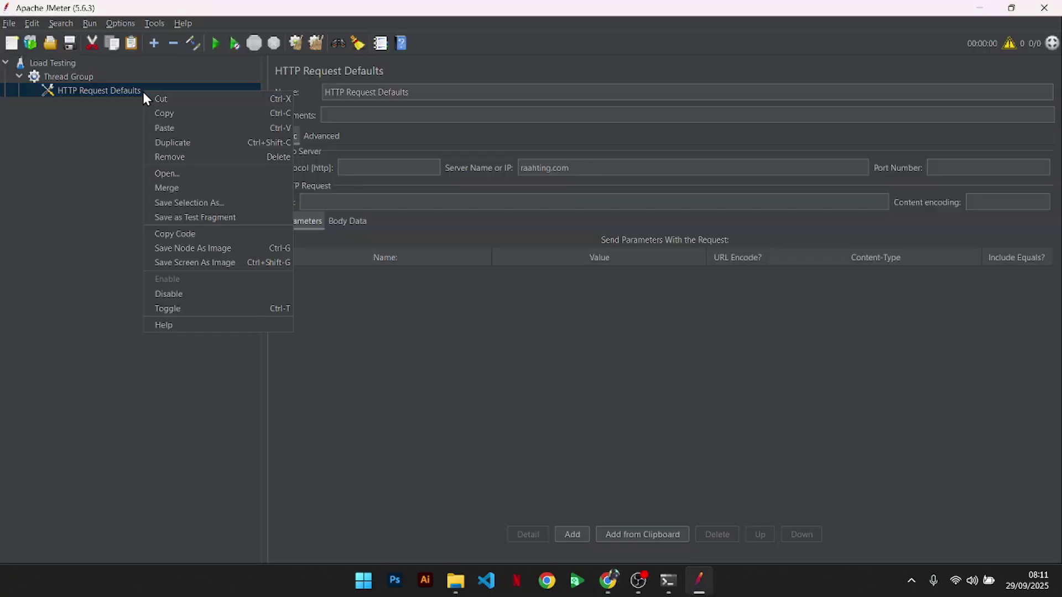
{"action": "left_click", "coordinate": [77, 79]}
{"action": "left_click", "coordinate": [87, 90]}
{"action": "left_click", "coordinate": [74, 78]}
{"action": "right_click", "coordinate": [74, 78]}
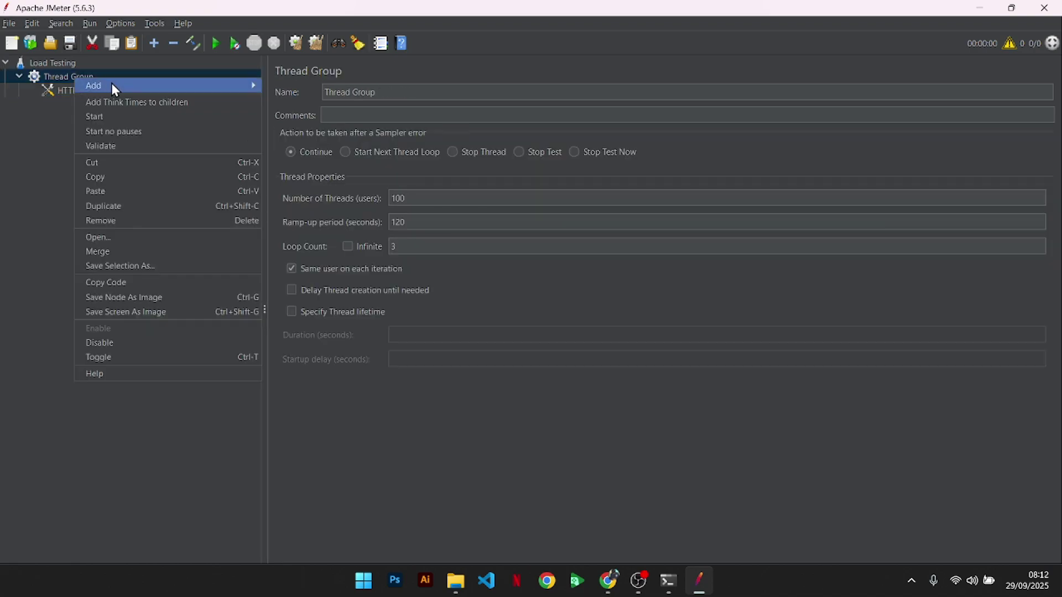
{"action": "mouse_move", "coordinate": [117, 84]}
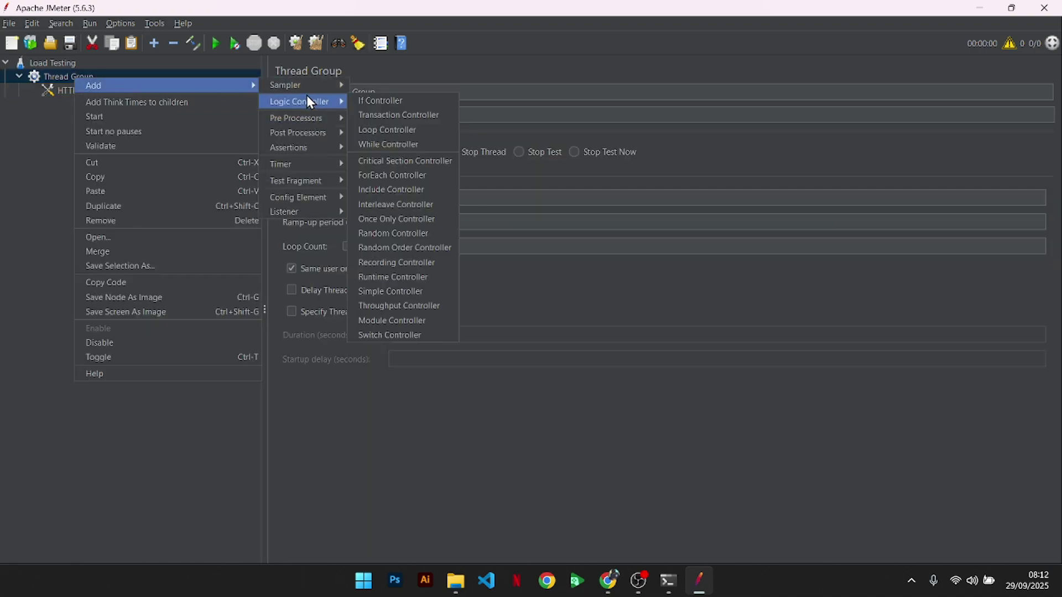
{"action": "mouse_move", "coordinate": [301, 88]}
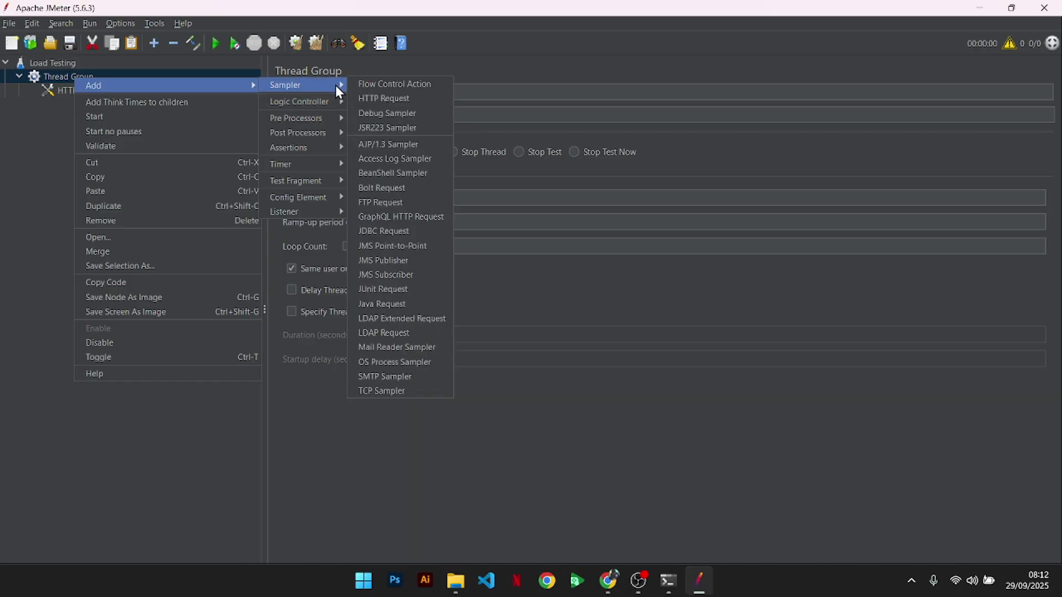
{"action": "left_click", "coordinate": [376, 98]}
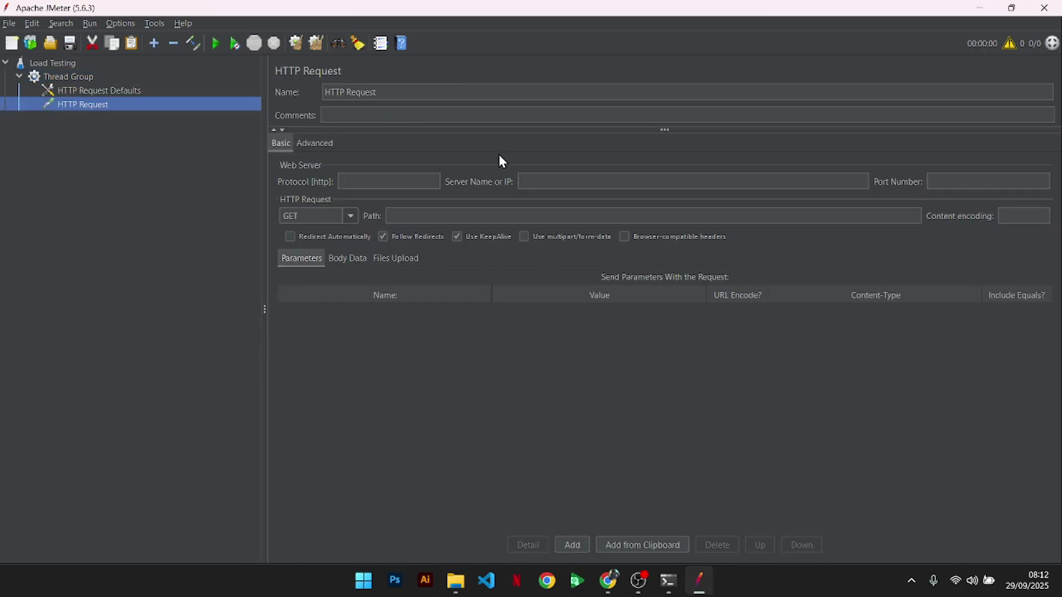
{"action": "left_click", "coordinate": [547, 181]}
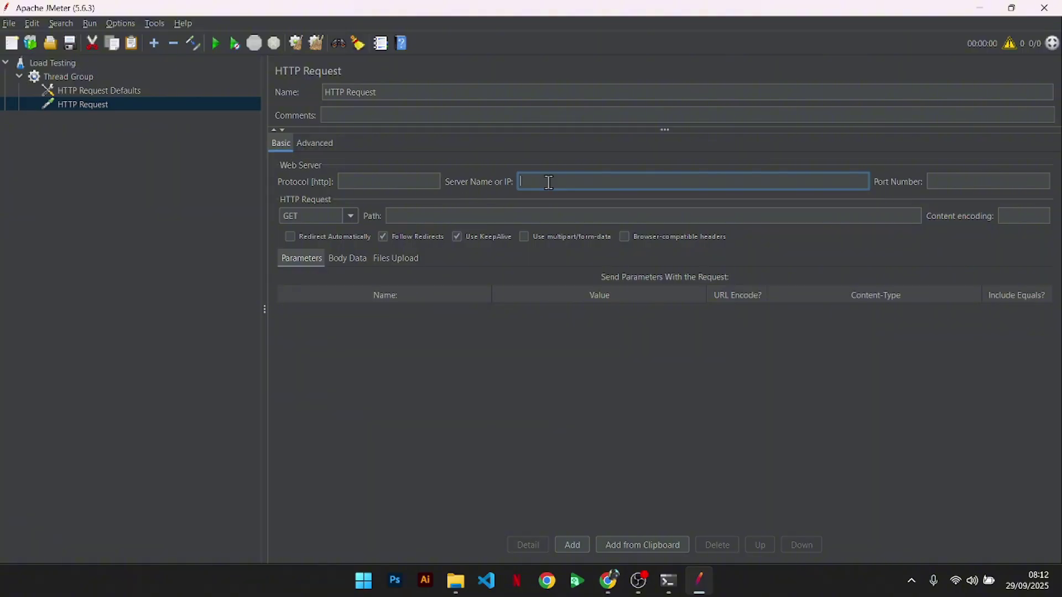
{"action": "type", "text": "raahting.com"}
{"action": "key", "text": "Tab"}
{"action": "key", "text": "Tab"}
{"action": "key", "text": "Tab"}
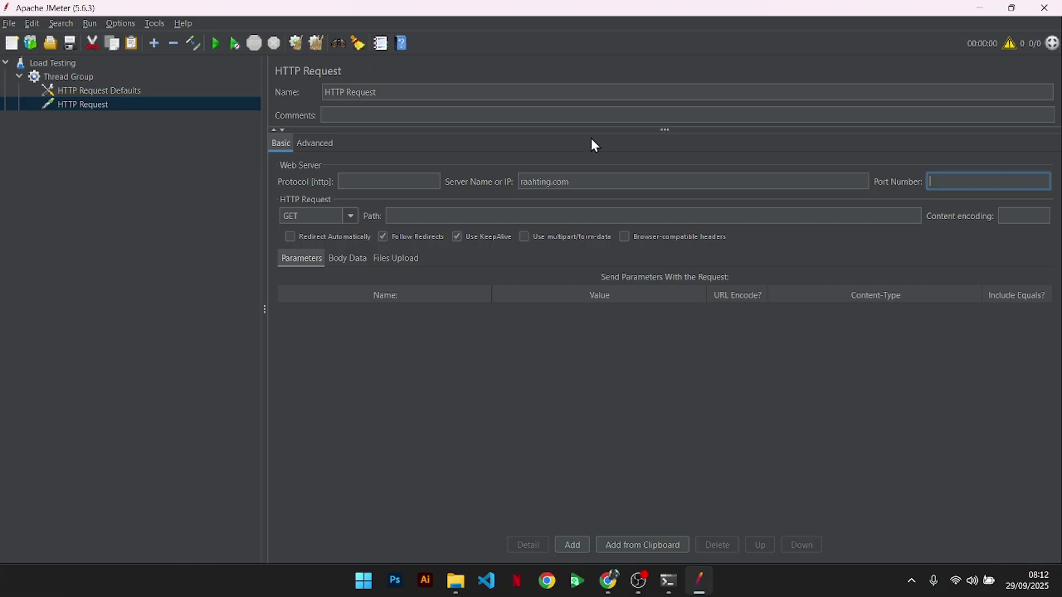
{"action": "type", "text": "/"}
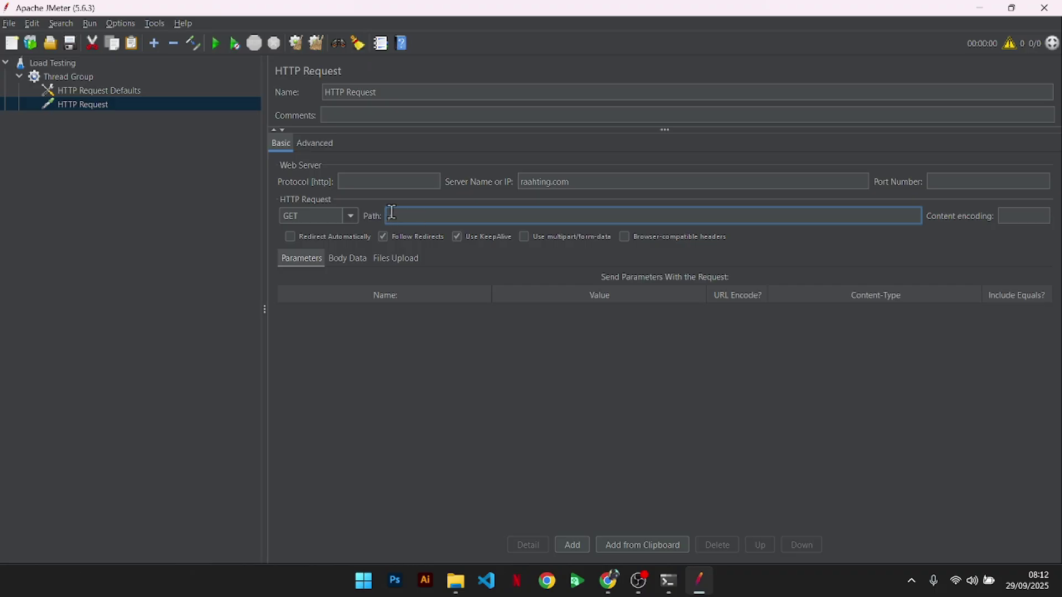
- Add another HTTP Request sampler to the Thread Group
{"action": "left_click", "coordinate": [76, 78]}
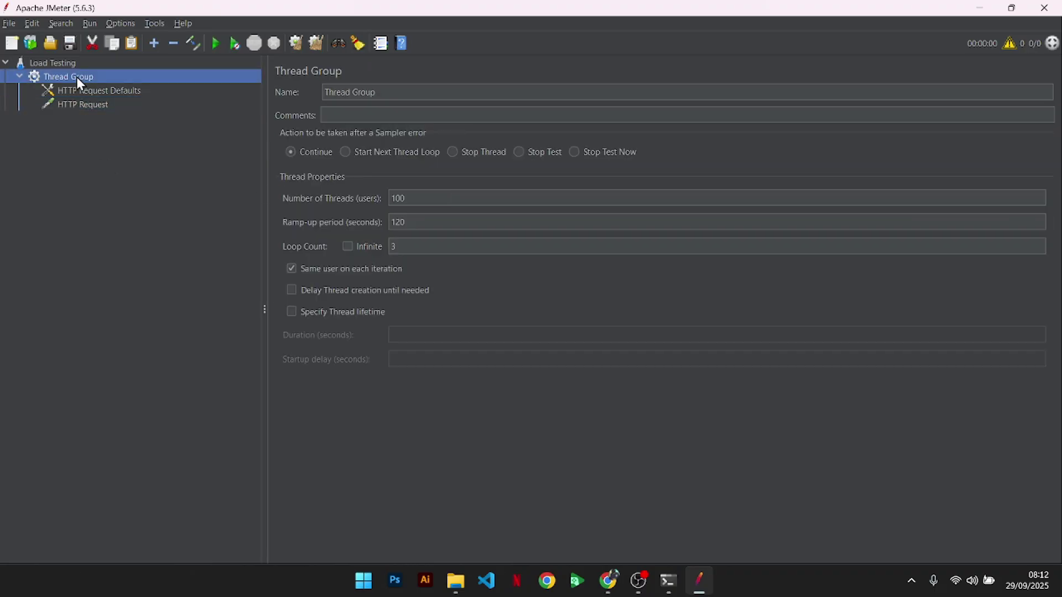
{"action": "right_click", "coordinate": [76, 78]}
{"action": "mouse_move", "coordinate": [96, 83]}
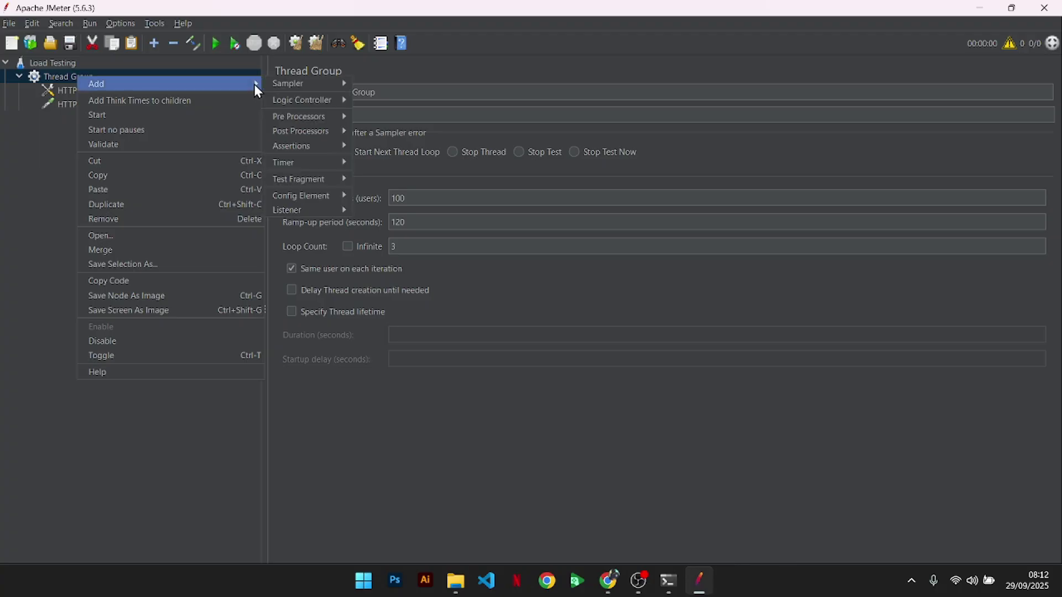
{"action": "mouse_move", "coordinate": [288, 84]}
{"action": "left_click", "coordinate": [411, 98]}
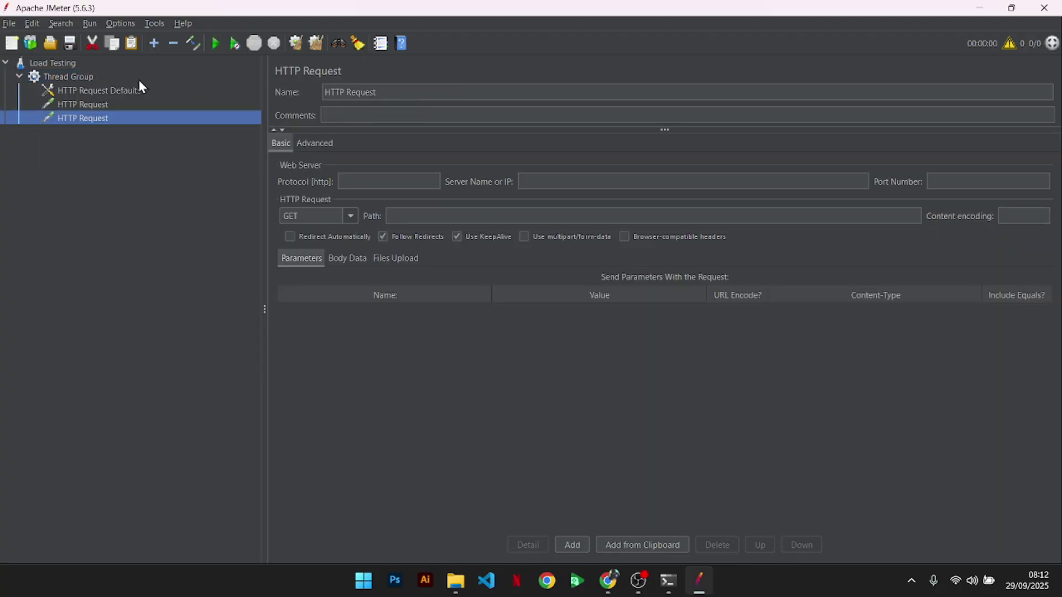
{"action": "left_click", "coordinate": [117, 93]}
{"action": "right_click", "coordinate": [119, 94]}
{"action": "left_click", "coordinate": [111, 145]}
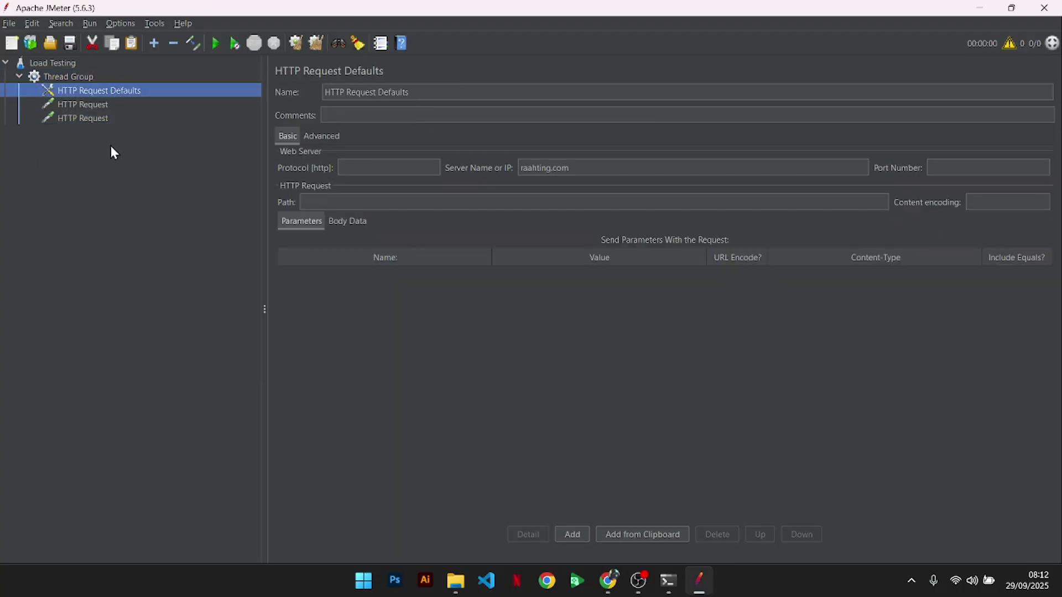
{"action": "left_click", "coordinate": [146, 117]}
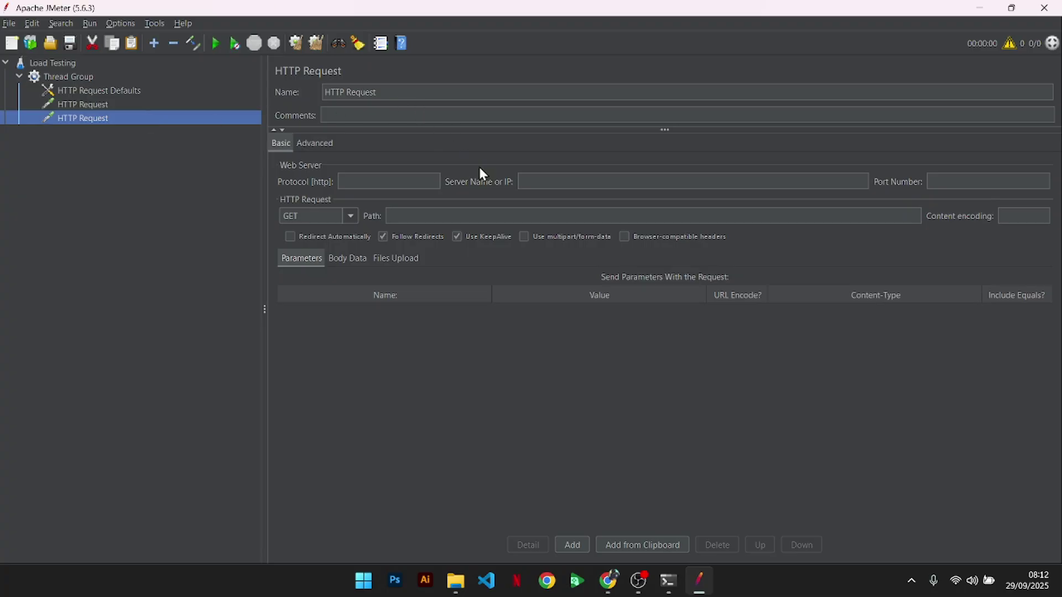
{"action": "left_click", "coordinate": [621, 184]}
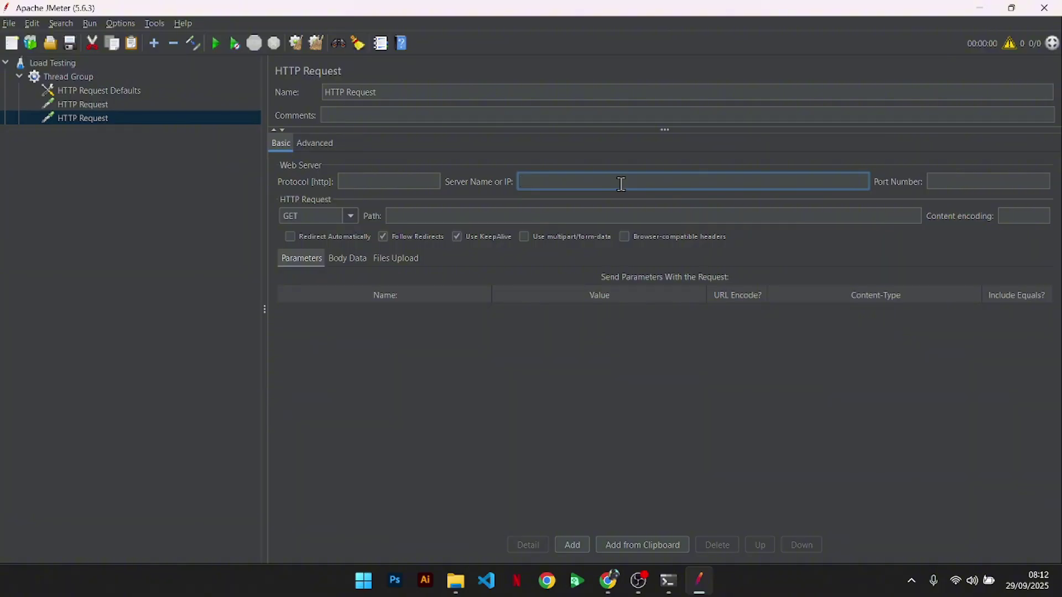
- Open the site's Tentang page in the browser and copy the tentang-kami path
{"action": "key", "text": "alt+Tab"}
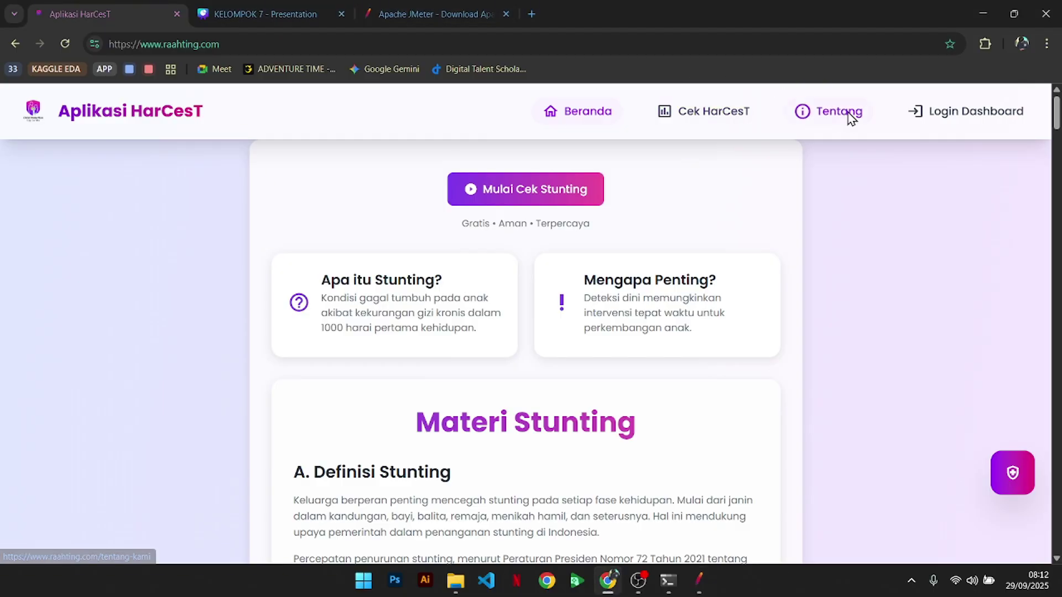
{"action": "left_click", "coordinate": [838, 111]}
{"action": "left_click", "coordinate": [334, 43]}
{"action": "left_click", "coordinate": [336, 44]}
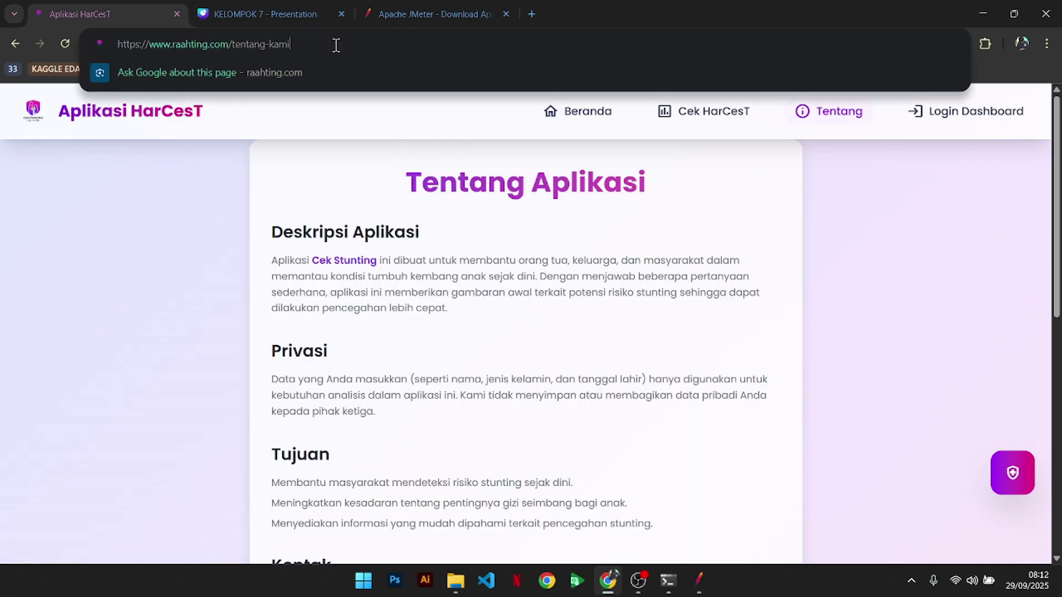
{"action": "key", "text": "ctrl+Left"}
{"action": "key", "text": "ctrl+Left"}
{"action": "key", "text": "shift+End"}
{"action": "key", "text": "ctrl+c"}
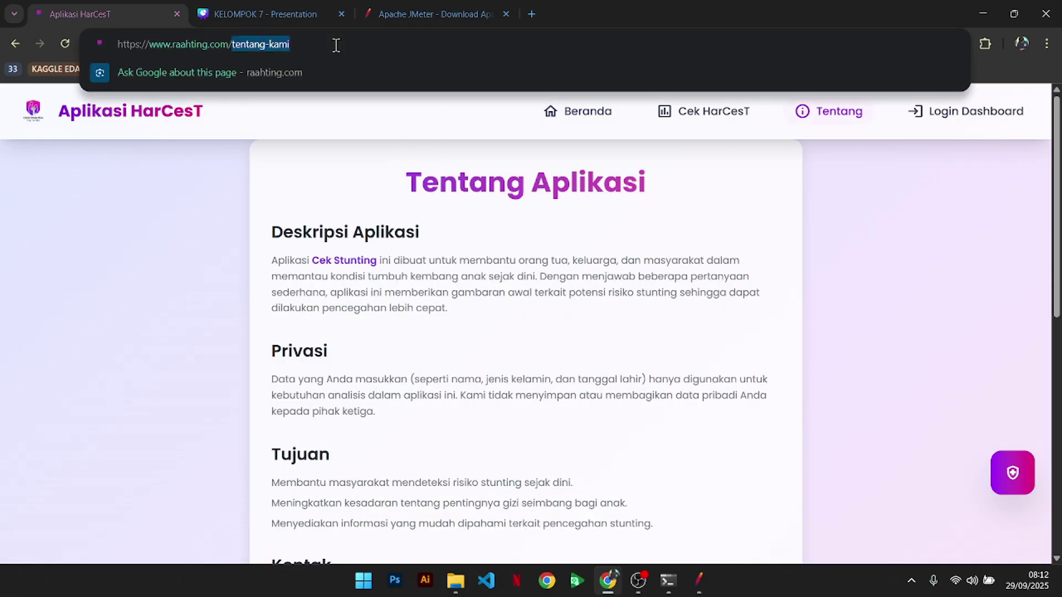
{"action": "key", "text": "alt+Tab"}
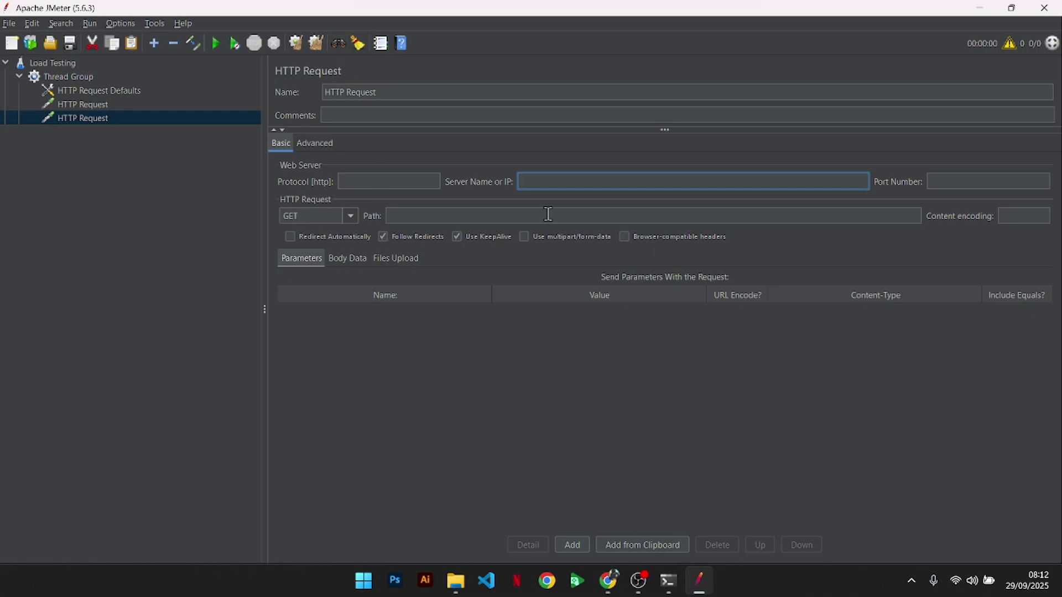
- Set the new request's path to /tentang-kami and its server to raahting.com
{"action": "left_click", "coordinate": [549, 217]}
{"action": "type", "text": "/"}
{"action": "key", "text": "ctrl+v"}
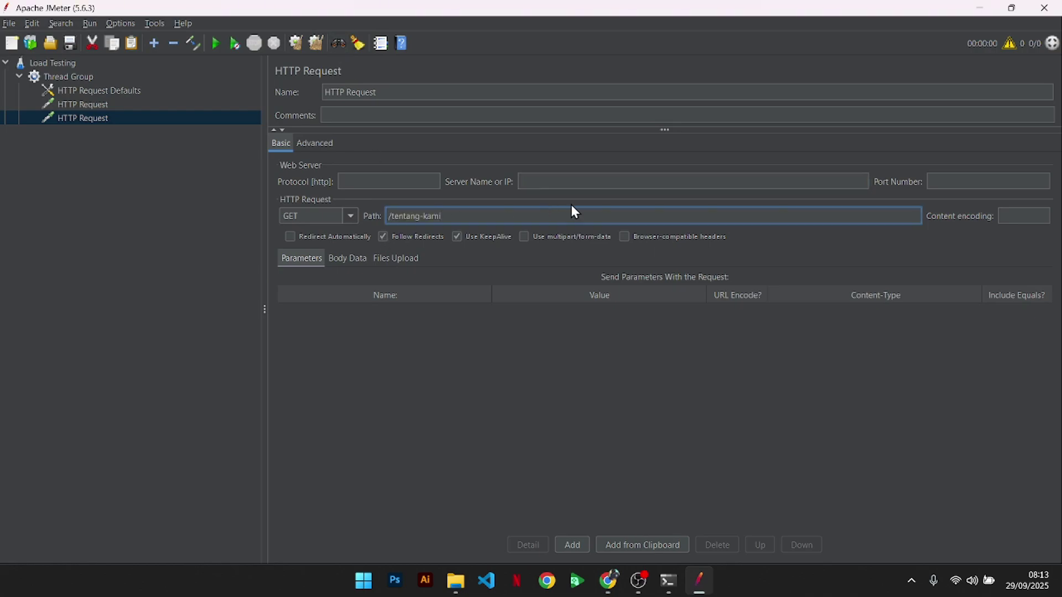
{"action": "left_click", "coordinate": [582, 181]}
{"action": "type", "text": "raa"}
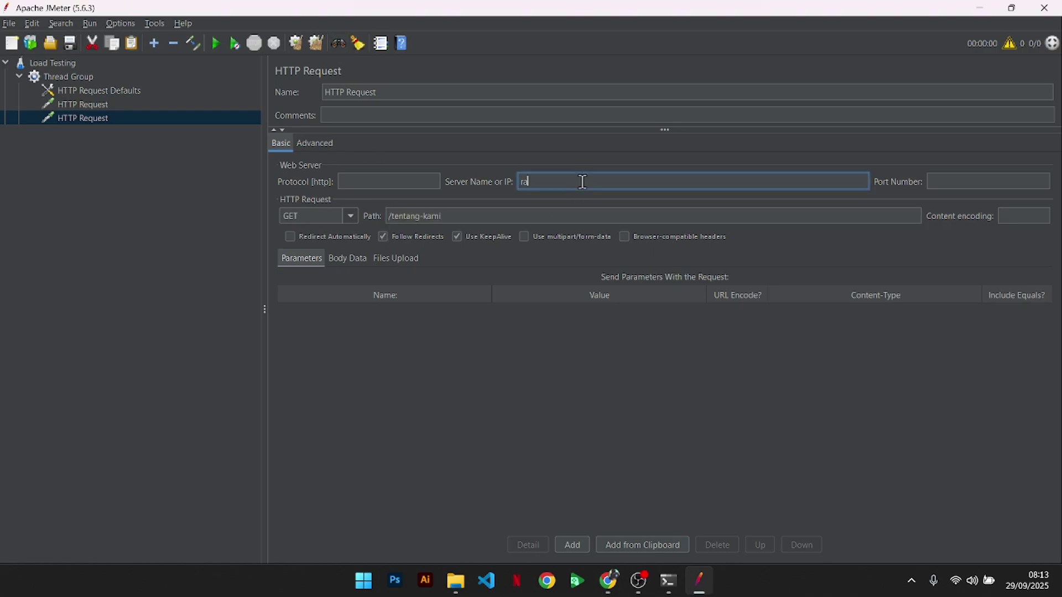
{"action": "type", "text": "hting.com"}
{"action": "left_click", "coordinate": [68, 77]}
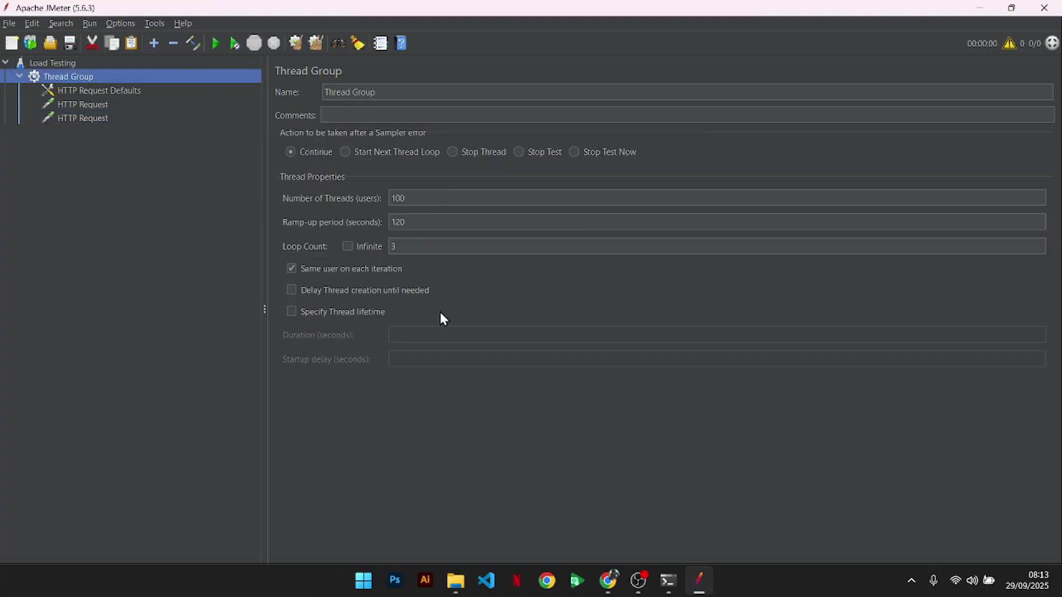
- Insert View Results Tree, Summary Report and Aggregate Report through the Thread Group's Add > Listener menu
{"action": "right_click", "coordinate": [132, 75]}
{"action": "mouse_move", "coordinate": [229, 84]}
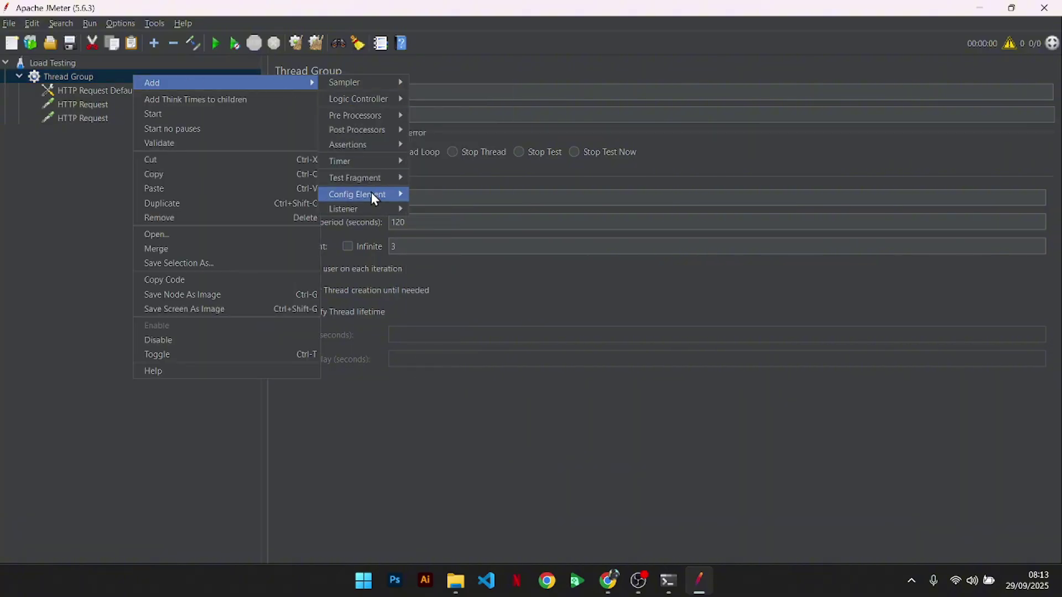
{"action": "mouse_move", "coordinate": [367, 215]}
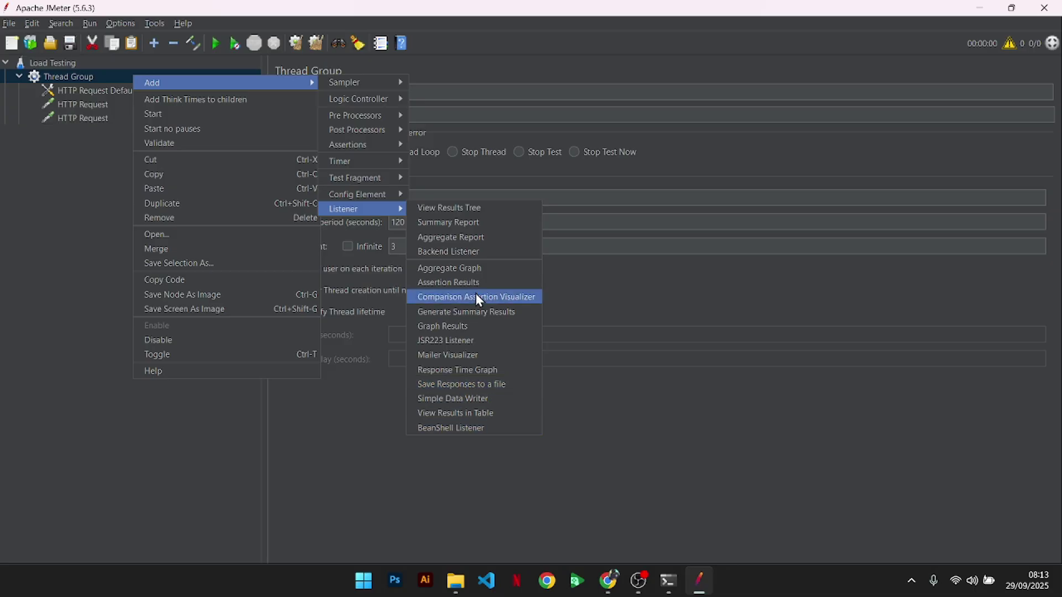
{"action": "left_click", "coordinate": [451, 215]}
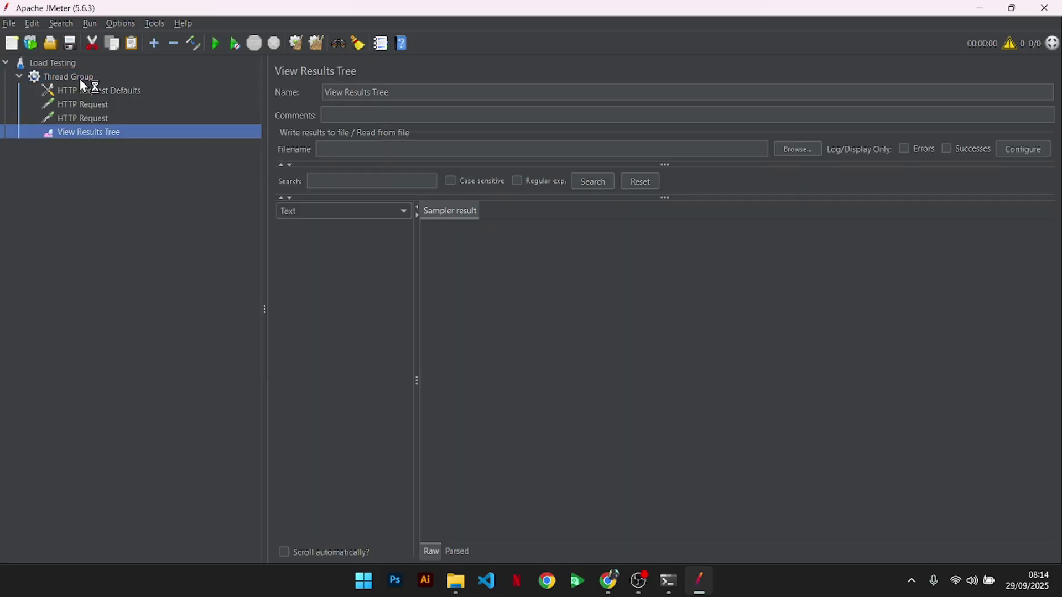
{"action": "left_click", "coordinate": [78, 78]}
{"action": "right_click", "coordinate": [78, 75]}
{"action": "mouse_move", "coordinate": [142, 82]}
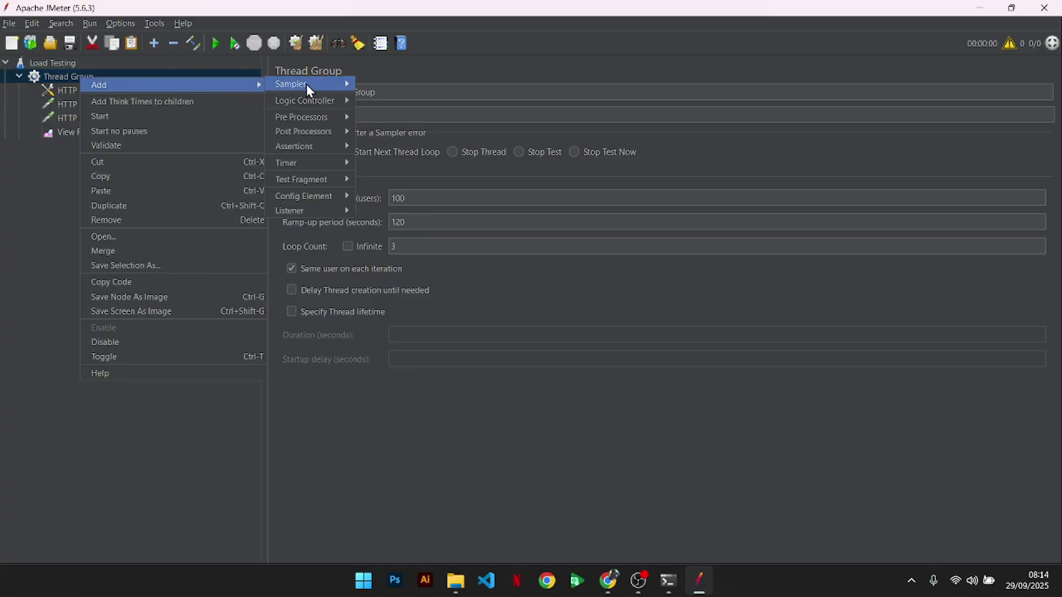
{"action": "mouse_move", "coordinate": [319, 207]}
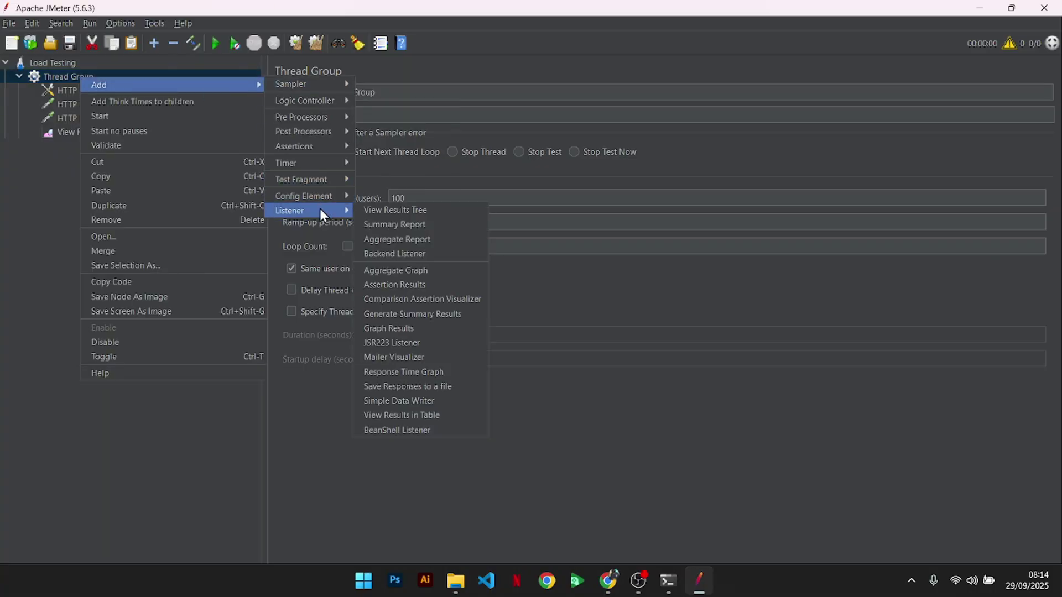
{"action": "left_click", "coordinate": [396, 232]}
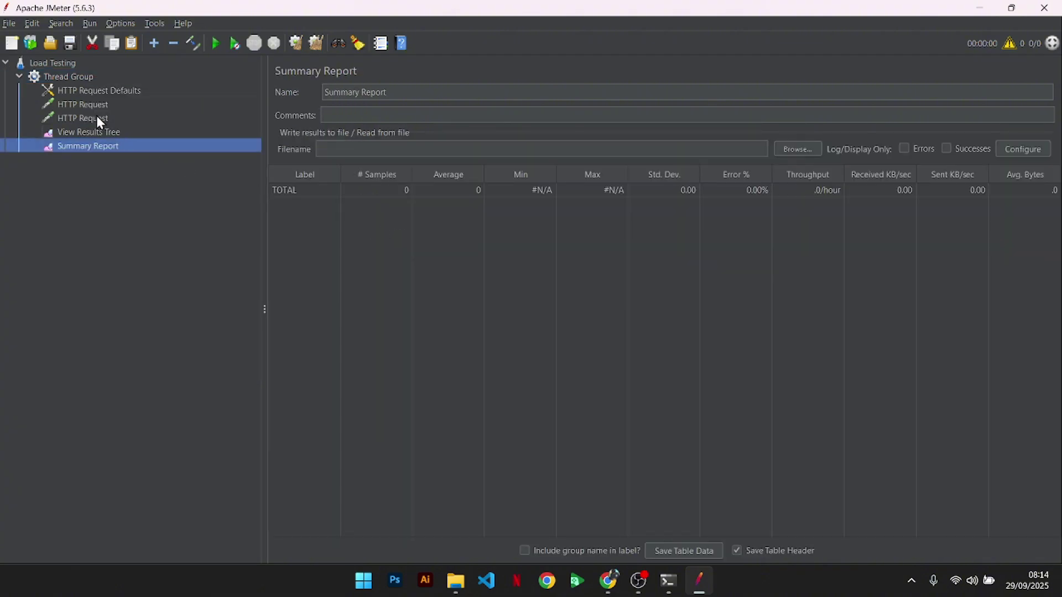
{"action": "right_click", "coordinate": [95, 78]}
{"action": "mouse_move", "coordinate": [231, 84]}
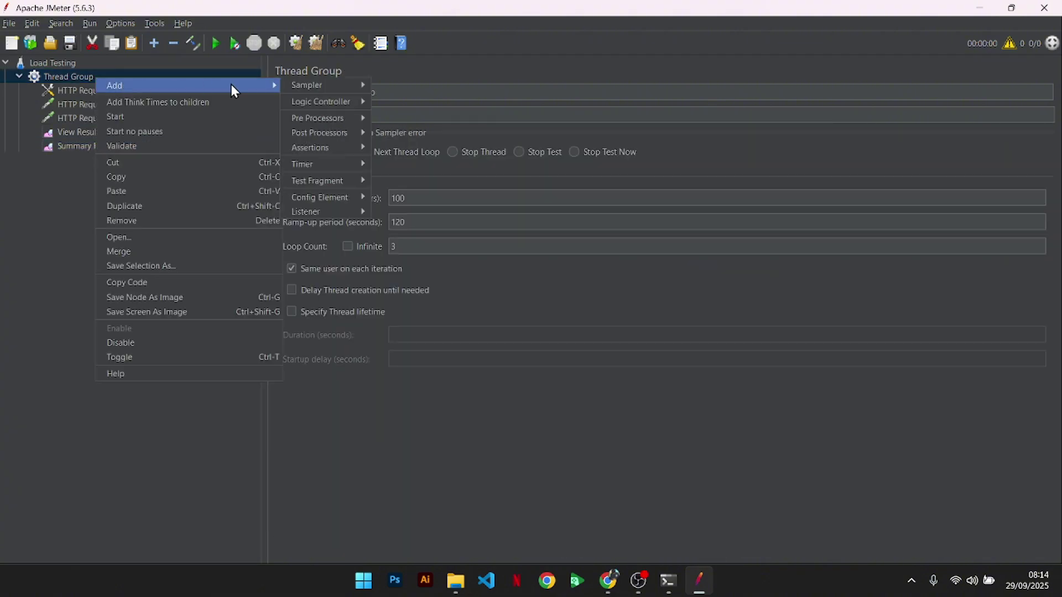
{"action": "mouse_move", "coordinate": [323, 209]}
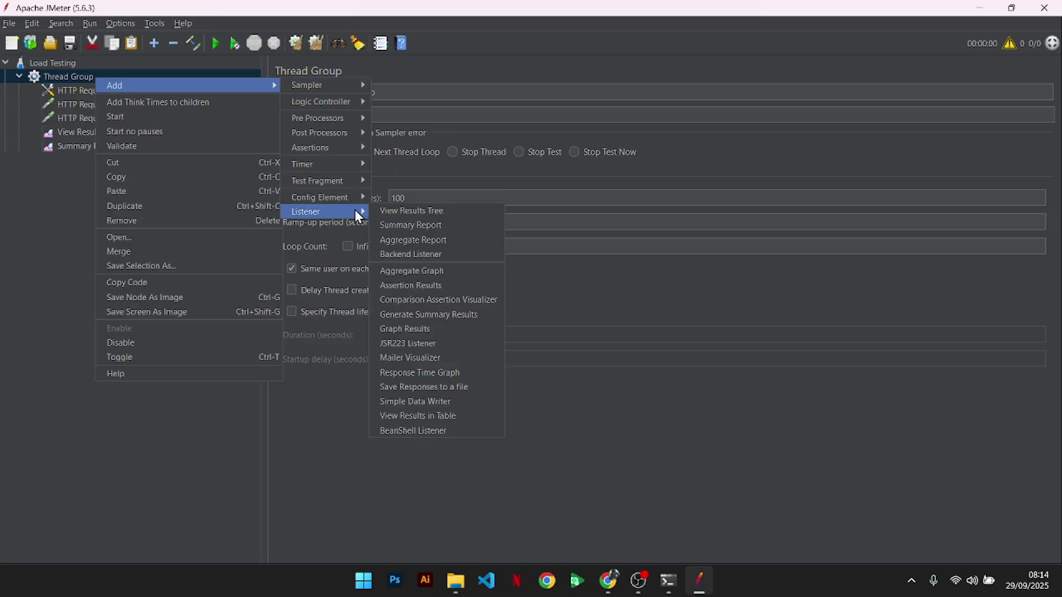
{"action": "left_click", "coordinate": [420, 242]}
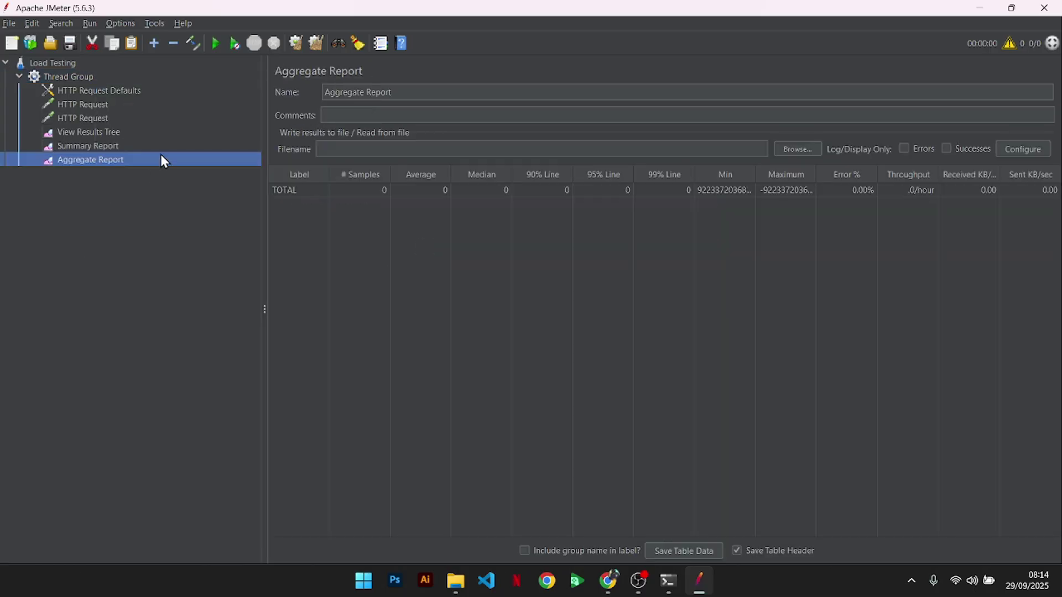
- Start the test, saving the plan as load_testing.jmx when prompted
{"action": "left_click", "coordinate": [216, 45]}
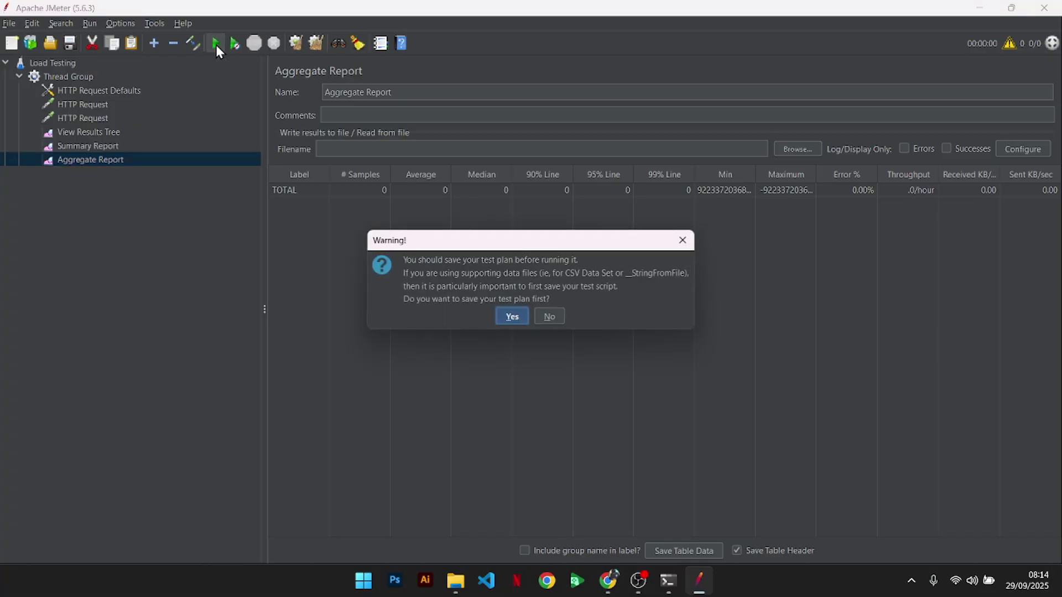
{"action": "left_click", "coordinate": [519, 318]}
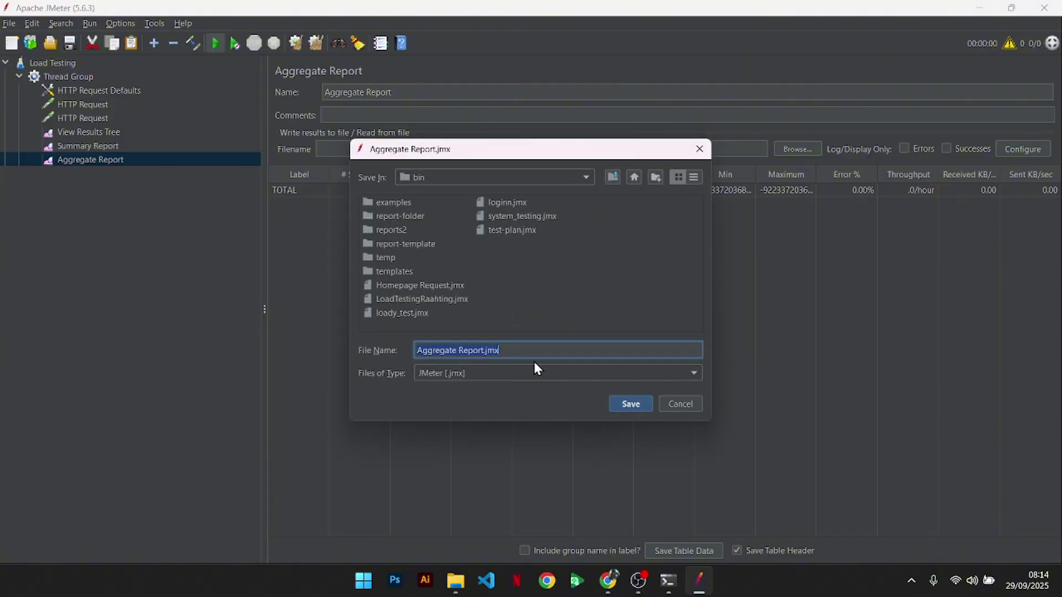
{"action": "key", "text": "Left"}
{"action": "key", "text": "Left"}
{"action": "key", "text": "Left"}
{"action": "key", "text": "Left"}
{"action": "key", "text": "shift+Home"}
{"action": "type", "text": "load_testing"}
{"action": "key", "text": "Return"}
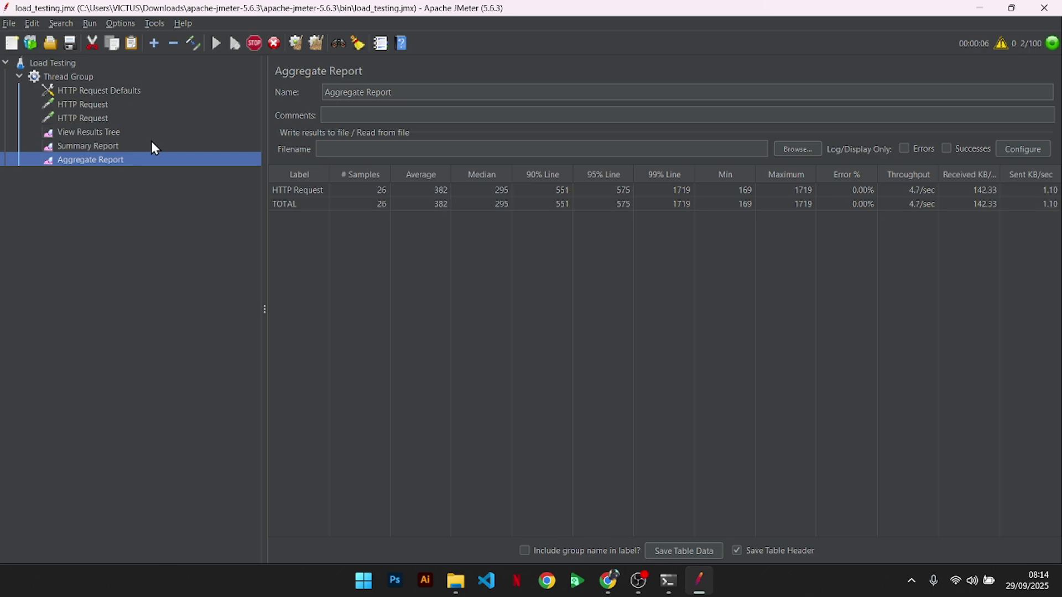
- Inspect the OK results and Summary Report, then the Thread Group and first HTTP Request settings
{"action": "left_click", "coordinate": [136, 135]}
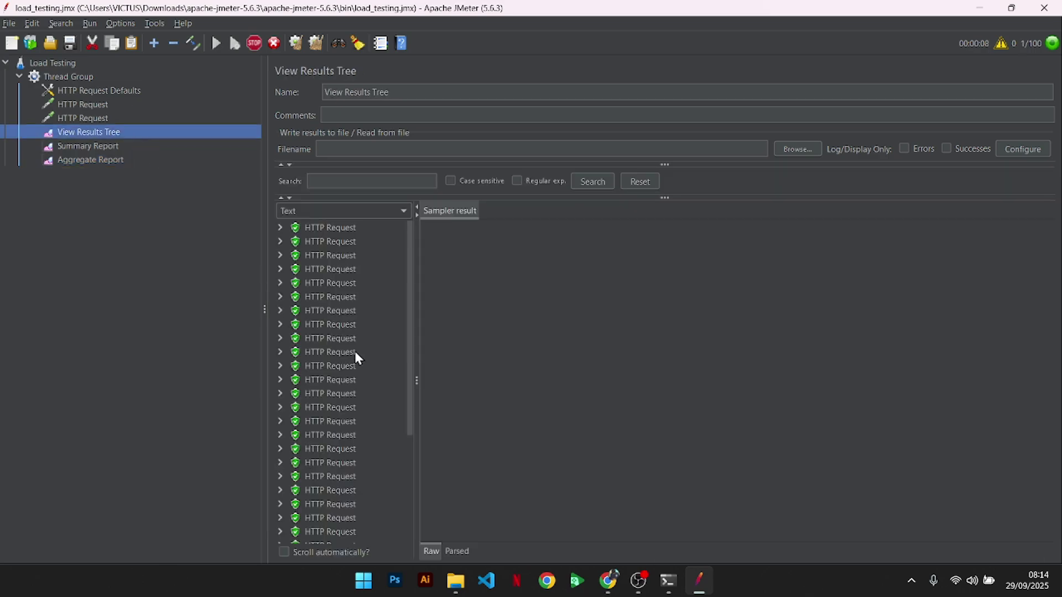
{"action": "scroll", "coordinate": [344, 363], "scroll_direction": "down", "scroll_amount": 10}
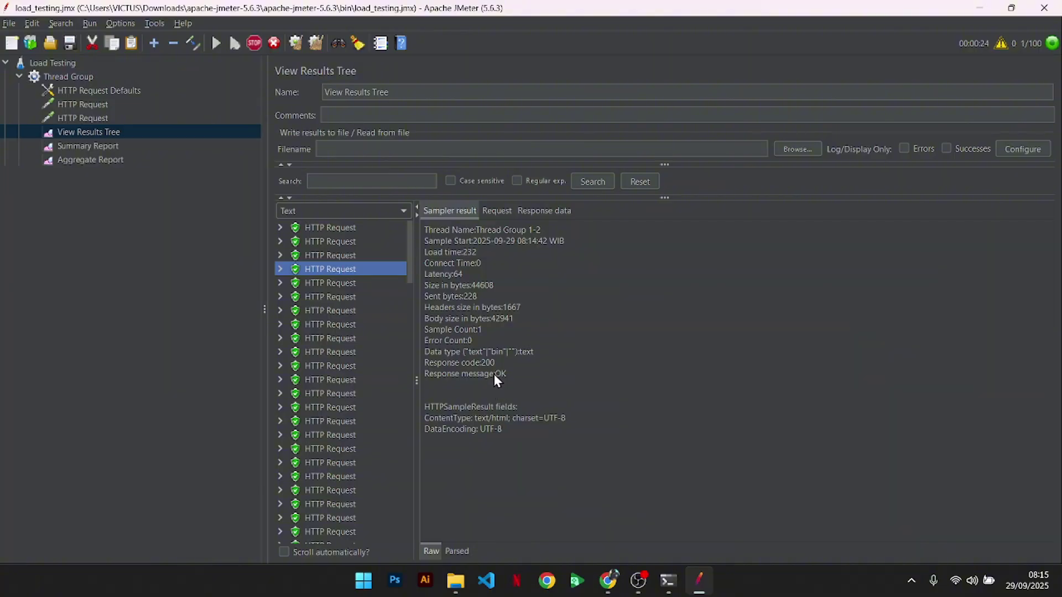
{"action": "left_click_drag", "start_coordinate": [424, 374], "coordinate": [470, 374]}
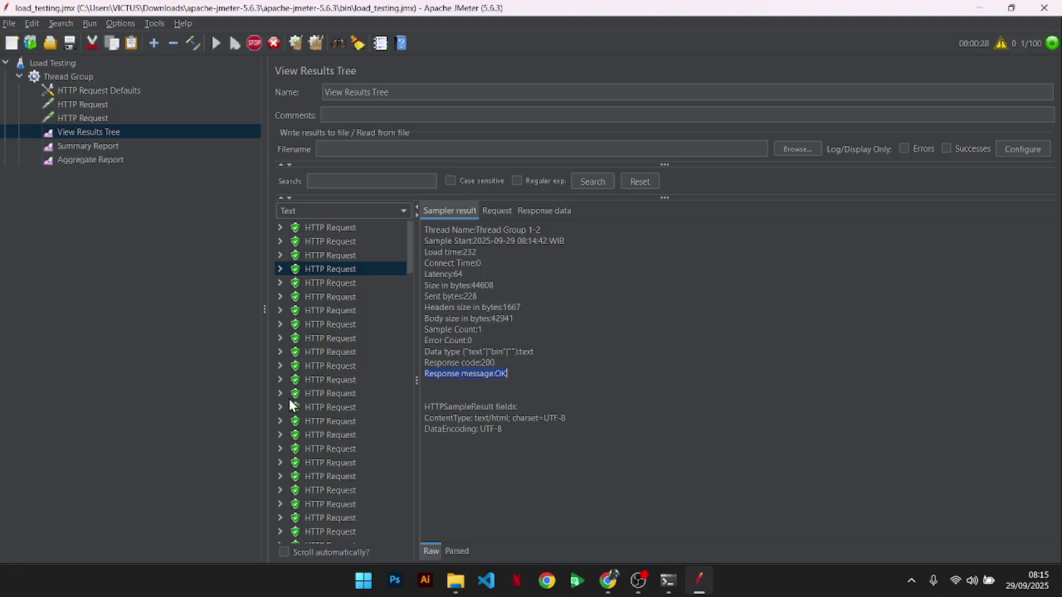
{"action": "left_click", "coordinate": [172, 146]}
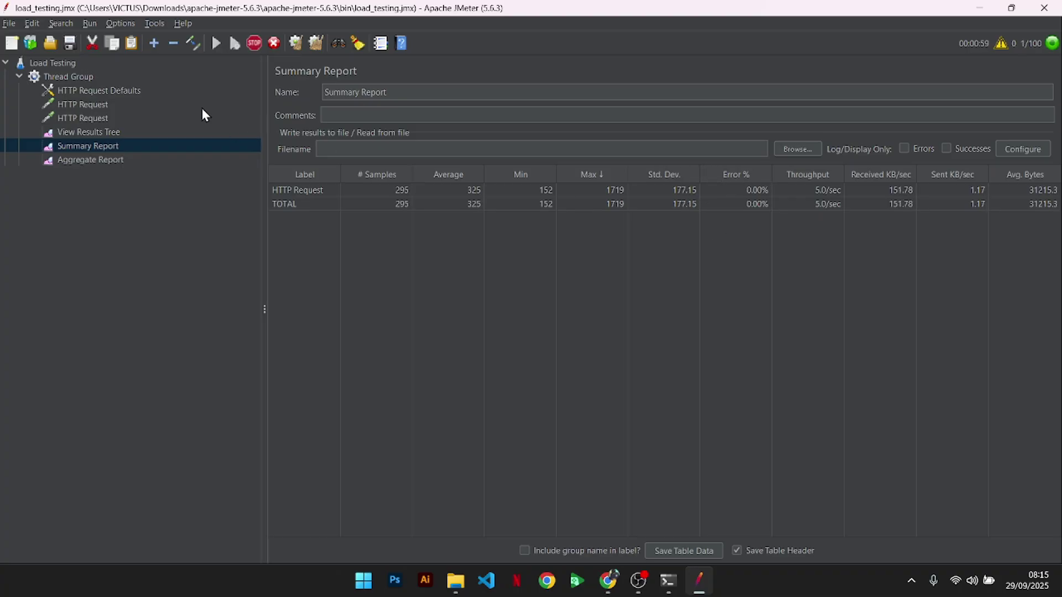
{"action": "left_click", "coordinate": [153, 80]}
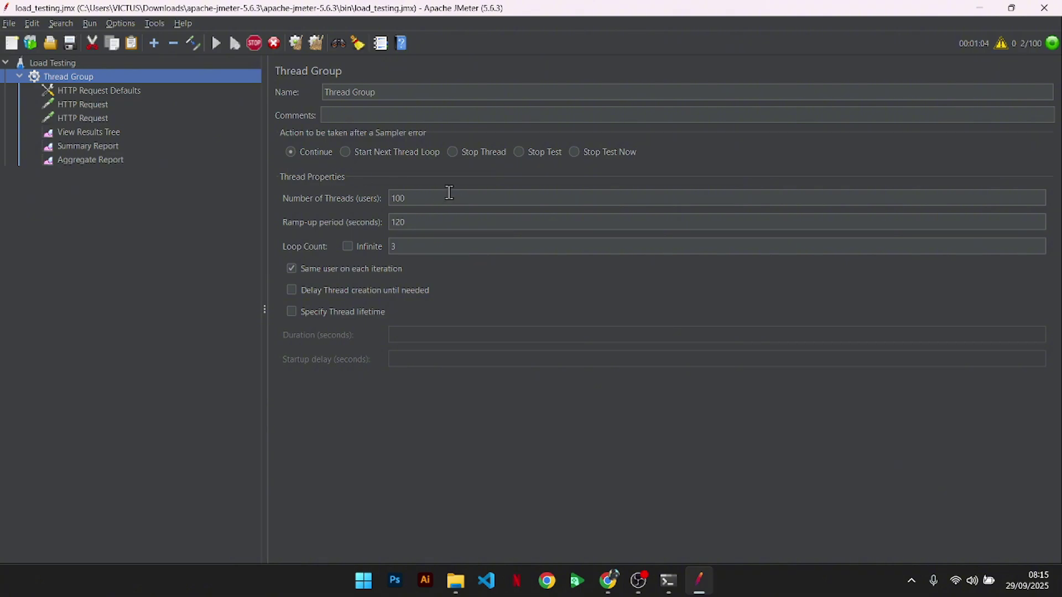
{"action": "left_click", "coordinate": [128, 105]}
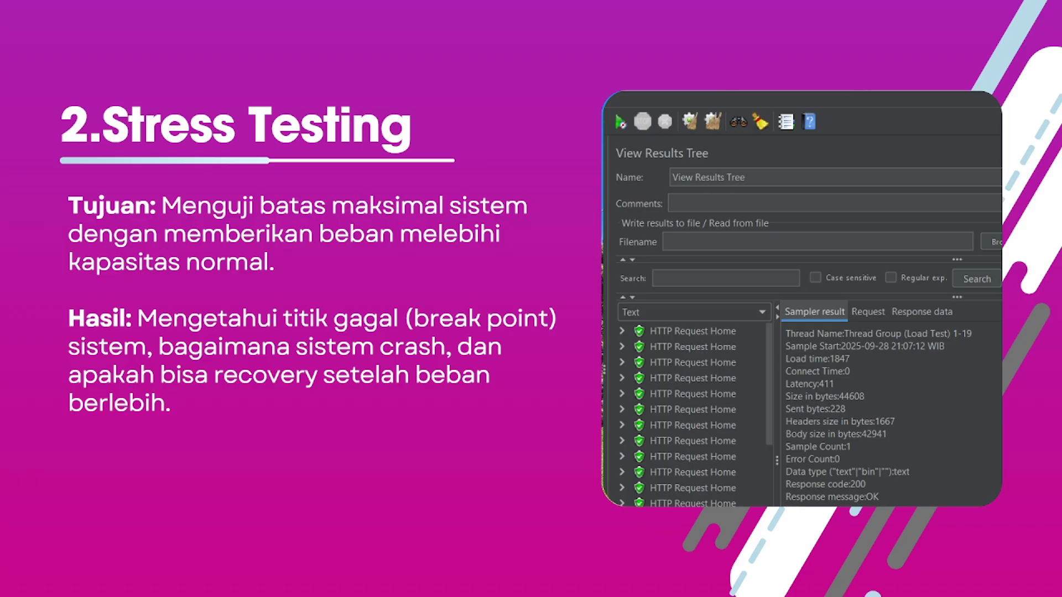
- Exit the full-screen Canva presentation and return to load_testing.jmx in JMeter
{"action": "key", "text": "Escape"}
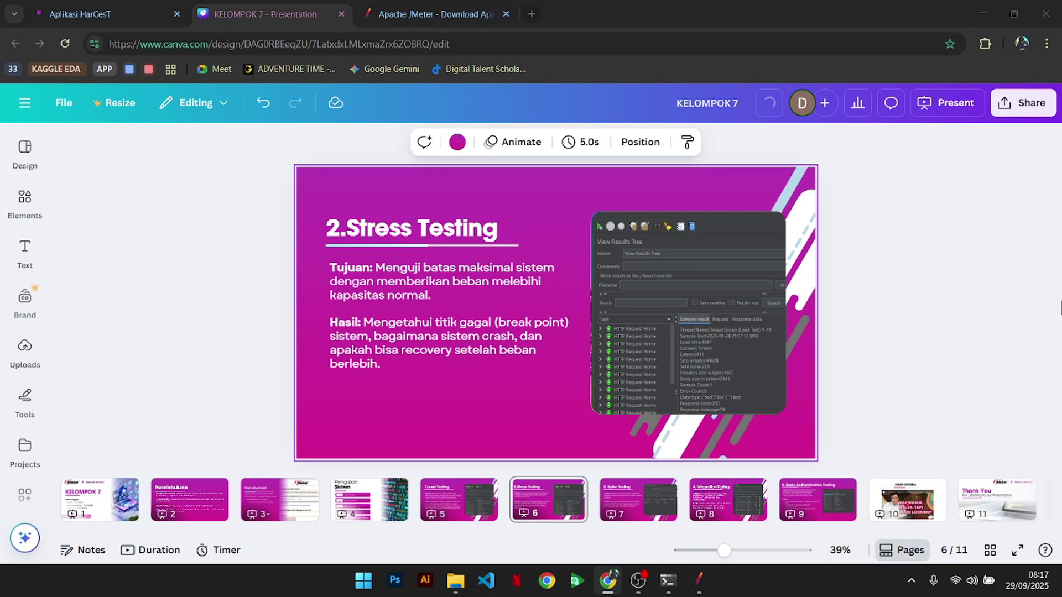
{"action": "key", "text": "alt+Tab"}
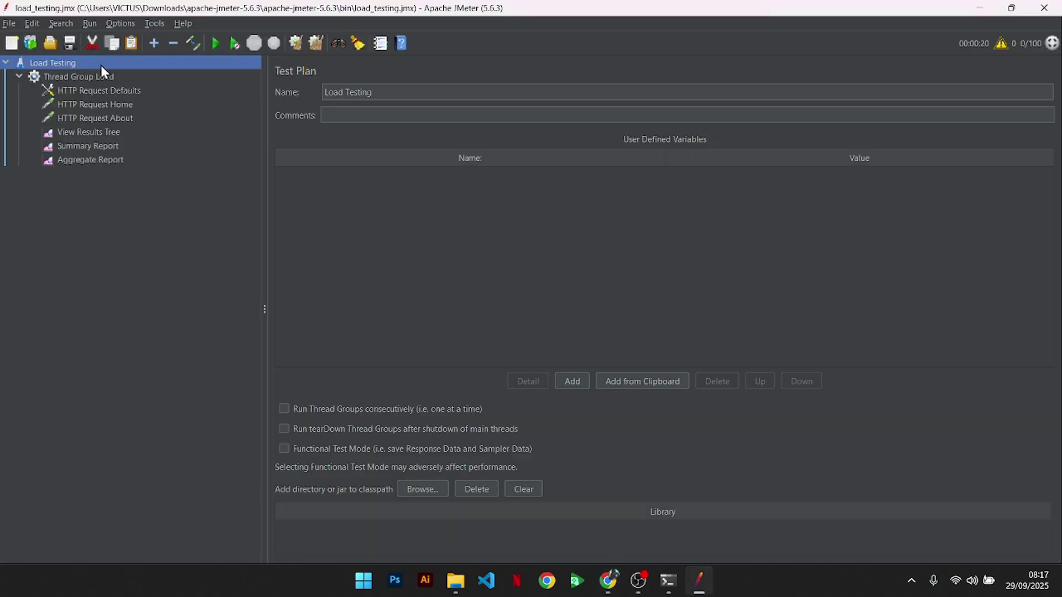
- Add a thread group to the Load Testing plan and name it 'Thread Group Stress Testing'
{"action": "right_click", "coordinate": [101, 65]}
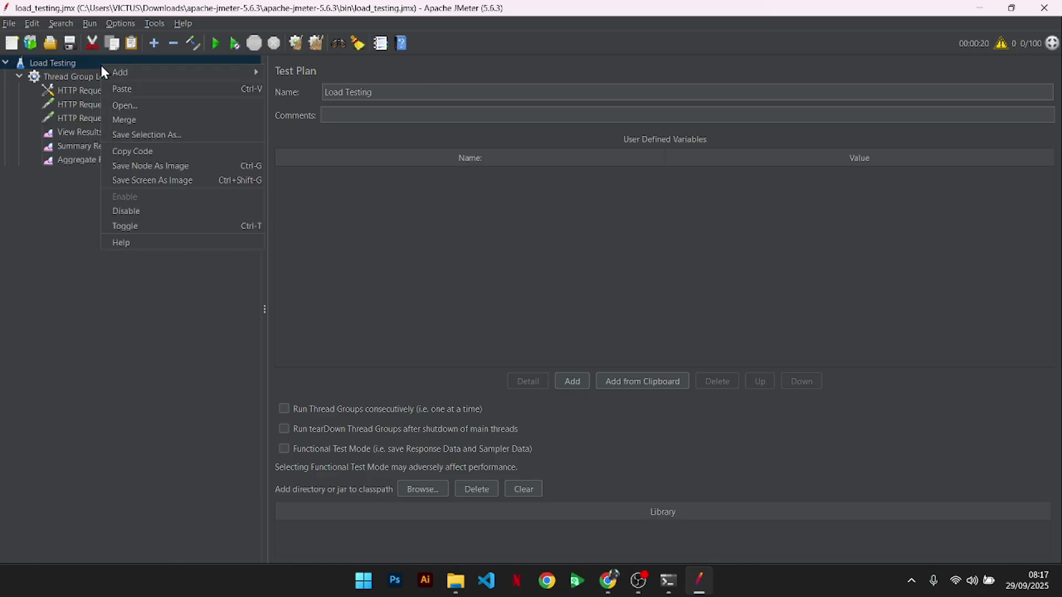
{"action": "mouse_move", "coordinate": [131, 71]}
{"action": "mouse_move", "coordinate": [317, 70]}
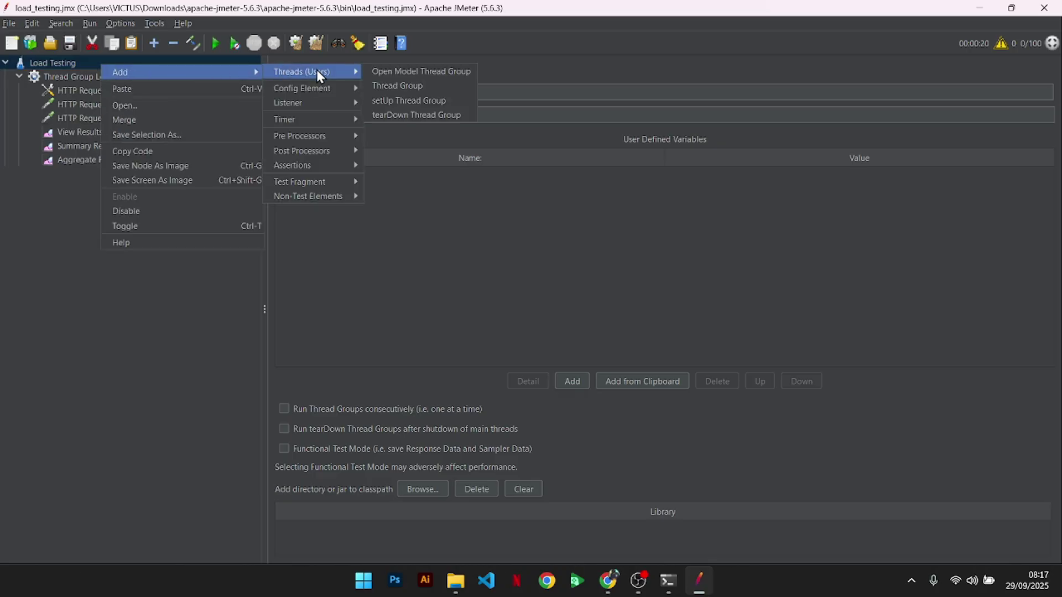
{"action": "left_click", "coordinate": [377, 85]}
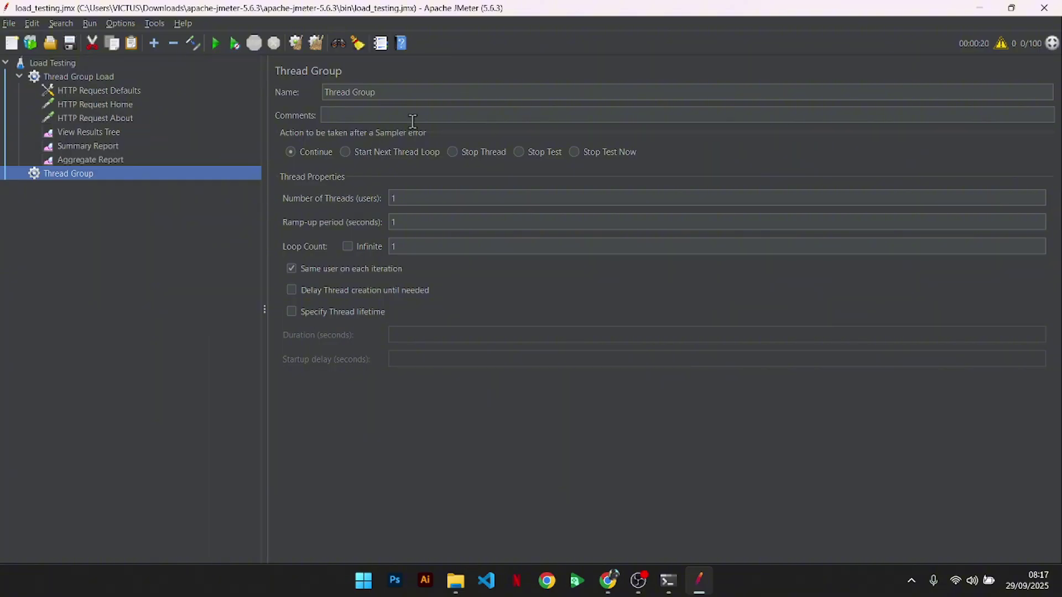
{"action": "left_click", "coordinate": [418, 94]}
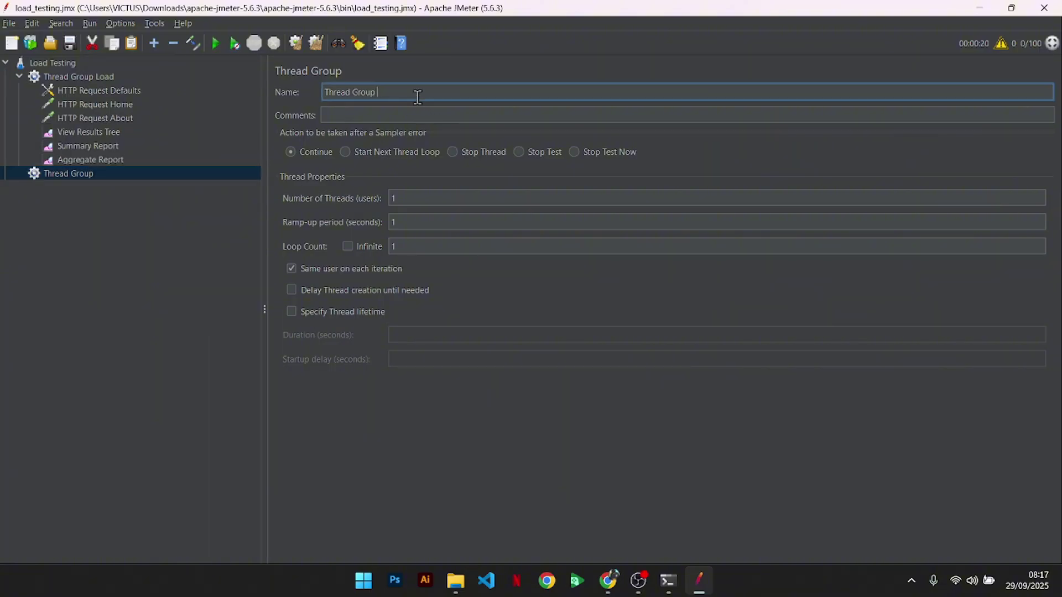
{"action": "type", "text": "Stress Testing"}
{"action": "left_click", "coordinate": [214, 253]}
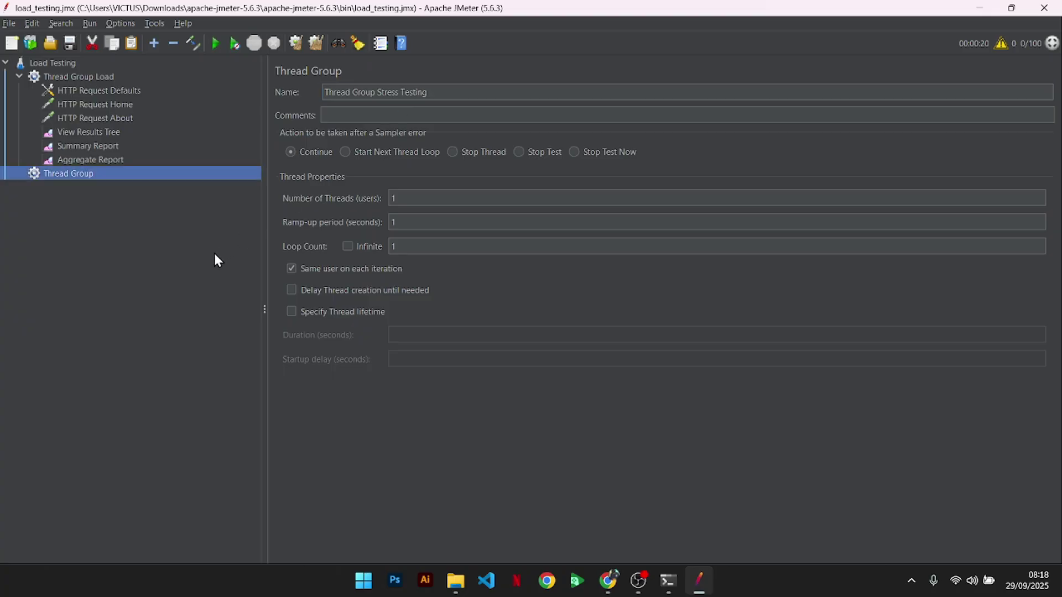
- Set the thread group to 500 users, a 60-second ramp-up and infinite looping
{"action": "left_click", "coordinate": [430, 200]}
{"action": "key", "text": "BackSpace"}
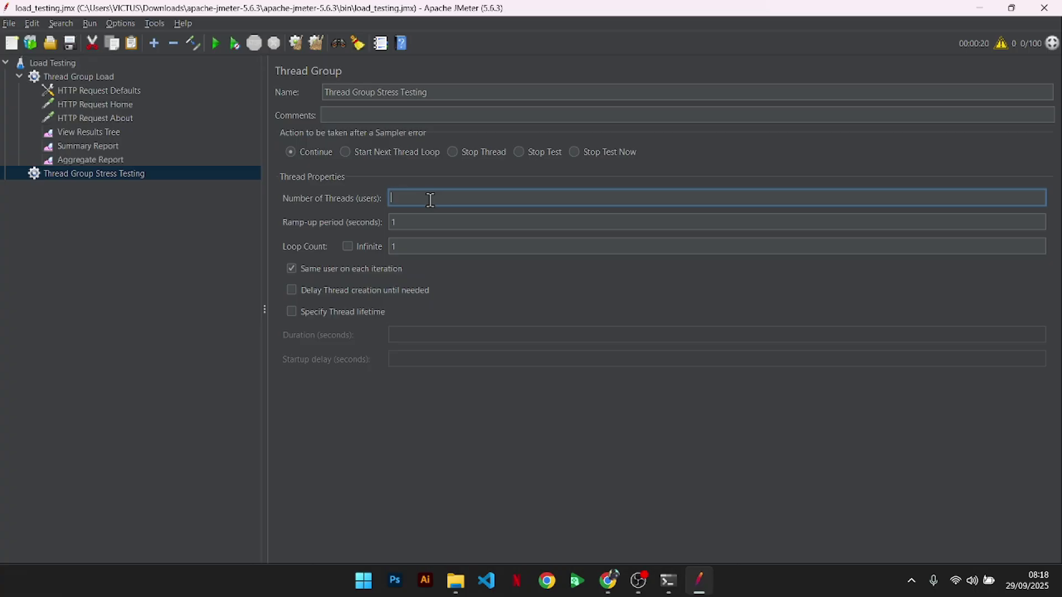
{"action": "type", "text": "500"}
{"action": "left_click", "coordinate": [432, 223]}
{"action": "key", "text": "BackSpace"}
{"action": "type", "text": "6"}
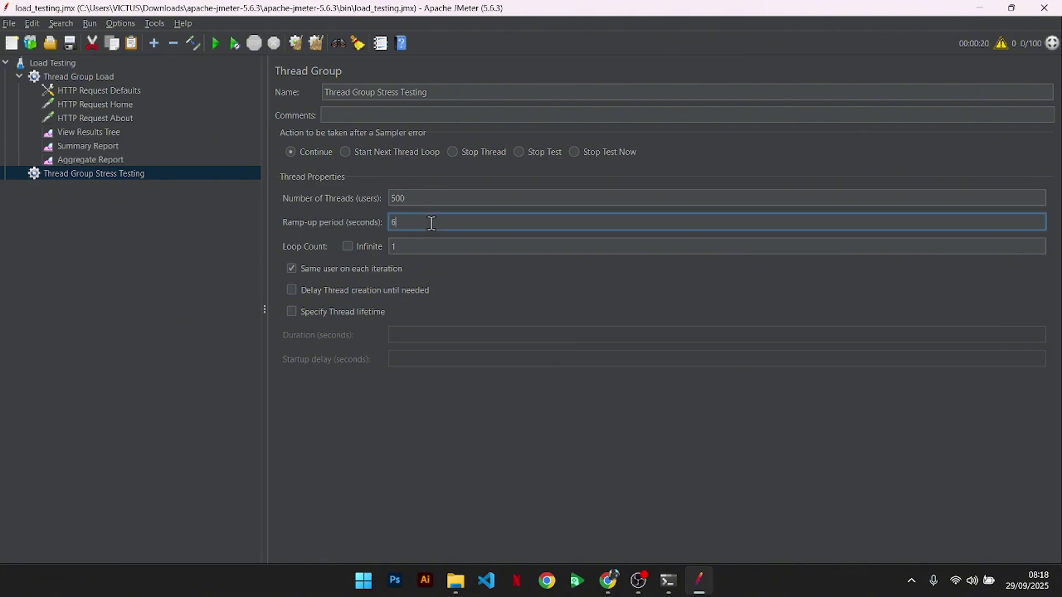
{"action": "type", "text": "0"}
{"action": "left_click", "coordinate": [424, 243]}
{"action": "left_click", "coordinate": [348, 246]}
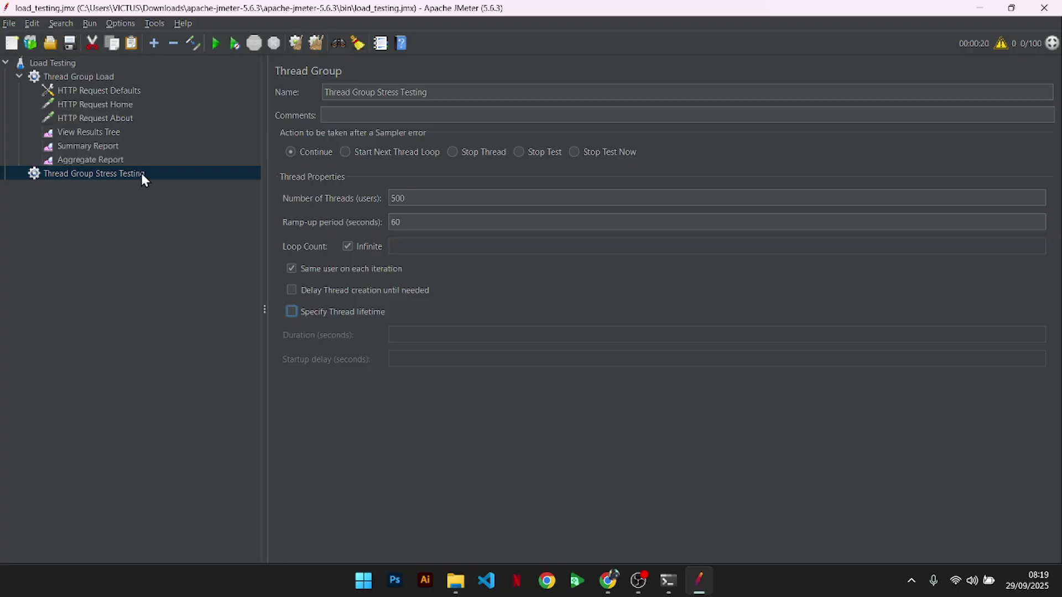
- Add an HTTP Request Defaults config element to Thread Group Stress Testing for server raahting.com
{"action": "right_click", "coordinate": [142, 176]}
{"action": "mouse_move", "coordinate": [168, 180]}
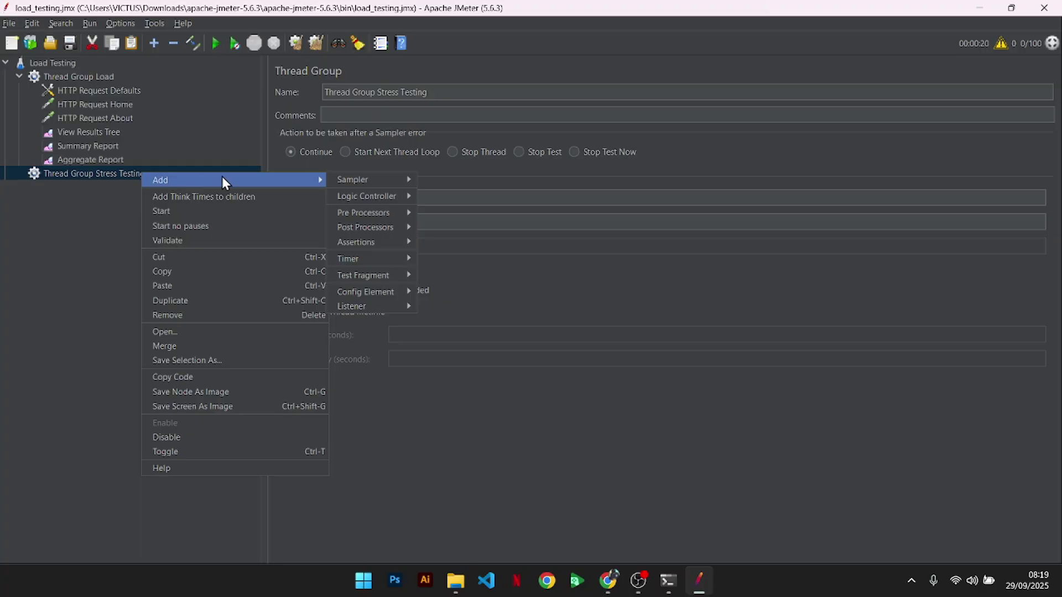
{"action": "mouse_move", "coordinate": [367, 294]}
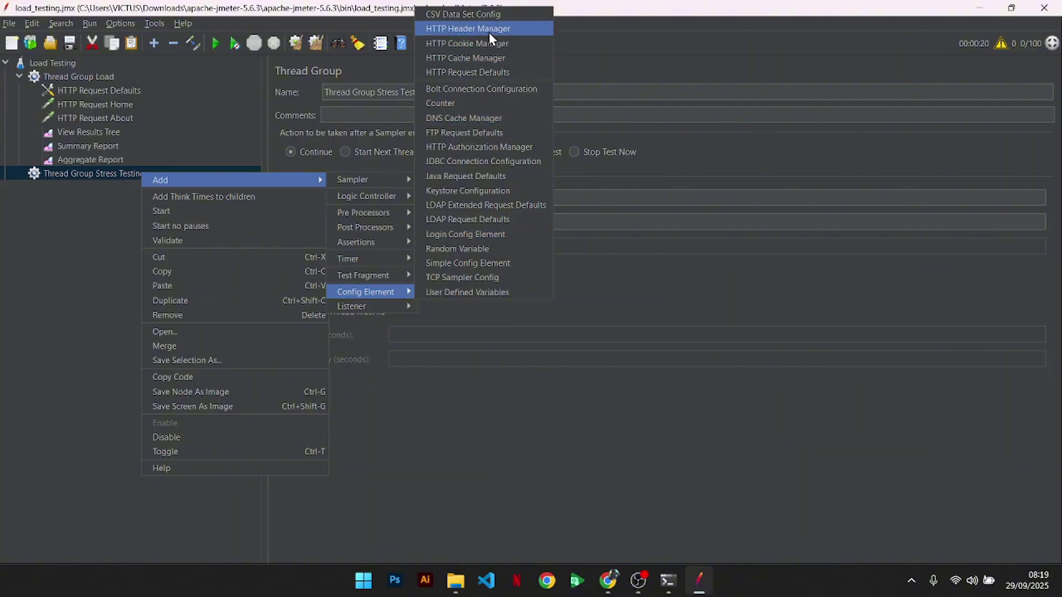
{"action": "left_click", "coordinate": [490, 74]}
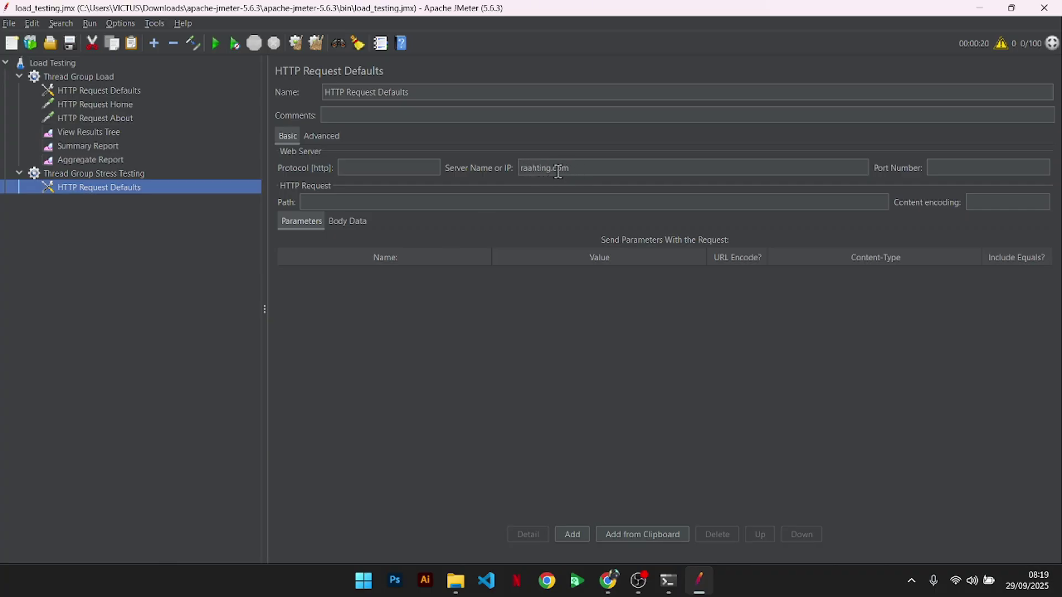
- Add an HTTP request 'Stress Testing Home' targeting raahting.com with path /
{"action": "right_click", "coordinate": [155, 174]}
{"action": "mouse_move", "coordinate": [174, 179]}
{"action": "mouse_move", "coordinate": [371, 194]}
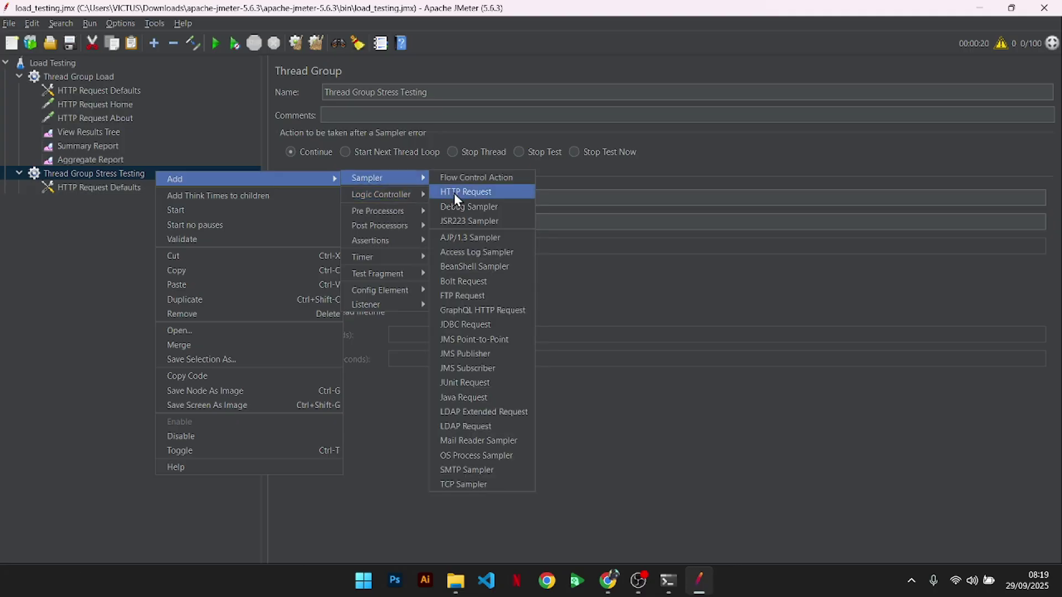
{"action": "left_click", "coordinate": [453, 193]}
{"action": "left_click", "coordinate": [554, 181]}
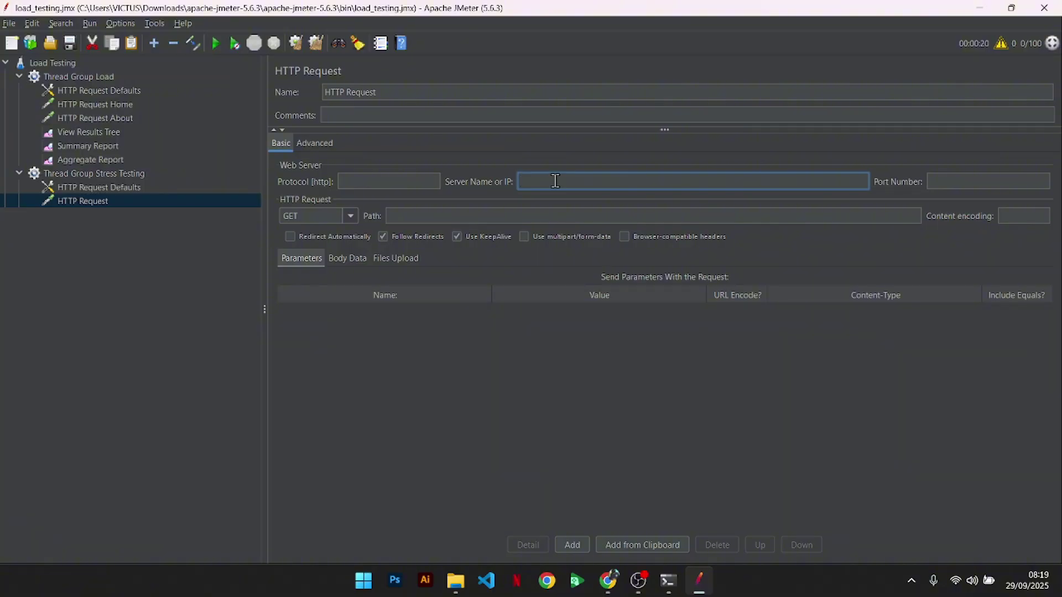
{"action": "type", "text": "raahting.com"}
{"action": "left_click", "coordinate": [542, 216]}
{"action": "type", "text": "/"}
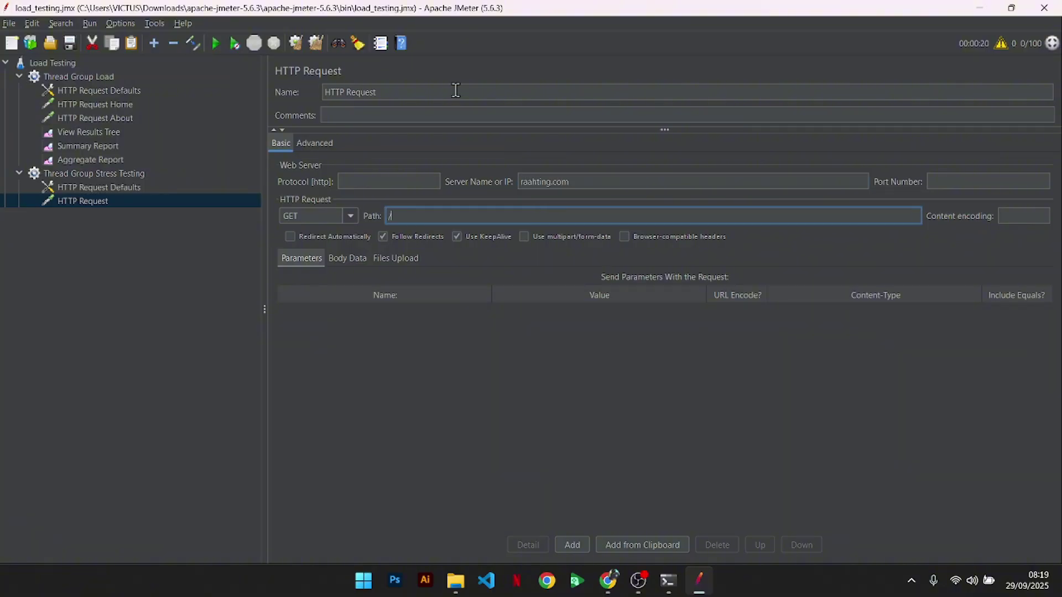
{"action": "left_click", "coordinate": [455, 91]}
{"action": "type", "text": "S/"}
{"action": "key", "text": "BackSpace"}
{"action": "type", "text": "tress Testing Home"}
- Add a second HTTP request 'Stress Testing About' targeting raahting.com with path /tentang
{"action": "left_click", "coordinate": [140, 174]}
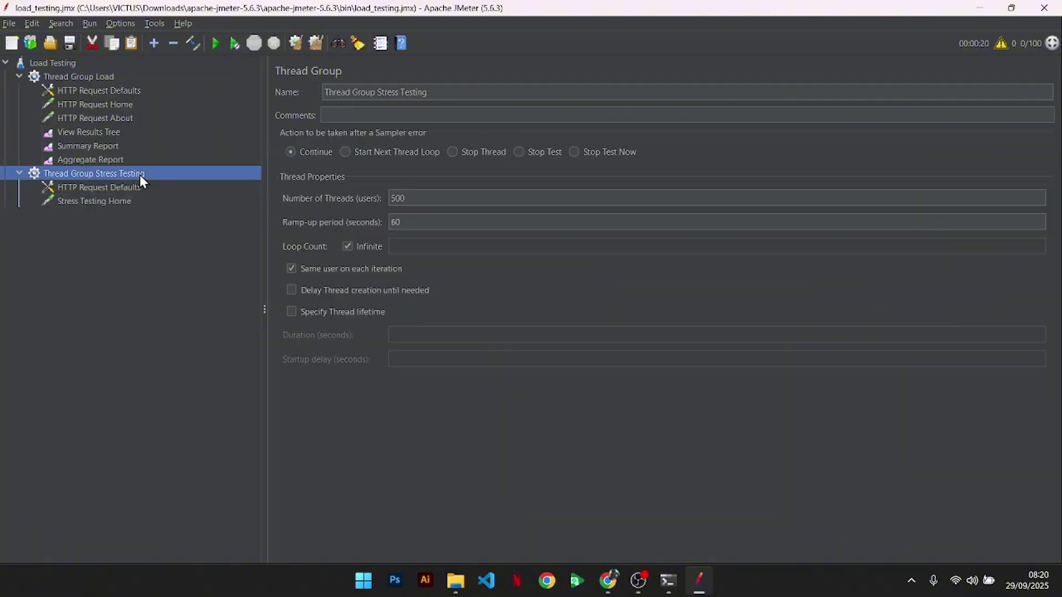
{"action": "right_click", "coordinate": [139, 174]}
{"action": "mouse_move", "coordinate": [297, 184]}
{"action": "mouse_move", "coordinate": [373, 183]}
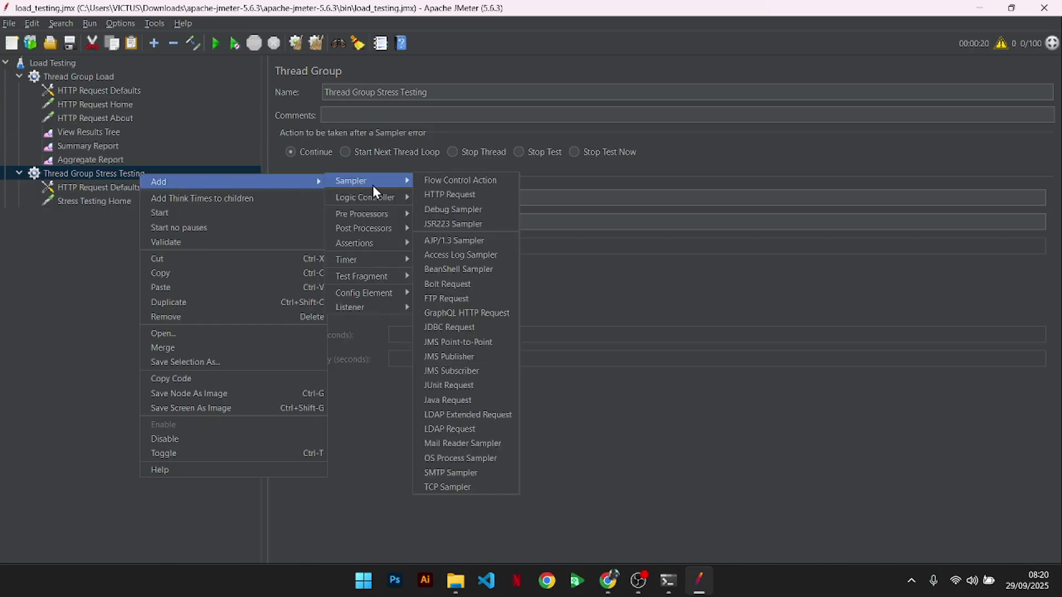
{"action": "left_click", "coordinate": [454, 196]}
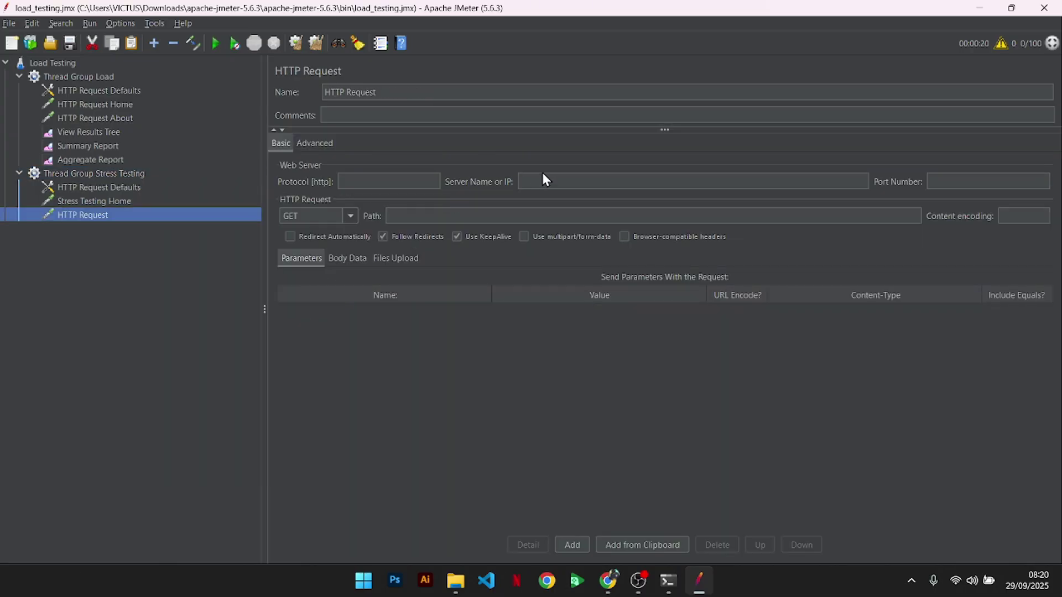
{"action": "left_click", "coordinate": [496, 92]}
{"action": "key", "text": "ctrl+a"}
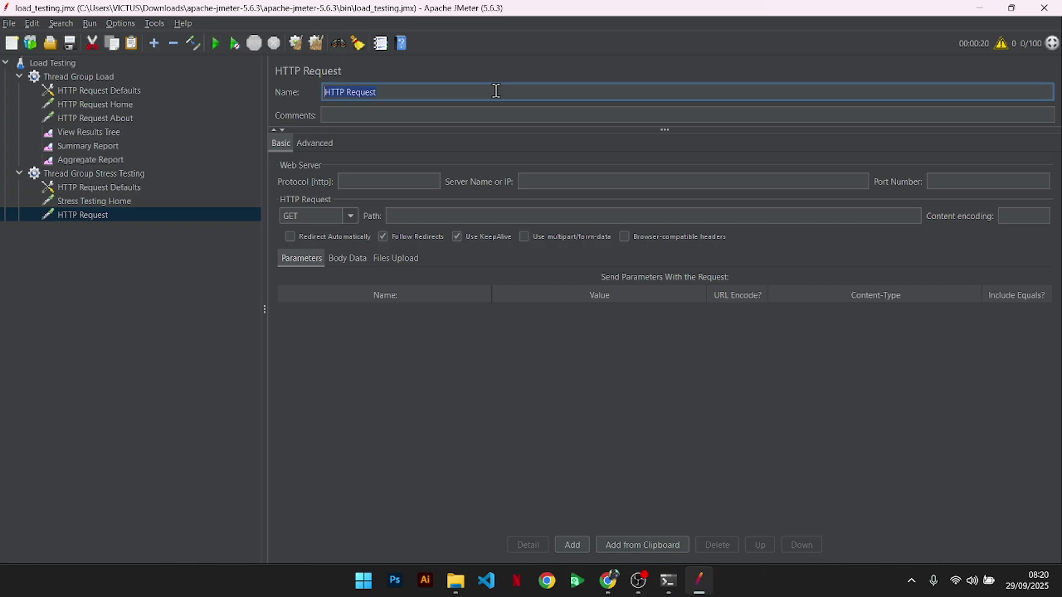
{"action": "type", "text": "Stress Testing About"}
{"action": "left_click", "coordinate": [553, 181]}
{"action": "type", "text": "raahting.com"}
{"action": "left_click", "coordinate": [489, 212]}
{"action": "type", "text": "/tentang"}
{"action": "key", "text": "alt+Tab"}
{"action": "key", "text": "alt+Tab"}
{"action": "left_click", "coordinate": [140, 175]}
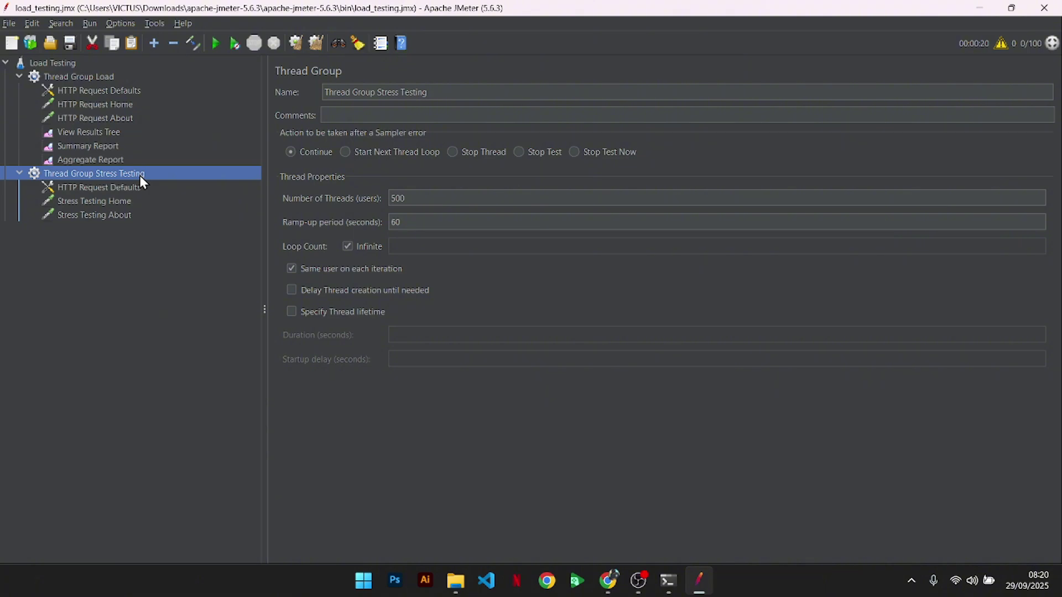
{"action": "right_click", "coordinate": [139, 175]}
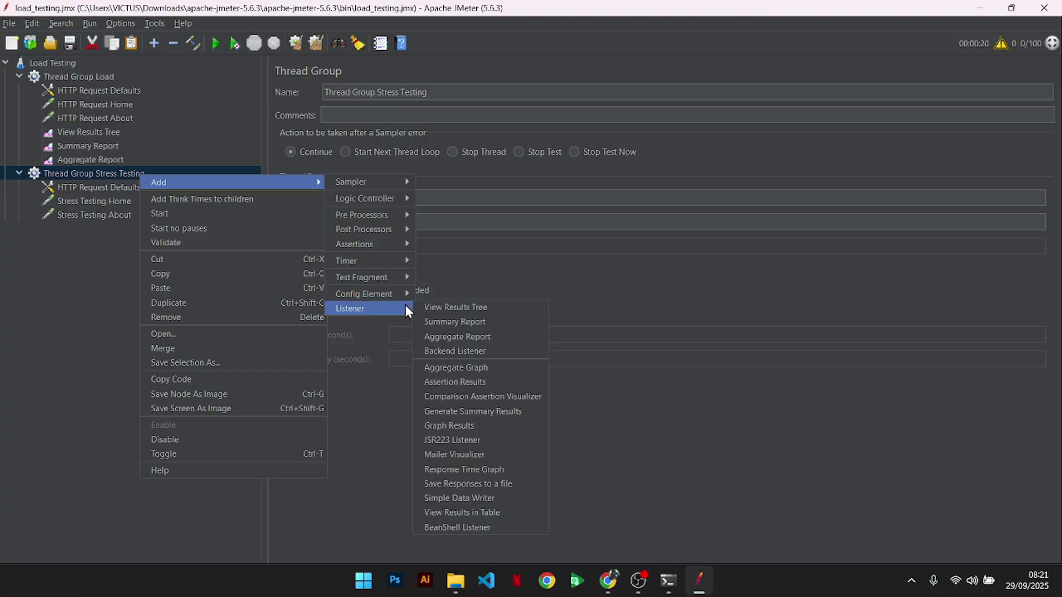
- Add View Results Tree, Summary Report and Aggregate Report listeners to Thread Group Stress Testing
{"action": "left_click", "coordinate": [446, 308]}
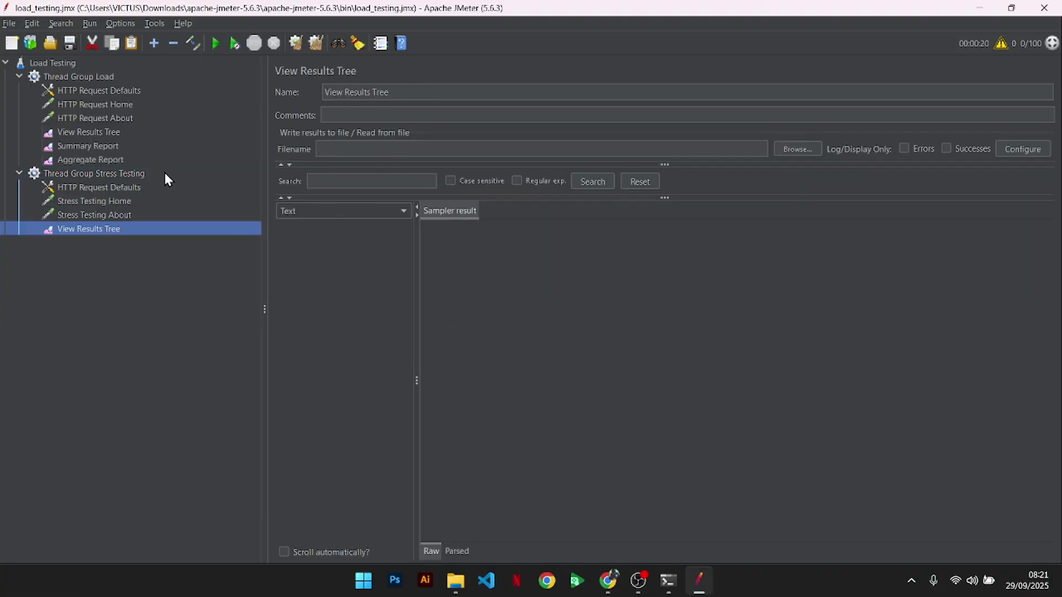
{"action": "left_click", "coordinate": [149, 173]}
{"action": "right_click", "coordinate": [150, 173]}
{"action": "mouse_move", "coordinate": [320, 179]}
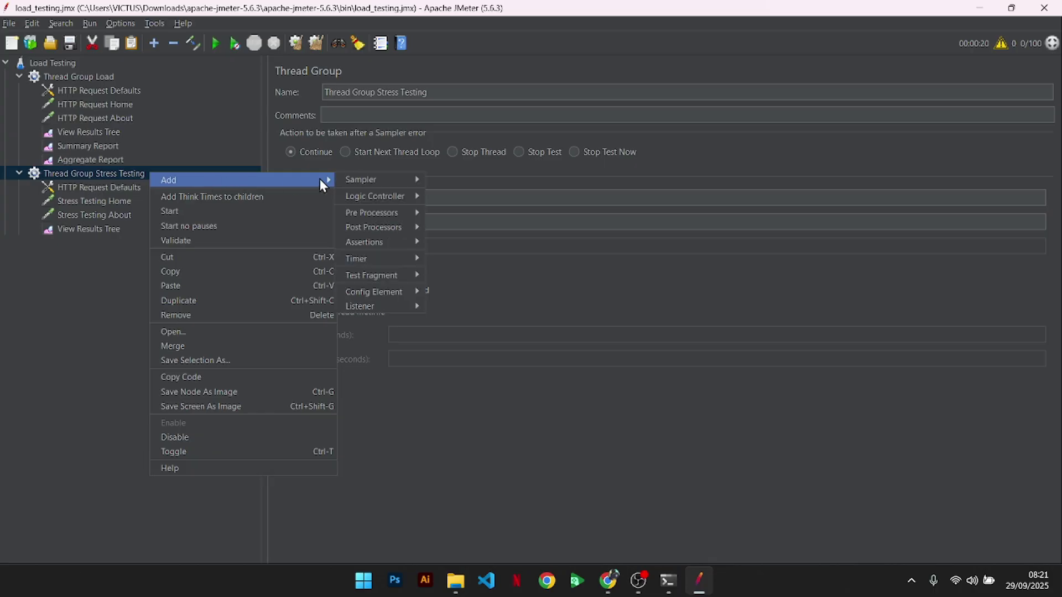
{"action": "mouse_move", "coordinate": [378, 308]}
{"action": "left_click", "coordinate": [453, 321]}
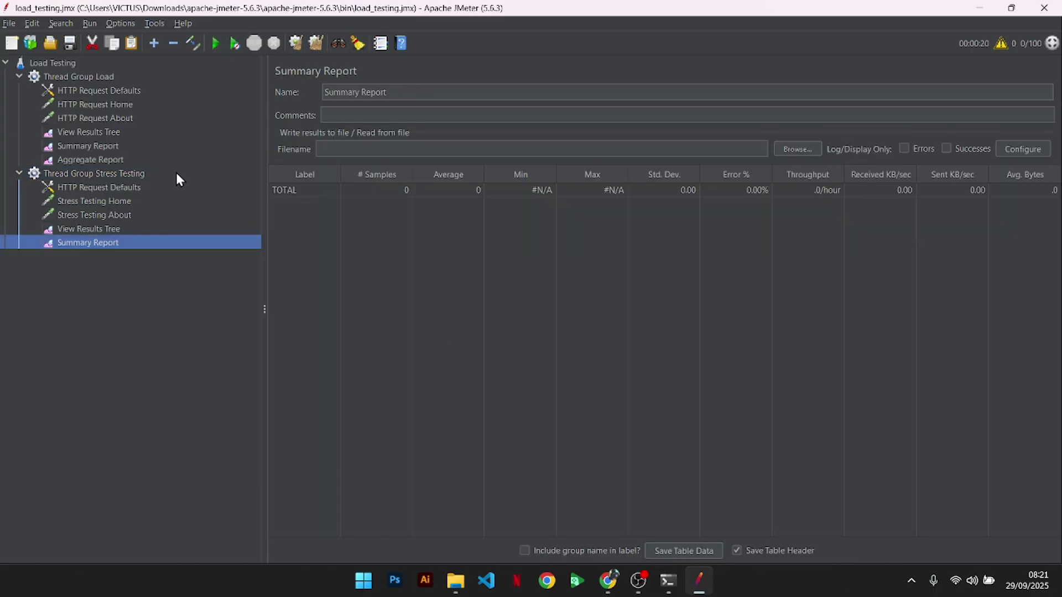
{"action": "right_click", "coordinate": [169, 174]}
{"action": "mouse_move", "coordinate": [222, 180]}
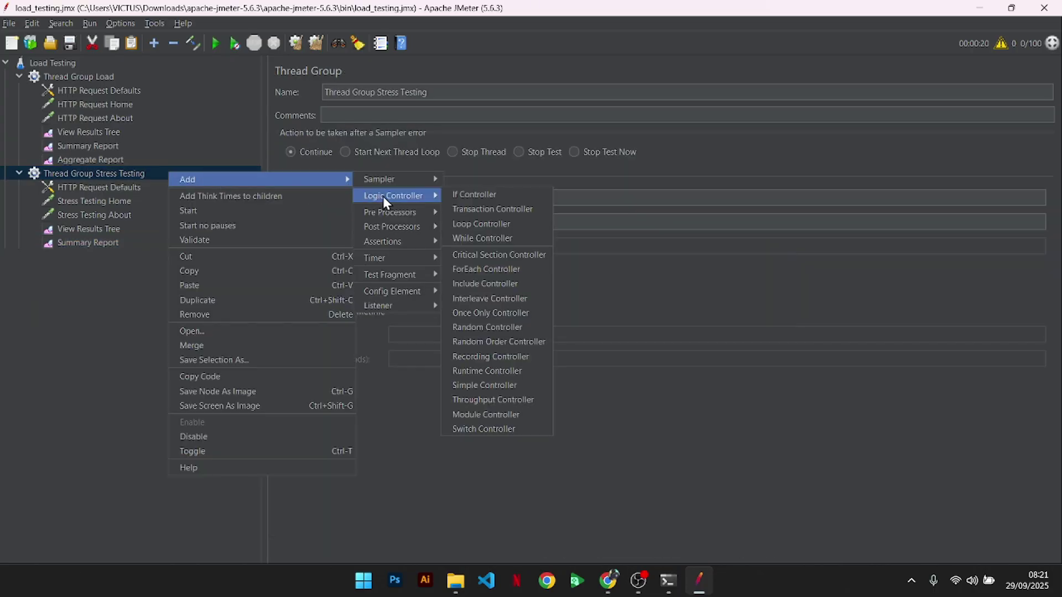
{"action": "mouse_move", "coordinate": [399, 213]}
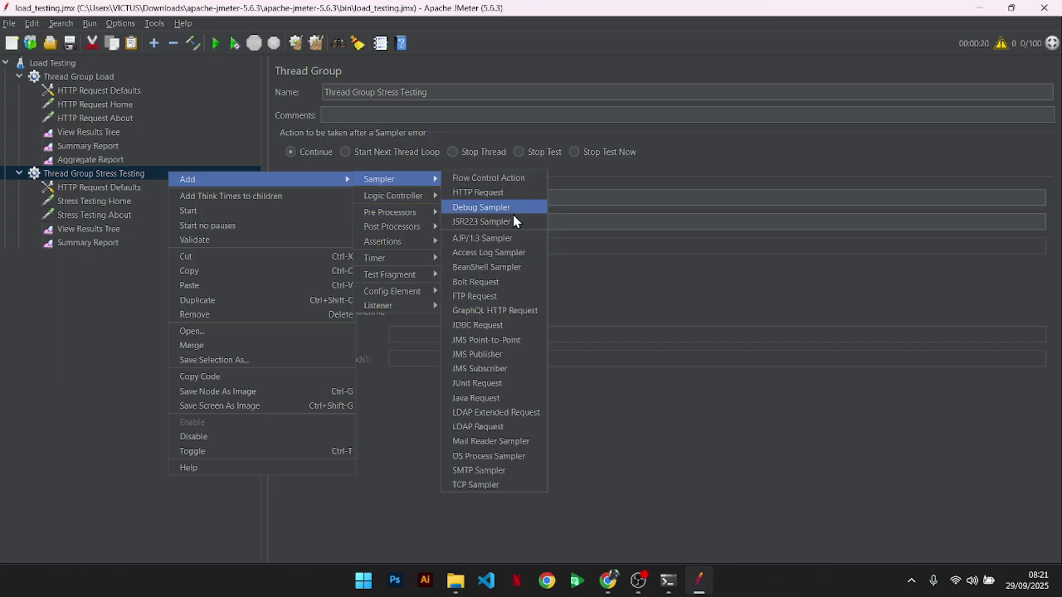
{"action": "mouse_move", "coordinate": [407, 294]}
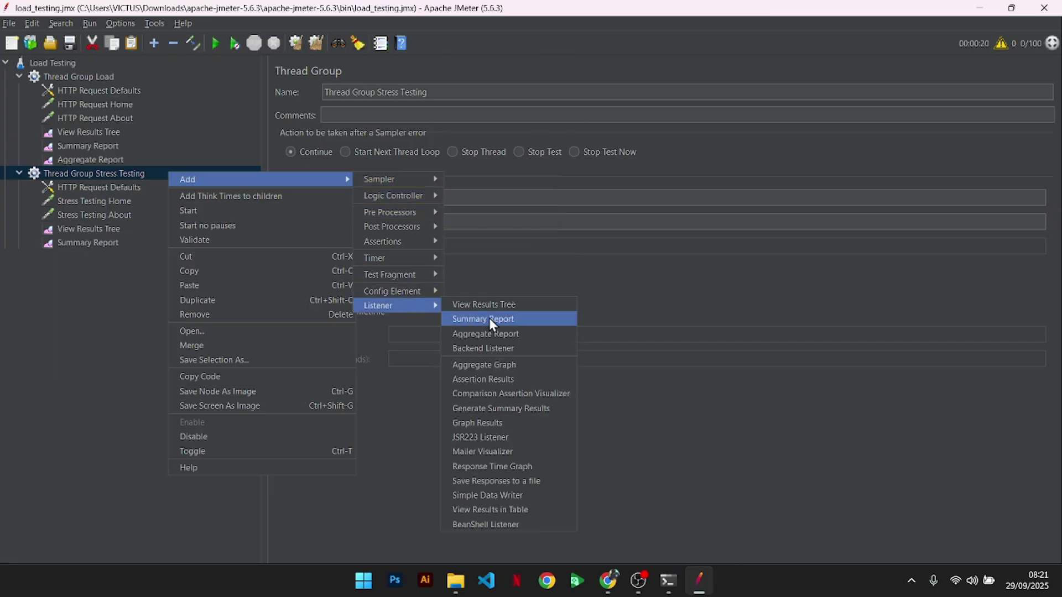
{"action": "left_click", "coordinate": [494, 335]}
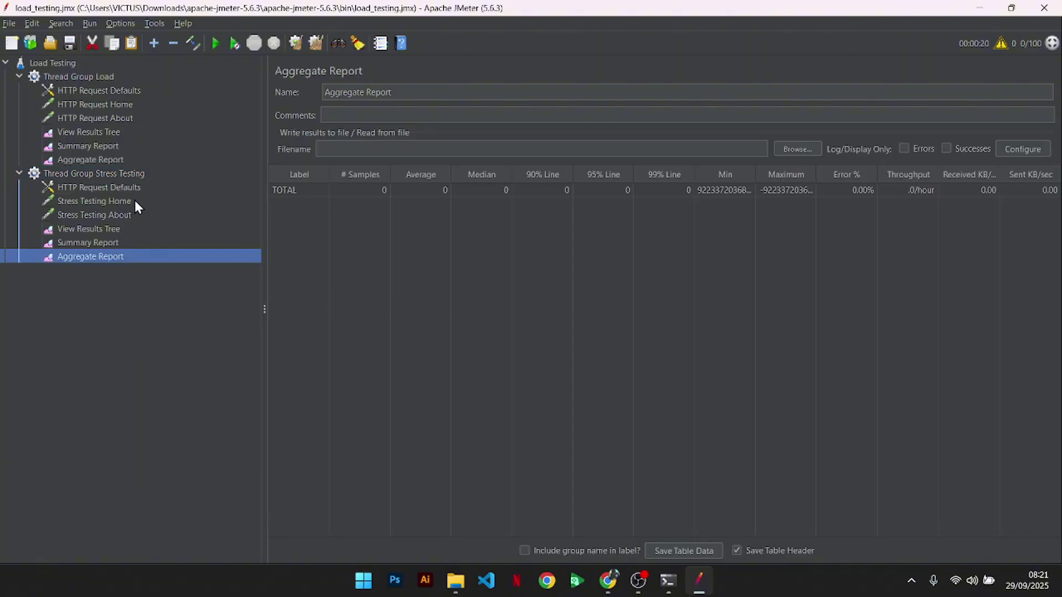
{"action": "left_click", "coordinate": [124, 171]}
{"action": "right_click", "coordinate": [123, 174]}
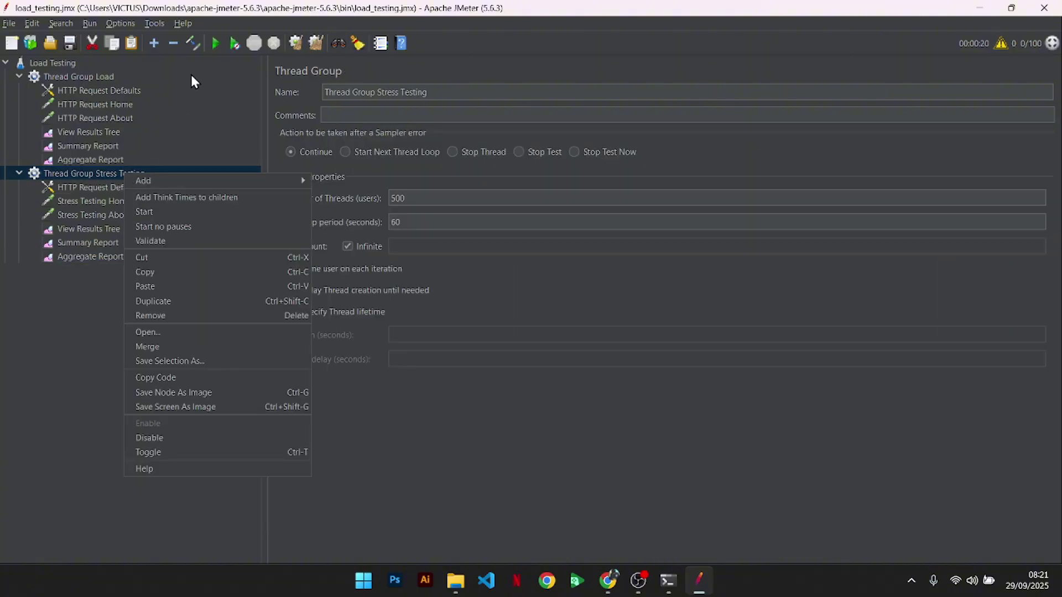
- Run the stress test and browse its samples in View Results Tree
{"action": "left_click", "coordinate": [214, 46]}
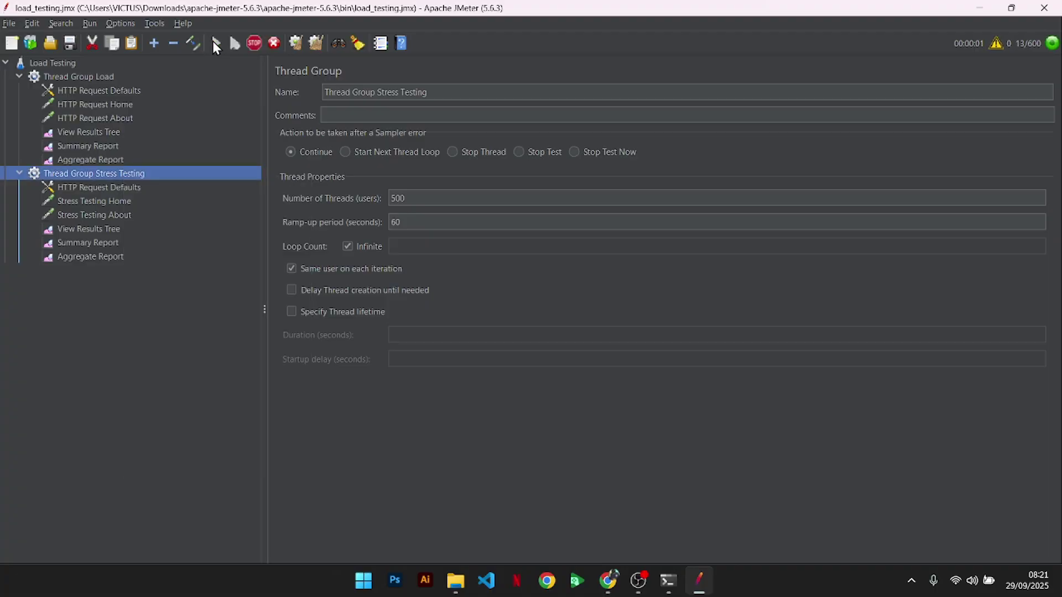
{"action": "left_click", "coordinate": [132, 230]}
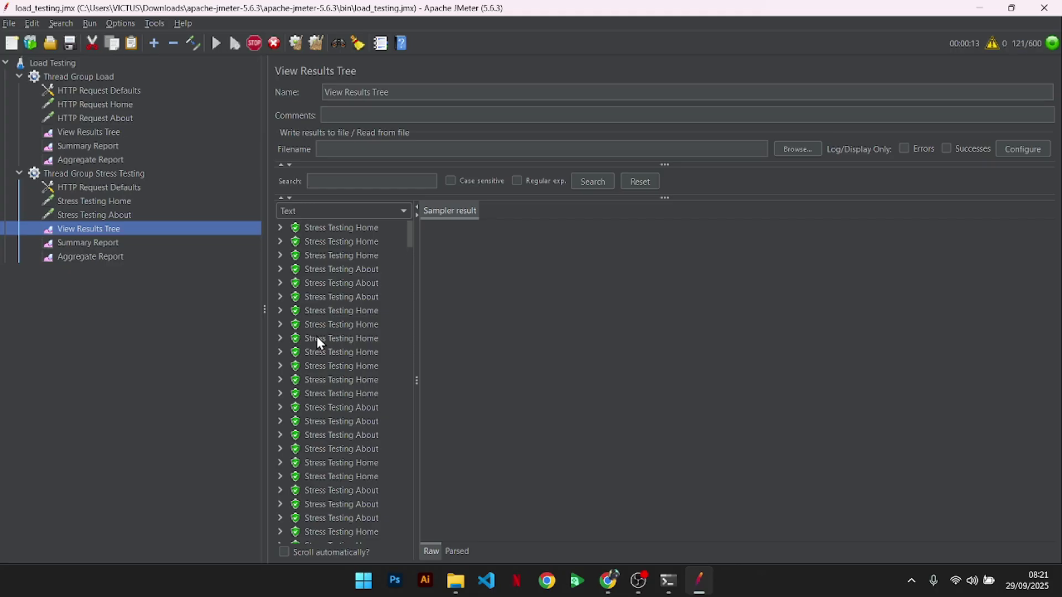
{"action": "scroll", "coordinate": [316, 336], "scroll_direction": "down", "scroll_amount": 10}
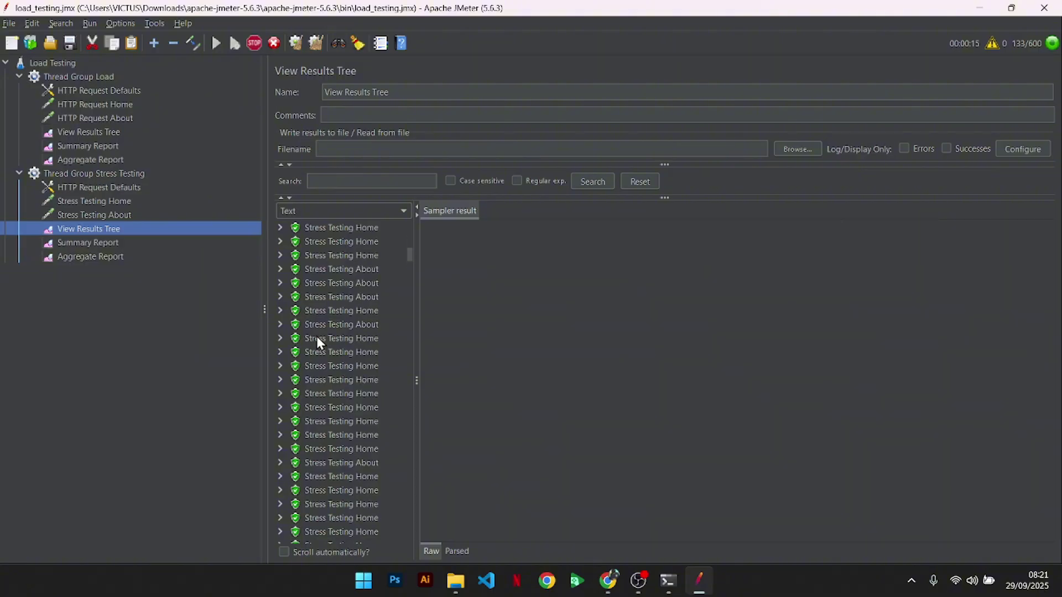
{"action": "scroll", "coordinate": [316, 338], "scroll_direction": "up", "scroll_amount": 10}
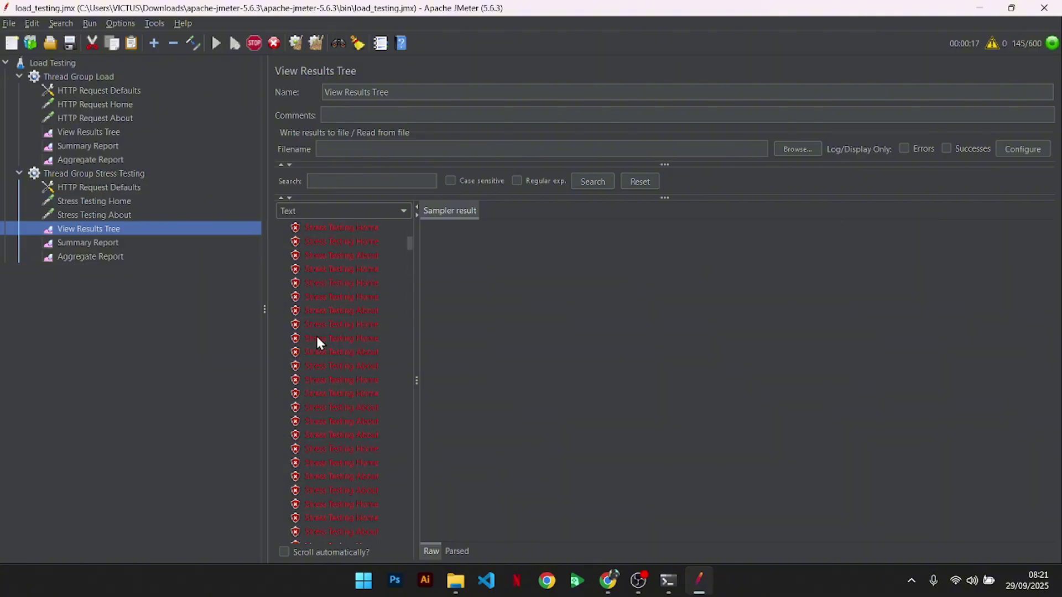
{"action": "scroll", "coordinate": [317, 336], "scroll_direction": "down", "scroll_amount": 15}
{"action": "scroll", "coordinate": [316, 337], "scroll_direction": "up", "scroll_amount": 15}
- Inspect the first sample's details, including the connection-reset failure
{"action": "left_click", "coordinate": [345, 229]}
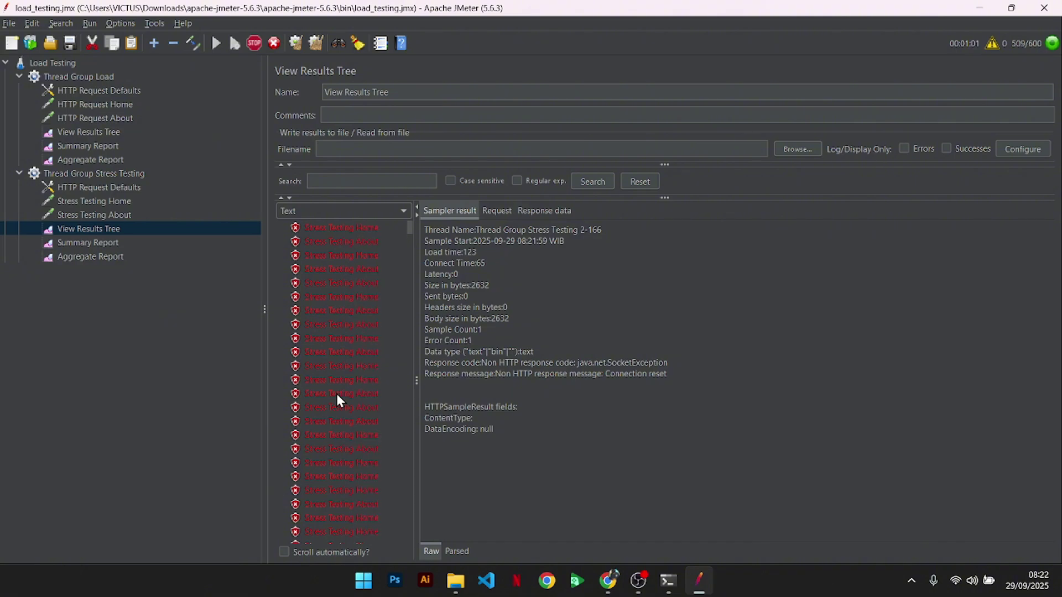
{"action": "scroll", "coordinate": [336, 393], "scroll_direction": "down", "scroll_amount": 10}
{"action": "scroll", "coordinate": [336, 394], "scroll_direction": "down", "scroll_amount": 8}
{"action": "scroll", "coordinate": [336, 394], "scroll_direction": "up", "scroll_amount": 10}
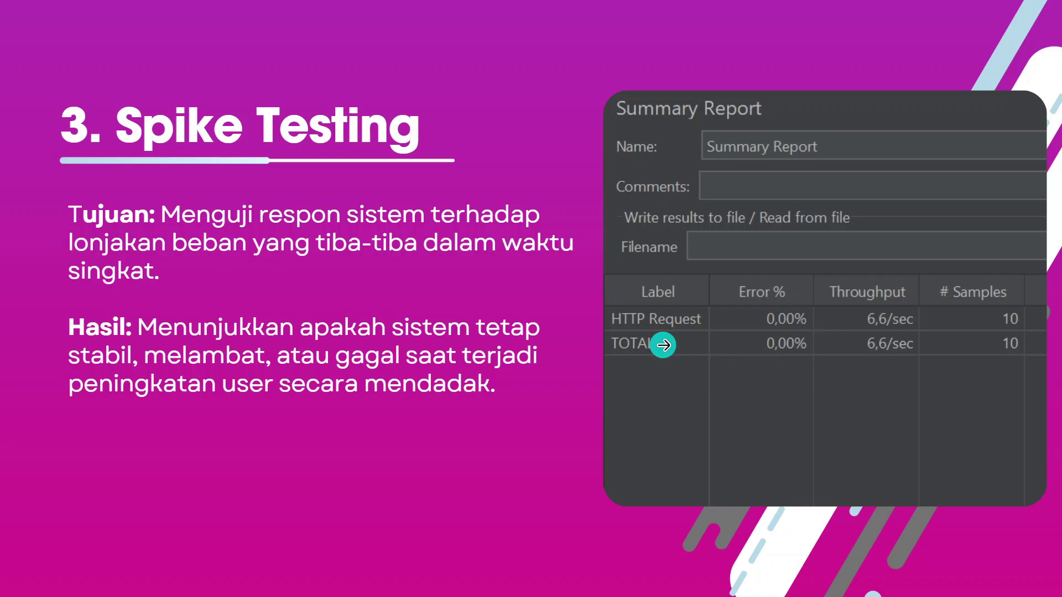
- Switch from the '3. Spike Testing' slide to the JMeter Testing.jmx window
{"action": "key", "text": "alt+Tab"}
{"action": "key", "text": "alt+Tab"}
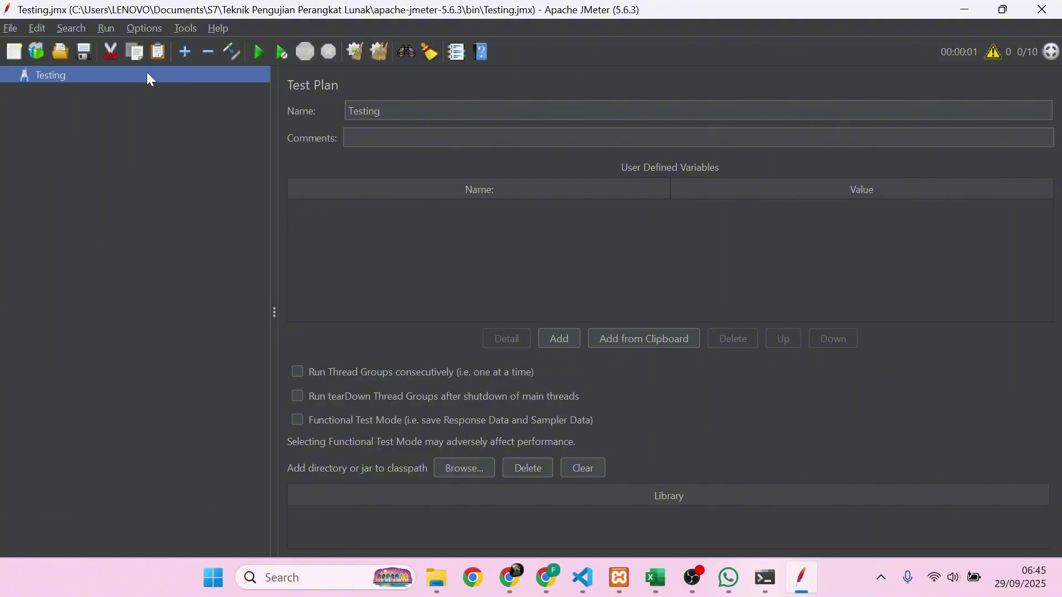
- Add a thread group named 'Spike Testing' to the Testing plan
{"action": "left_click", "coordinate": [400, 106]}
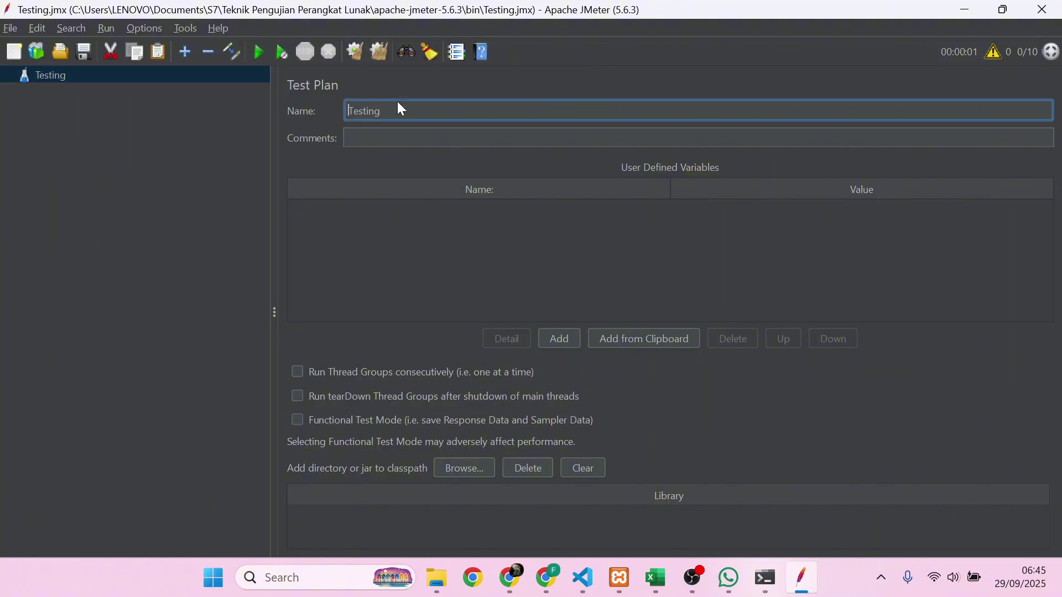
{"action": "left_click", "coordinate": [221, 75]}
{"action": "right_click", "coordinate": [221, 75]}
{"action": "mouse_move", "coordinate": [248, 85]}
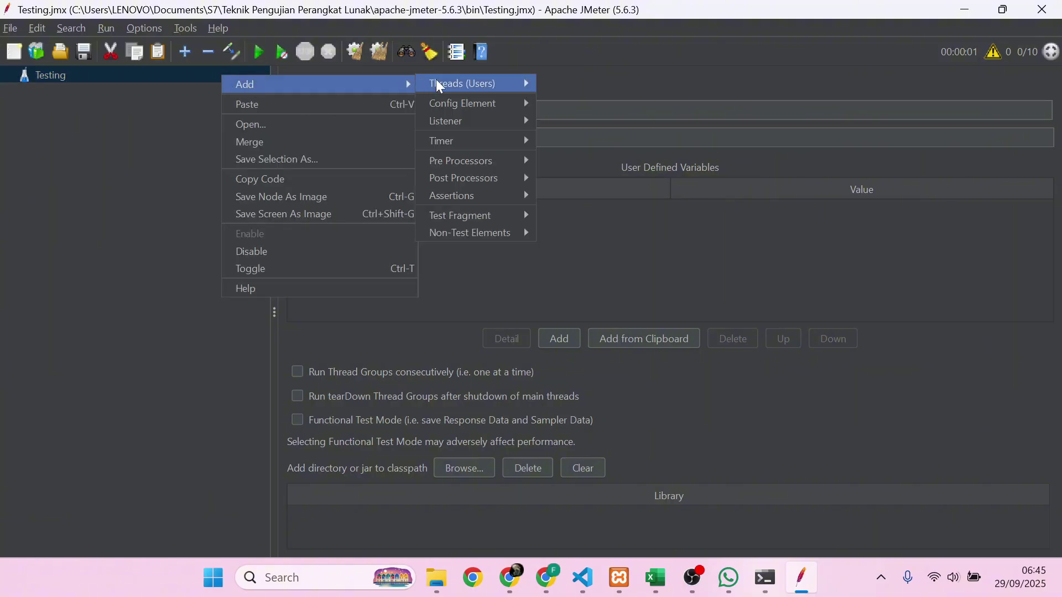
{"action": "mouse_move", "coordinate": [453, 83]}
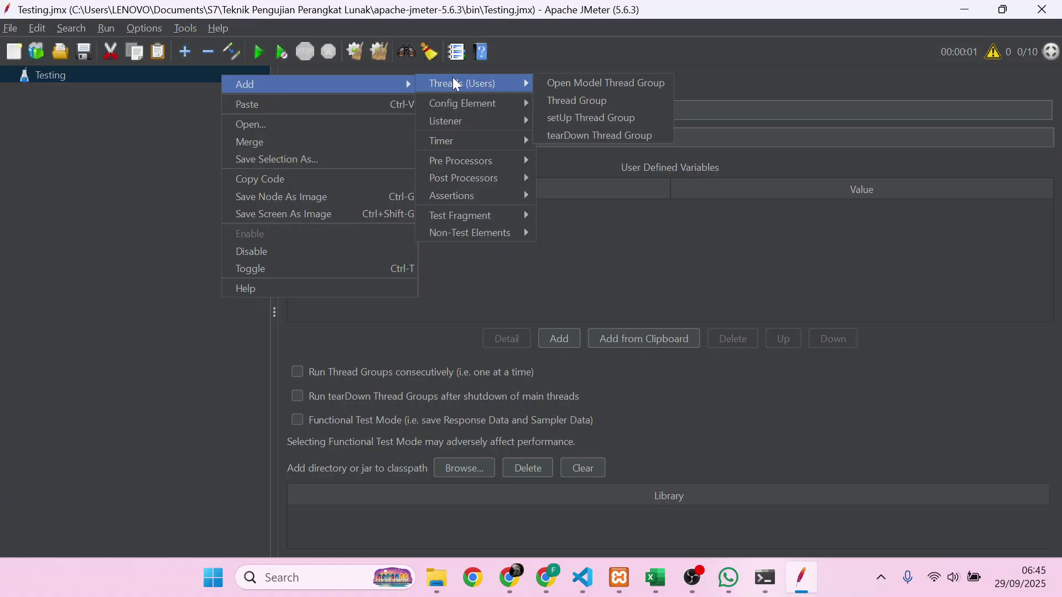
{"action": "left_click", "coordinate": [593, 100]}
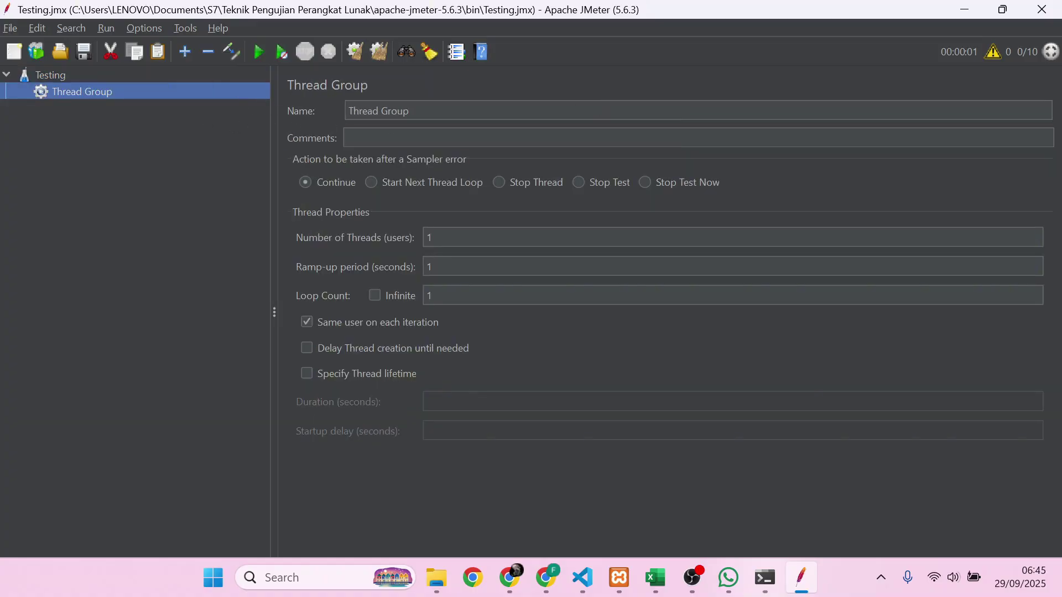
{"action": "key", "text": "Tab"}
{"action": "type", "text": "SP"}
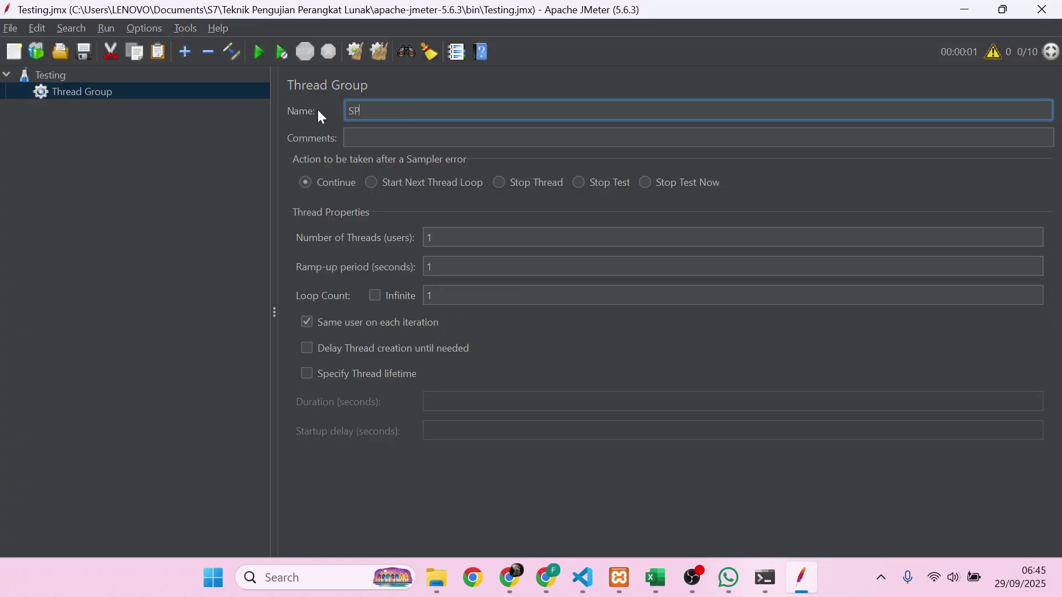
{"action": "type", "text": "IKE"}
{"action": "key", "text": "BackSpace"}
{"action": "key", "text": "BackSpace"}
{"action": "key", "text": "BackSpace"}
{"action": "key", "text": "BackSpace"}
{"action": "type", "text": "pike Testing"}
- Set 100 threads, 4-second ramp-up, 30-second thread lifetime and 0 startup delay
{"action": "left_click", "coordinate": [432, 238]}
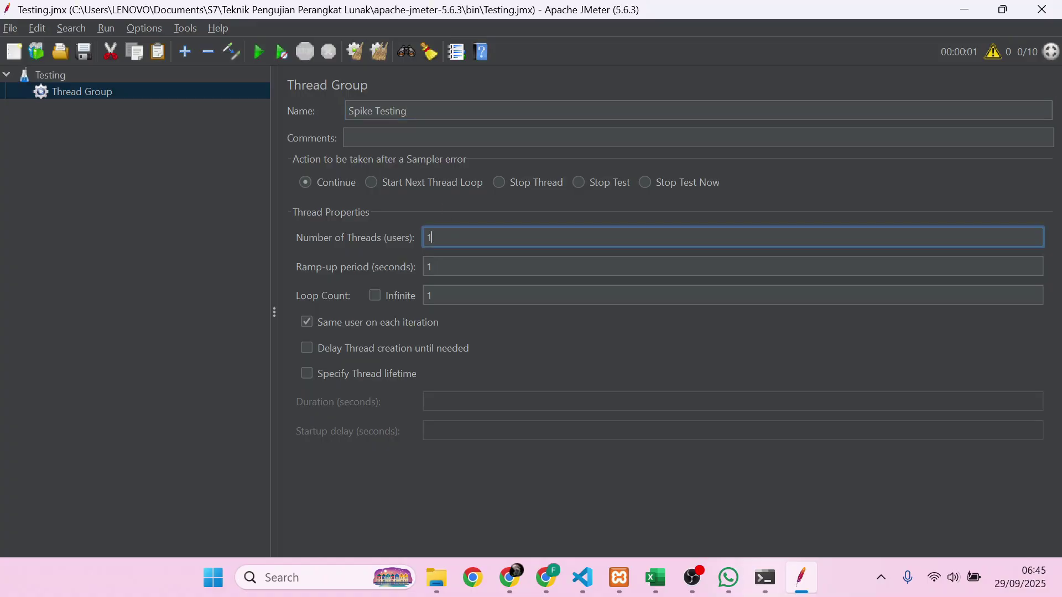
{"action": "type", "text": "00"}
{"action": "left_click", "coordinate": [463, 267]}
{"action": "key", "text": "BackSpace"}
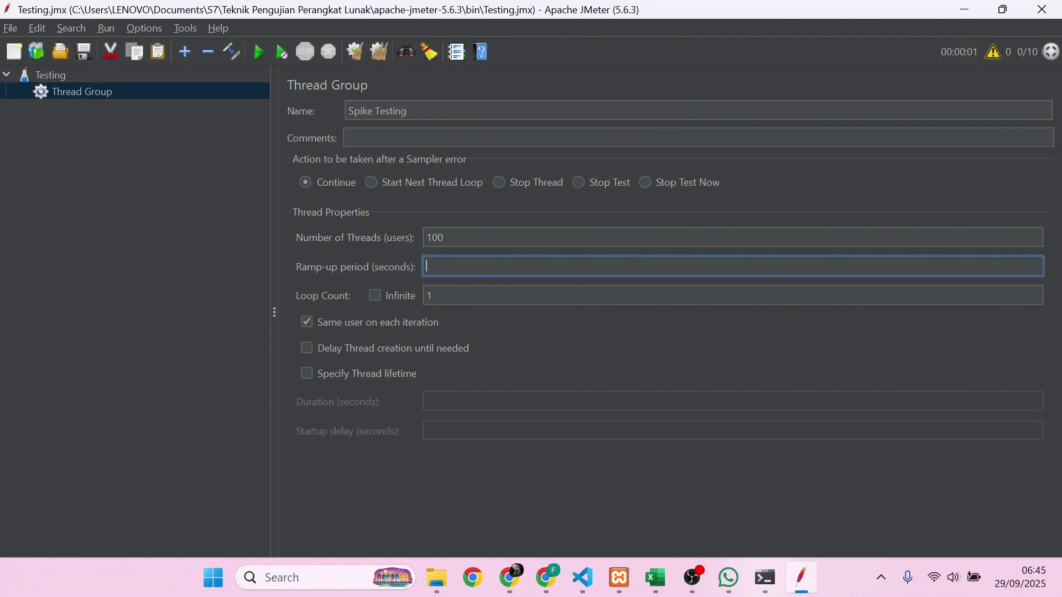
{"action": "type", "text": "4"}
{"action": "left_click", "coordinate": [308, 379]}
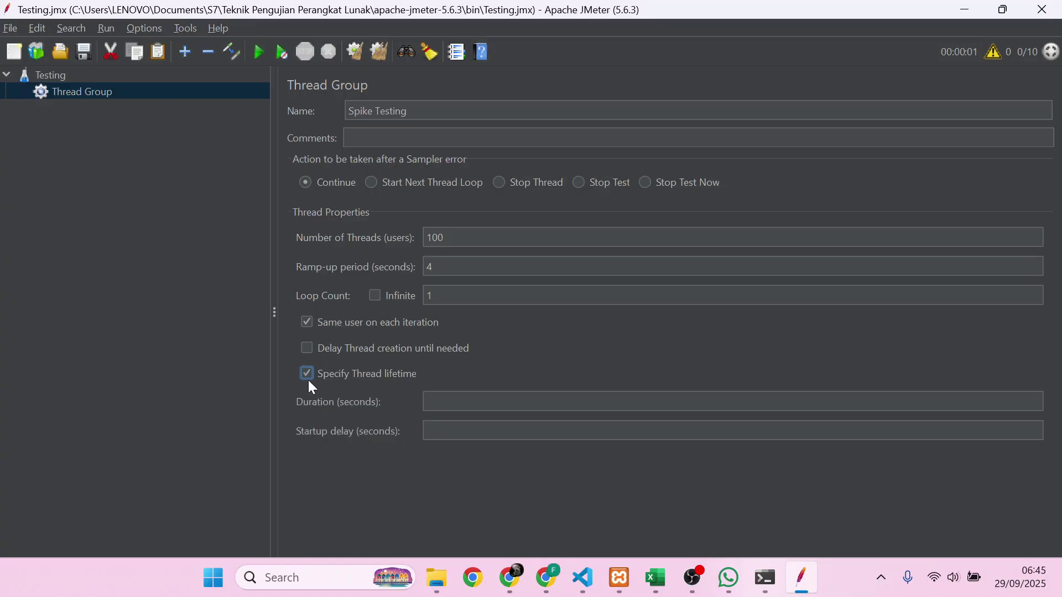
{"action": "left_click", "coordinate": [449, 402]}
{"action": "type", "text": "6"}
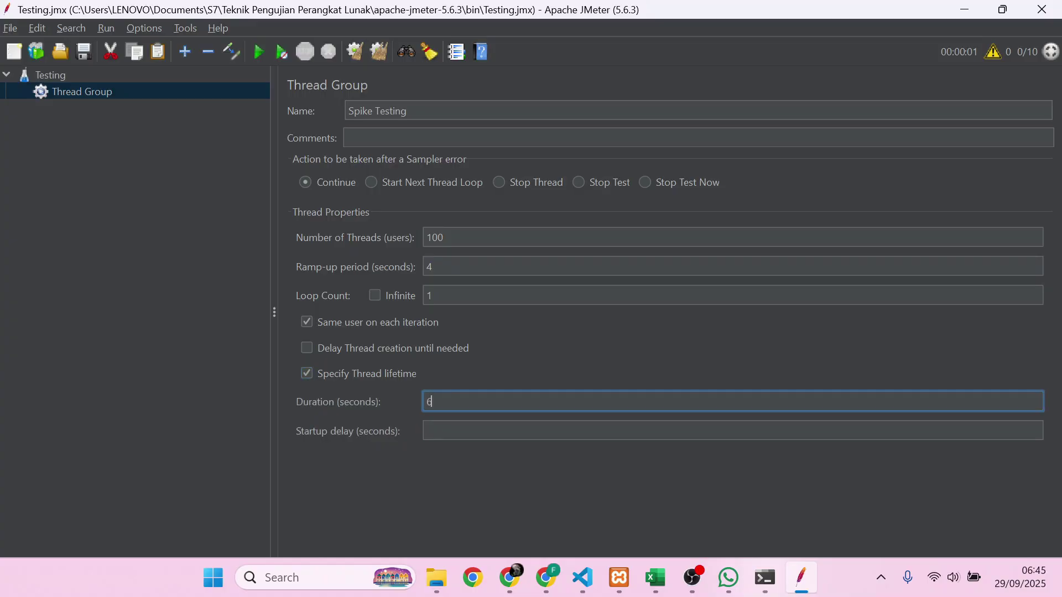
{"action": "key", "text": "BackSpace"}
{"action": "type", "text": "30"}
{"action": "key", "text": "Tab"}
{"action": "type", "text": "0"}
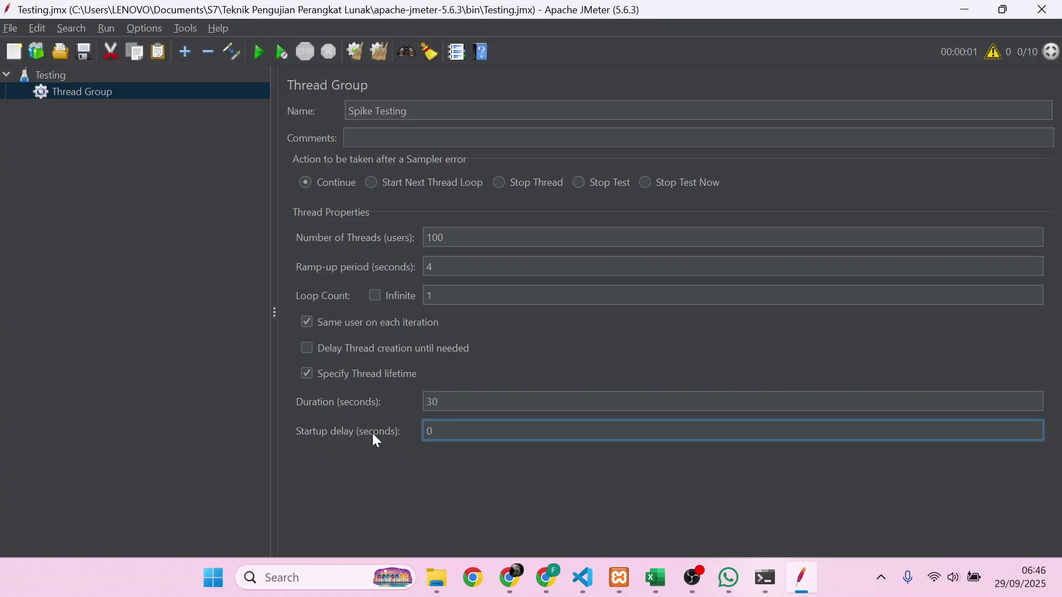
{"action": "left_click", "coordinate": [429, 298]}
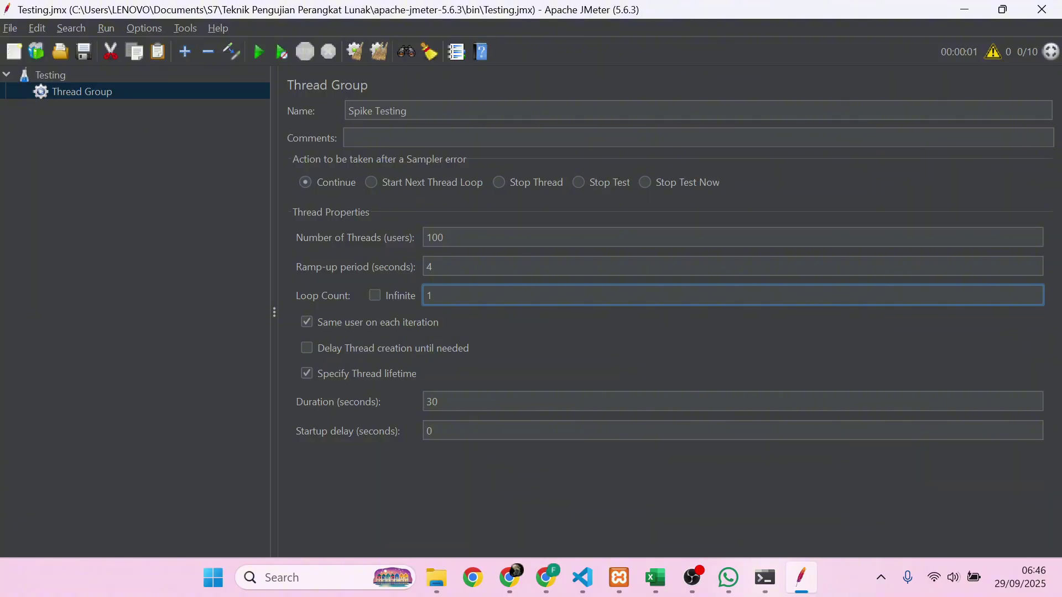
- Add an HTTP Request under Spike Testing targeting server 127.0.0.1 on port 8000
{"action": "left_click", "coordinate": [183, 95]}
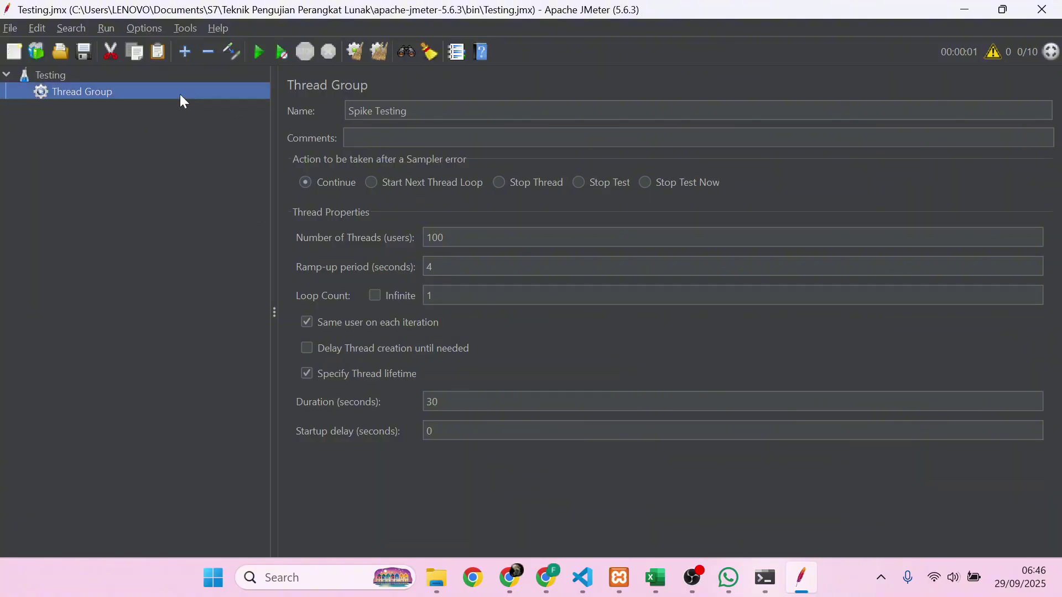
{"action": "right_click", "coordinate": [183, 100]}
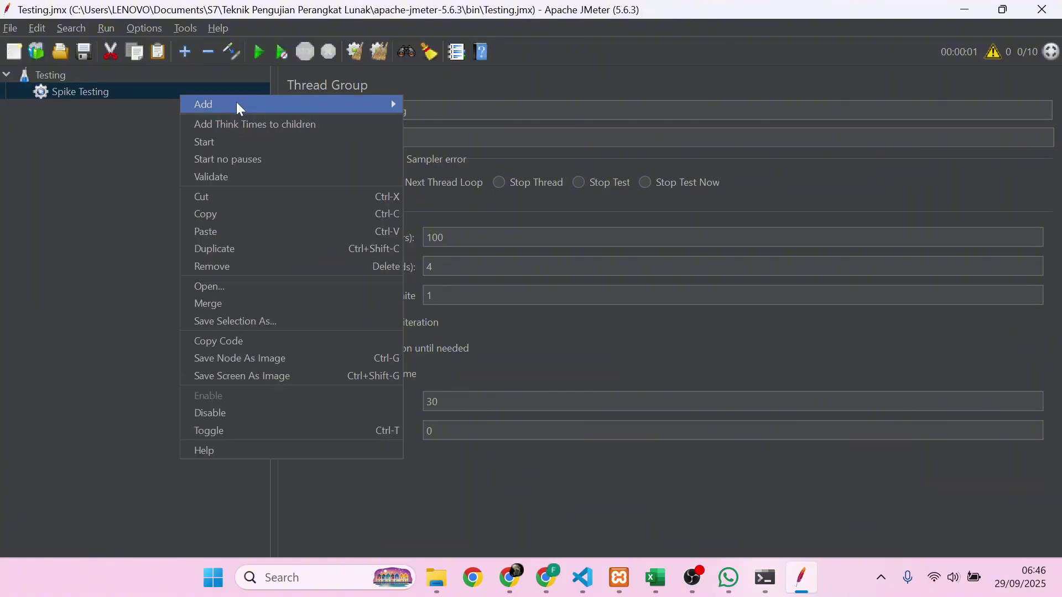
{"action": "mouse_move", "coordinate": [243, 106]}
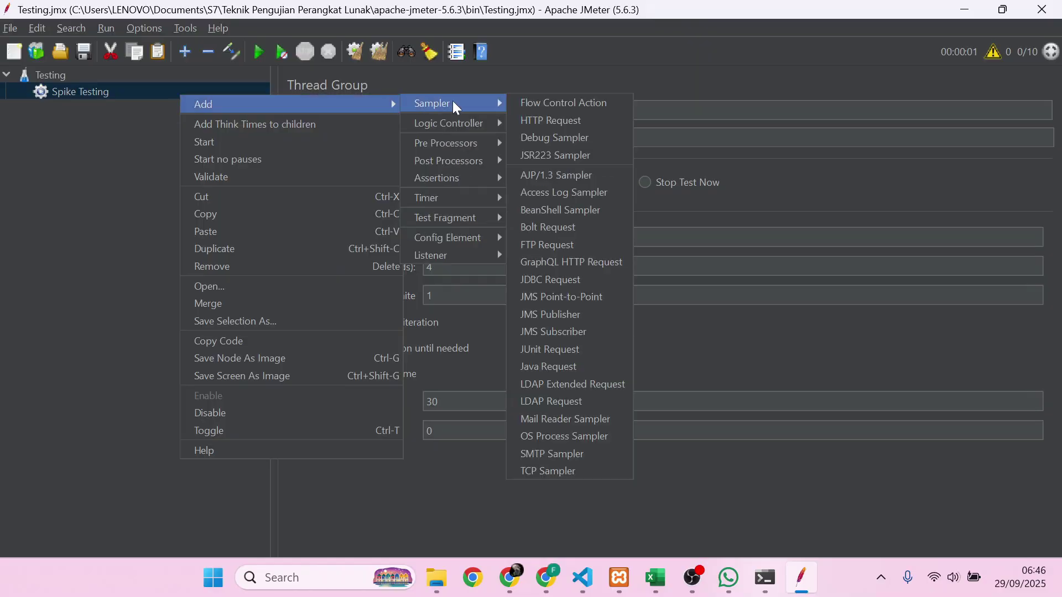
{"action": "mouse_move", "coordinate": [498, 104]}
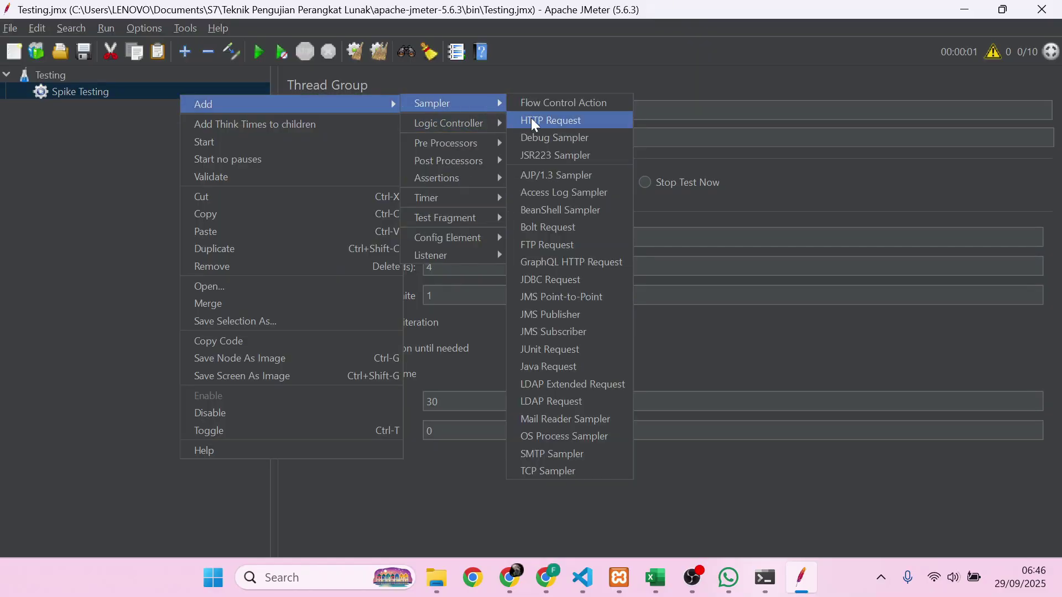
{"action": "left_click", "coordinate": [531, 117]}
{"action": "left_click", "coordinate": [603, 218]}
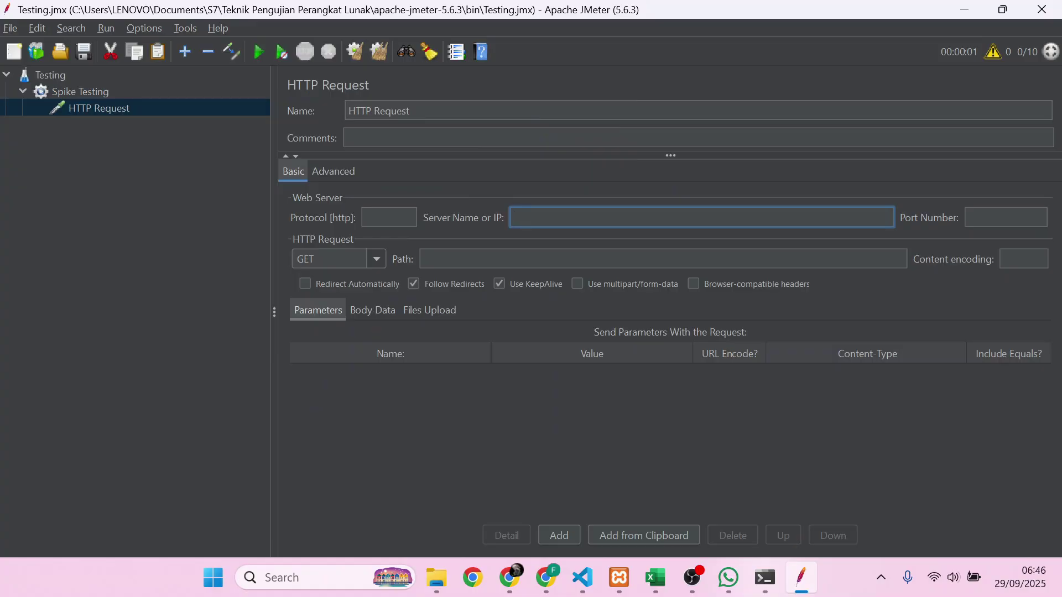
{"action": "type", "text": "127.0.0.1"}
{"action": "key", "text": "Tab"}
{"action": "type", "text": "8000"}
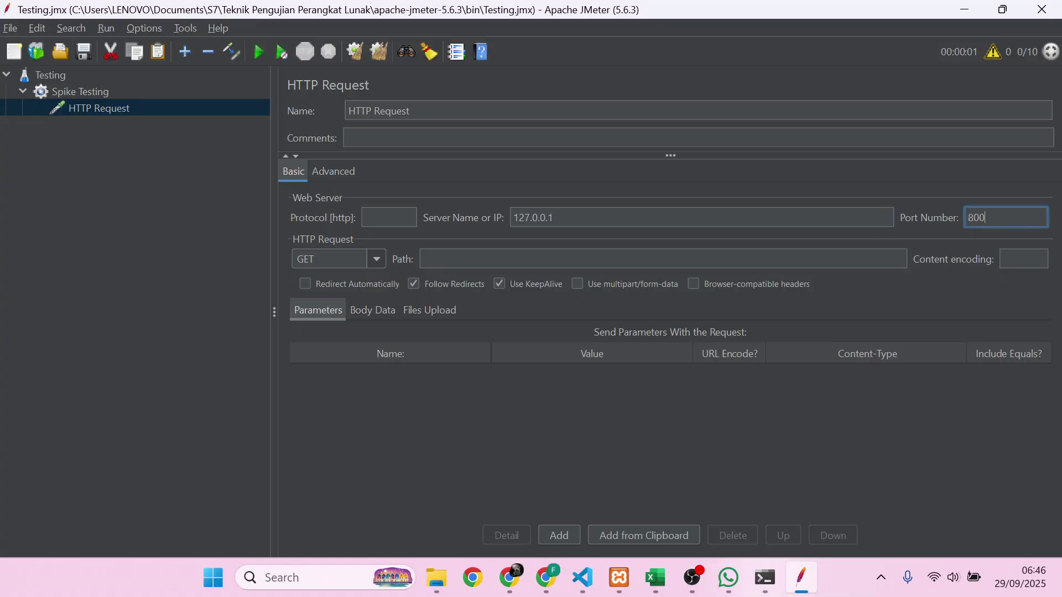
- Close handler.js, server.js and routes.js in the projectKP code editor, then return to JMeter
{"action": "mouse_move", "coordinate": [583, 578]}
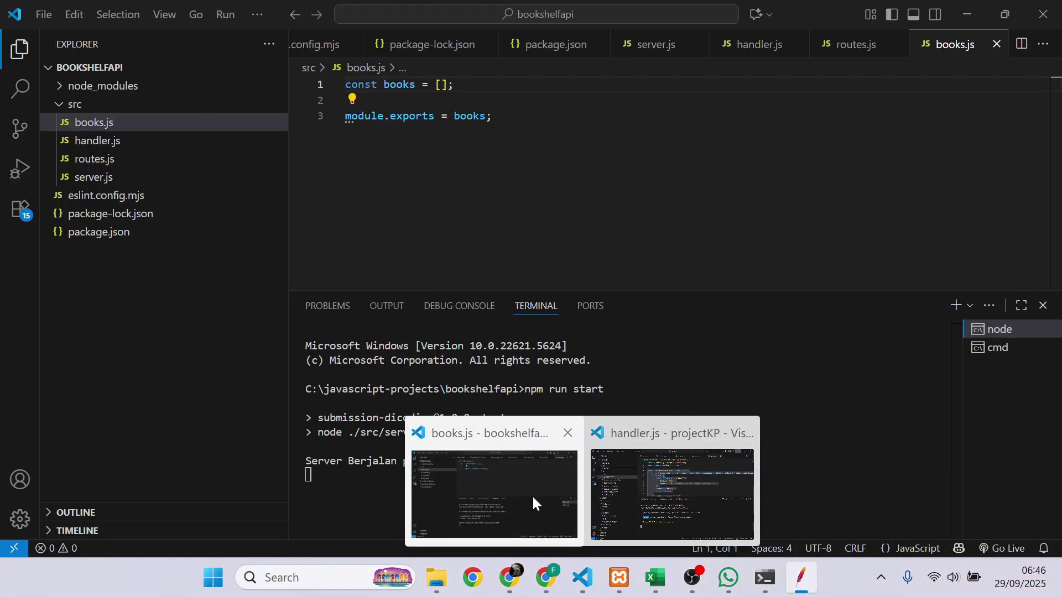
{"action": "mouse_move", "coordinate": [635, 491]}
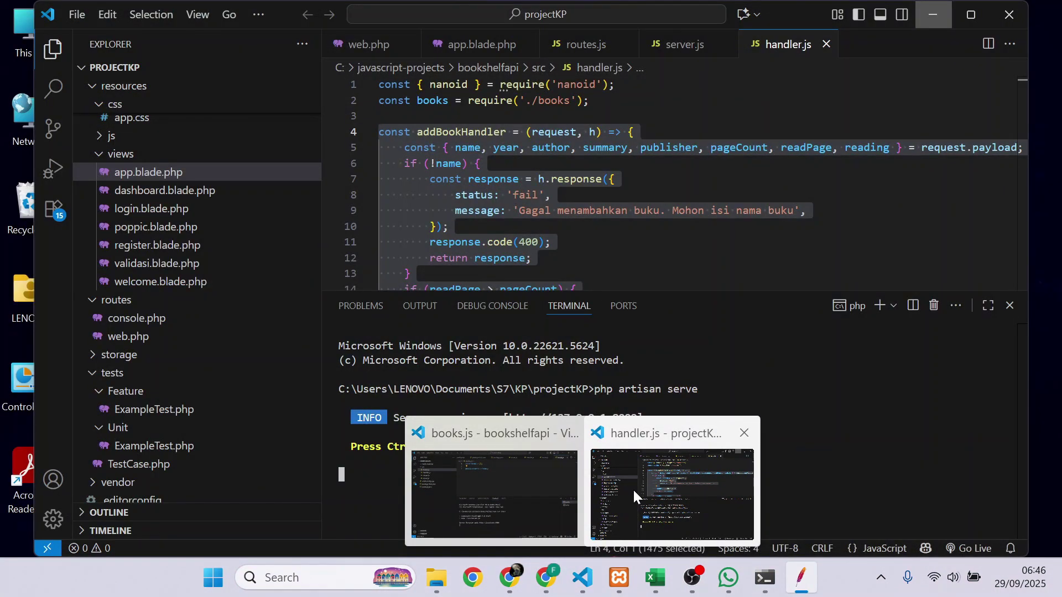
{"action": "left_click", "coordinate": [633, 489]}
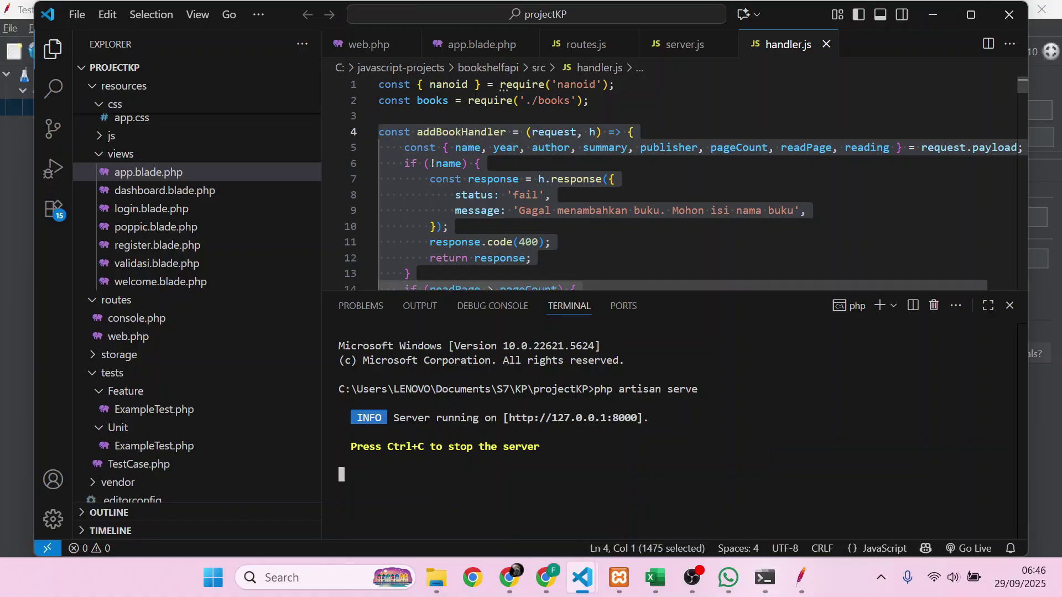
{"action": "middle_click", "coordinate": [771, 55]}
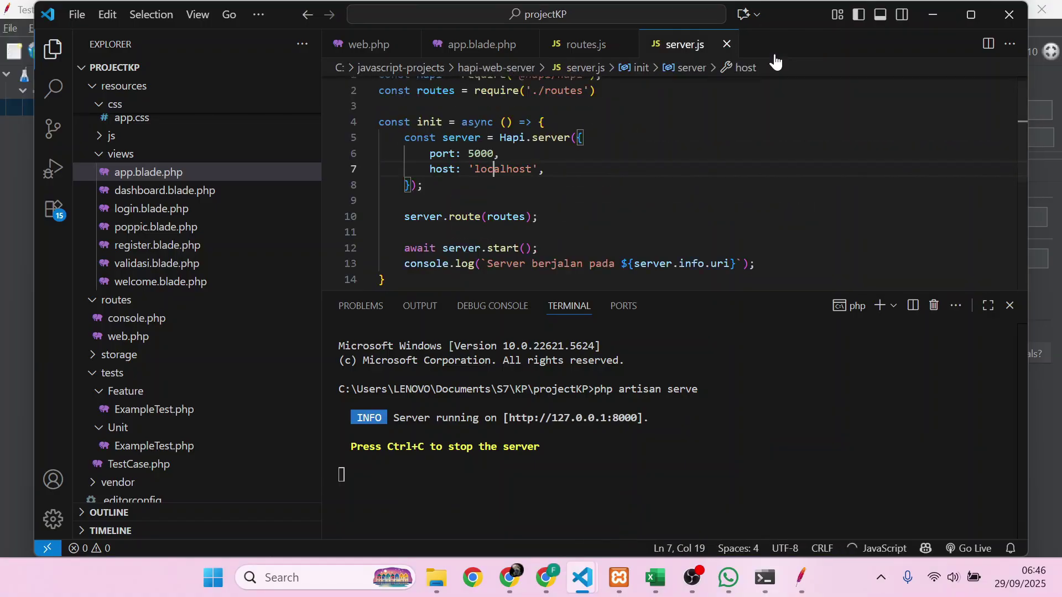
{"action": "key", "text": "ctrl+w"}
{"action": "key", "text": "ctrl+w"}
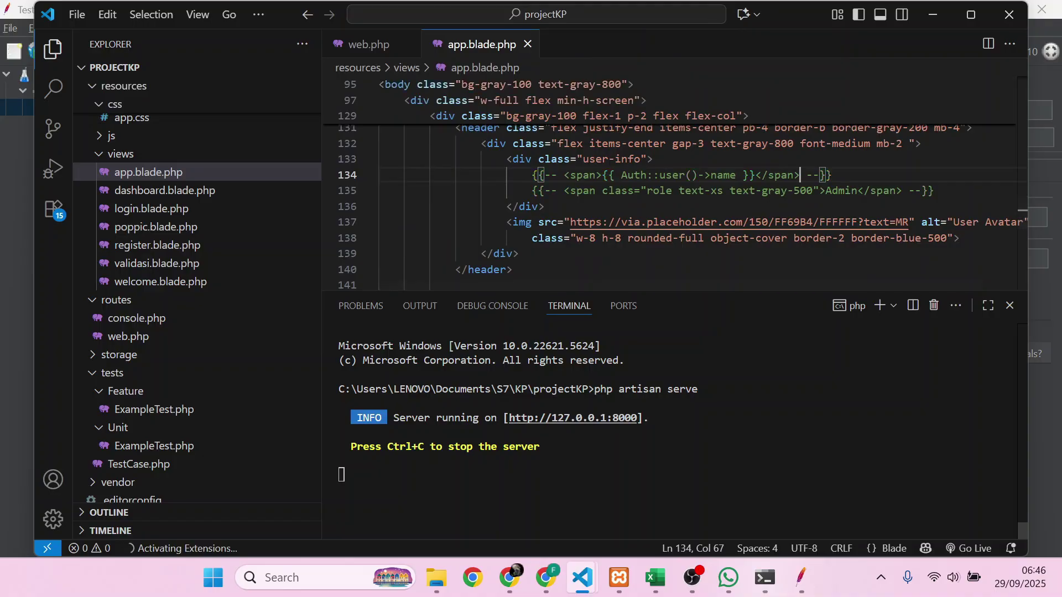
{"action": "key", "text": "alt+Tab"}
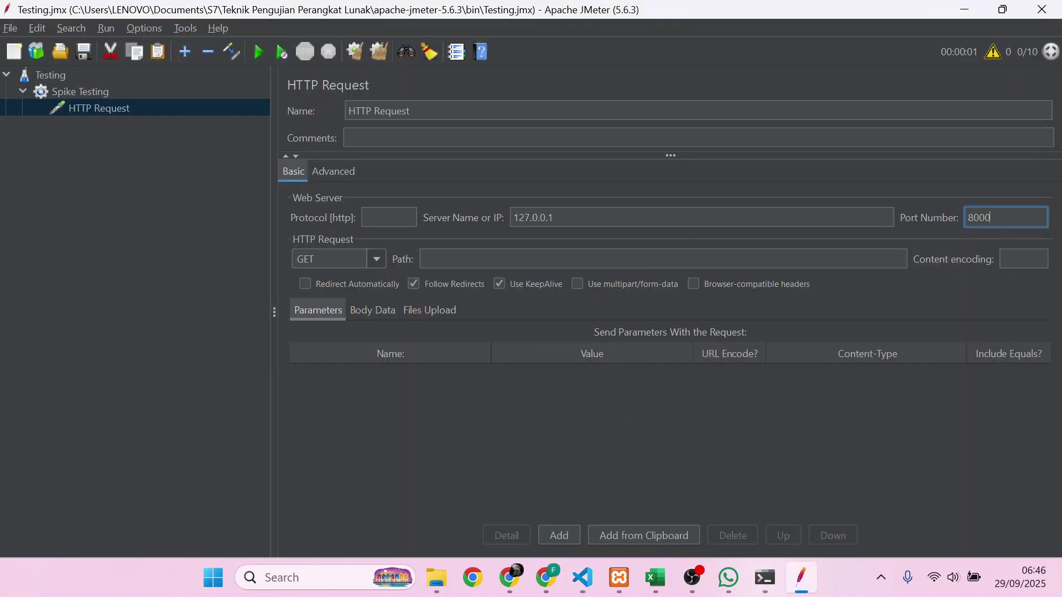
- Set the HTTP Request path to / and add a View Results in Table listener
{"action": "left_click", "coordinate": [576, 265]}
{"action": "type", "text": "/"}
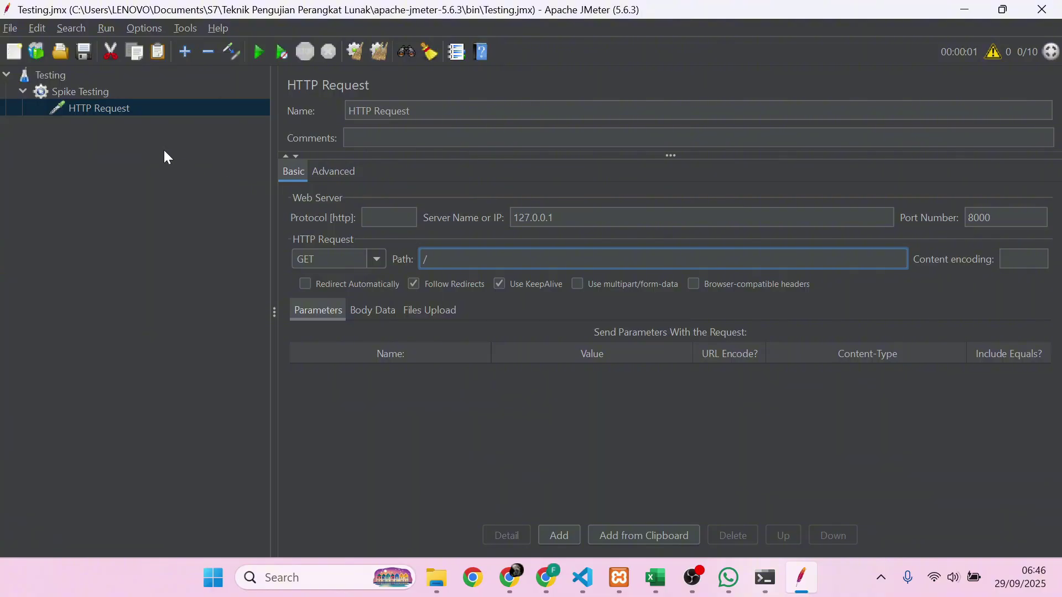
{"action": "right_click", "coordinate": [113, 105]}
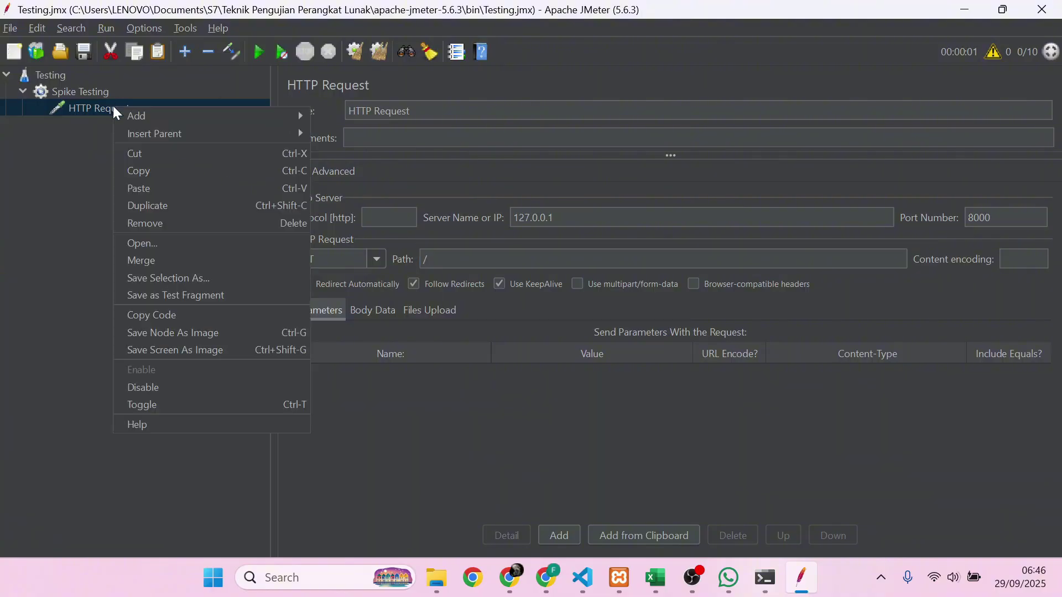
{"action": "mouse_move", "coordinate": [199, 116]}
{"action": "mouse_move", "coordinate": [356, 114]}
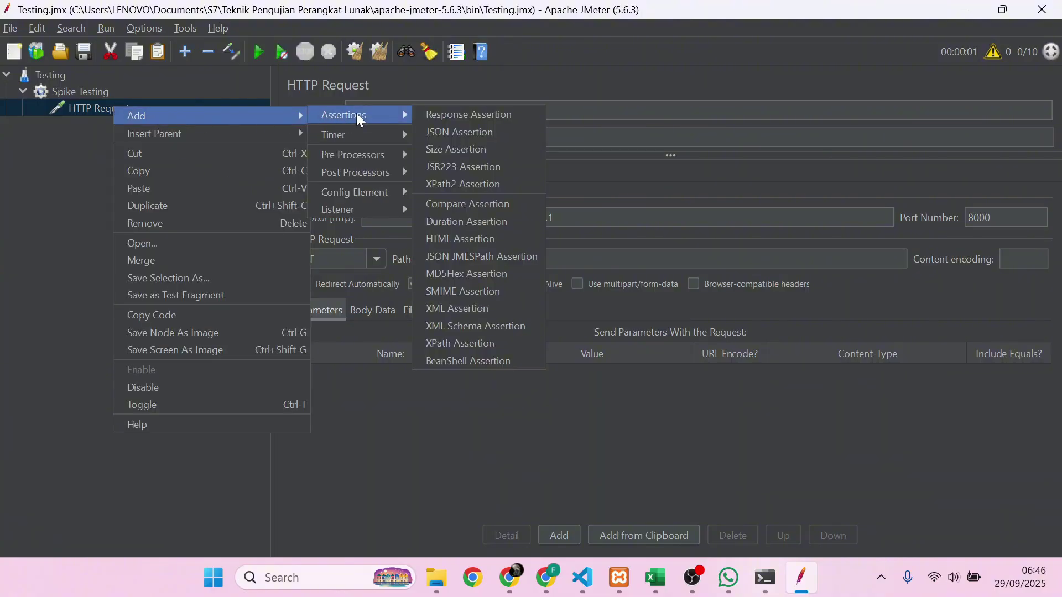
{"action": "mouse_move", "coordinate": [370, 210]}
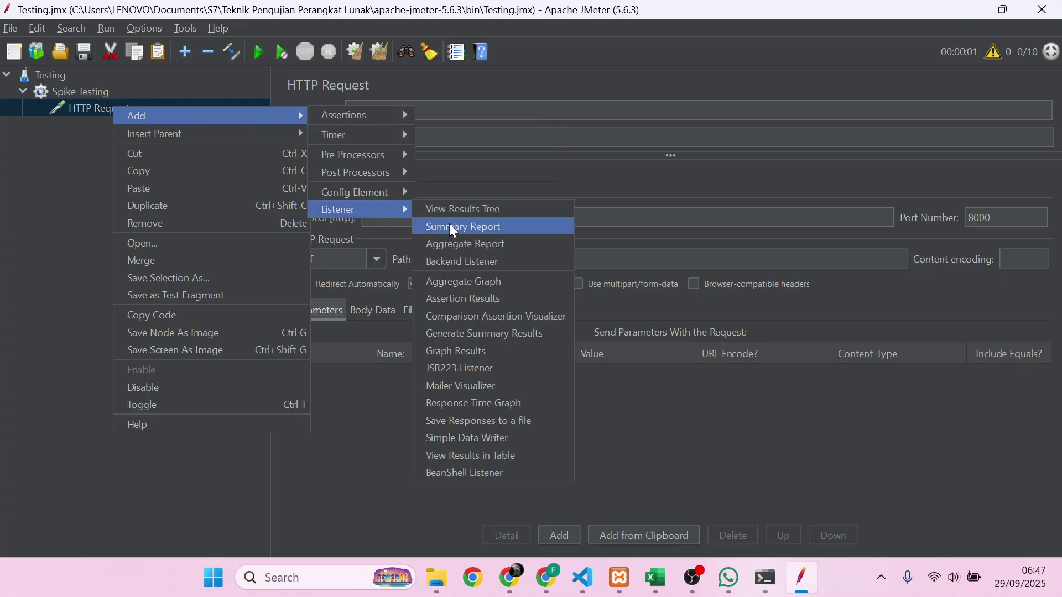
{"action": "left_click", "coordinate": [462, 455]}
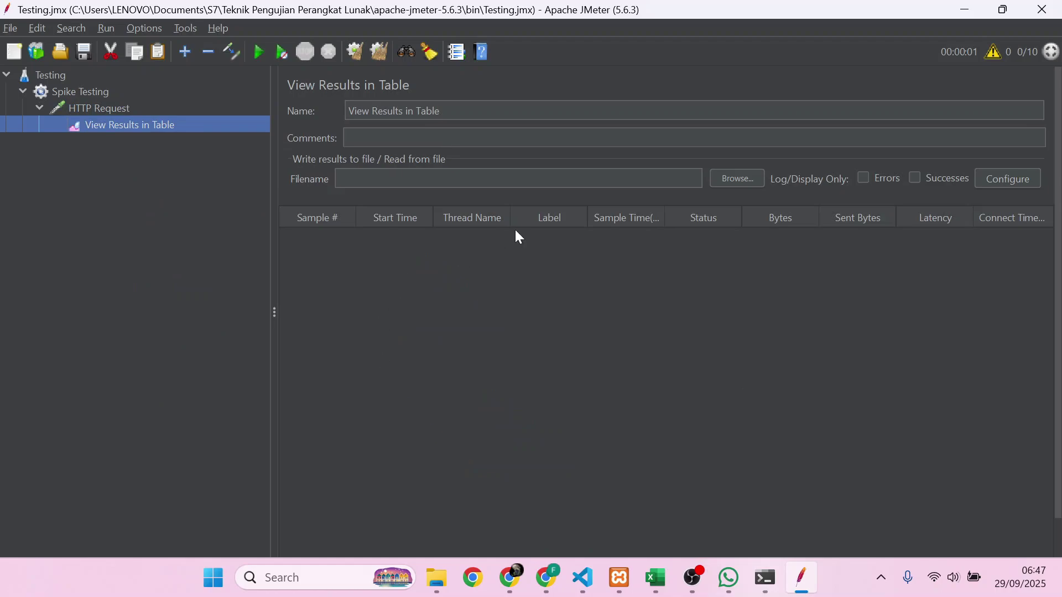
- Add Summary Report and View Results Tree listeners, placing View Results Tree above Summary Report
{"action": "left_click", "coordinate": [162, 110]}
{"action": "right_click", "coordinate": [162, 111]}
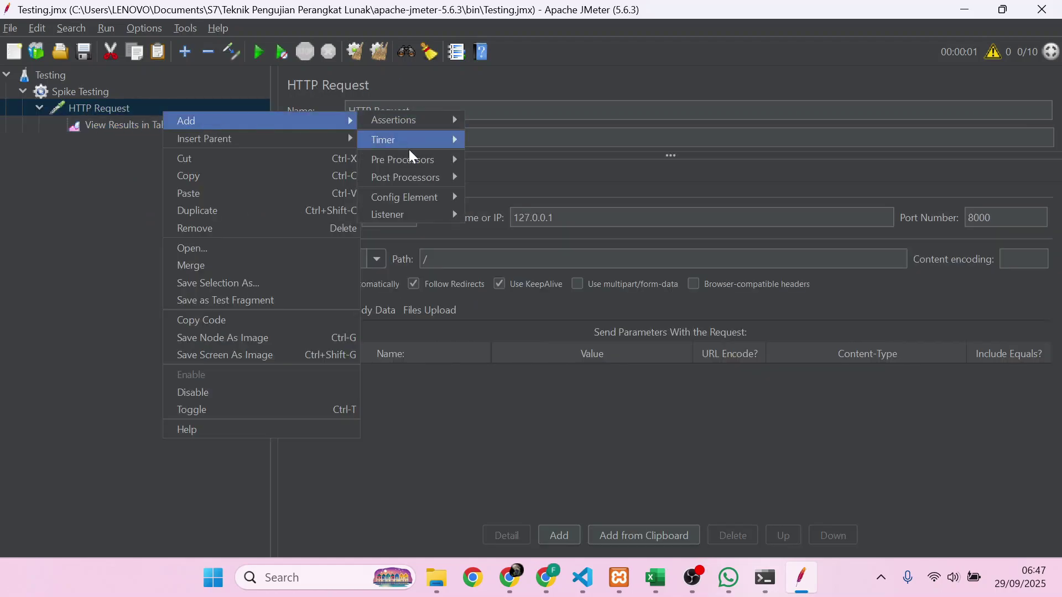
{"action": "mouse_move", "coordinate": [424, 215]}
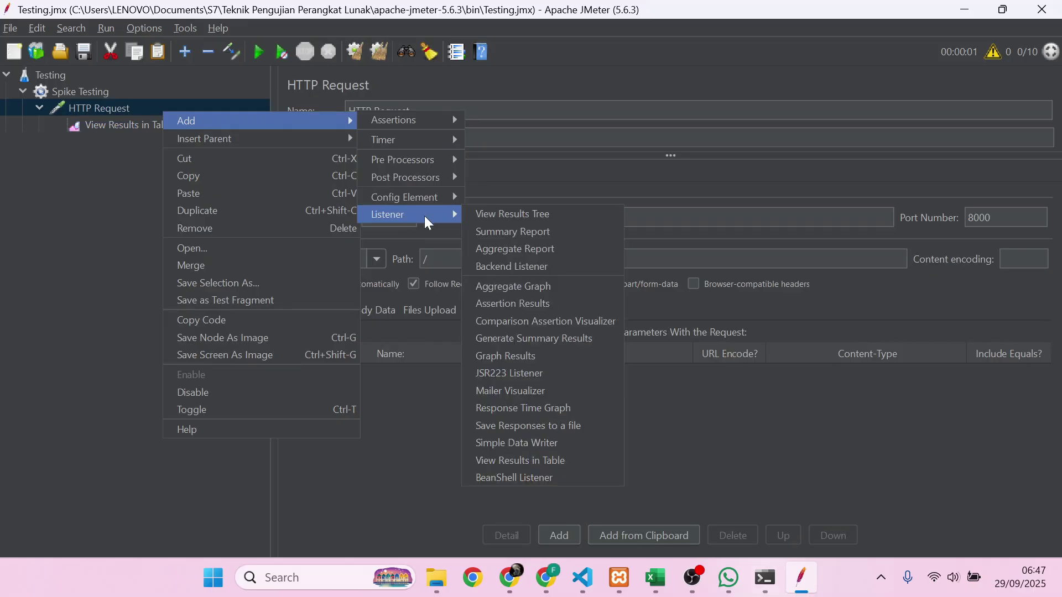
{"action": "left_click", "coordinate": [510, 231]}
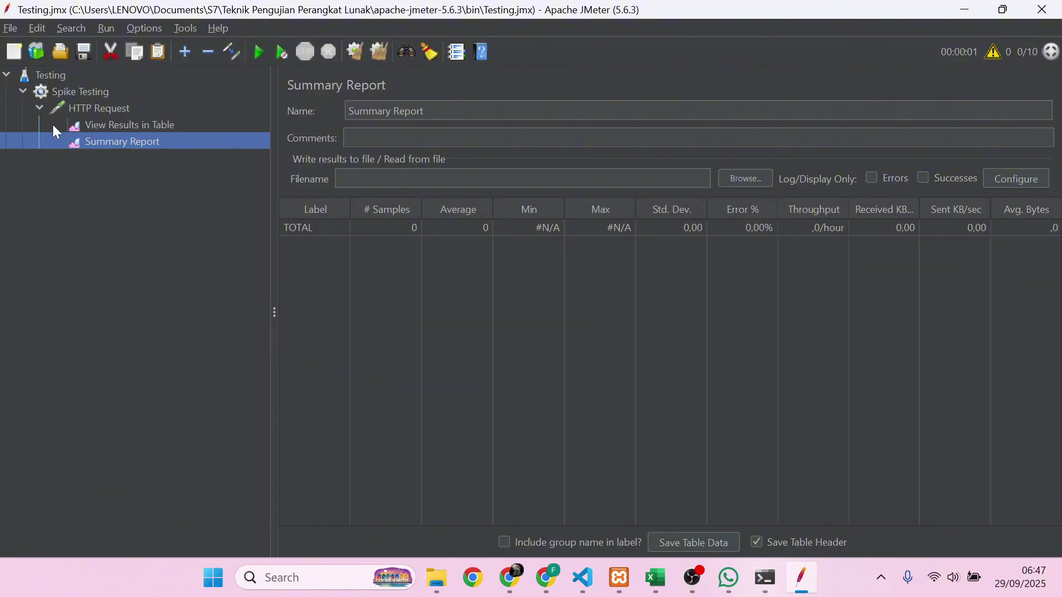
{"action": "left_click", "coordinate": [123, 109]}
{"action": "right_click", "coordinate": [124, 109]}
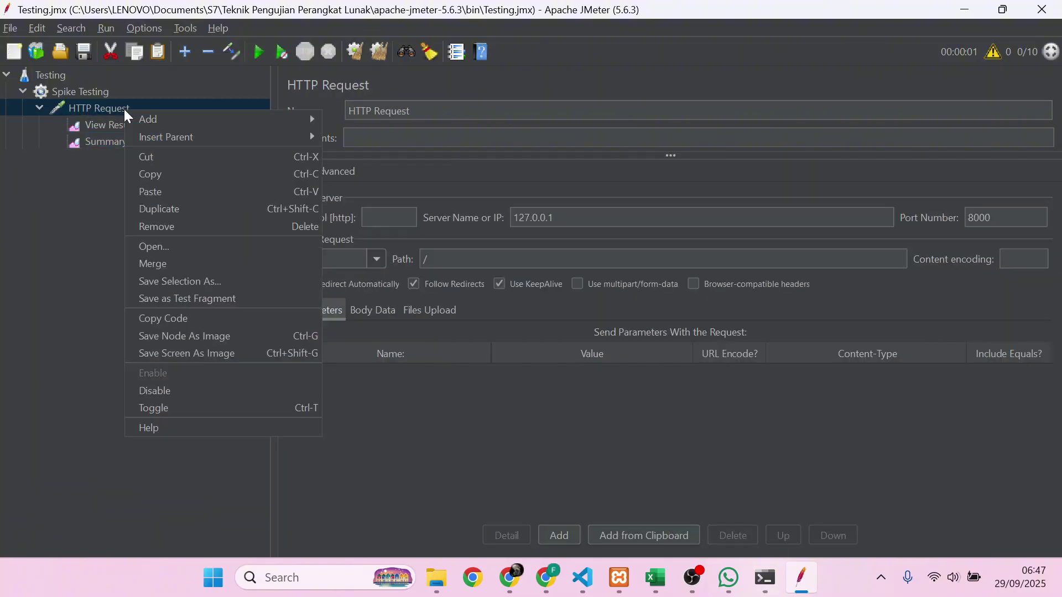
{"action": "mouse_move", "coordinate": [160, 121]}
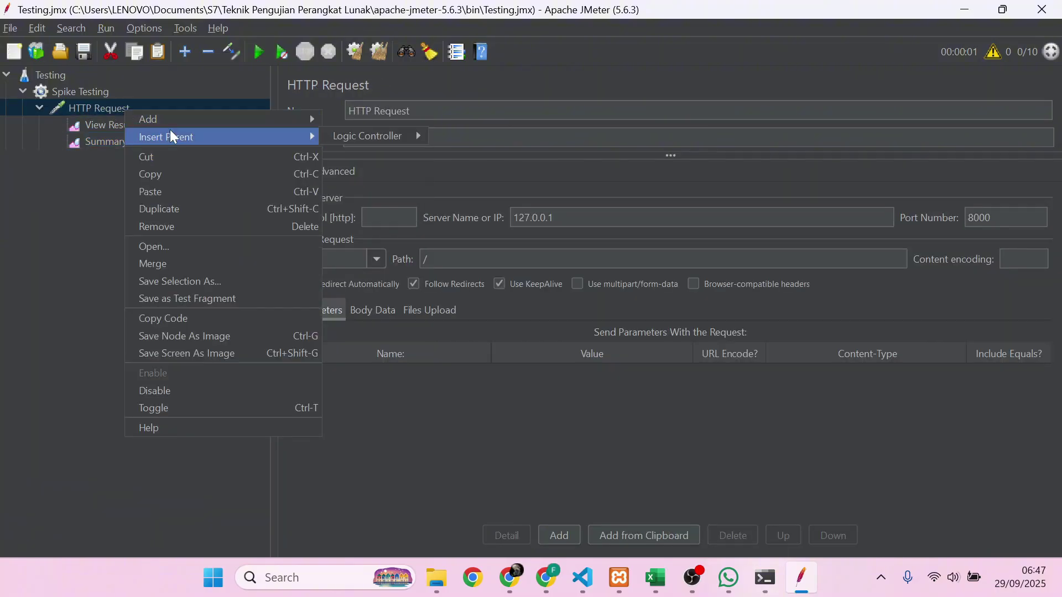
{"action": "mouse_move", "coordinate": [372, 124]}
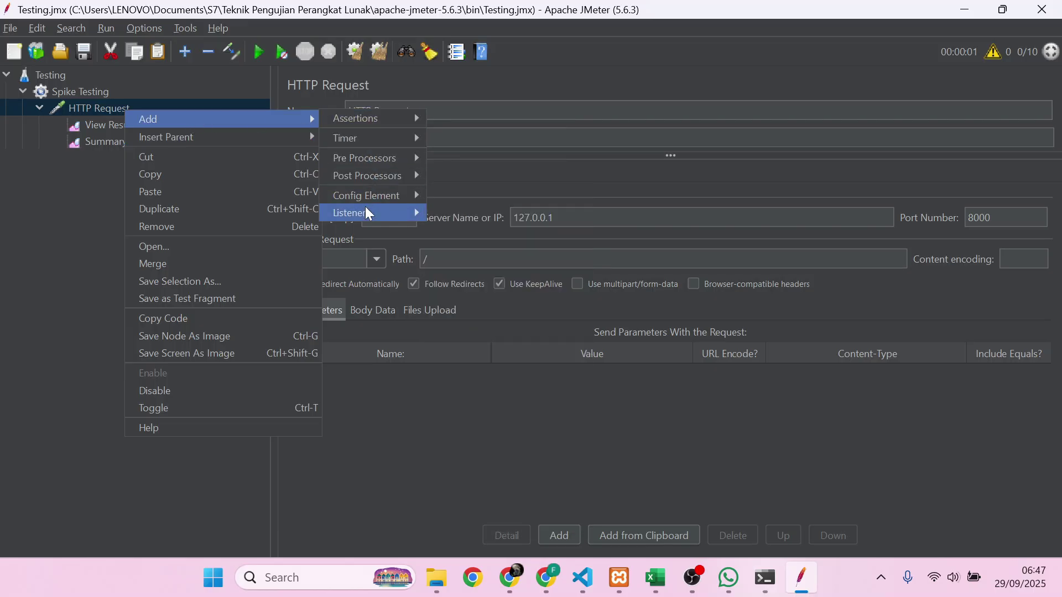
{"action": "mouse_move", "coordinate": [367, 215]}
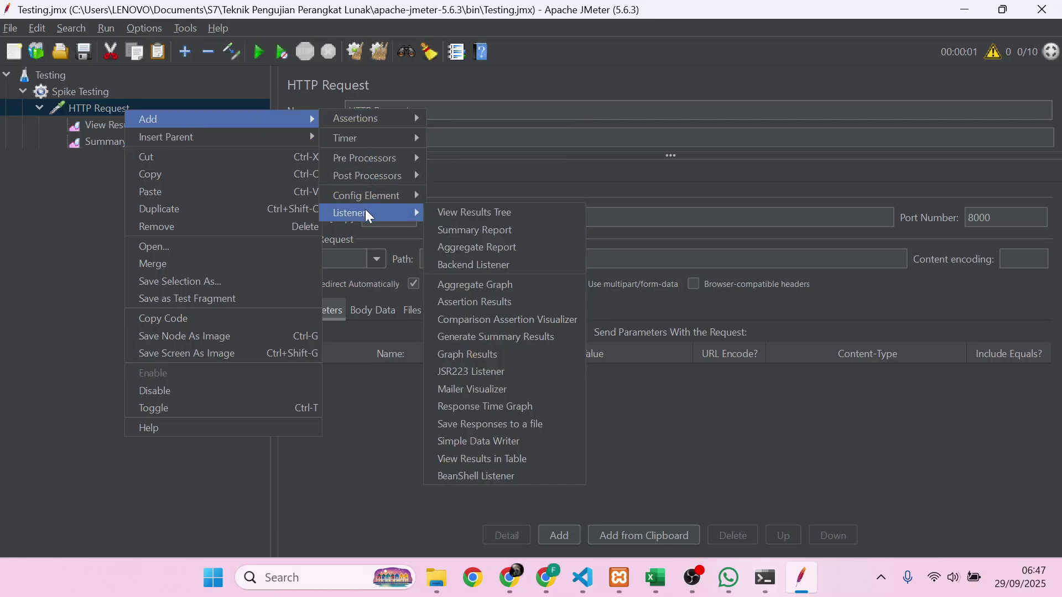
{"action": "left_click", "coordinate": [450, 209]}
{"action": "left_click_drag", "start_coordinate": [160, 159], "coordinate": [166, 134]}
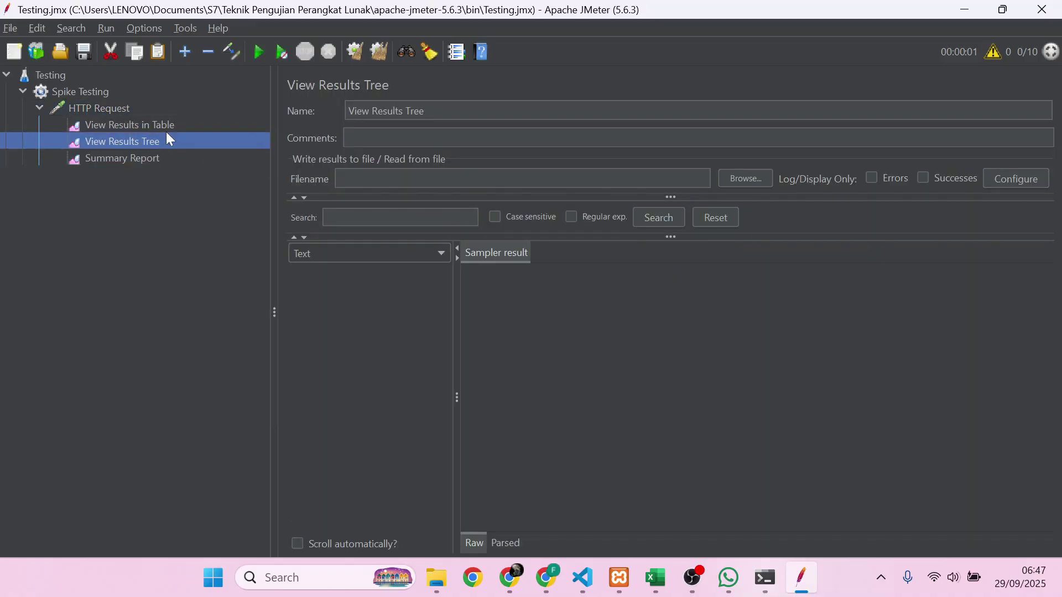
{"action": "left_click", "coordinate": [128, 109]}
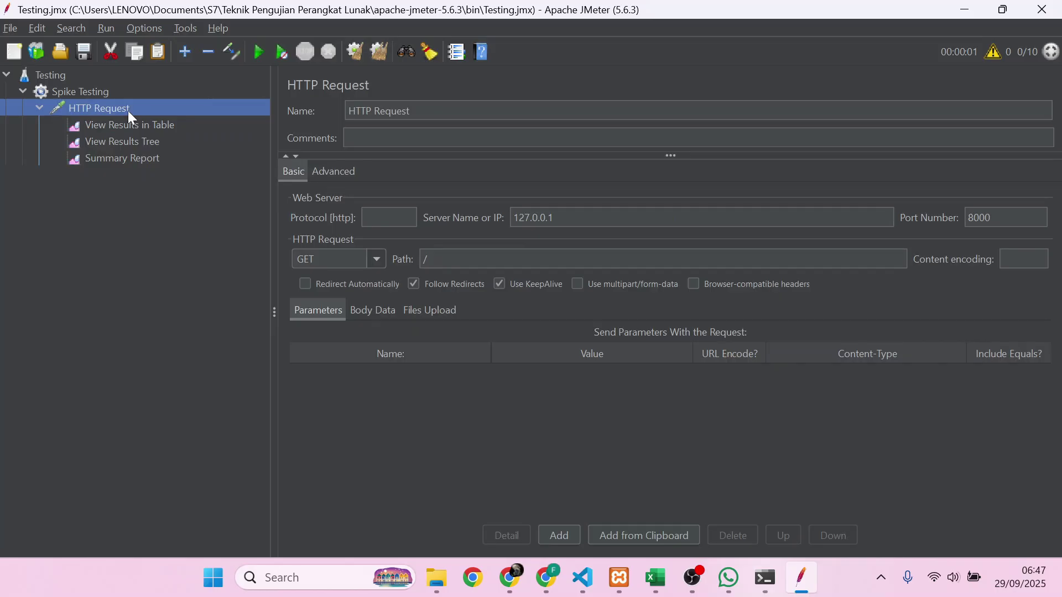
{"action": "left_click", "coordinate": [89, 93]}
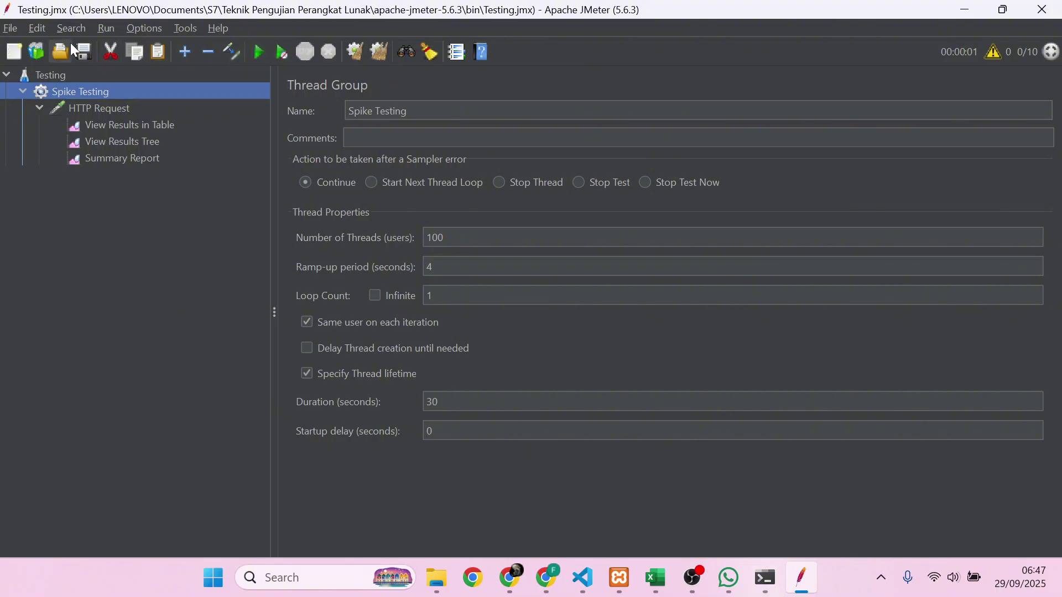
{"action": "left_click", "coordinate": [252, 55]}
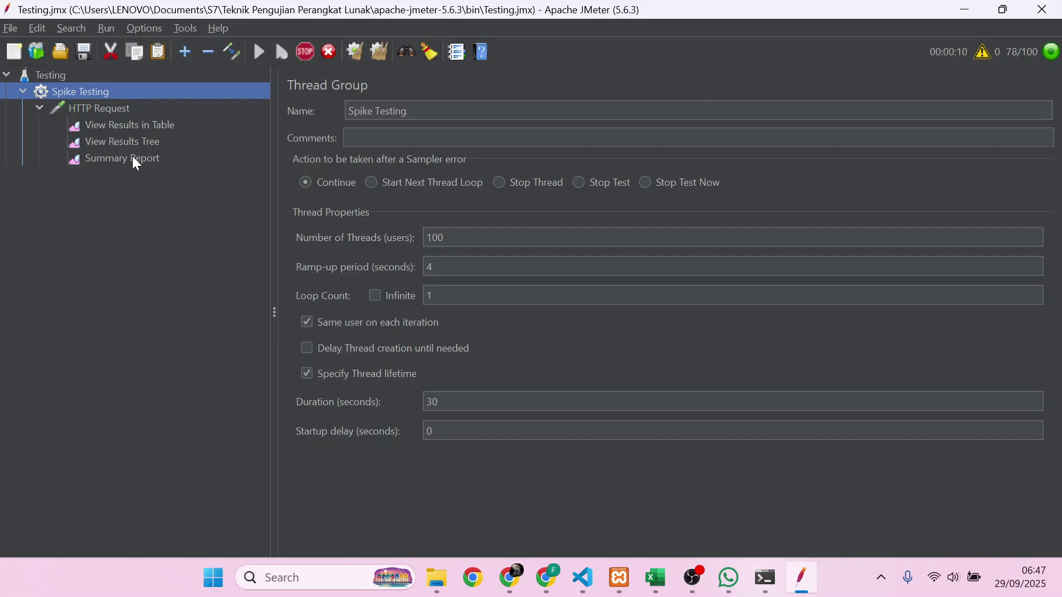
{"action": "left_click", "coordinate": [141, 131]}
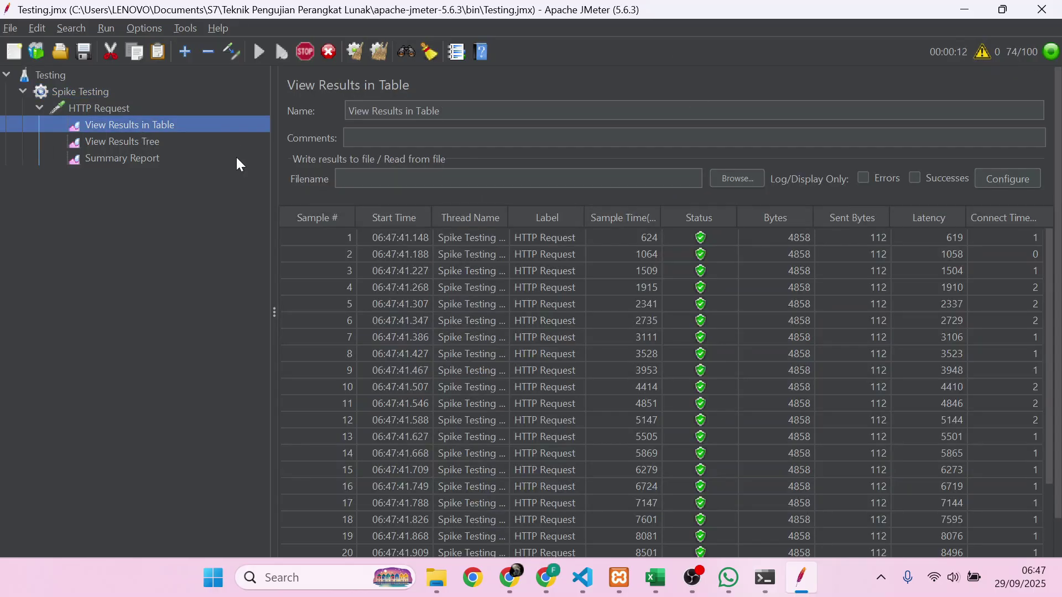
{"action": "scroll", "coordinate": [636, 329], "scroll_direction": "down", "scroll_amount": 2}
{"action": "scroll", "coordinate": [635, 335], "scroll_direction": "down", "scroll_amount": 1}
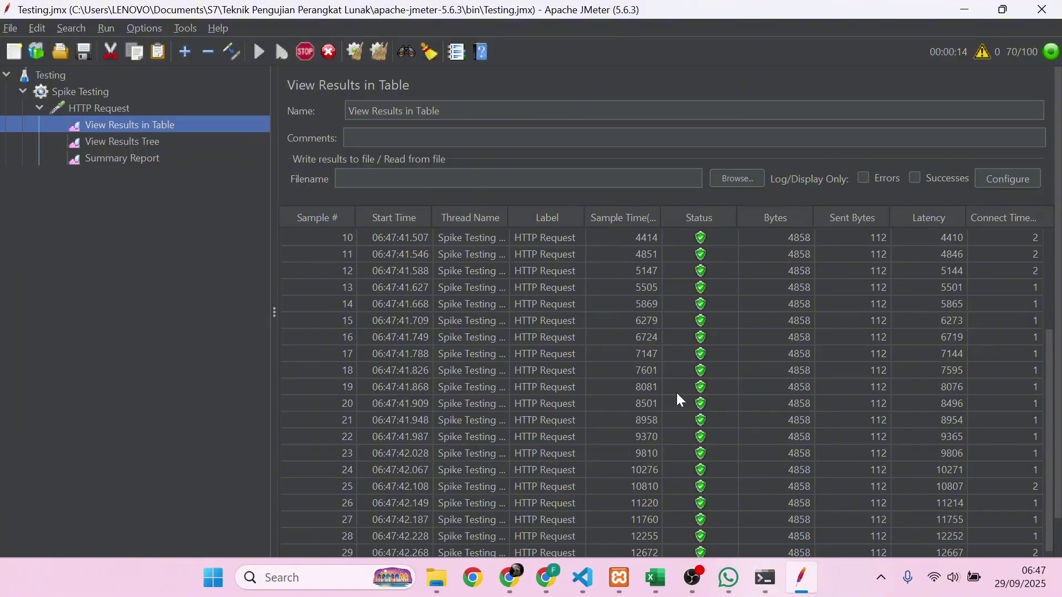
{"action": "scroll", "coordinate": [688, 412], "scroll_direction": "down", "scroll_amount": 1}
{"action": "scroll", "coordinate": [701, 425], "scroll_direction": "down", "scroll_amount": 2}
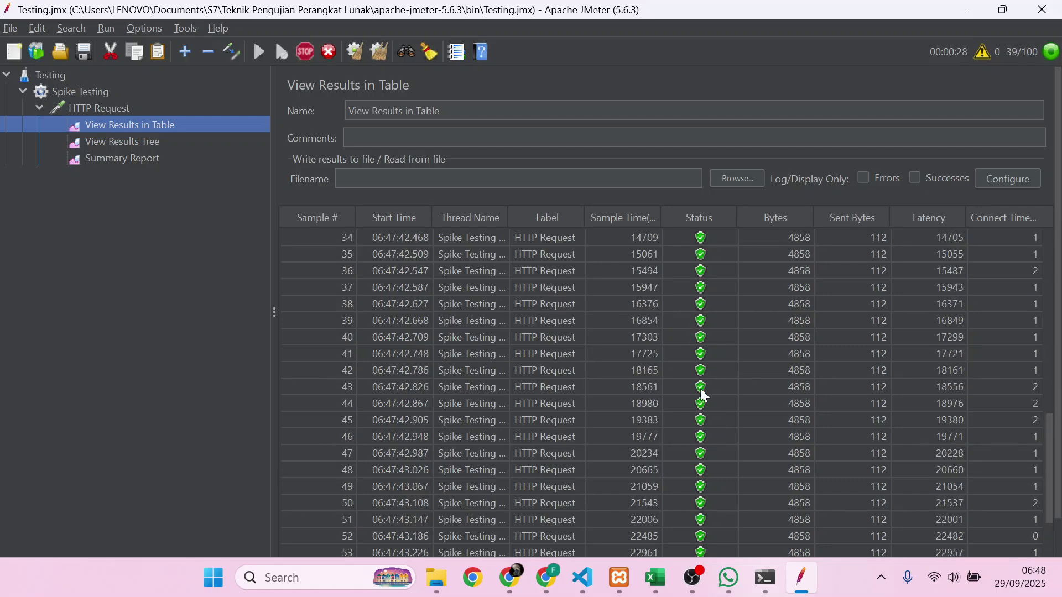
{"action": "scroll", "coordinate": [705, 397], "scroll_direction": "down", "scroll_amount": 4}
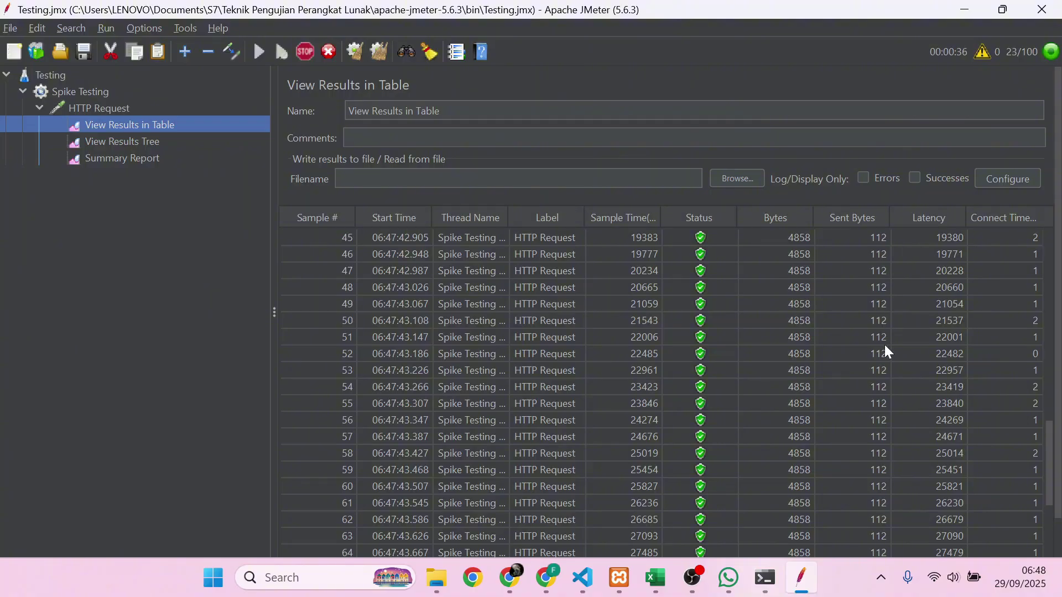
{"action": "scroll", "coordinate": [885, 345], "scroll_direction": "down", "scroll_amount": 5}
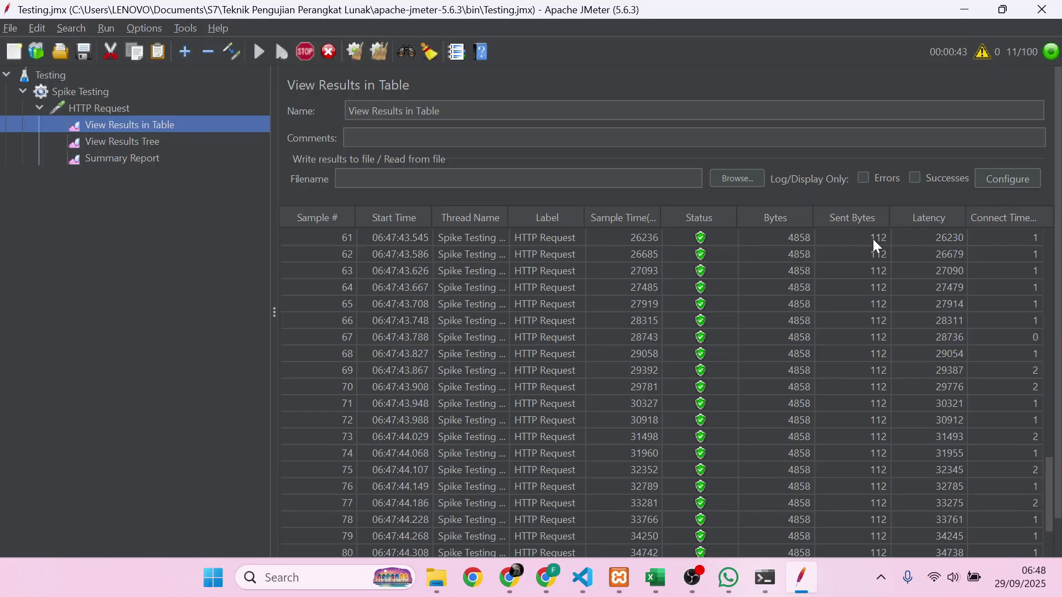
{"action": "scroll", "coordinate": [879, 474], "scroll_direction": "down", "scroll_amount": 4}
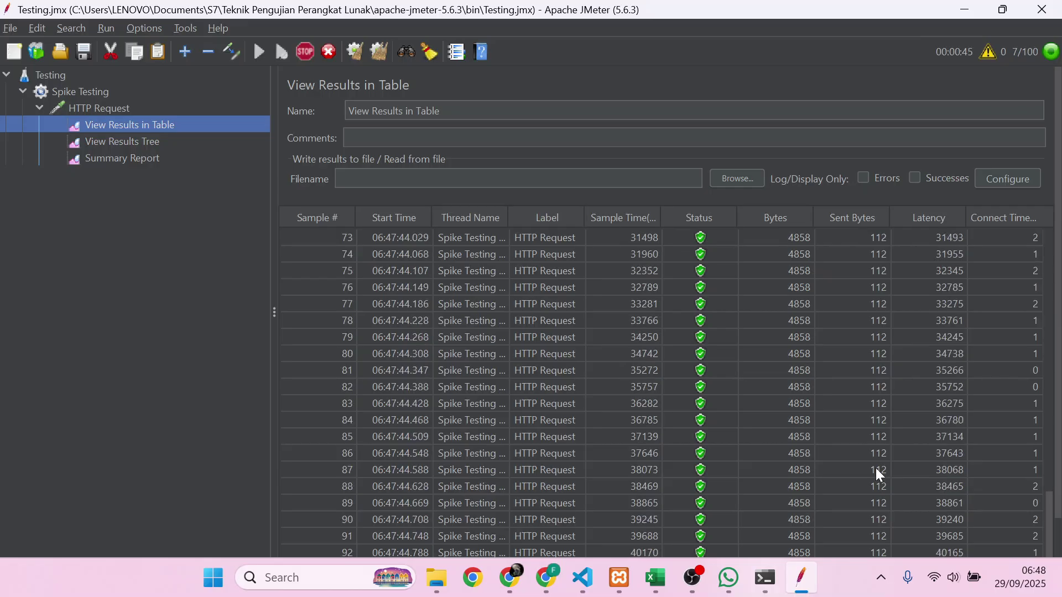
{"action": "scroll", "coordinate": [878, 474], "scroll_direction": "down", "scroll_amount": 2}
{"action": "scroll", "coordinate": [875, 468], "scroll_direction": "down", "scroll_amount": 1}
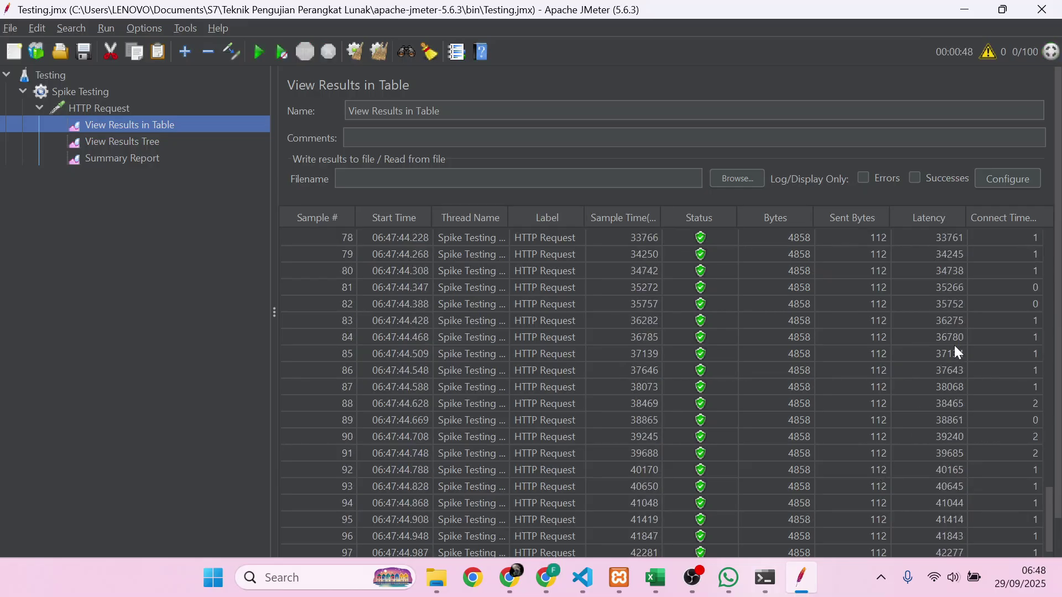
{"action": "scroll", "coordinate": [953, 455], "scroll_direction": "down", "scroll_amount": 1}
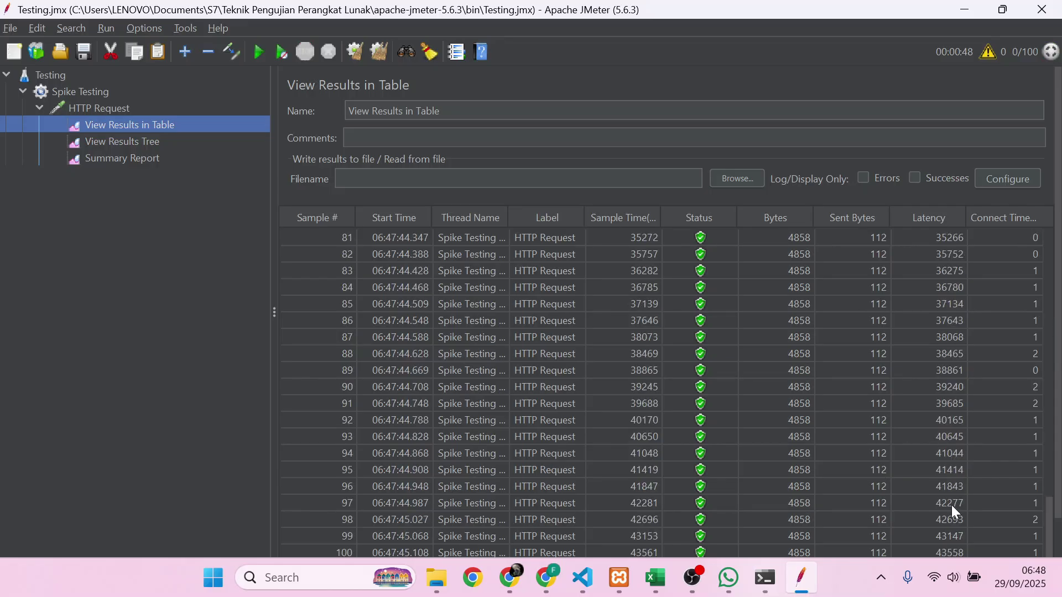
{"action": "scroll", "coordinate": [951, 510], "scroll_direction": "up", "scroll_amount": 12}
{"action": "scroll", "coordinate": [950, 510], "scroll_direction": "down", "scroll_amount": 6}
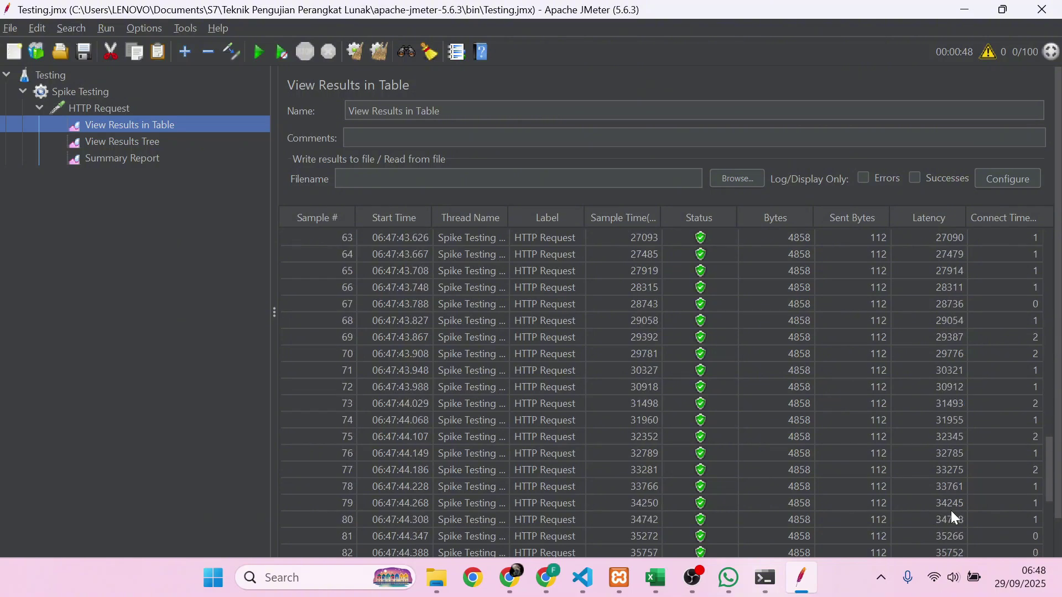
{"action": "scroll", "coordinate": [951, 510], "scroll_direction": "down", "scroll_amount": 6}
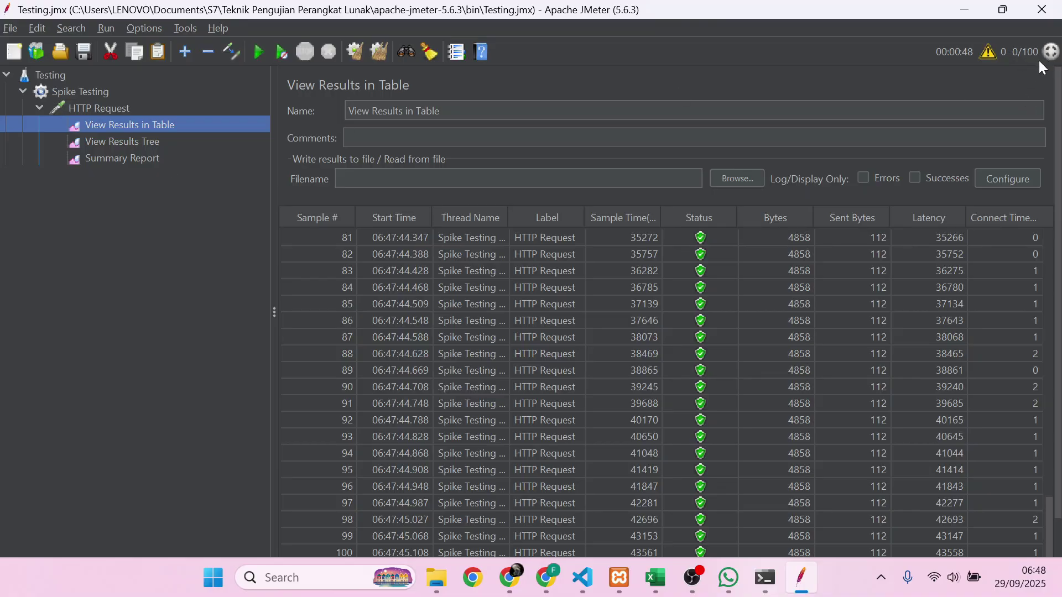
- Review the Summary Report (100 samples, 21872 ms average, 0,00% errors), then the results table and HTTP Request
{"action": "left_click", "coordinate": [150, 166]}
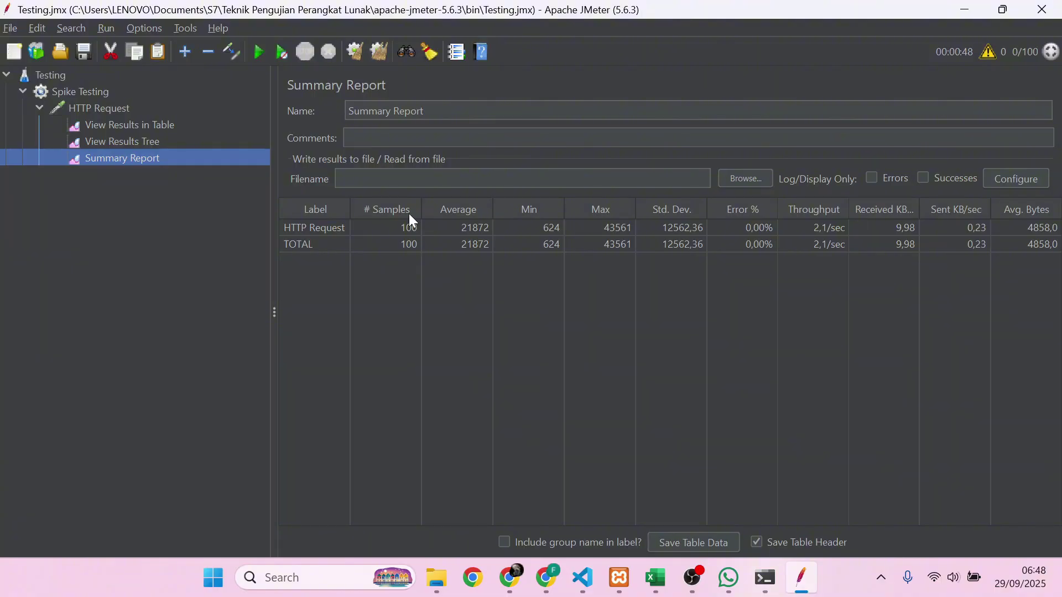
{"action": "left_click", "coordinate": [133, 128]}
{"action": "left_click", "coordinate": [127, 111]}
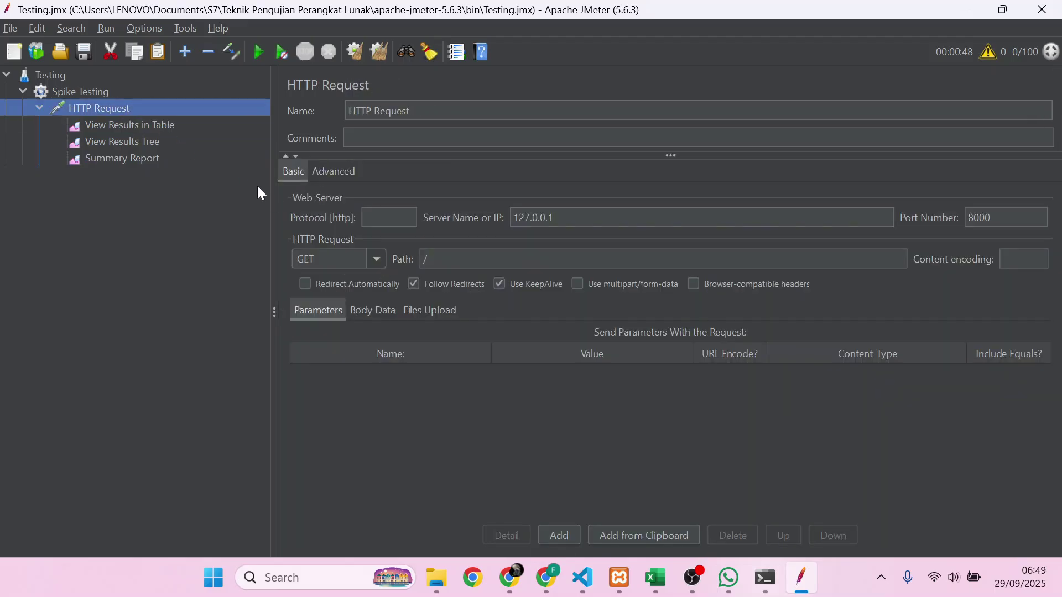
- Change the Spike Testing thread group's Number of Threads from 100 to 500
{"action": "left_click", "coordinate": [137, 94]}
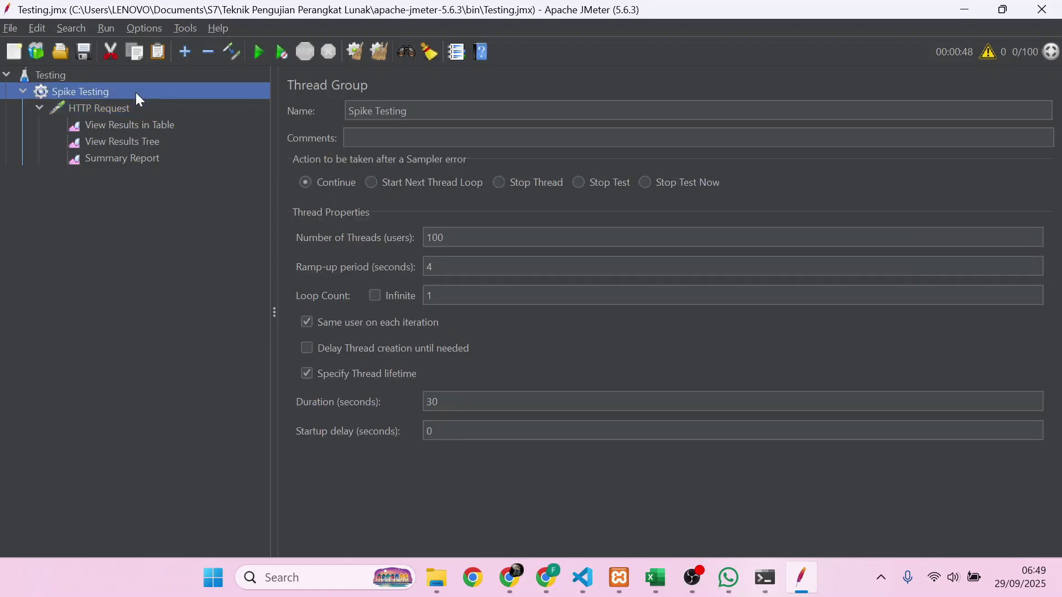
{"action": "left_click", "coordinate": [431, 238]}
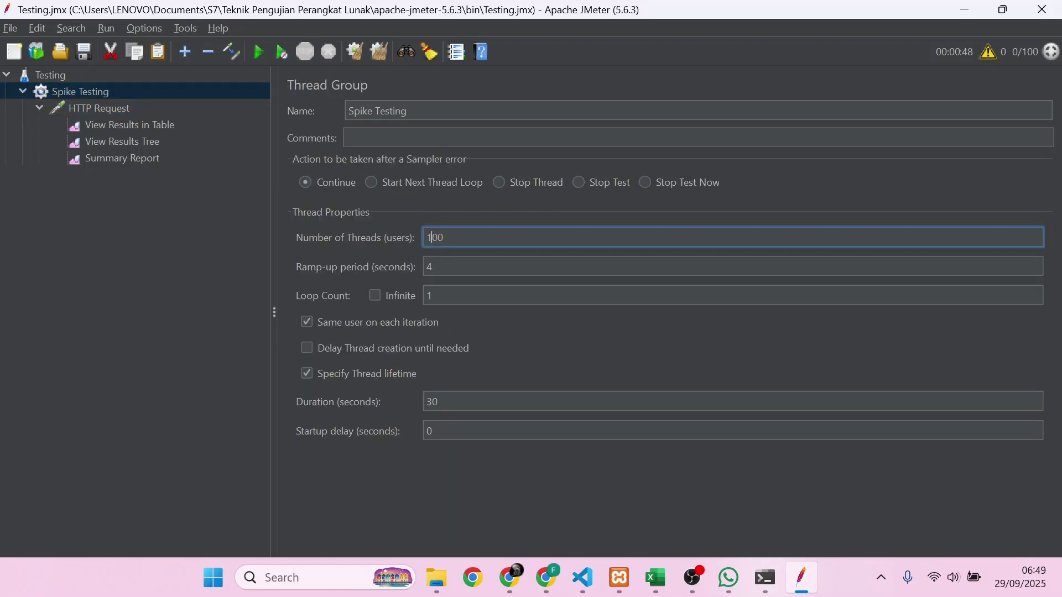
{"action": "key", "text": "BackSpace"}
{"action": "type", "text": "5"}
- Start the 500-user spike run and follow it in View Results in Table
{"action": "left_click", "coordinate": [257, 55]}
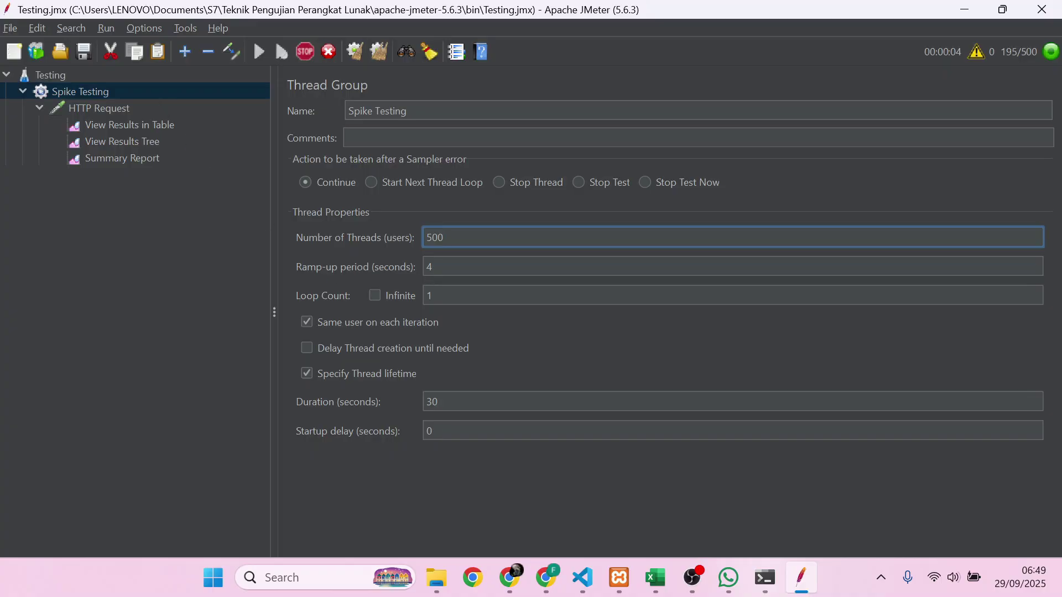
{"action": "left_click", "coordinate": [152, 113]}
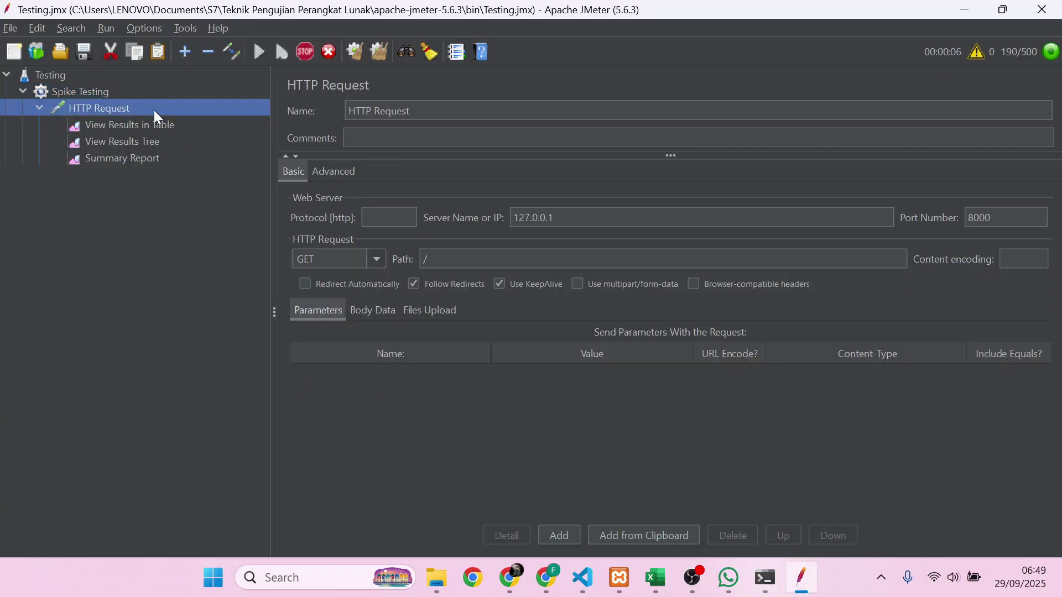
{"action": "left_click", "coordinate": [172, 126]}
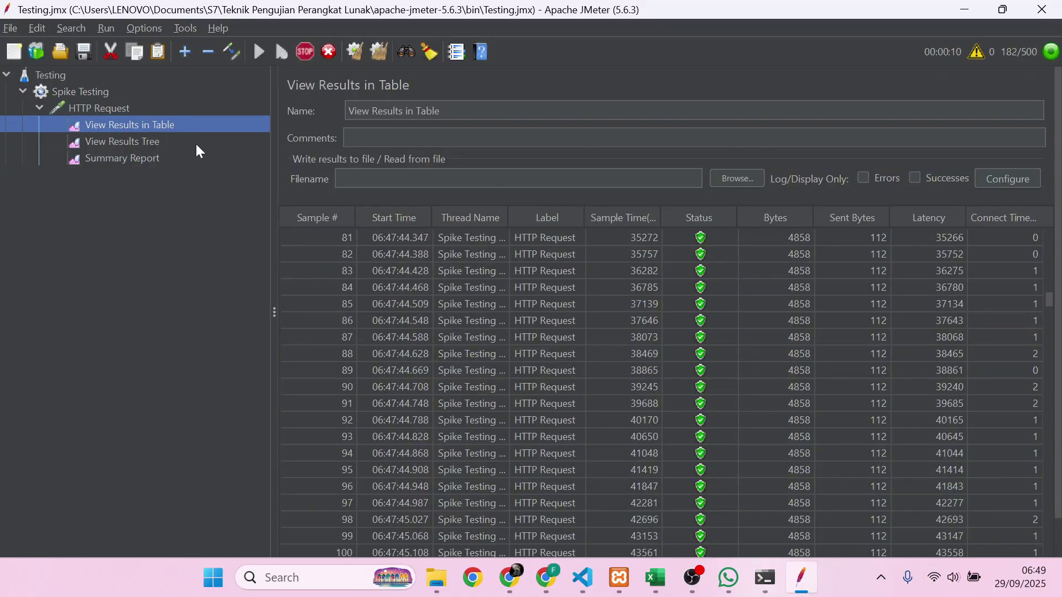
- In View Results Tree, check the first HTTP Request's sampler result, response HTML and sent GET request
{"action": "left_click", "coordinate": [196, 142]}
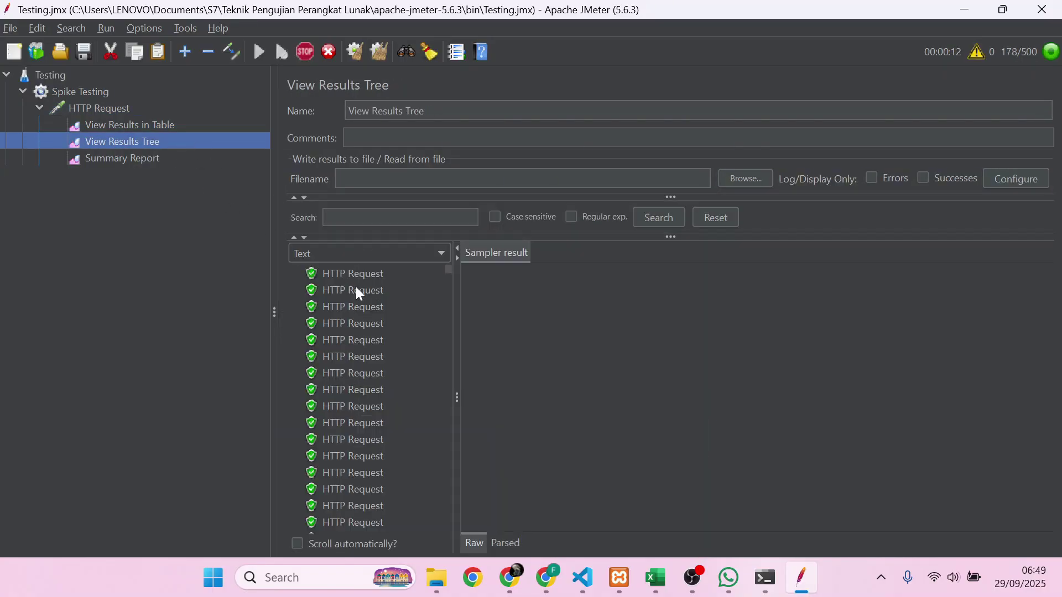
{"action": "left_click", "coordinate": [368, 280]}
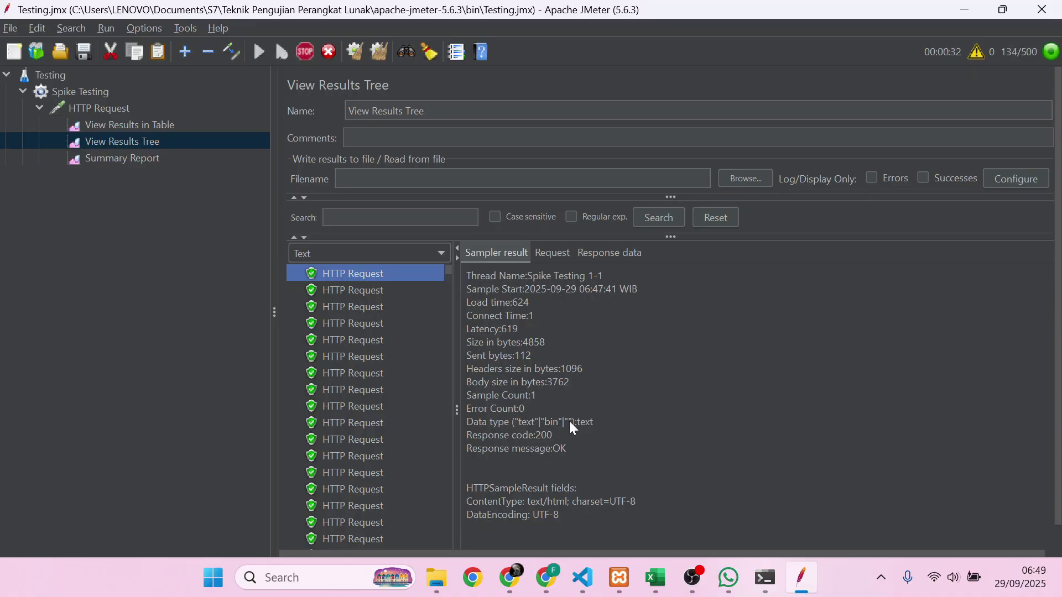
{"action": "left_click", "coordinate": [613, 247]}
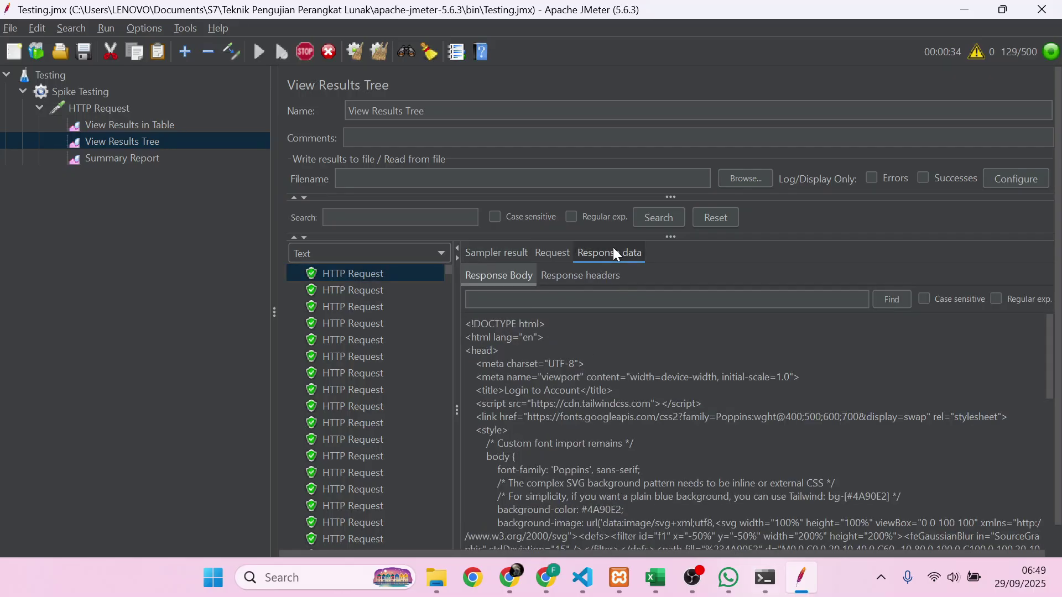
{"action": "left_click", "coordinate": [555, 253]}
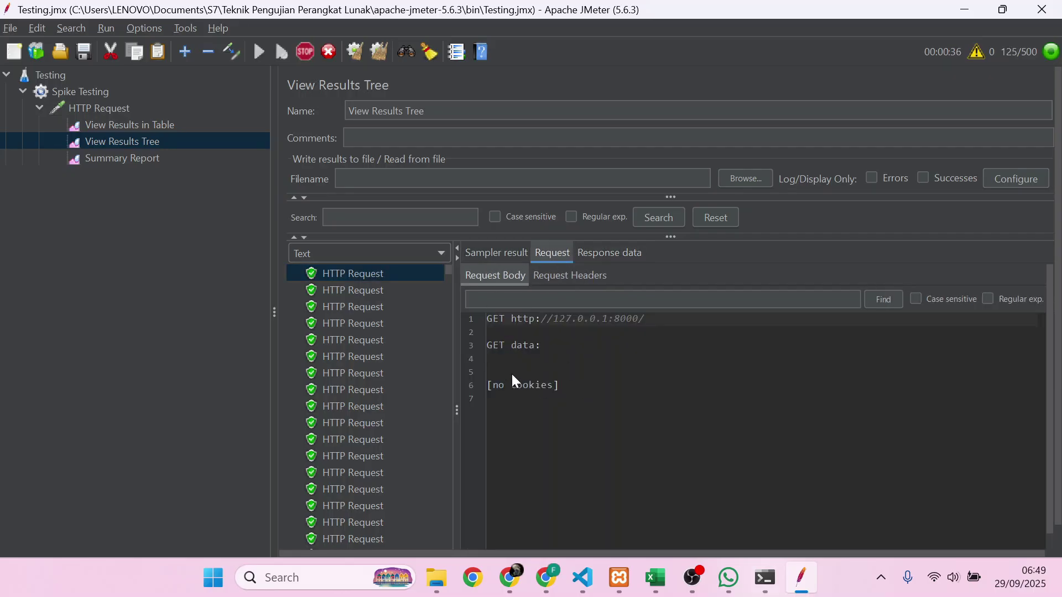
{"action": "left_click", "coordinate": [495, 252]}
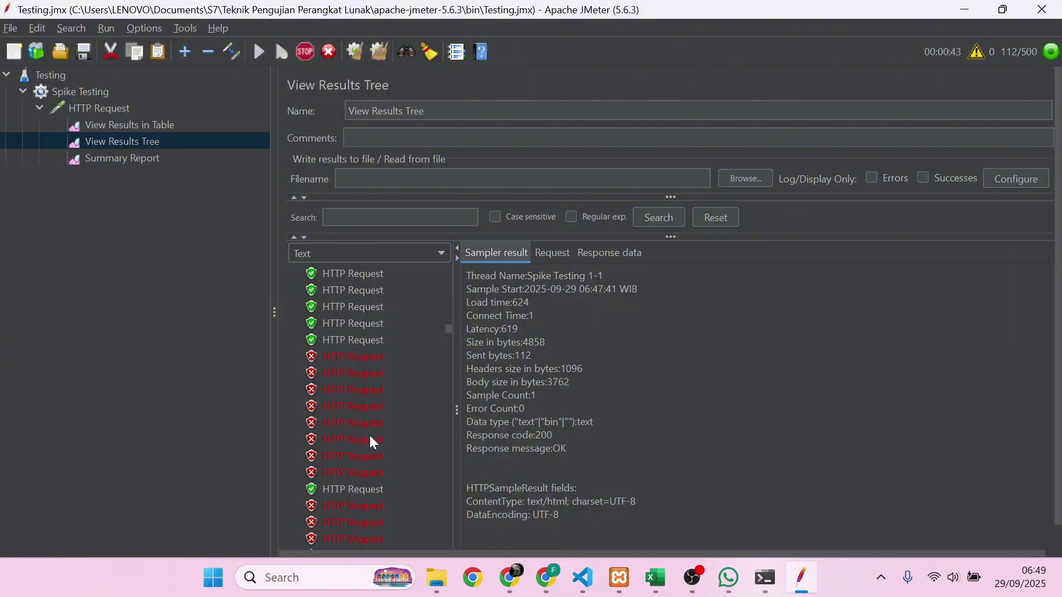
- In View Results in Table, inspect the failed requests 105 and 114
{"action": "left_click", "coordinate": [161, 127]}
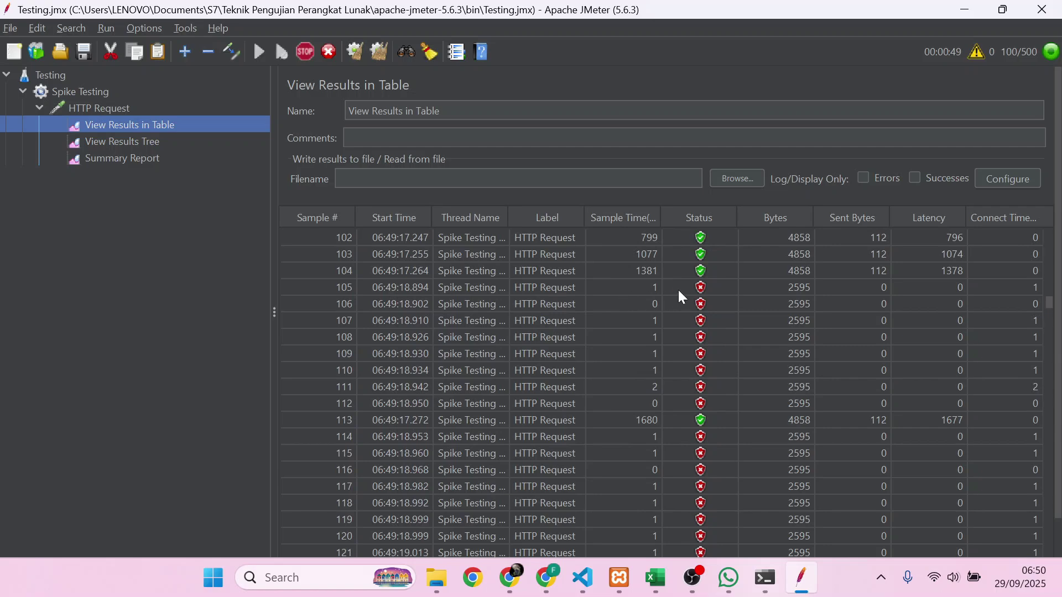
{"action": "left_click", "coordinate": [701, 290]}
{"action": "scroll", "coordinate": [751, 366], "scroll_direction": "down", "scroll_amount": 2}
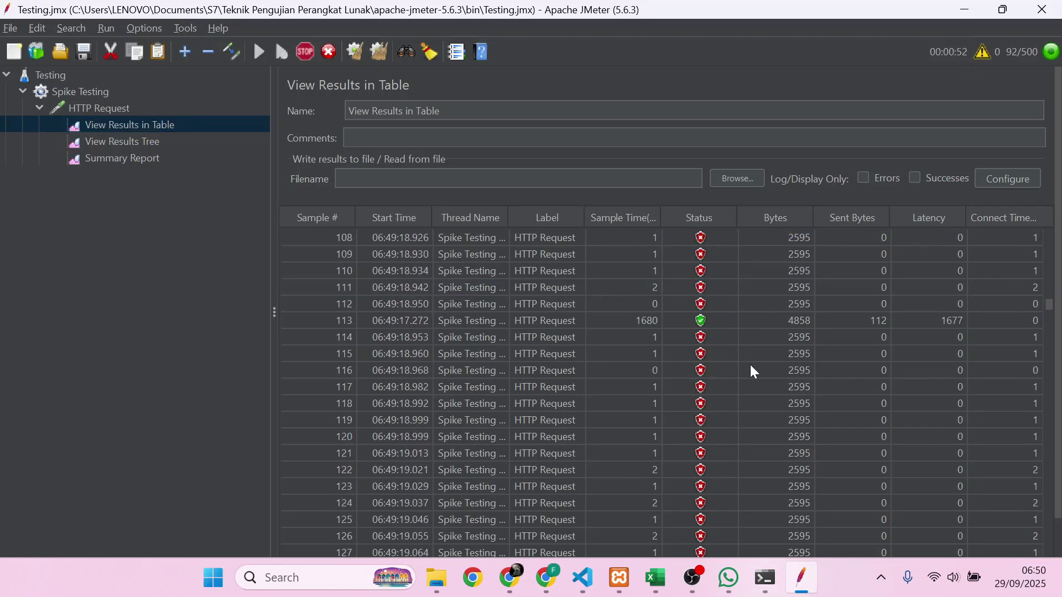
{"action": "scroll", "coordinate": [750, 370], "scroll_direction": "down", "scroll_amount": 1}
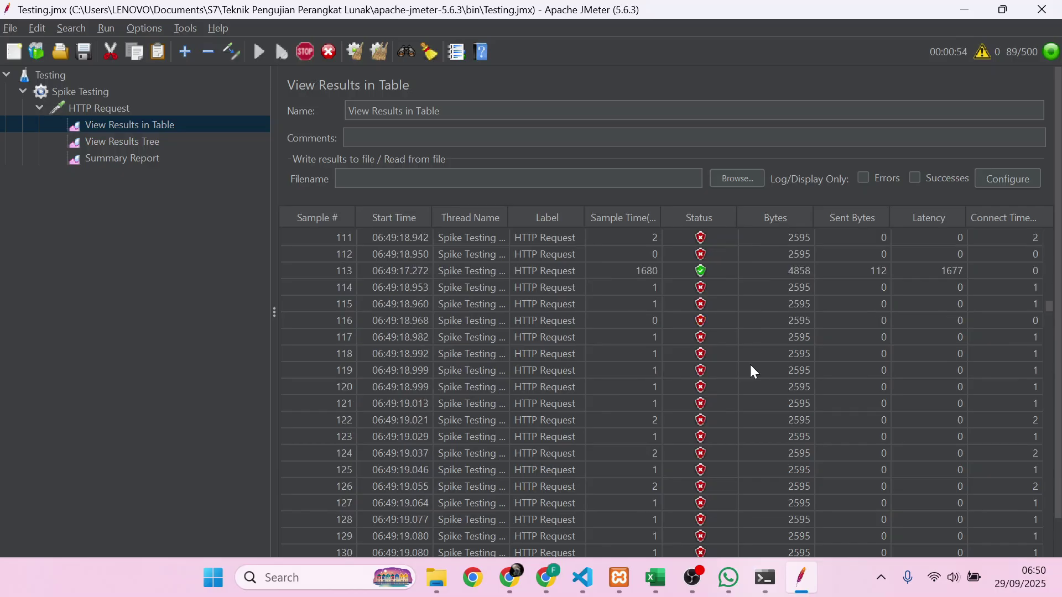
{"action": "left_click", "coordinate": [710, 294]}
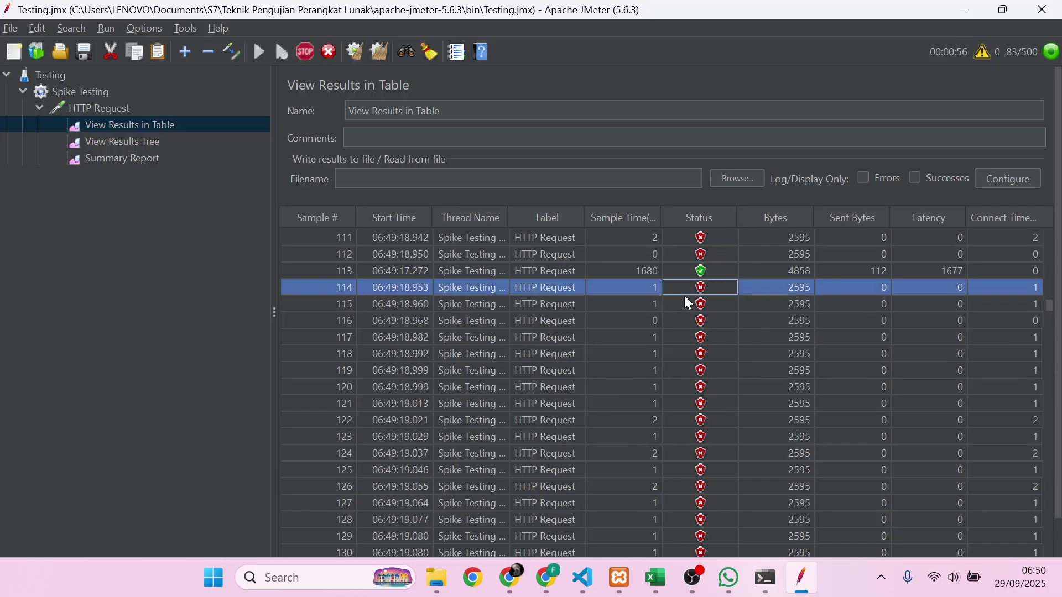
- Scroll through the later successful samples, past 570, in the results table
{"action": "scroll", "coordinate": [685, 297], "scroll_direction": "down", "scroll_amount": 3}
{"action": "scroll", "coordinate": [684, 461], "scroll_direction": "down", "scroll_amount": 10}
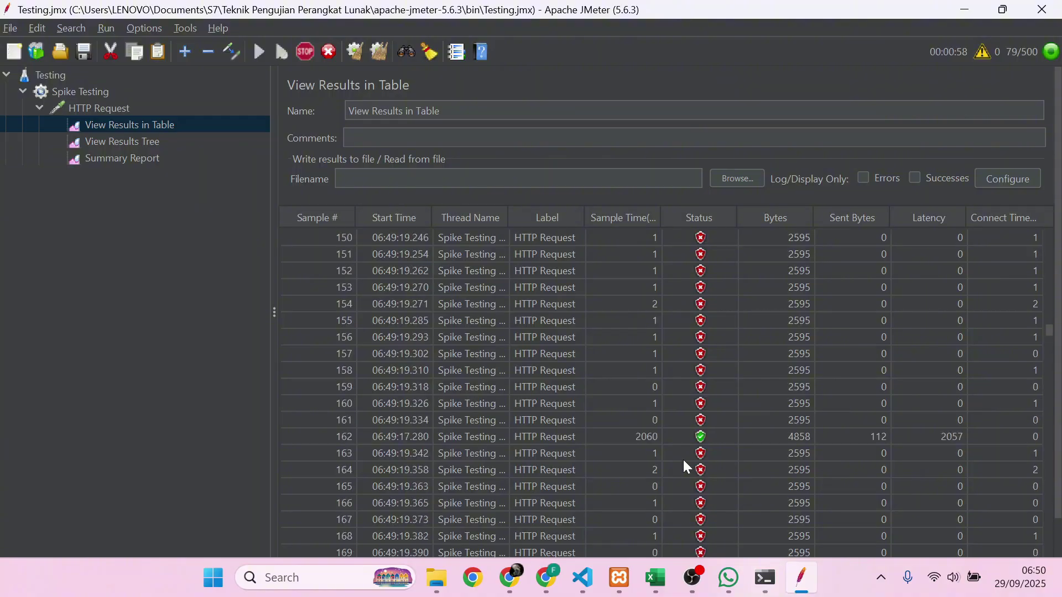
{"action": "scroll", "coordinate": [683, 459], "scroll_direction": "down", "scroll_amount": 14}
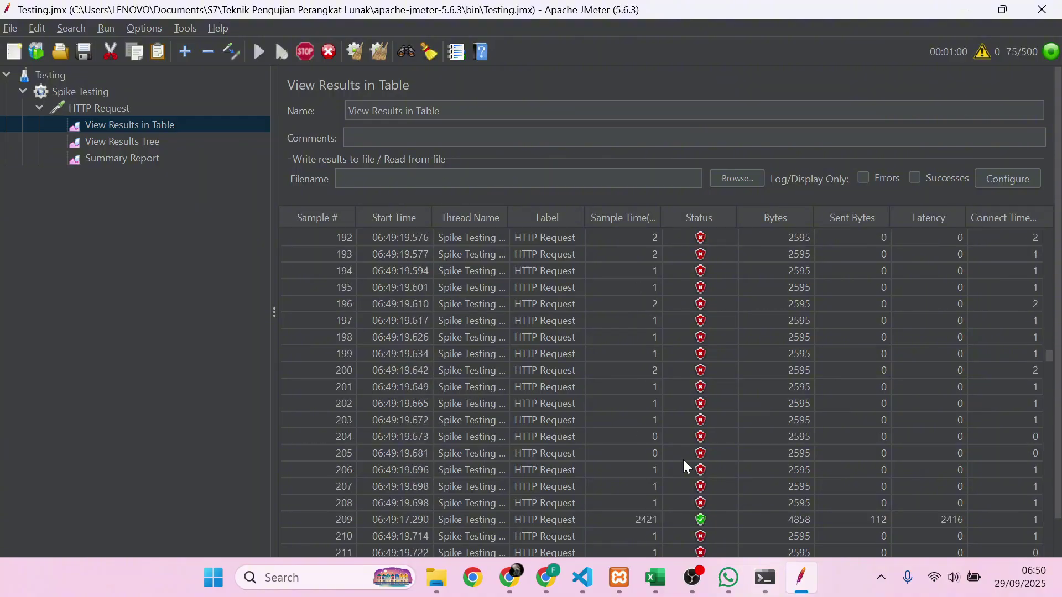
{"action": "scroll", "coordinate": [682, 459], "scroll_direction": "down", "scroll_amount": 19}
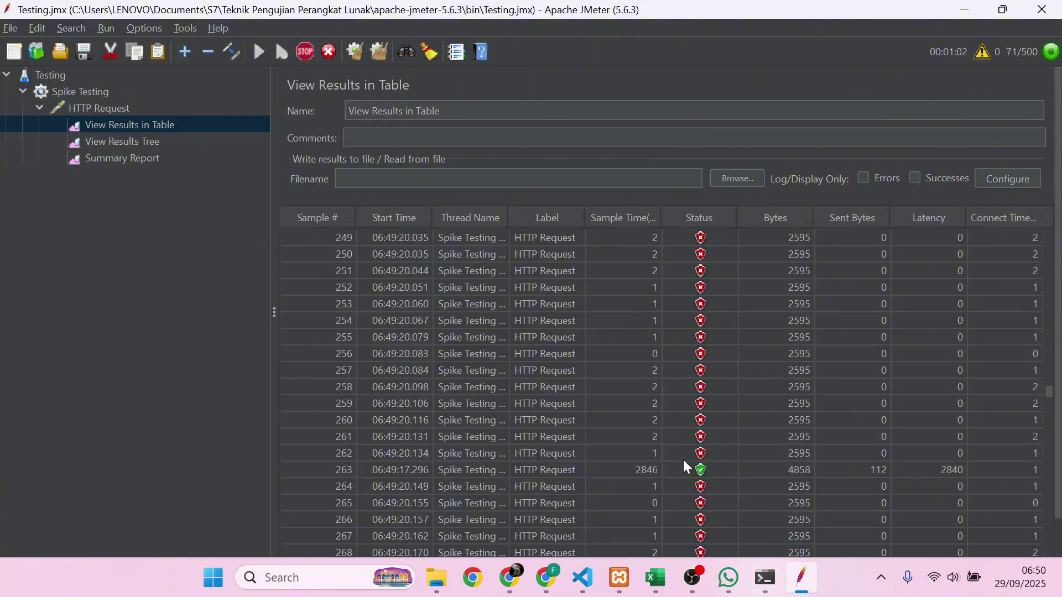
{"action": "scroll", "coordinate": [683, 459], "scroll_direction": "down", "scroll_amount": 5}
{"action": "scroll", "coordinate": [682, 458], "scroll_direction": "up", "scroll_amount": 5}
{"action": "scroll", "coordinate": [677, 459], "scroll_direction": "up", "scroll_amount": 20}
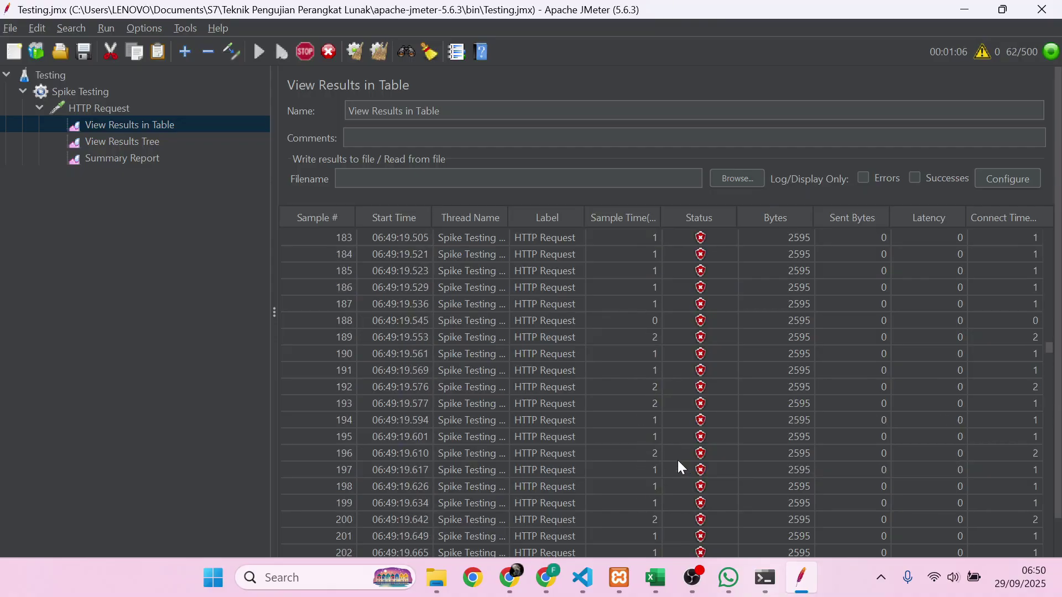
{"action": "scroll", "coordinate": [676, 467], "scroll_direction": "down", "scroll_amount": 3}
{"action": "scroll", "coordinate": [667, 525], "scroll_direction": "down", "scroll_amount": 8}
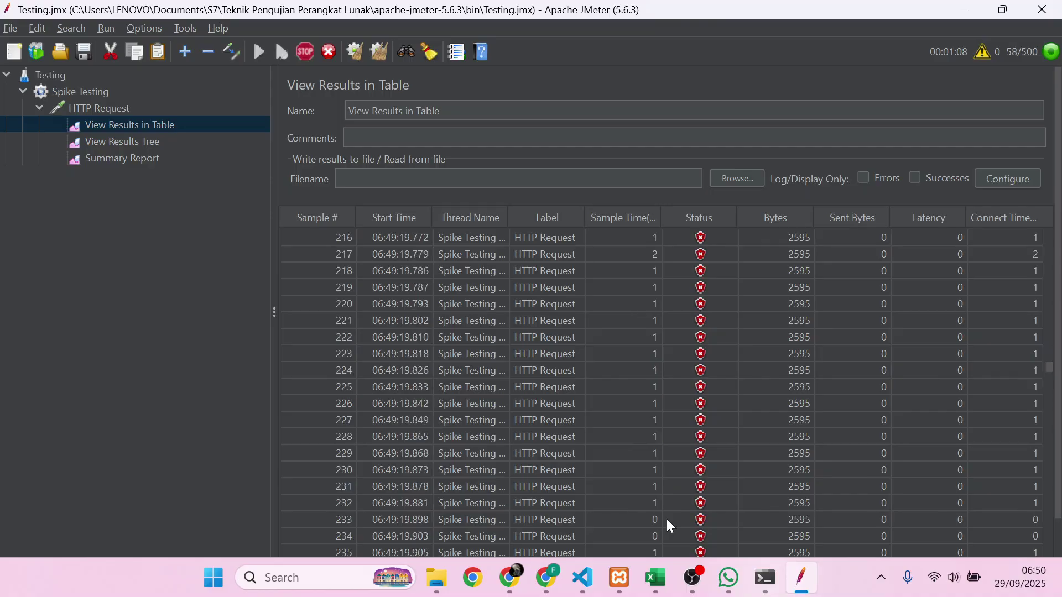
{"action": "scroll", "coordinate": [669, 524], "scroll_direction": "down", "scroll_amount": 20}
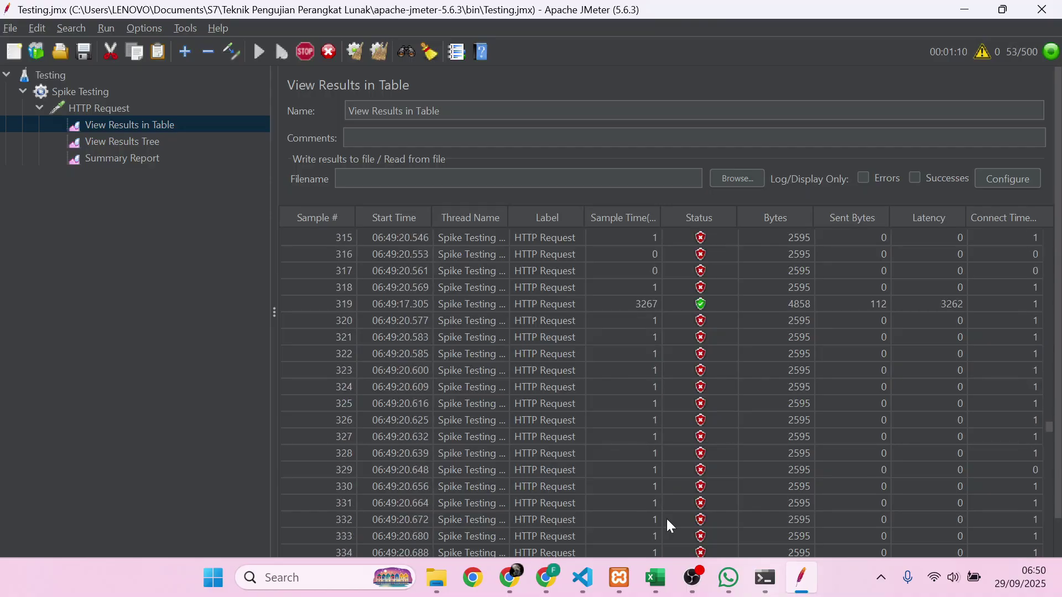
{"action": "scroll", "coordinate": [667, 520], "scroll_direction": "down", "scroll_amount": 17}
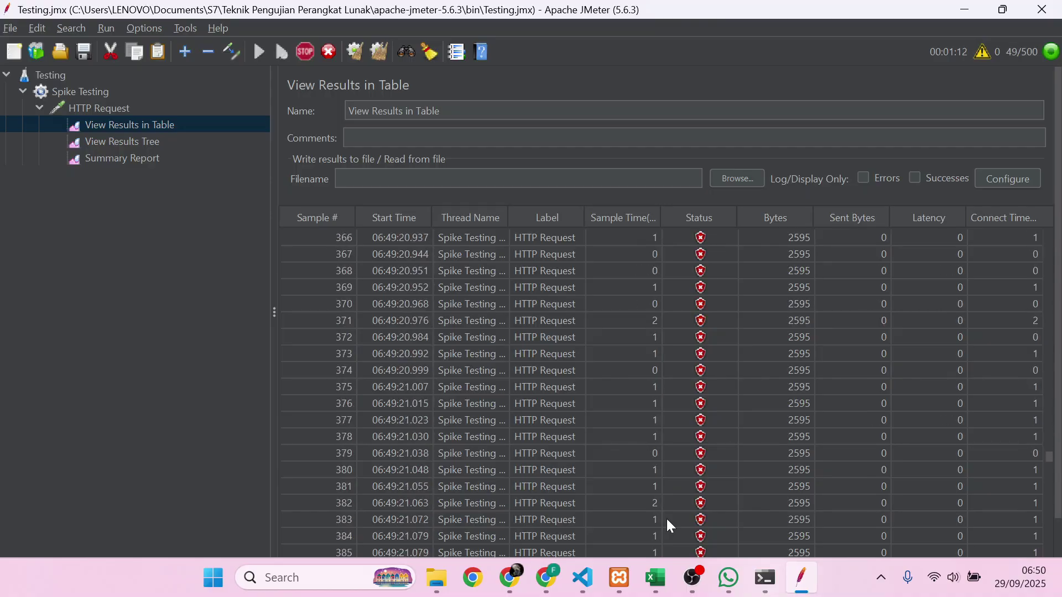
{"action": "scroll", "coordinate": [667, 521], "scroll_direction": "down", "scroll_amount": 10}
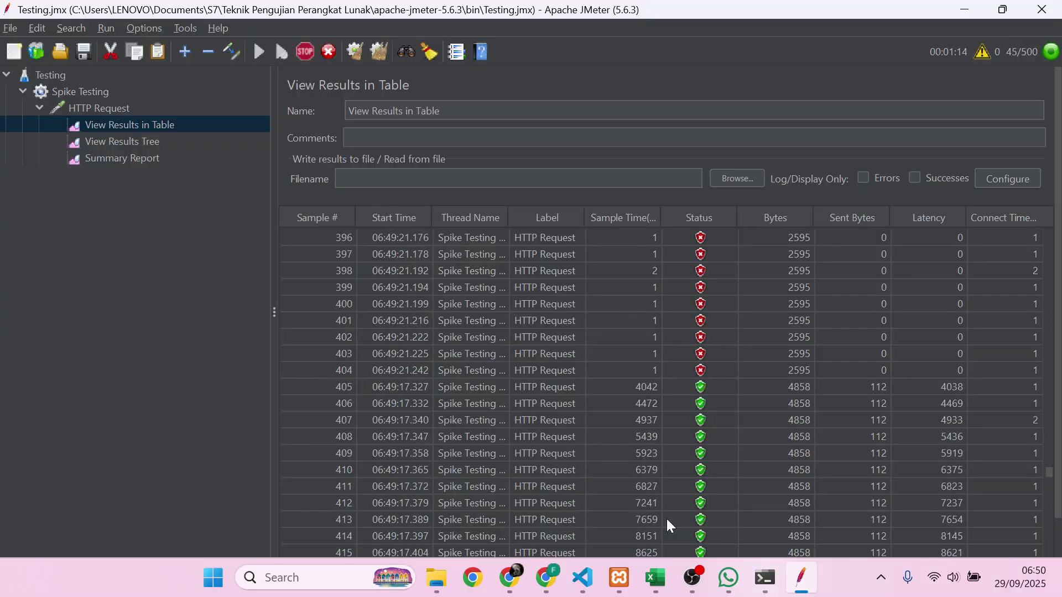
{"action": "scroll", "coordinate": [678, 482], "scroll_direction": "down", "scroll_amount": 15}
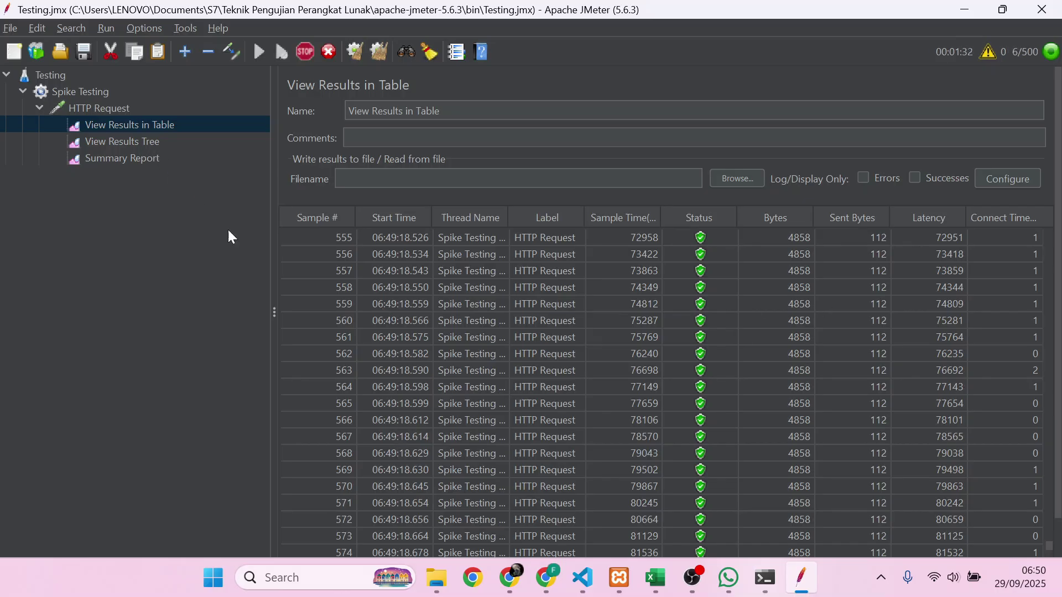
- Check the finished run's Summary Report: 600 samples, 19591 ms average, 49,00% errors, 3,1/sec throughput
{"action": "left_click", "coordinate": [173, 157]}
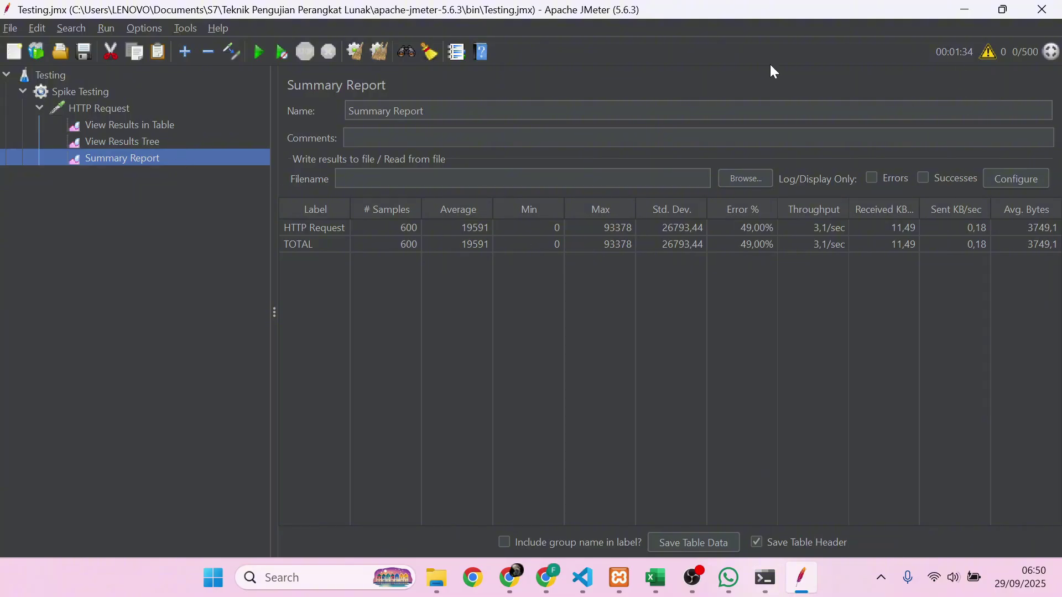
{"action": "left_click", "coordinate": [129, 127]}
{"action": "scroll", "coordinate": [613, 325], "scroll_direction": "up", "scroll_amount": 20}
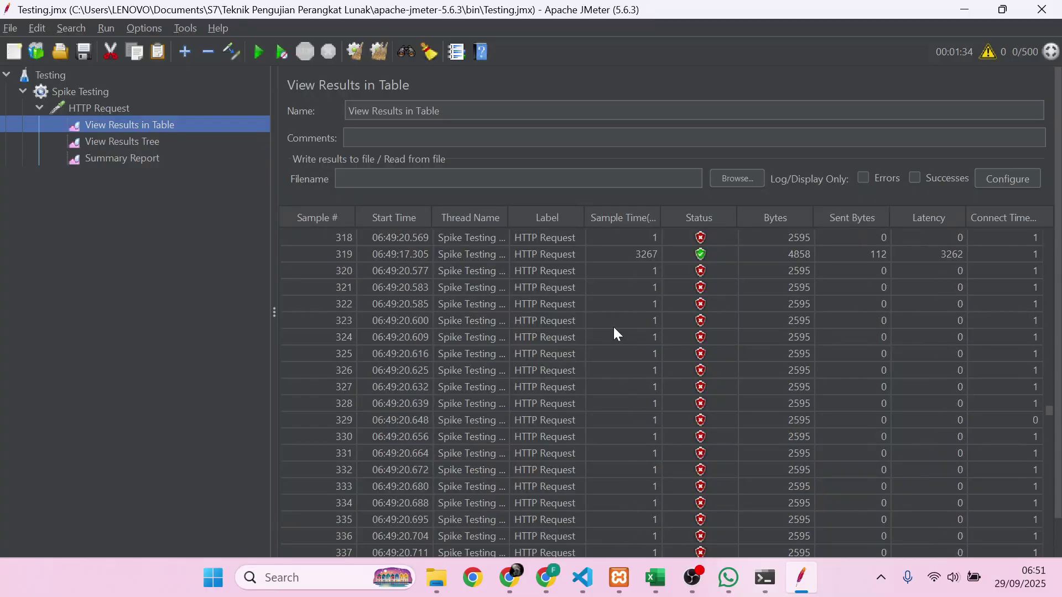
{"action": "left_click", "coordinate": [124, 156]}
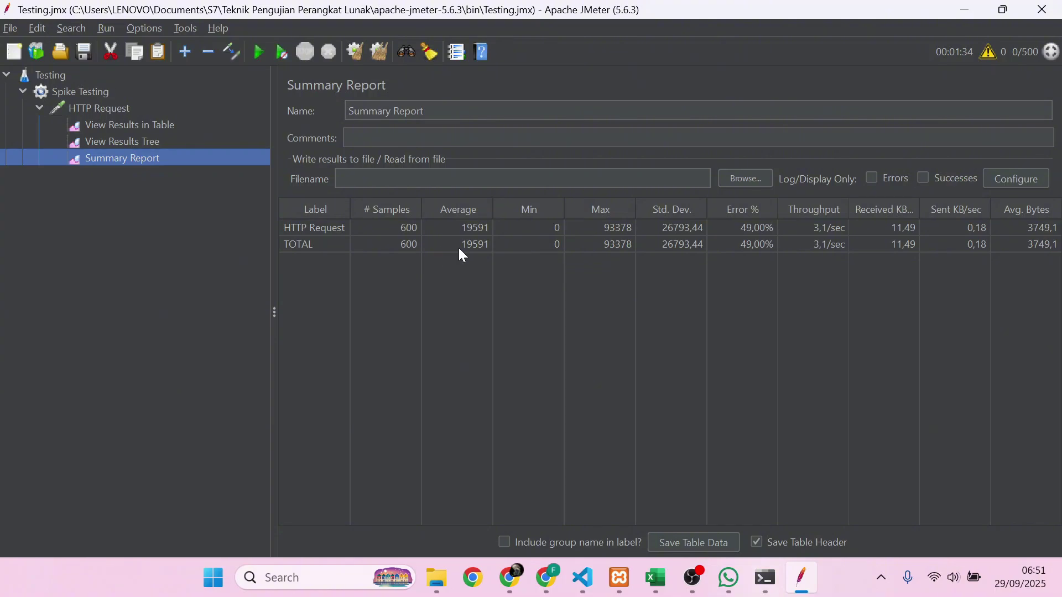
{"action": "key", "text": "alt+Tab"}
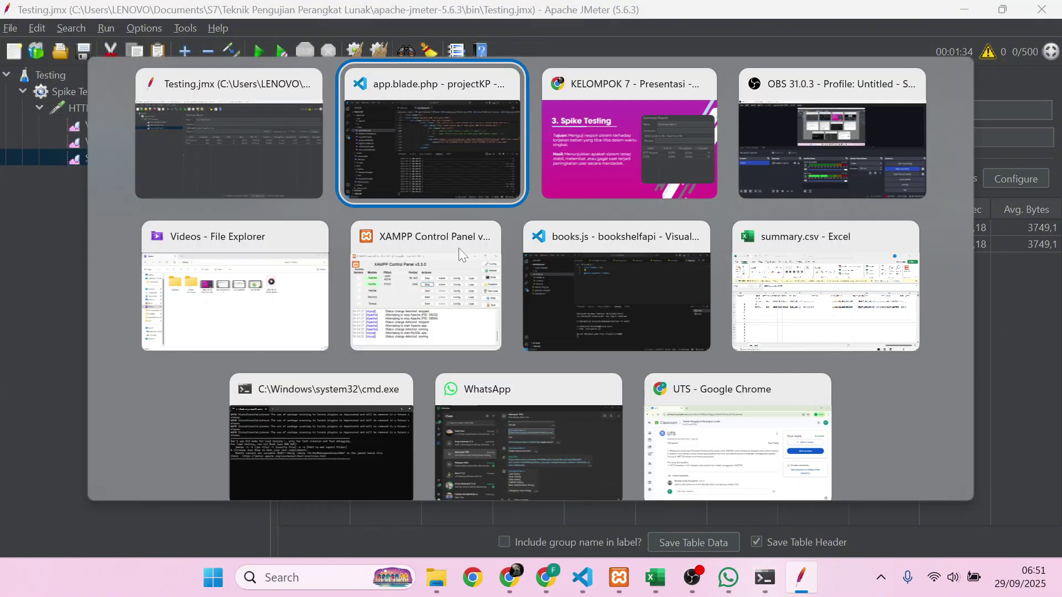
- Move the Chrome slideshow forward to the '4. Integration Testing' slide
{"action": "key", "text": "alt+Tab"}
{"action": "left_click", "coordinate": [459, 247]}
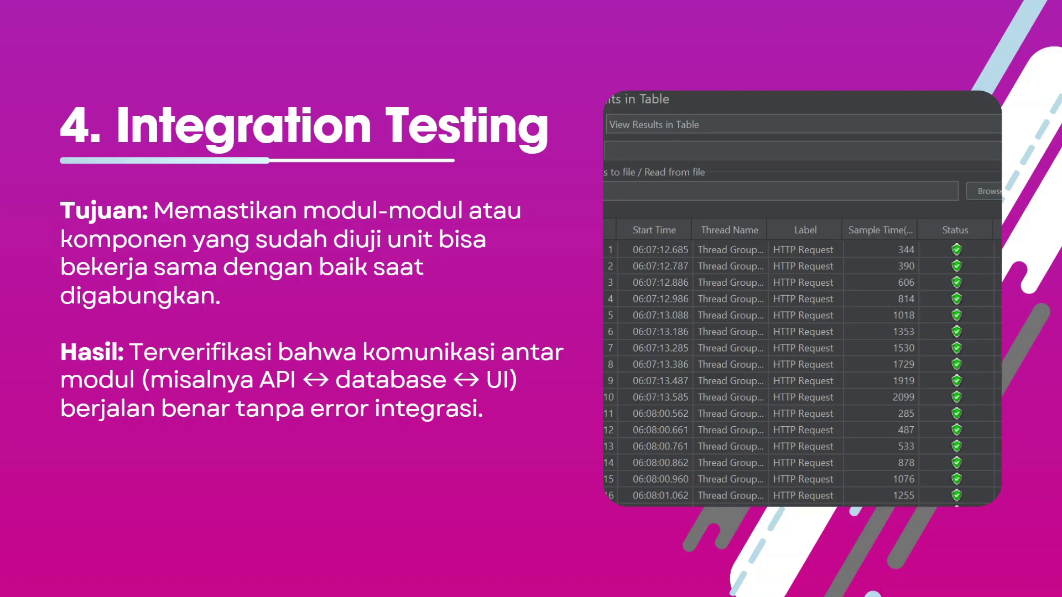
{"action": "key", "text": "alt+Tab"}
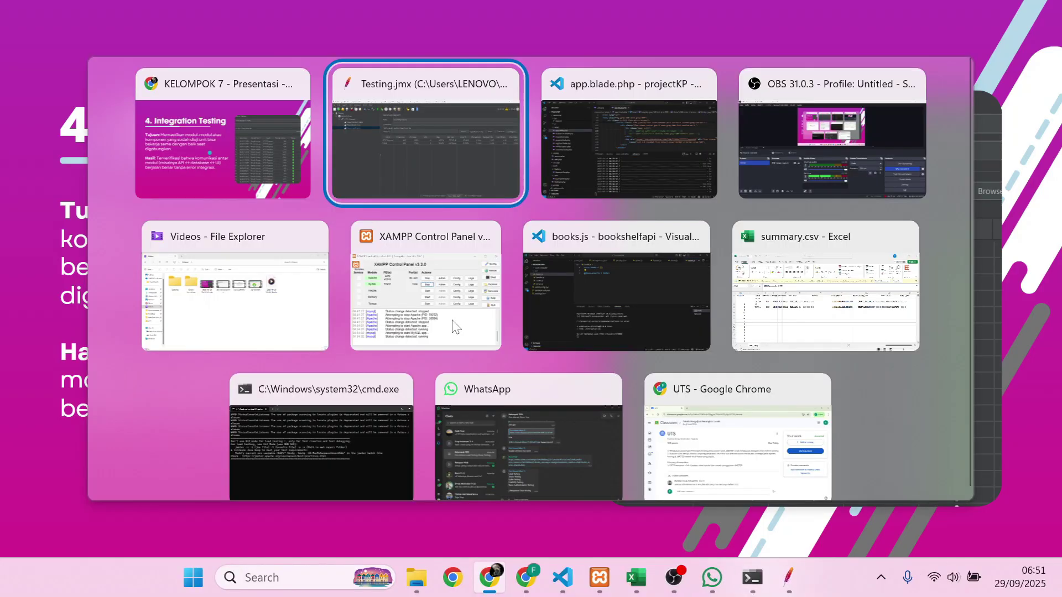
- Verify in VS Code that the bookshelfapi server runs on localhost:9000, then return to JMeter
{"action": "key", "text": "alt+Tab"}
{"action": "key", "text": "alt+Tab"}
{"action": "key", "text": "alt+Tab"}
{"action": "key", "text": "alt+Tab"}
{"action": "key", "text": "alt+Tab"}
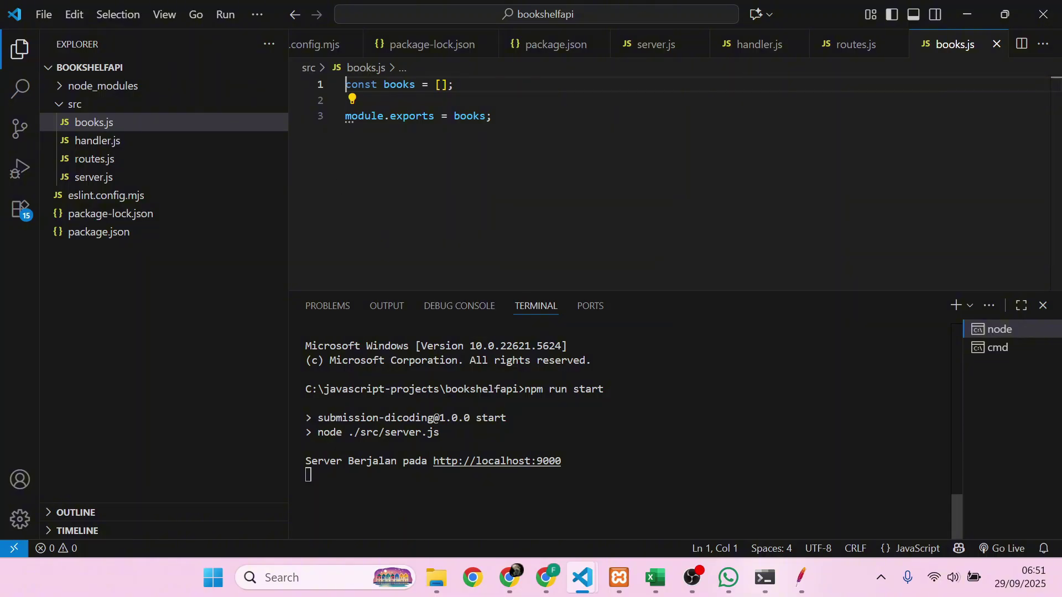
{"action": "key", "text": "alt"}
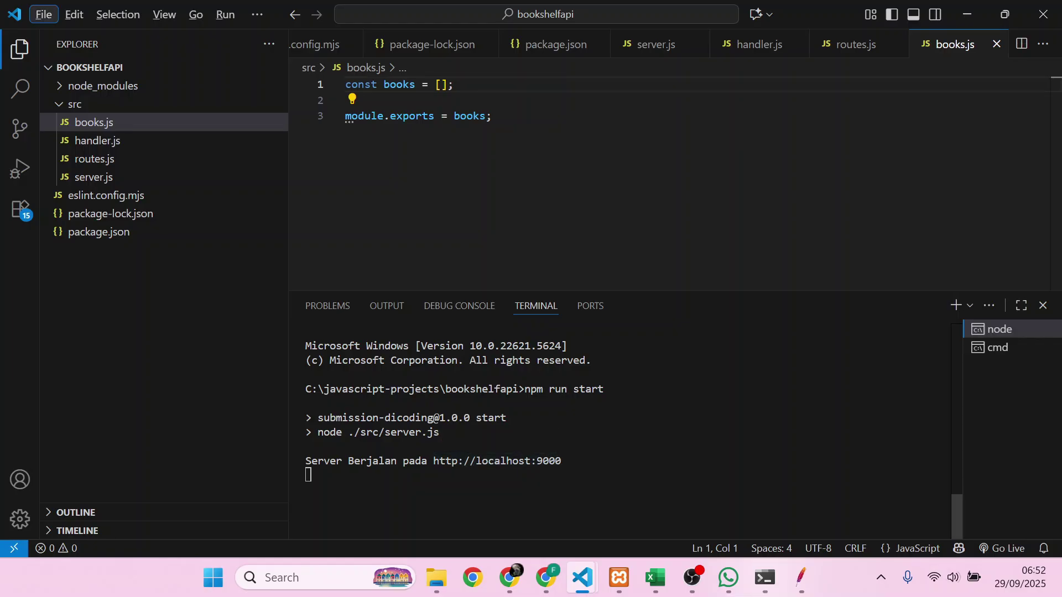
{"action": "key", "text": "alt+Tab"}
{"action": "key", "text": "alt+Tab"}
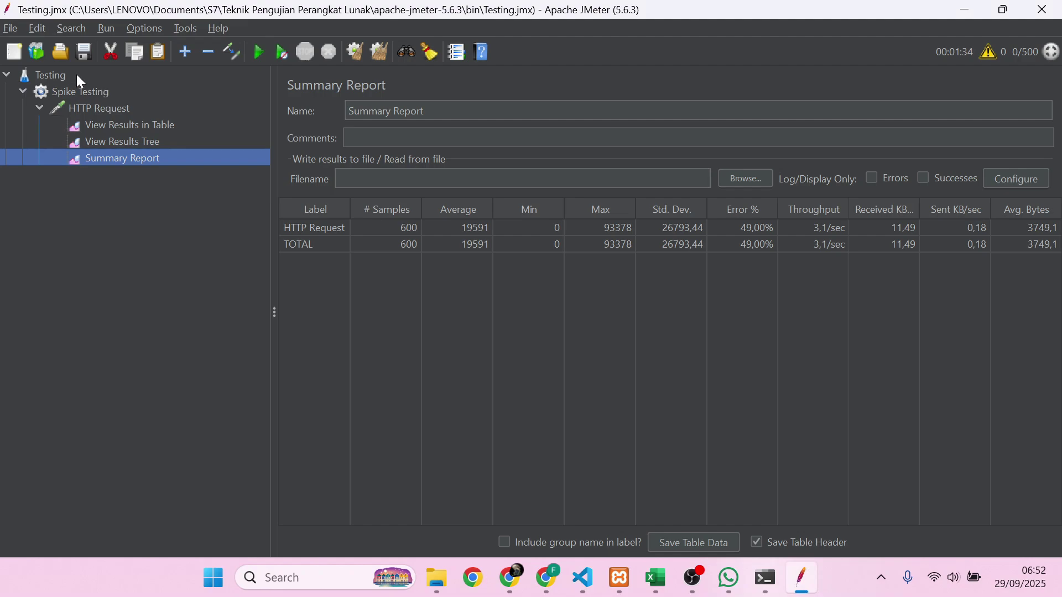
- Add a thread group named 'Integration Testing' with 10 threads to the Testing plan
{"action": "left_click", "coordinate": [76, 75]}
{"action": "right_click", "coordinate": [75, 73]}
{"action": "mouse_move", "coordinate": [119, 90]}
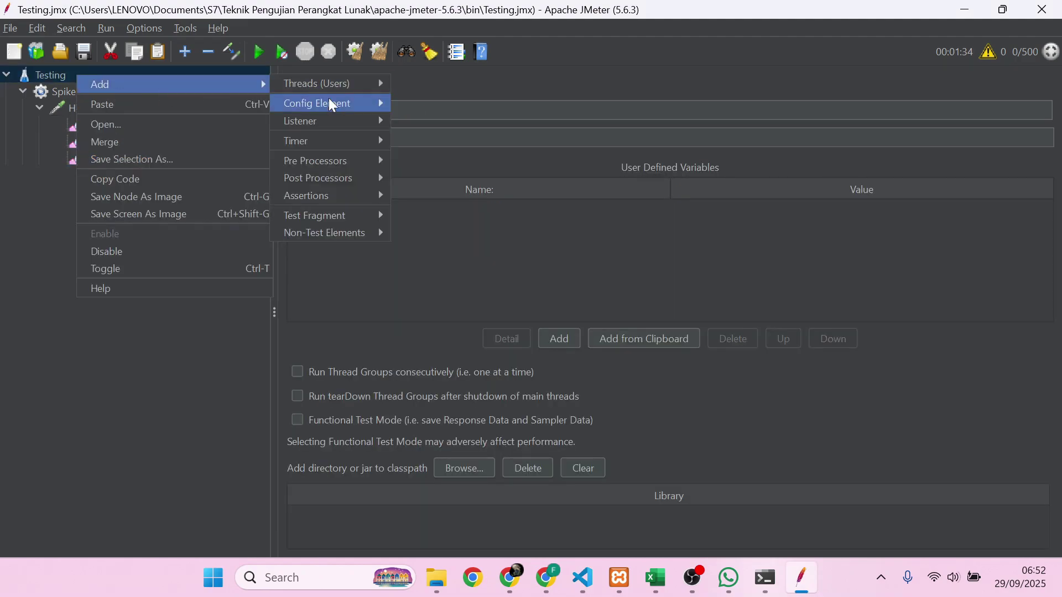
{"action": "mouse_move", "coordinate": [351, 82]}
{"action": "left_click", "coordinate": [433, 103]}
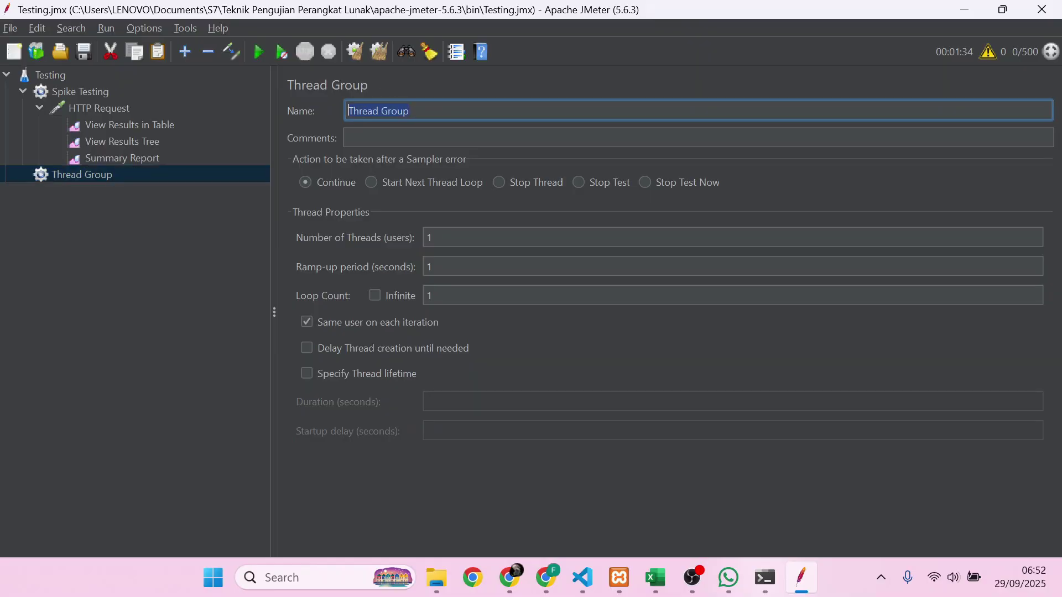
{"action": "type", "text": "N"}
{"action": "type", "text": "ntegra"}
{"action": "type", "text": "tion T"}
{"action": "type", "text": "esting"}
{"action": "left_click", "coordinate": [434, 238]}
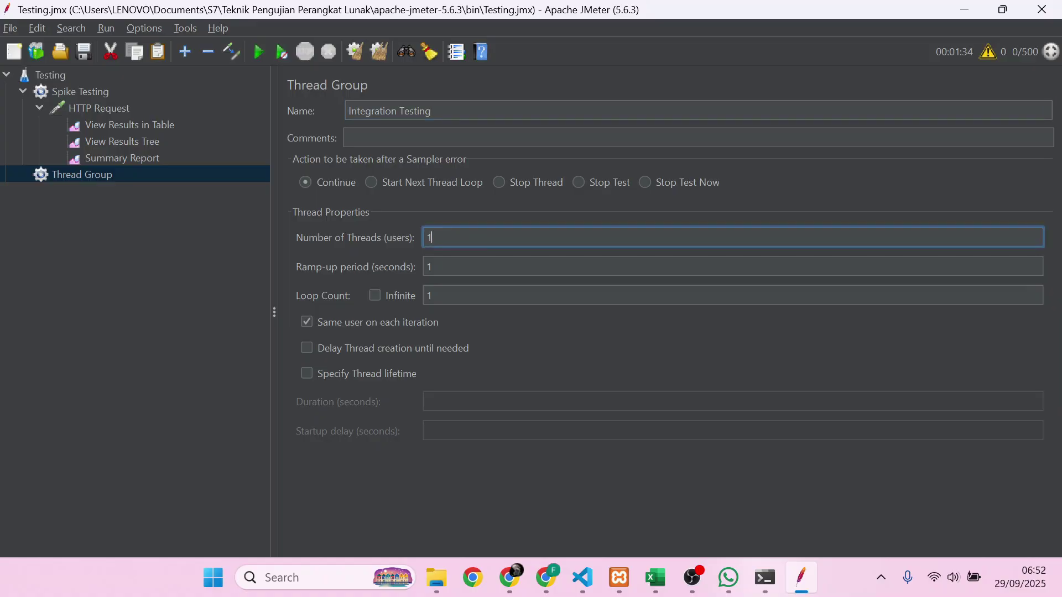
{"action": "key", "text": "BackSpace"}
{"action": "type", "text": "10"}
- Bring up the Integration Testing thread group's Add > Sampler menu
{"action": "right_click", "coordinate": [120, 176]}
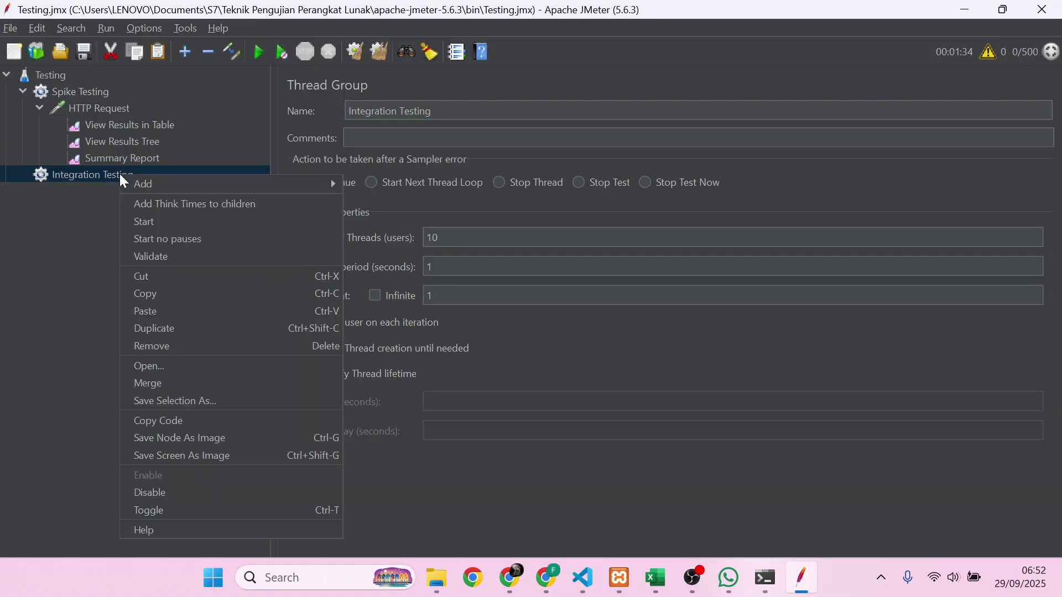
{"action": "mouse_move", "coordinate": [166, 184]}
{"action": "mouse_move", "coordinate": [381, 184]}
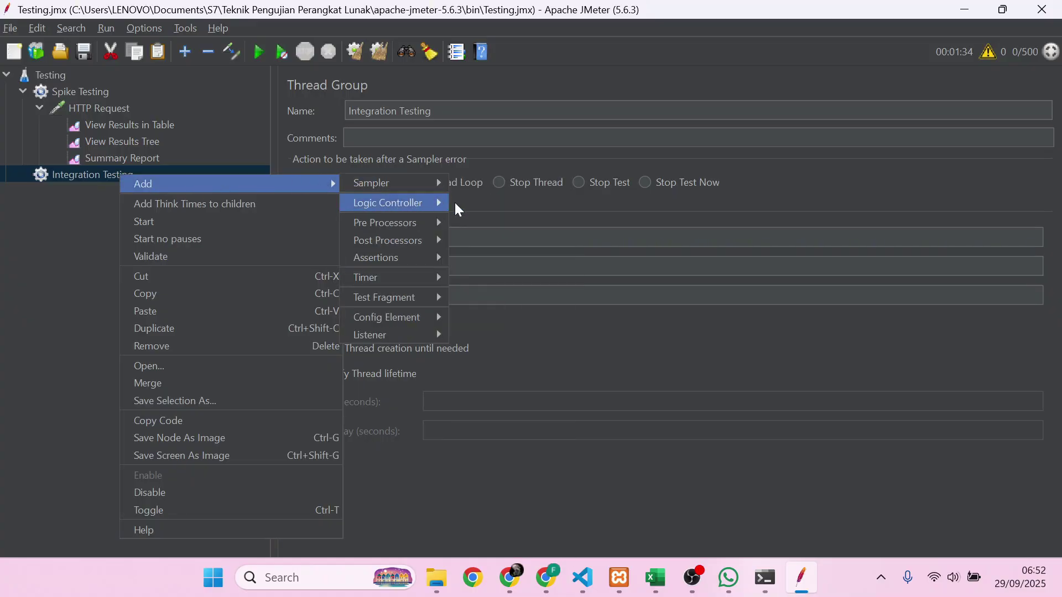
- Add an HTTP Request sampler and set its server name to localhost
{"action": "left_click", "coordinate": [460, 198]}
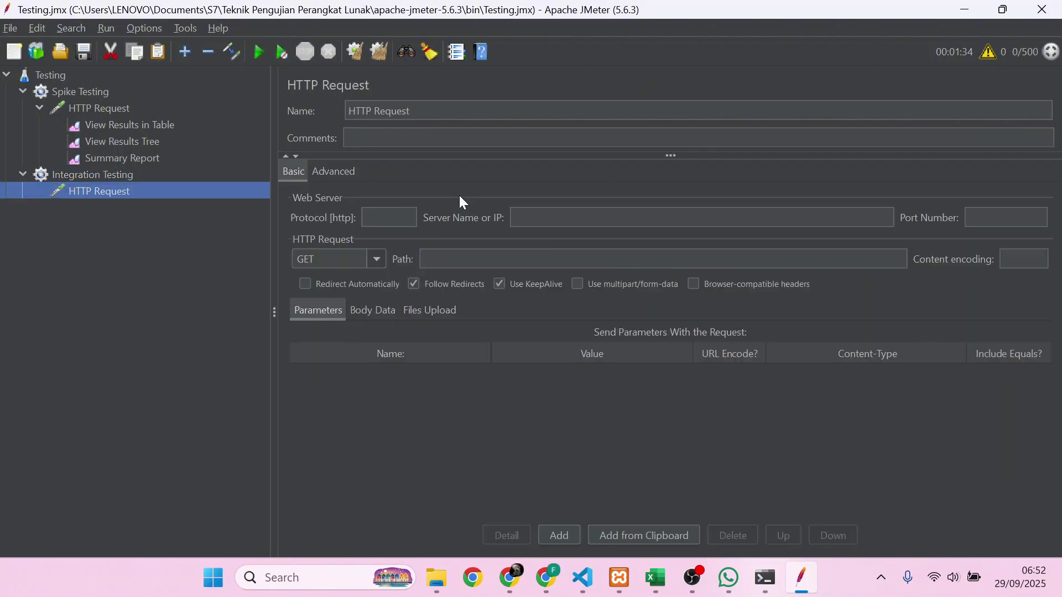
{"action": "left_click", "coordinate": [555, 213]}
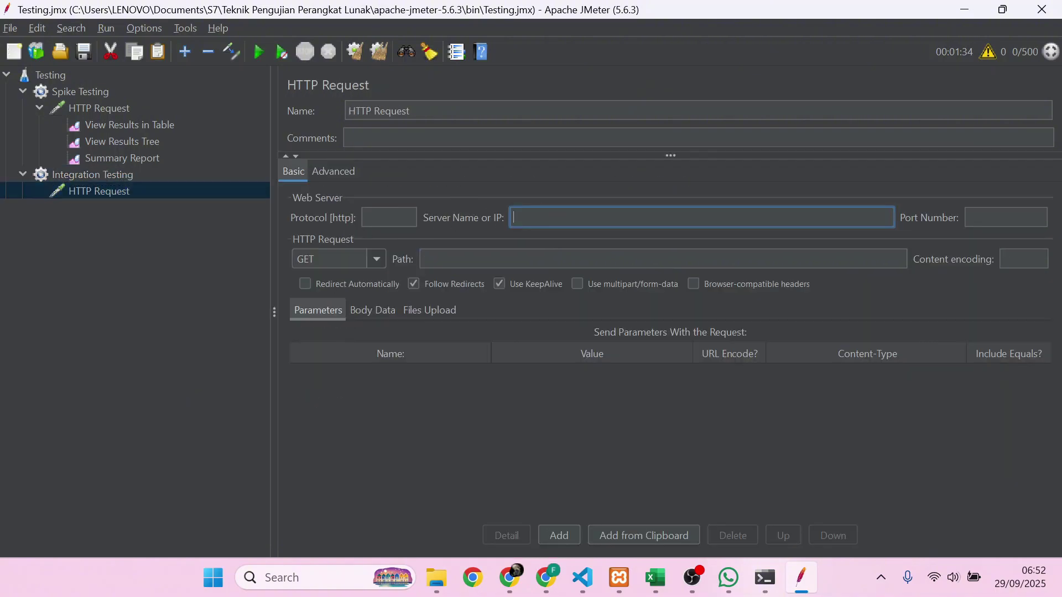
{"action": "type", "text": "localhost"}
- Set the port number to 9000, leaving the protocol field empty
{"action": "left_click", "coordinate": [995, 217]}
{"action": "left_click", "coordinate": [364, 221]}
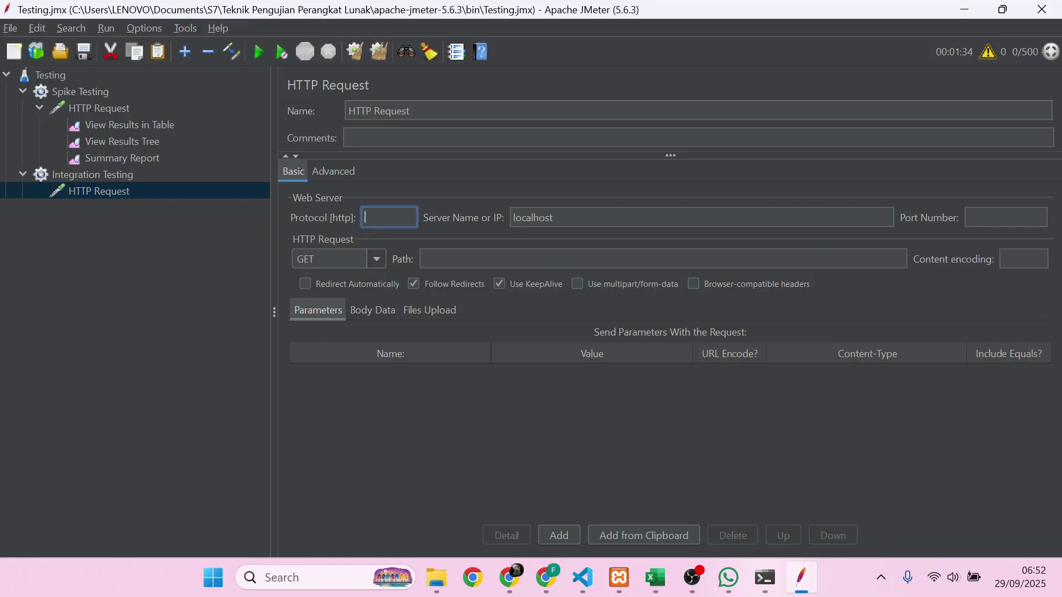
{"action": "type", "text": "https"}
{"action": "key", "text": "BackSpace"}
{"action": "key", "text": "BackSpace"}
{"action": "key", "text": "BackSpace"}
{"action": "key", "text": "BackSpace"}
{"action": "key", "text": "BackSpace"}
{"action": "left_click", "coordinate": [967, 215]}
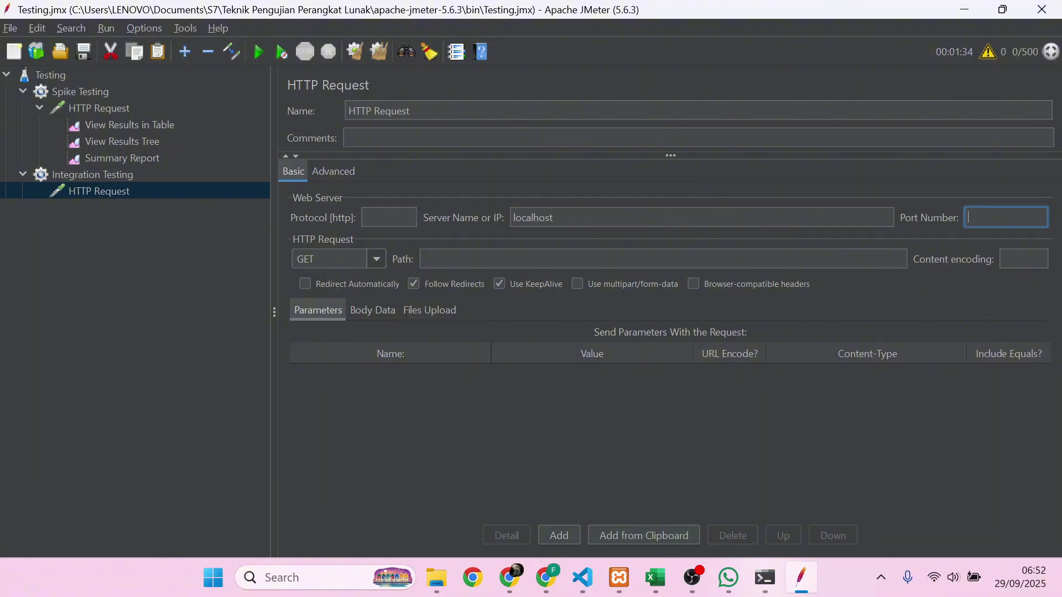
{"action": "type", "text": "9000"}
{"action": "left_click", "coordinate": [663, 259]}
- Enter / as the request path and switch to the bookshelfapi VS Code window
{"action": "type", "text": "/"}
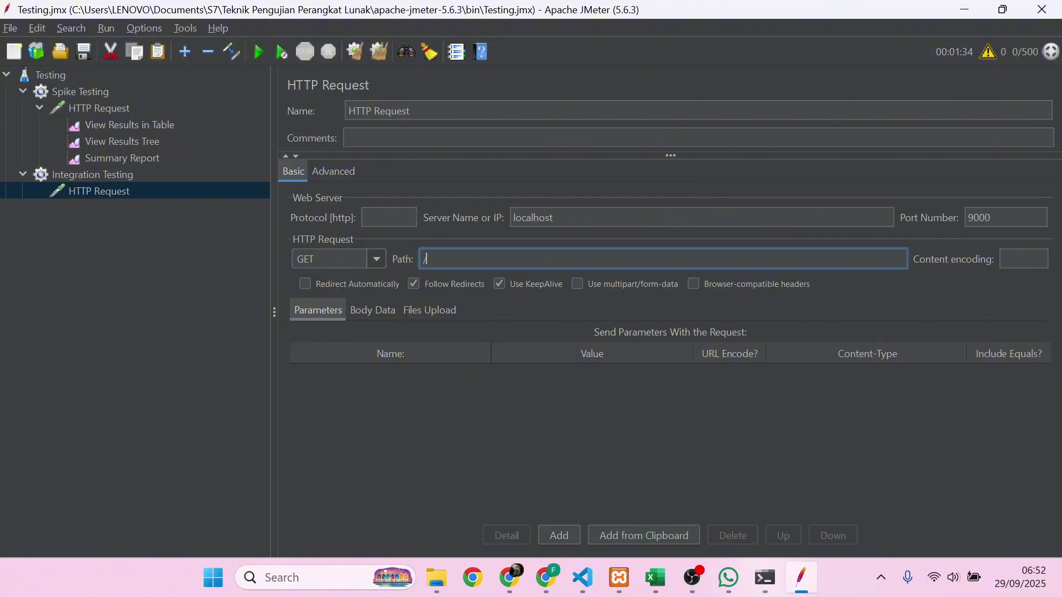
{"action": "mouse_move", "coordinate": [580, 586]}
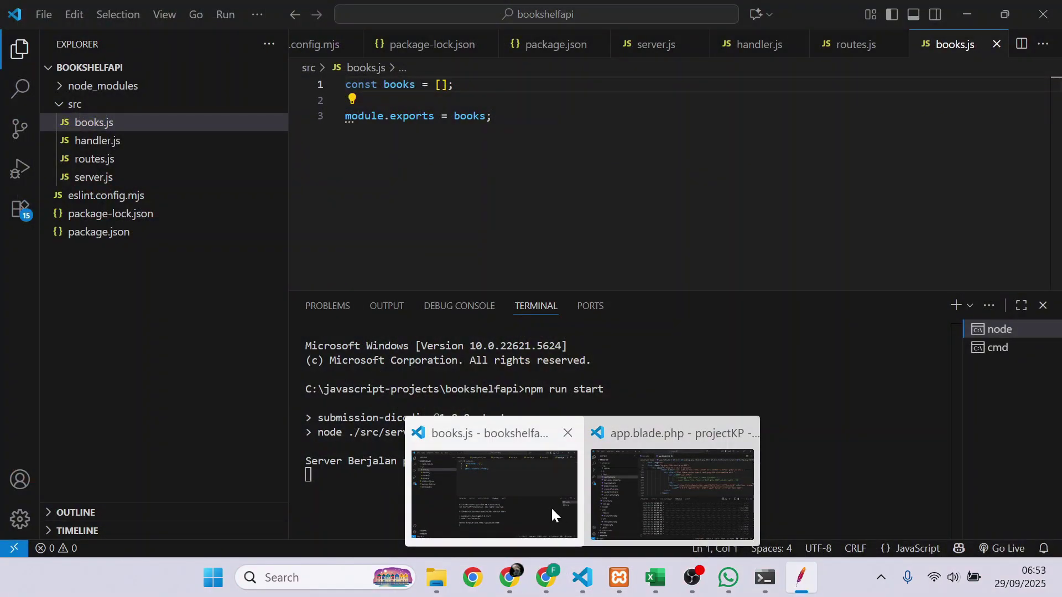
{"action": "left_click", "coordinate": [552, 515]}
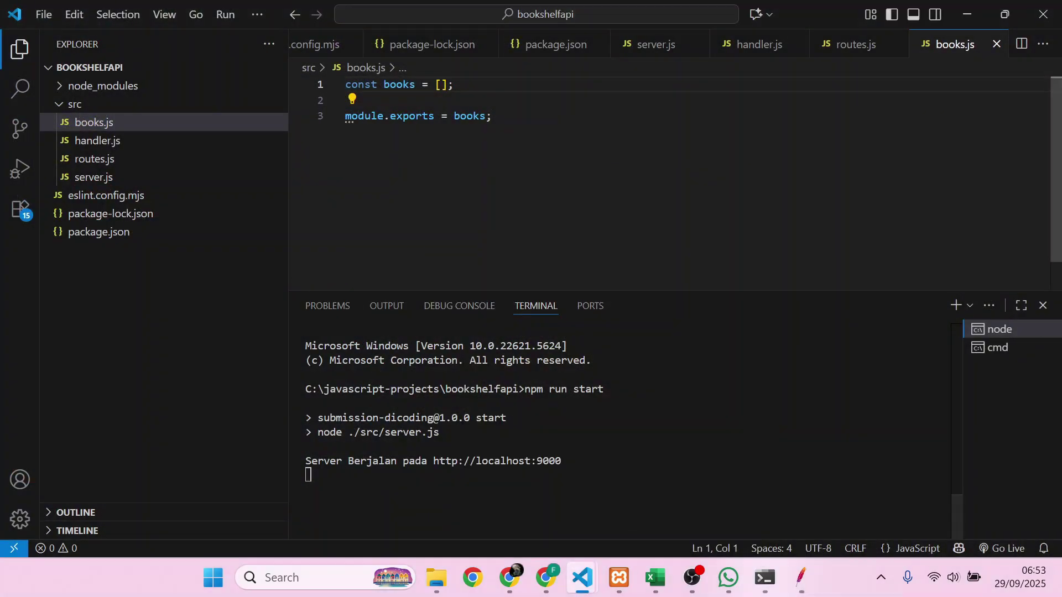
- Look over addBookHandler's fields in handler.js, then return to JMeter
{"action": "left_click", "coordinate": [777, 49]}
{"action": "scroll", "coordinate": [669, 188], "scroll_direction": "up", "scroll_amount": 18}
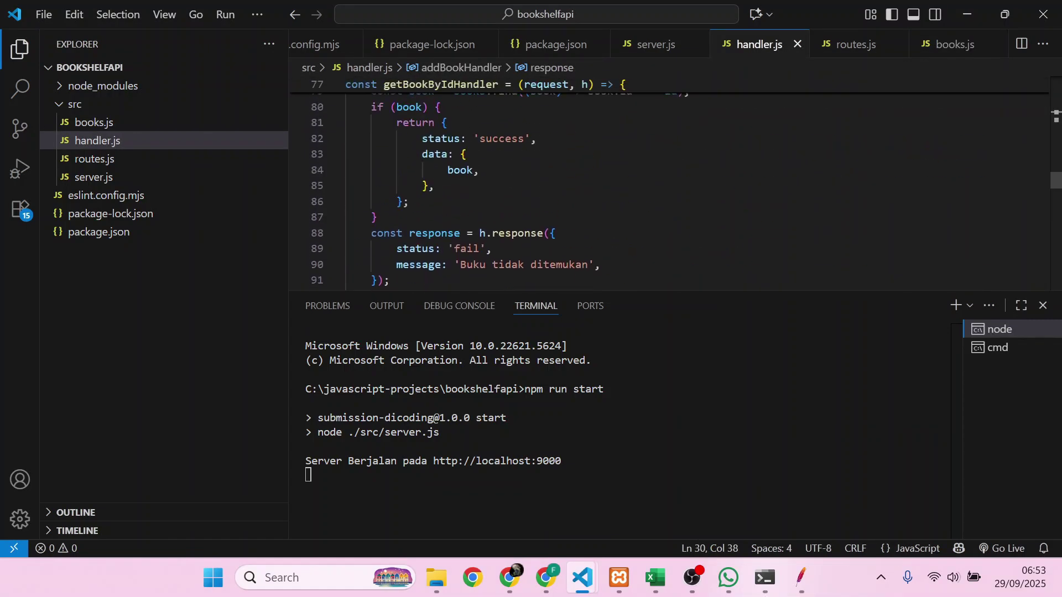
{"action": "scroll", "coordinate": [670, 188], "scroll_direction": "up", "scroll_amount": 18}
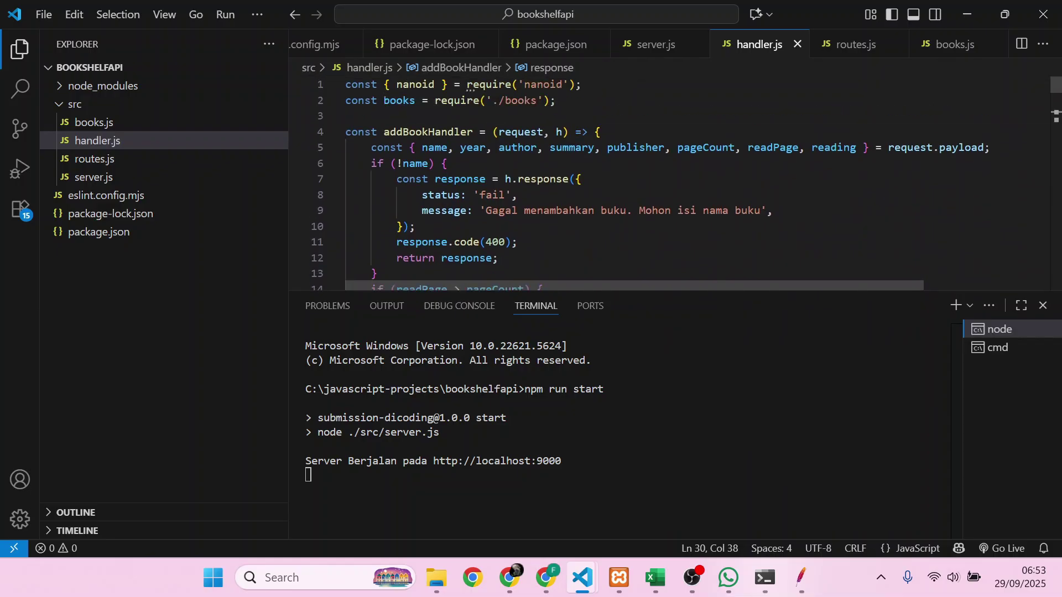
{"action": "double_click", "coordinate": [471, 132]}
{"action": "scroll", "coordinate": [471, 131], "scroll_direction": "down", "scroll_amount": 2}
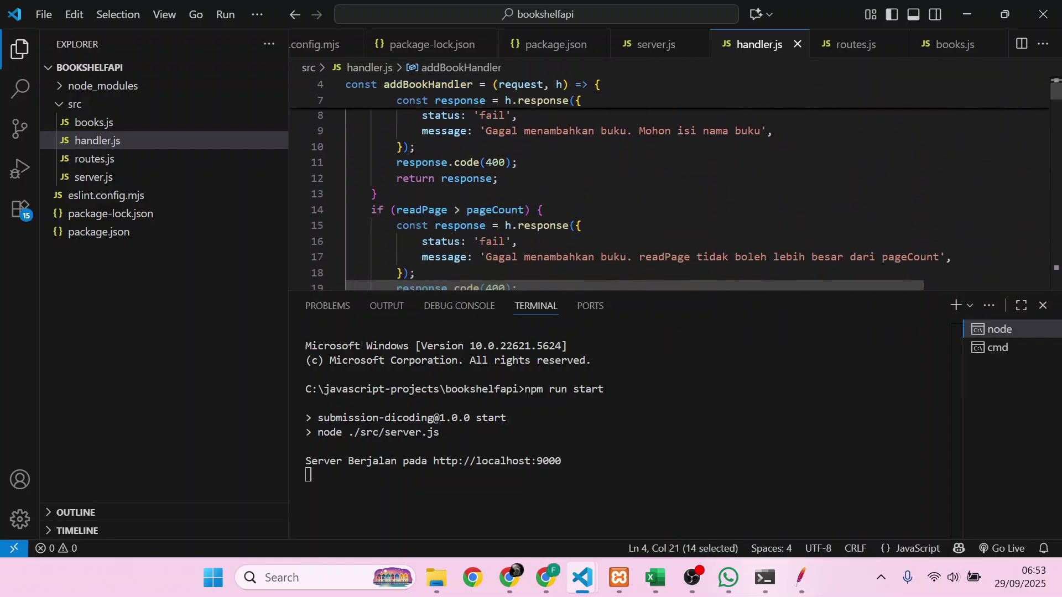
{"action": "key", "text": "alt+Tab"}
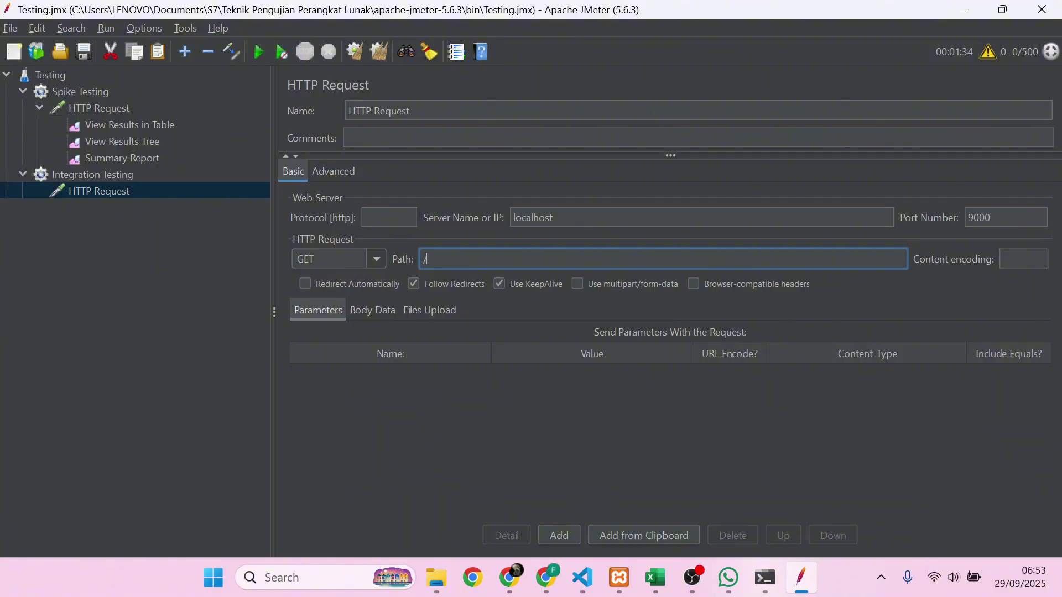
- Make the HTTP Request a POST with the path /books
{"action": "left_click", "coordinate": [375, 260]}
{"action": "left_click", "coordinate": [348, 295]}
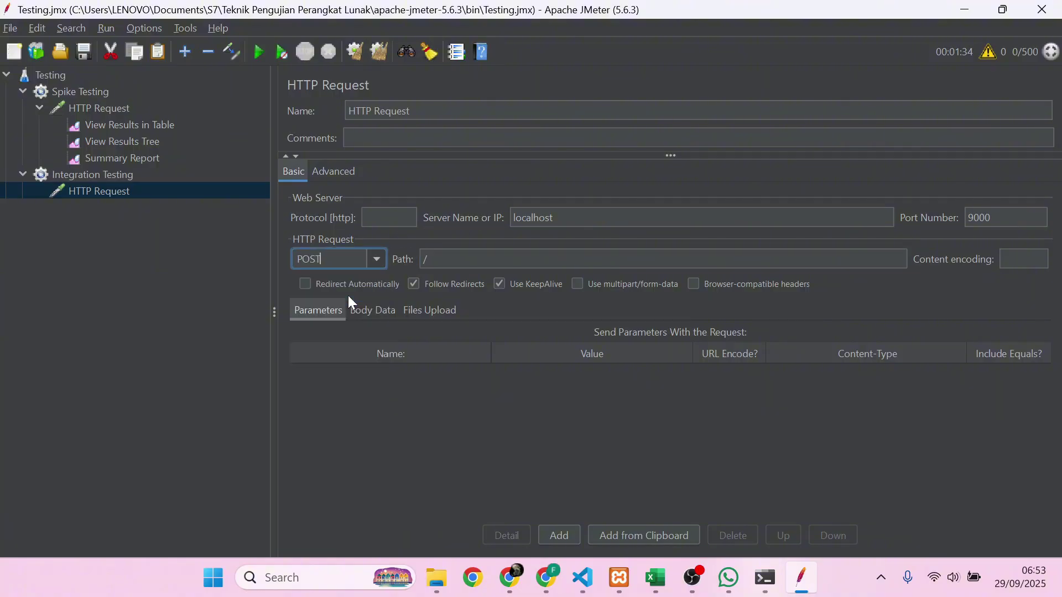
{"action": "left_click", "coordinate": [472, 267]}
{"action": "type", "text": "books"}
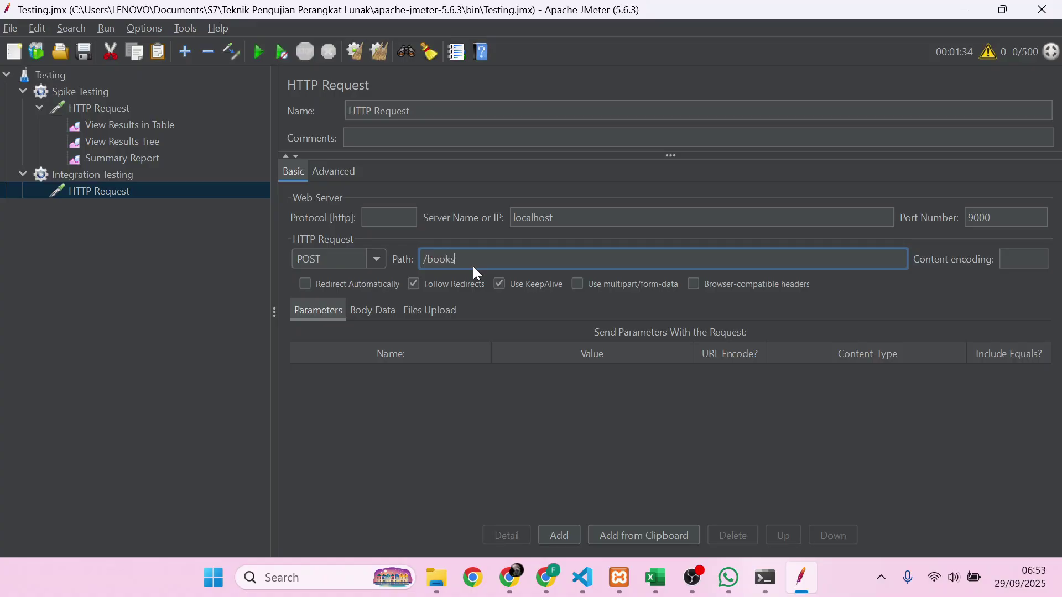
- Paste the saved JSON for the book Belajar JMeter as the request's body data
{"action": "left_click", "coordinate": [379, 313]}
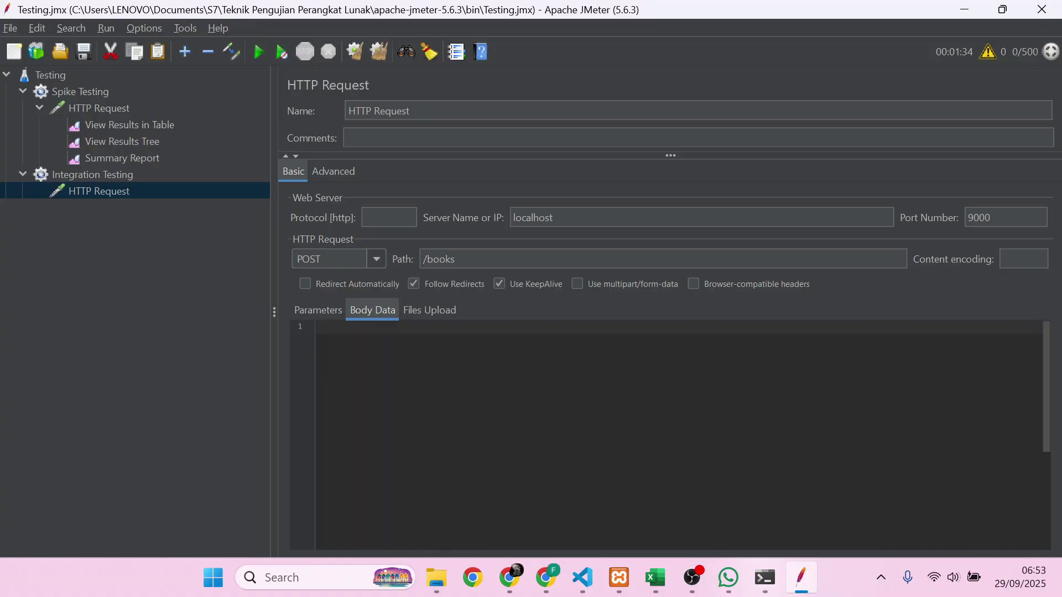
{"action": "key", "text": "super+v"}
{"action": "left_click", "coordinate": [551, 403]}
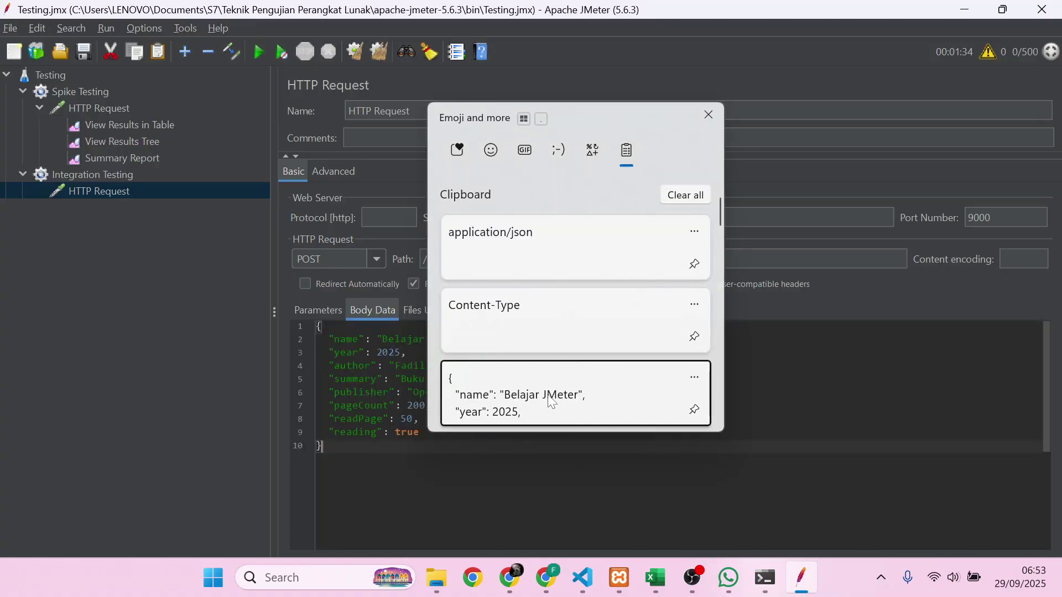
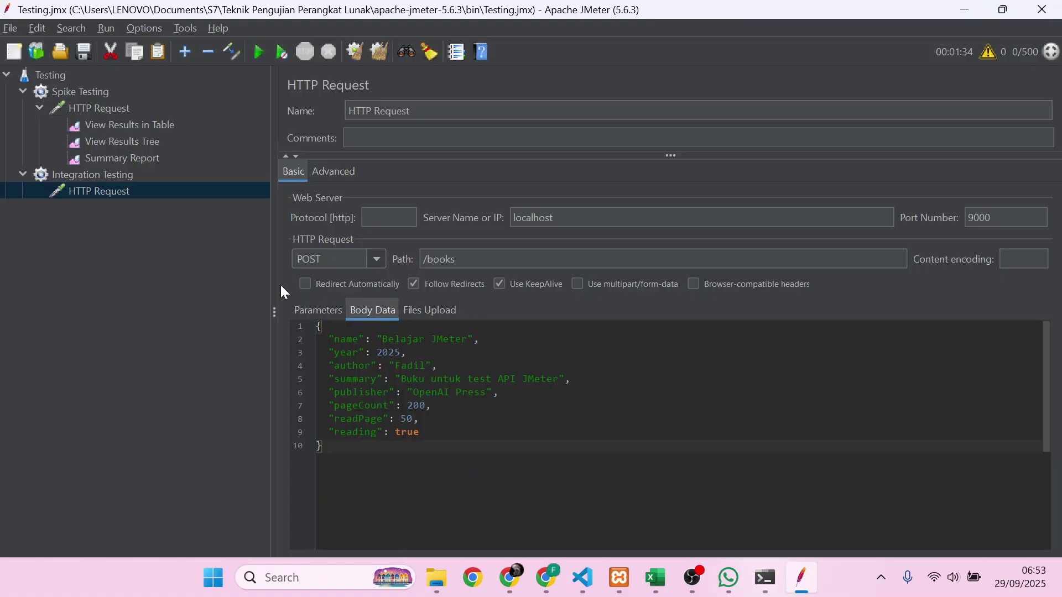
- Add a View Results in Table listener to the Integration Testing thread group
{"action": "left_click", "coordinate": [141, 173]}
{"action": "right_click", "coordinate": [141, 174]}
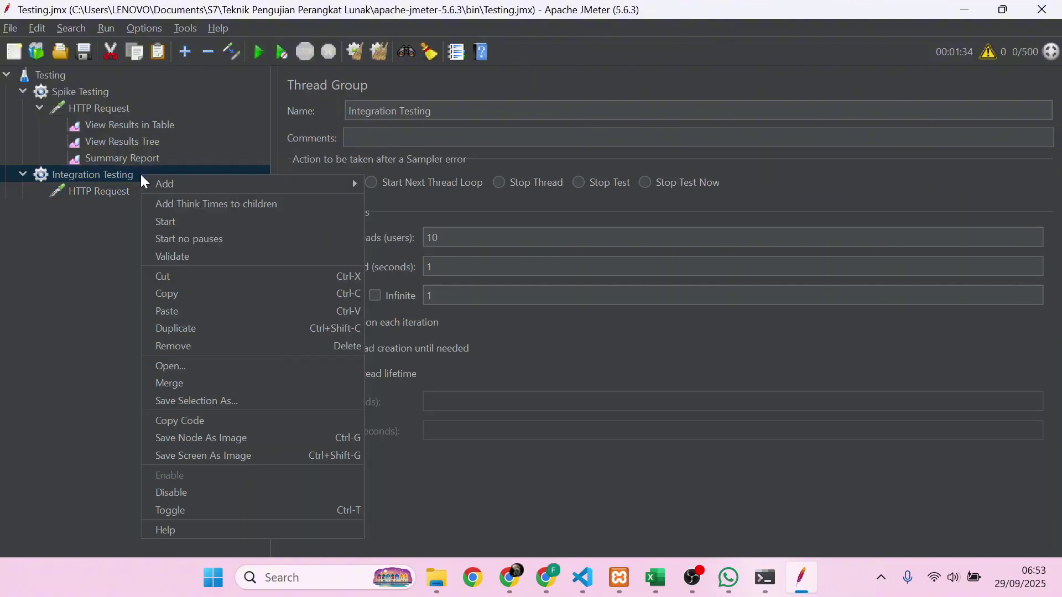
{"action": "mouse_move", "coordinate": [182, 180]}
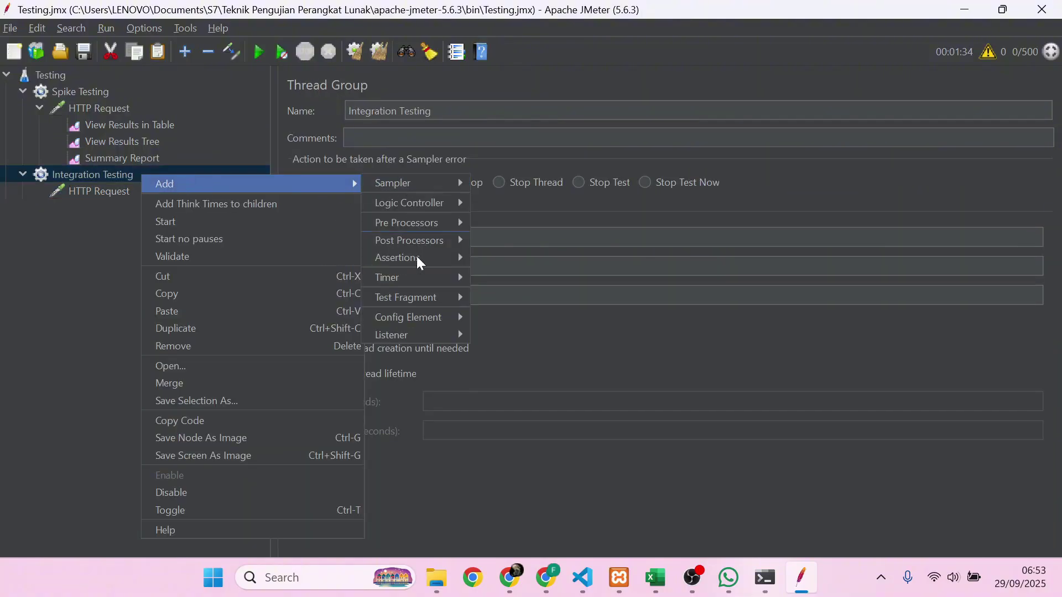
{"action": "mouse_move", "coordinate": [452, 341]}
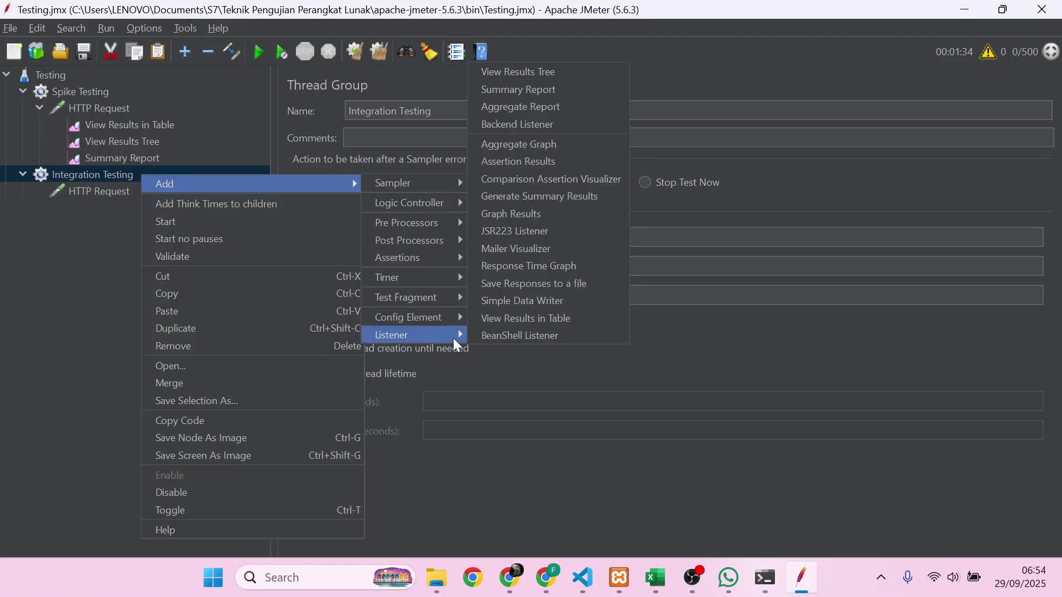
{"action": "left_click", "coordinate": [519, 318]}
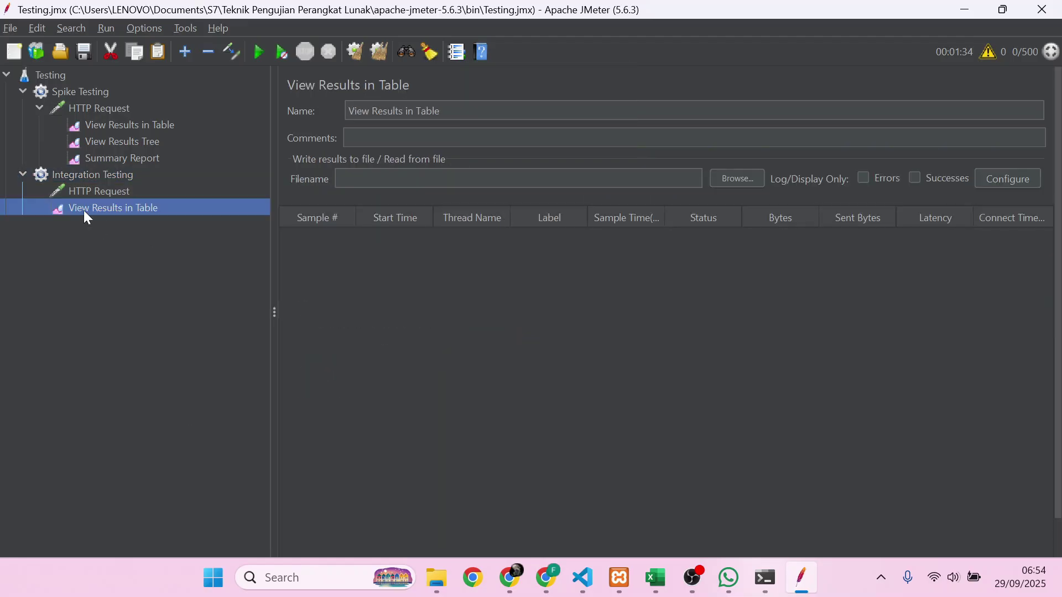
- Add a View Results Tree under the Integration Testing HTTP Request and move the table listener there too
{"action": "left_click", "coordinate": [100, 189]}
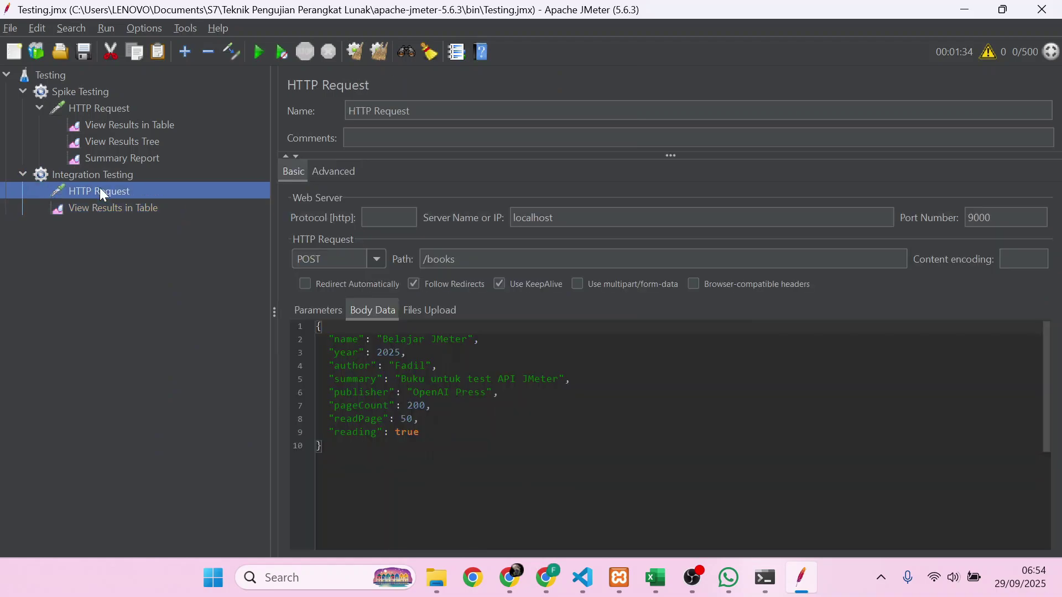
{"action": "right_click", "coordinate": [100, 189]}
{"action": "mouse_move", "coordinate": [141, 197]}
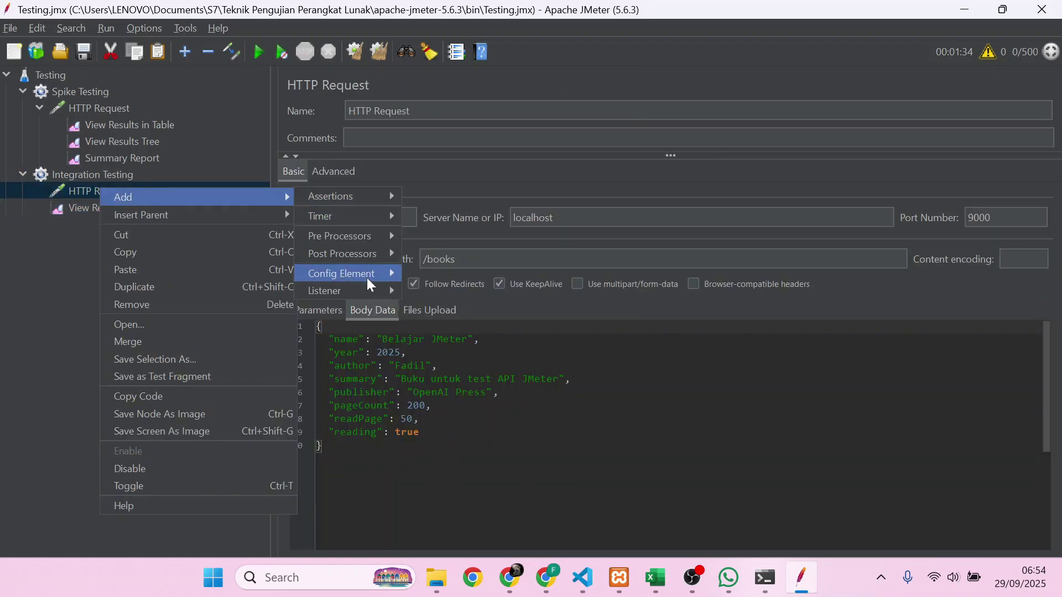
{"action": "mouse_move", "coordinate": [359, 273]}
{"action": "mouse_move", "coordinate": [392, 291]}
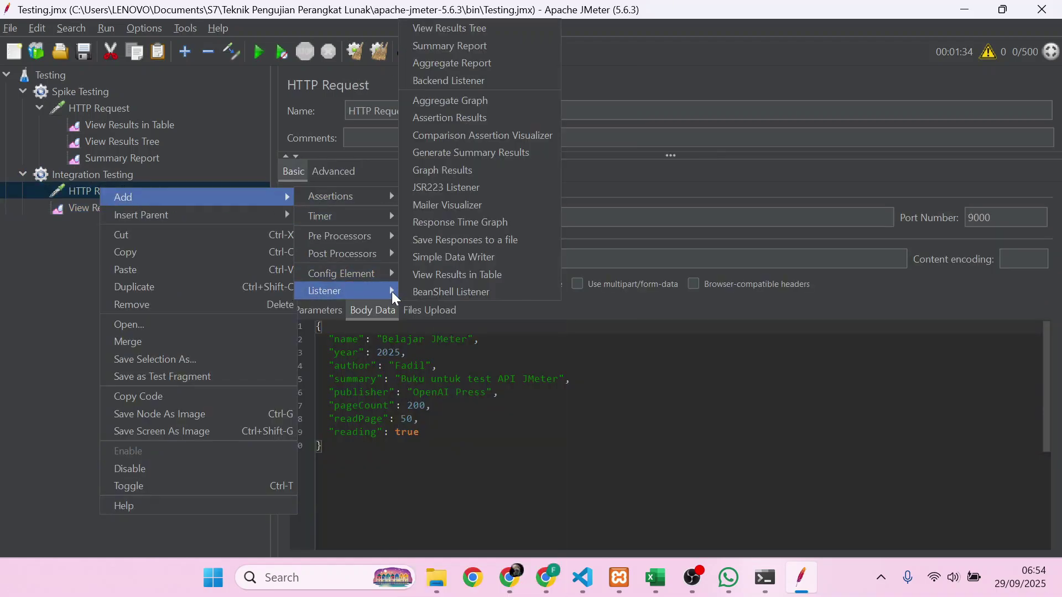
{"action": "left_click", "coordinate": [469, 27]}
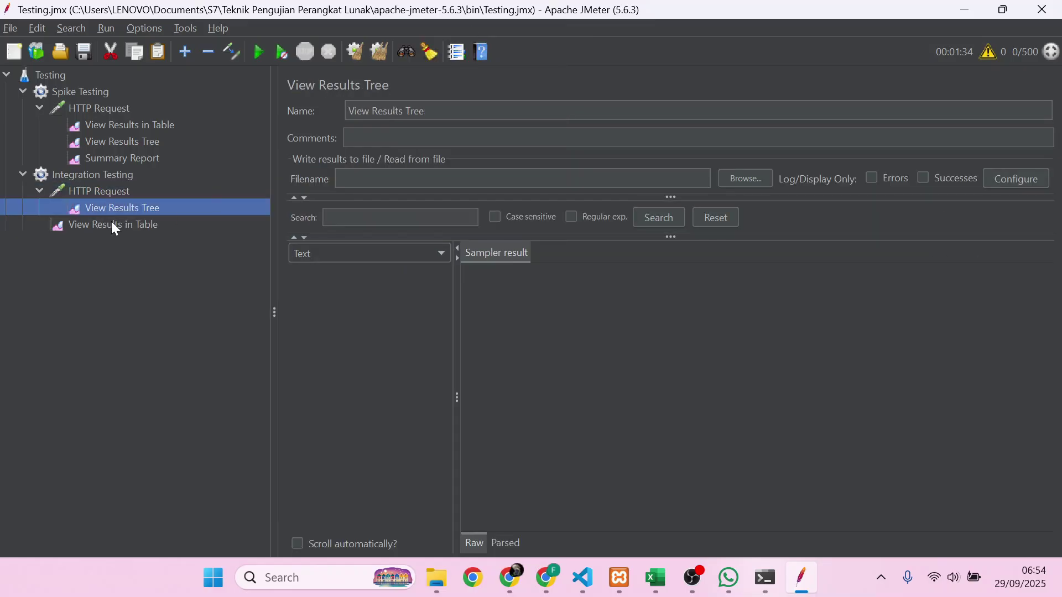
{"action": "left_click_drag", "start_coordinate": [111, 221], "coordinate": [115, 198]}
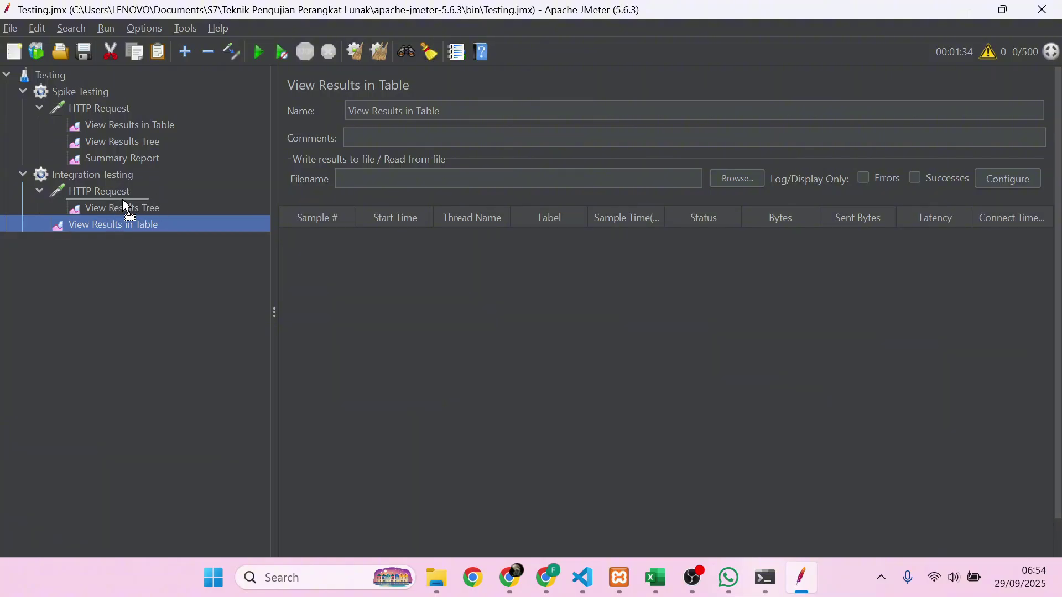
{"action": "left_click_drag", "start_coordinate": [113, 224], "coordinate": [132, 213]}
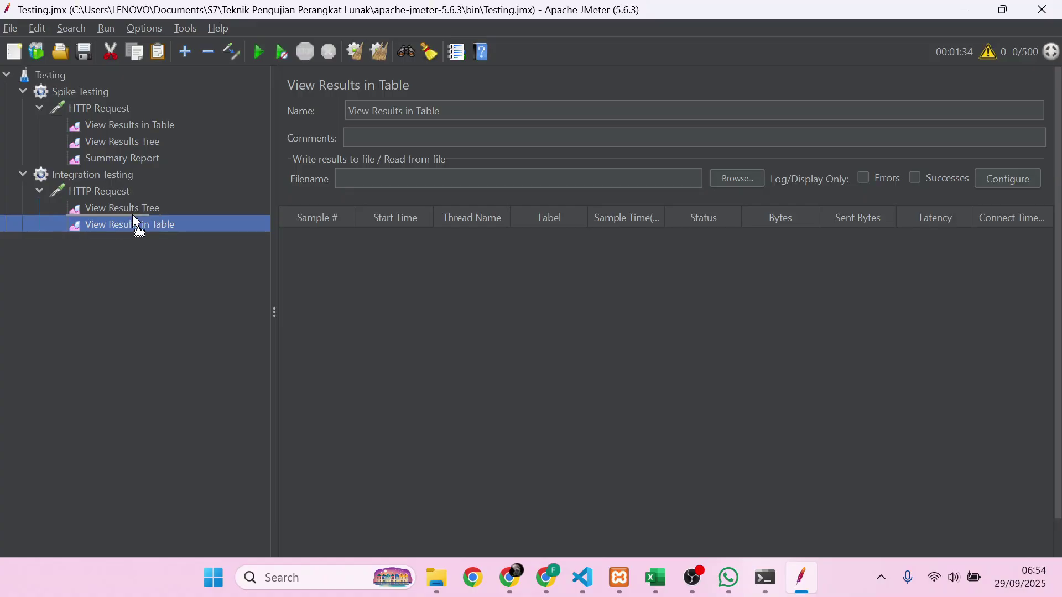
- Add a Summary Report listener under the Integration Testing HTTP Request
{"action": "left_click", "coordinate": [116, 191]}
{"action": "right_click", "coordinate": [116, 191]}
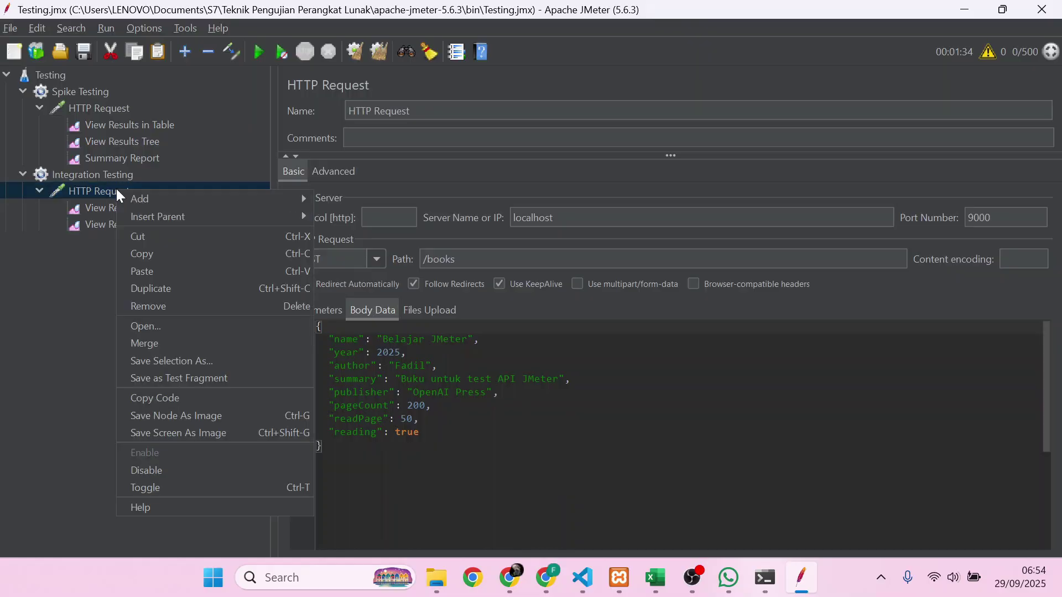
{"action": "mouse_move", "coordinate": [156, 200]}
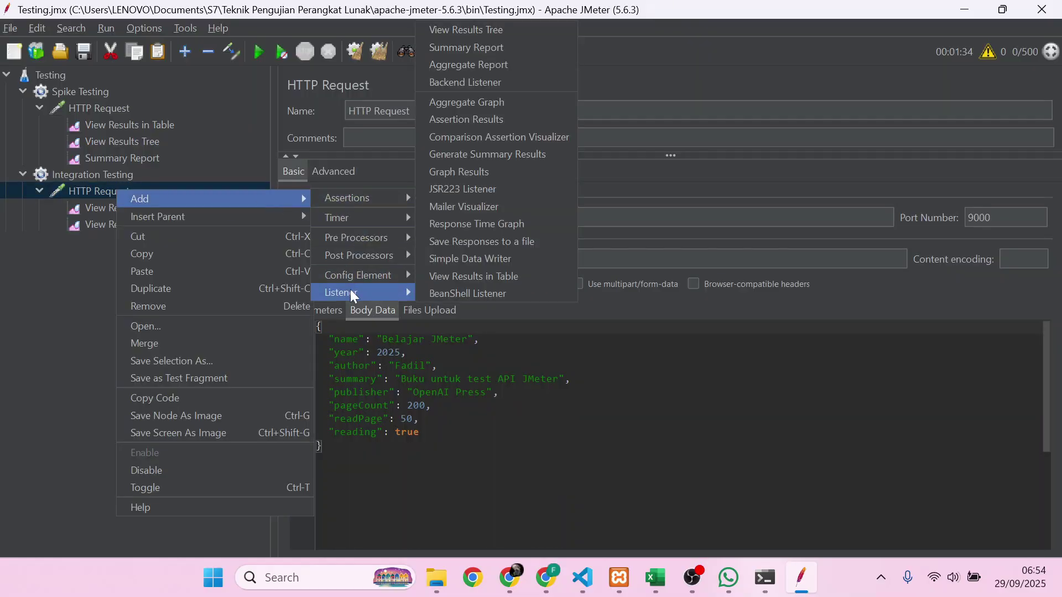
{"action": "mouse_move", "coordinate": [404, 290]}
{"action": "left_click", "coordinate": [469, 48]}
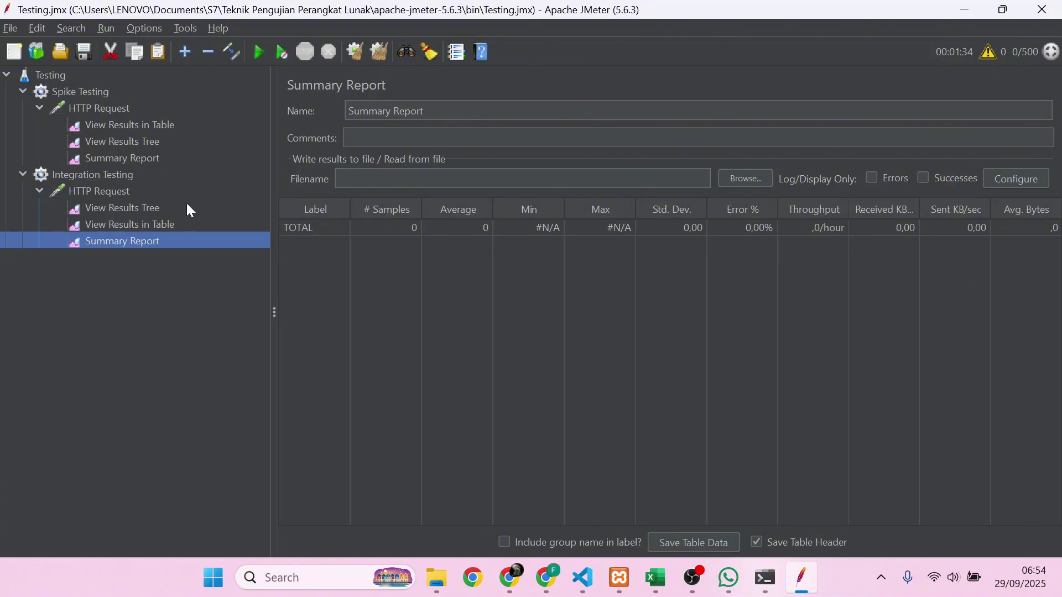
- Look over the new table and tree listeners and the HTTP Request settings
{"action": "left_click", "coordinate": [135, 224]}
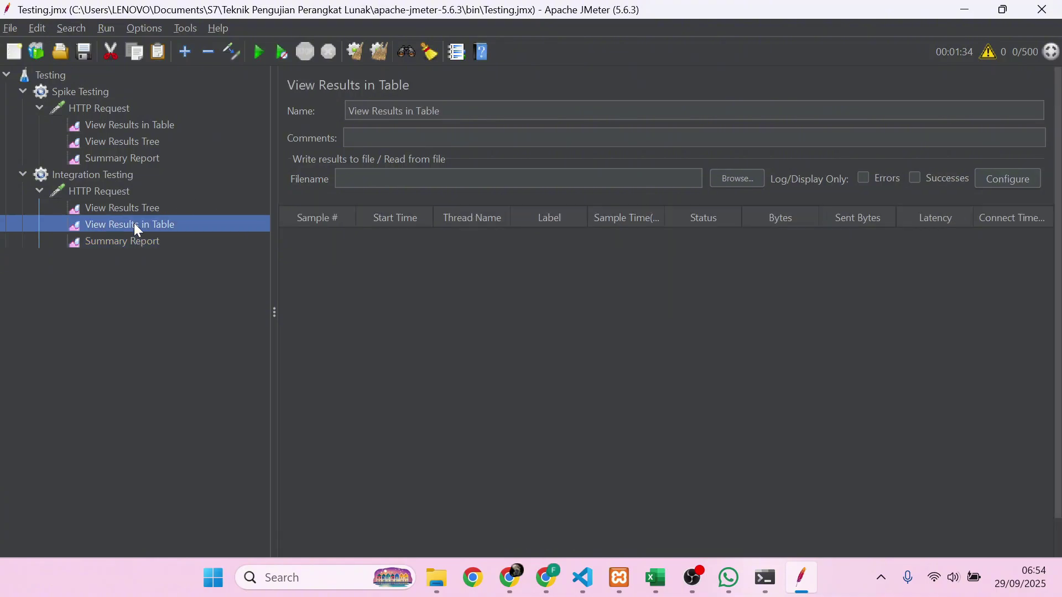
{"action": "left_click", "coordinate": [135, 215]}
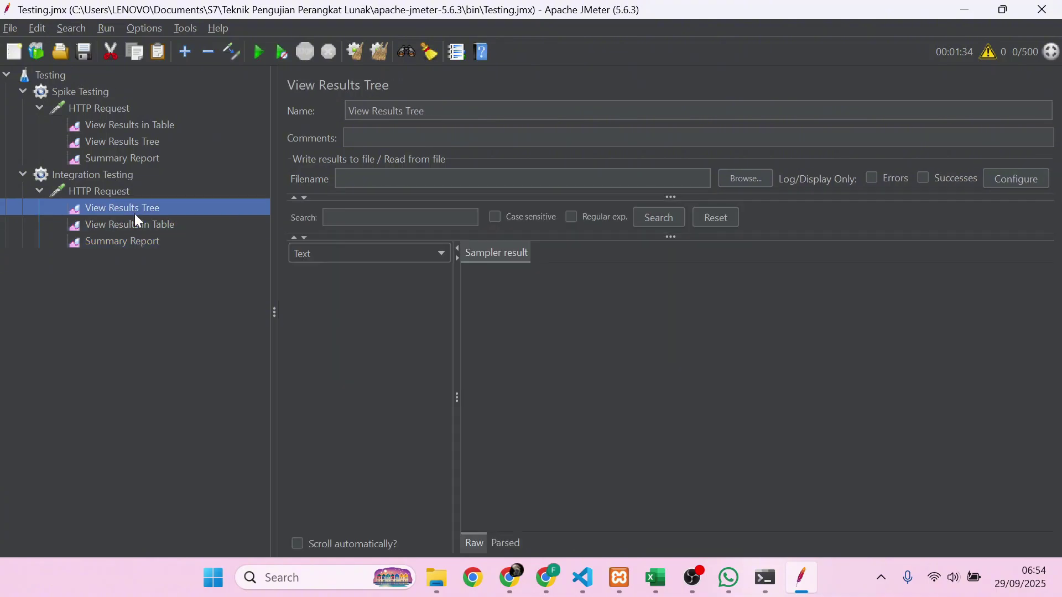
{"action": "left_click", "coordinate": [128, 190]}
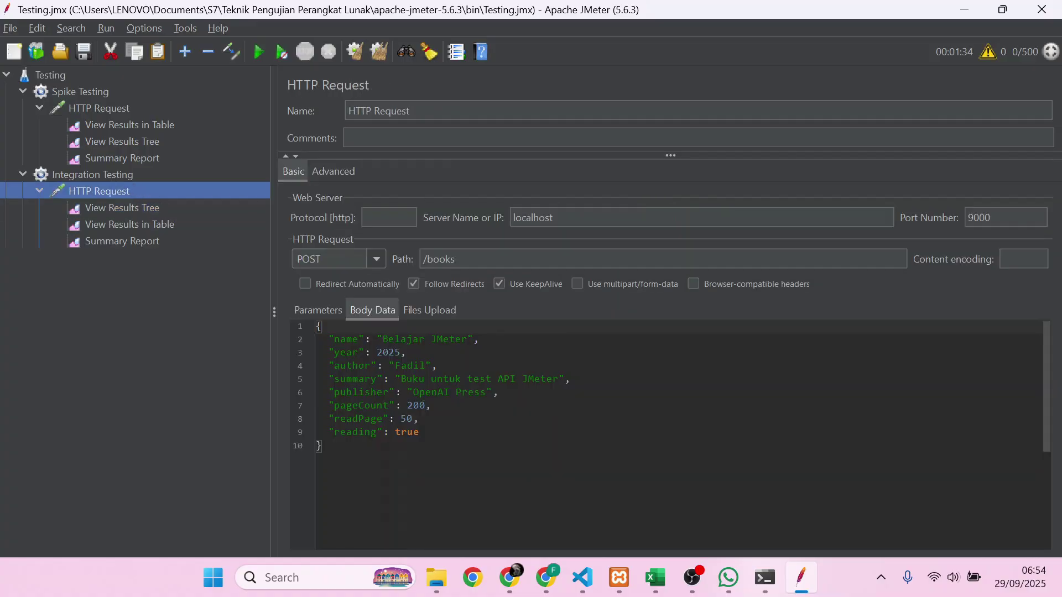
{"action": "left_click", "coordinate": [120, 110]}
- Disable the Spike Testing thread group
{"action": "left_click", "coordinate": [99, 91]}
{"action": "right_click", "coordinate": [98, 91]}
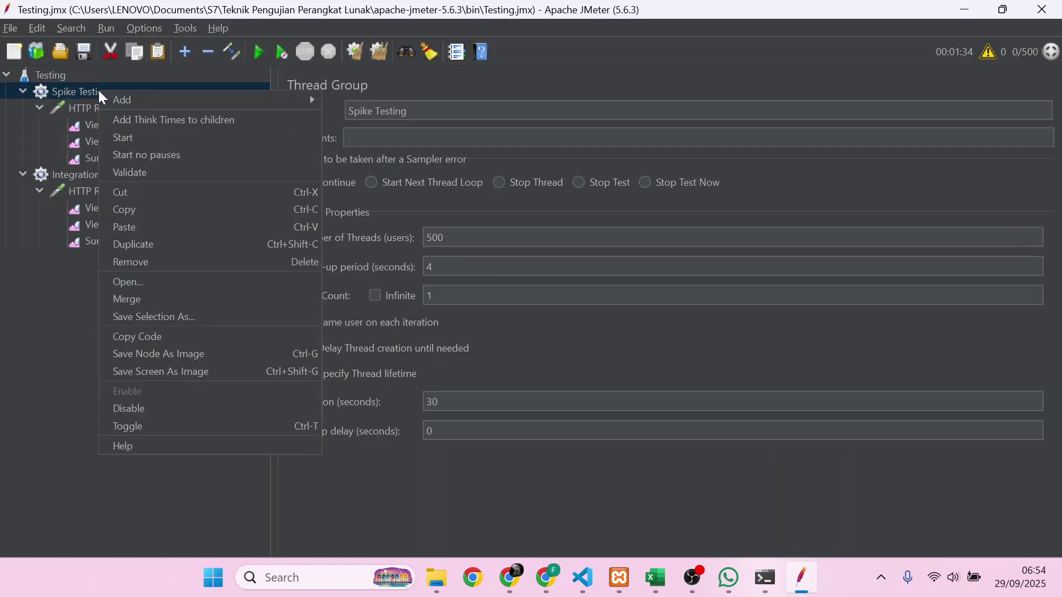
{"action": "left_click", "coordinate": [154, 408]}
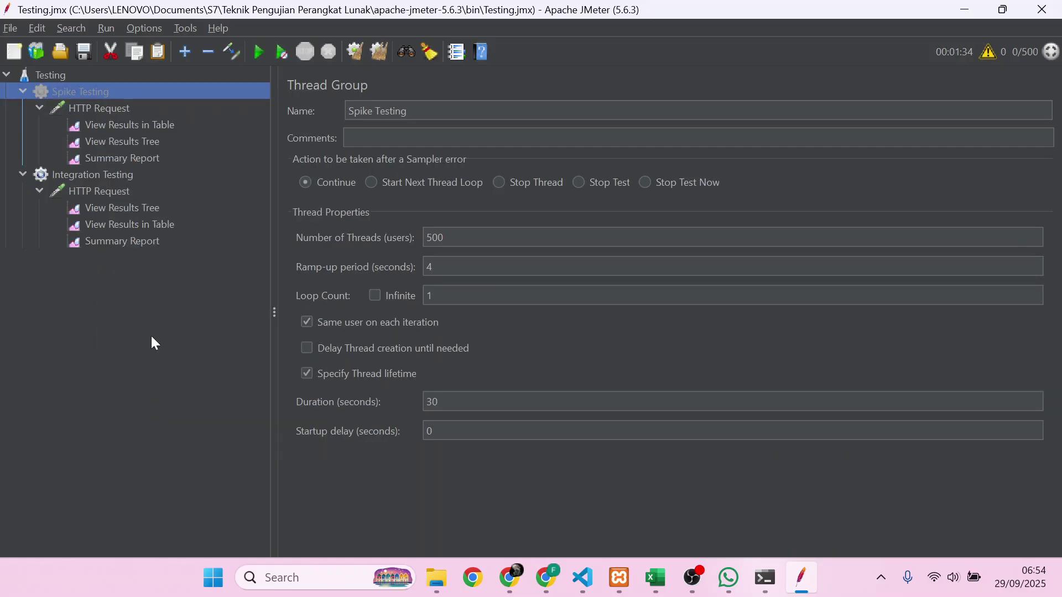
- Run the plan and inspect the first Integration Testing result in View Results Tree
{"action": "left_click", "coordinate": [261, 52]}
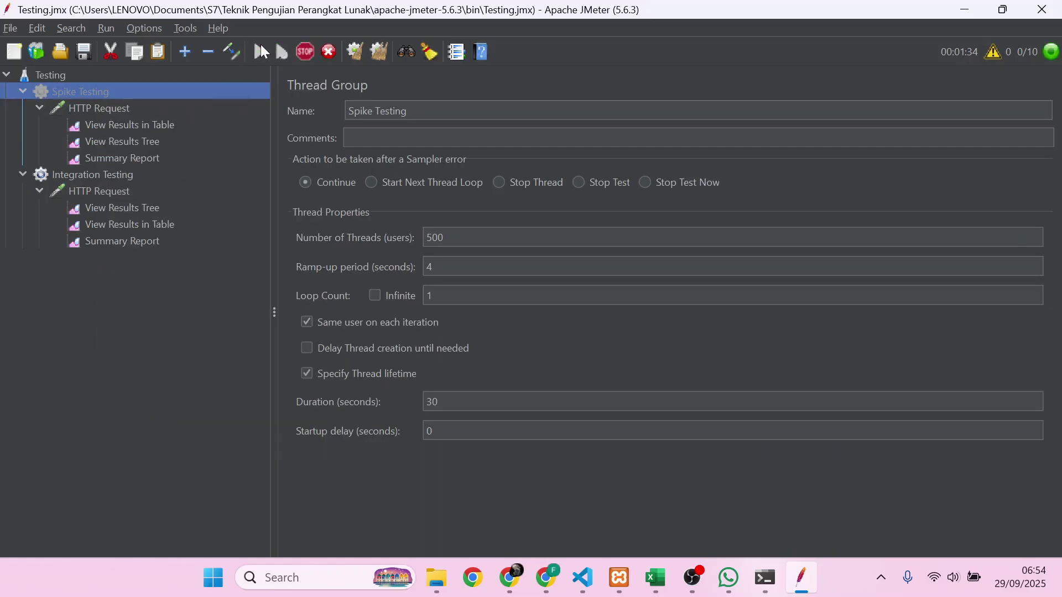
{"action": "left_click", "coordinate": [127, 209]}
{"action": "left_click", "coordinate": [339, 274]}
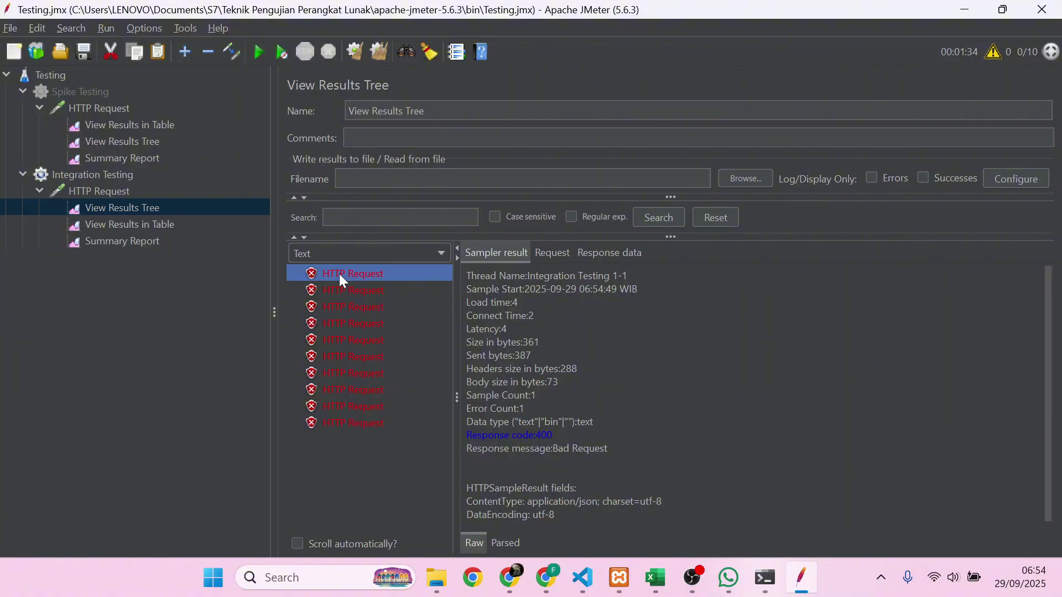
{"action": "left_click", "coordinate": [141, 192]}
- Add an HTTP Header Manager and drag it above the Integration Testing HTTP Request
{"action": "right_click", "coordinate": [141, 194]}
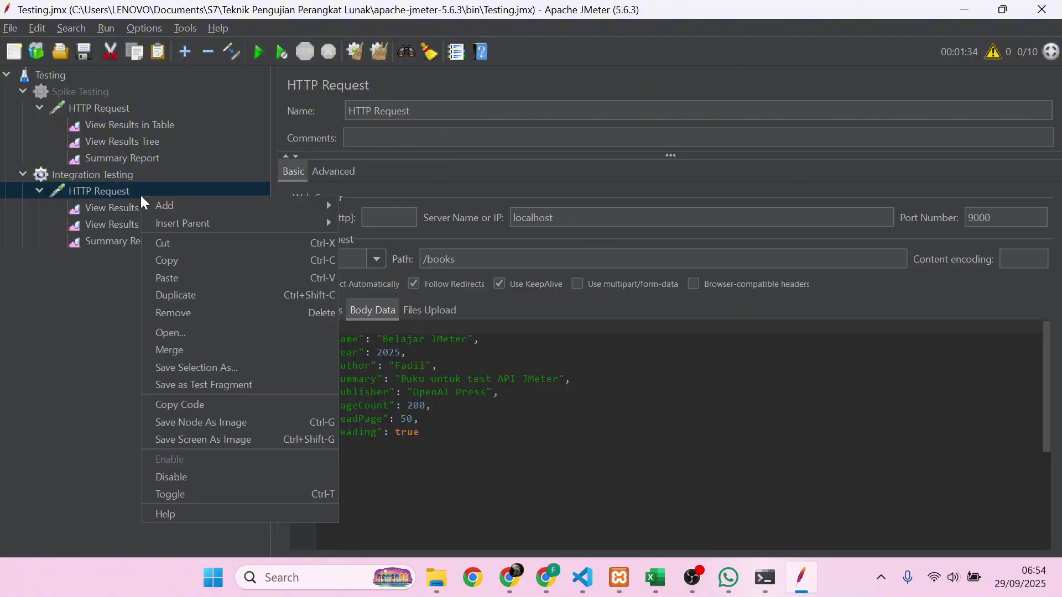
{"action": "mouse_move", "coordinate": [167, 206]}
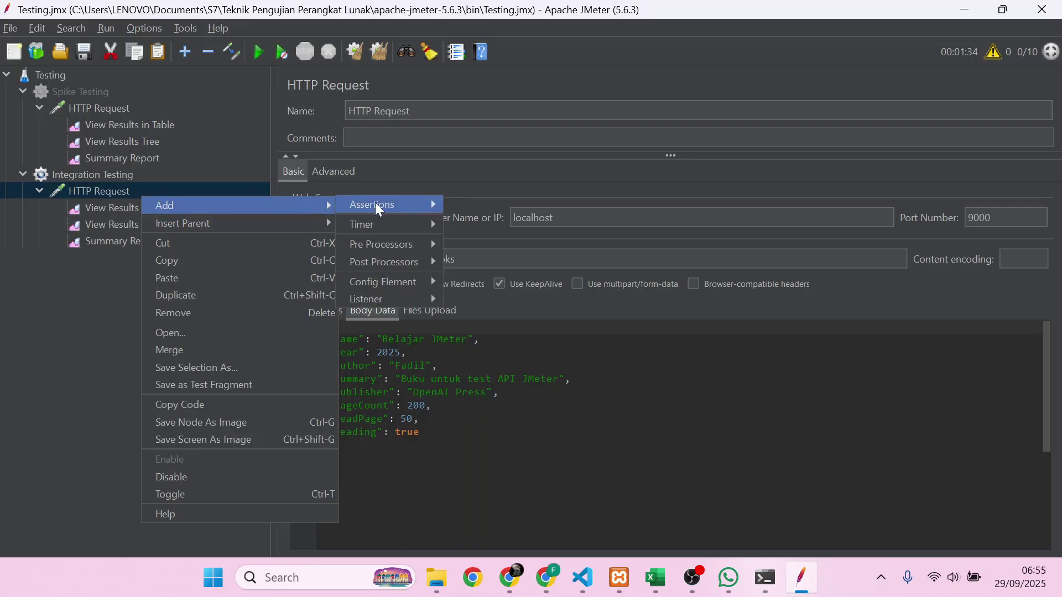
{"action": "mouse_move", "coordinate": [391, 283]}
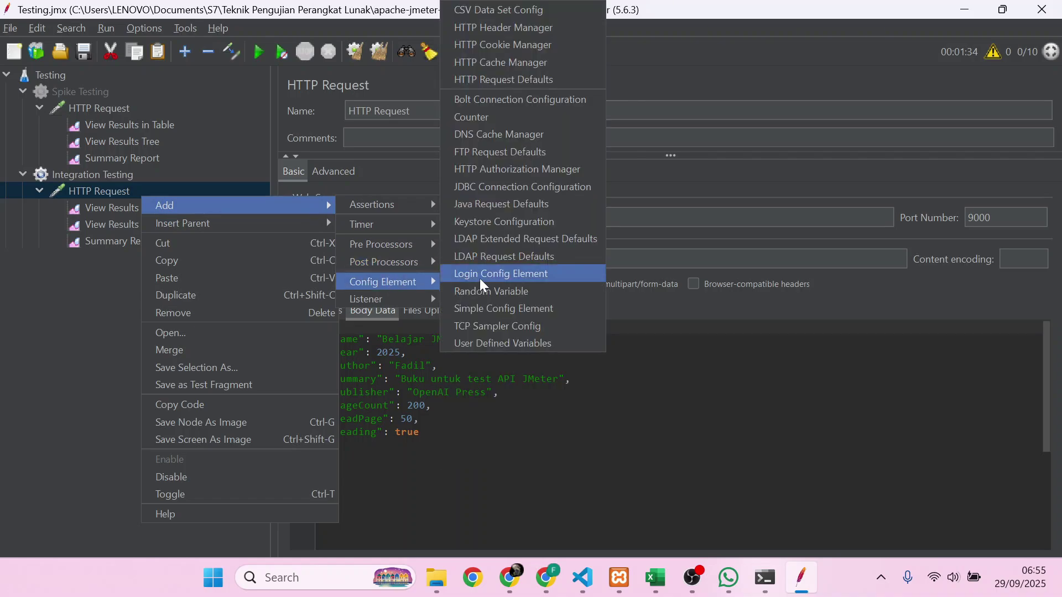
{"action": "left_click", "coordinate": [519, 29]}
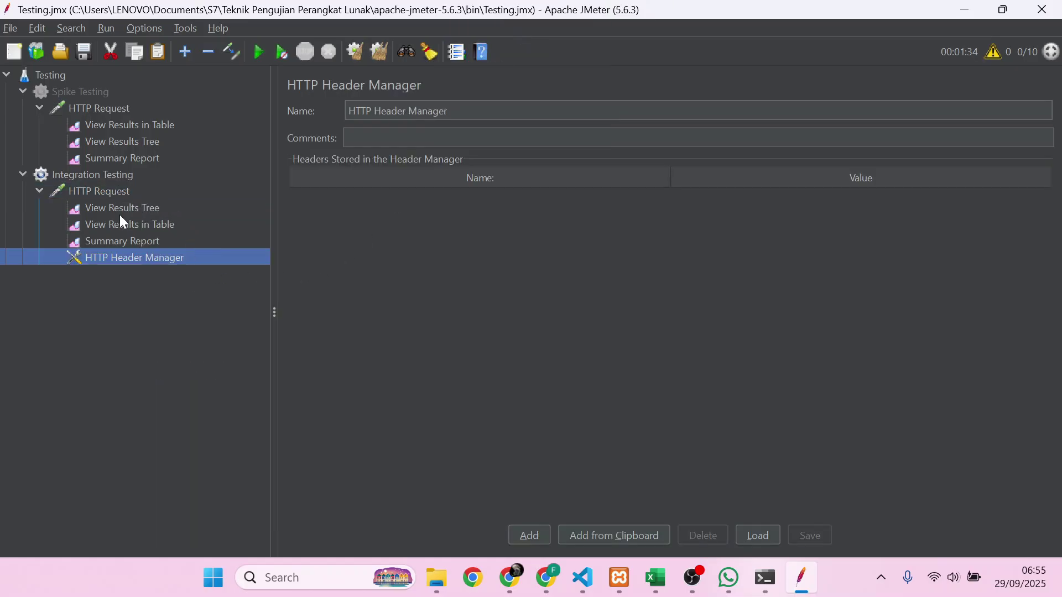
{"action": "left_click_drag", "start_coordinate": [103, 259], "coordinate": [94, 186]}
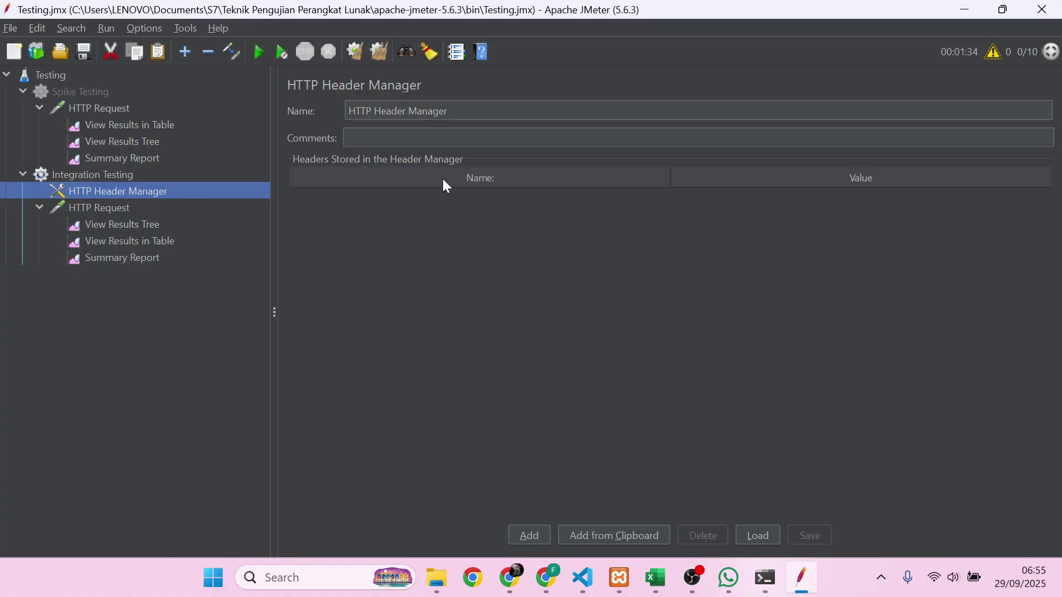
- Add a header row named Content-Type with value application/json to the header manager
{"action": "left_click", "coordinate": [536, 531]}
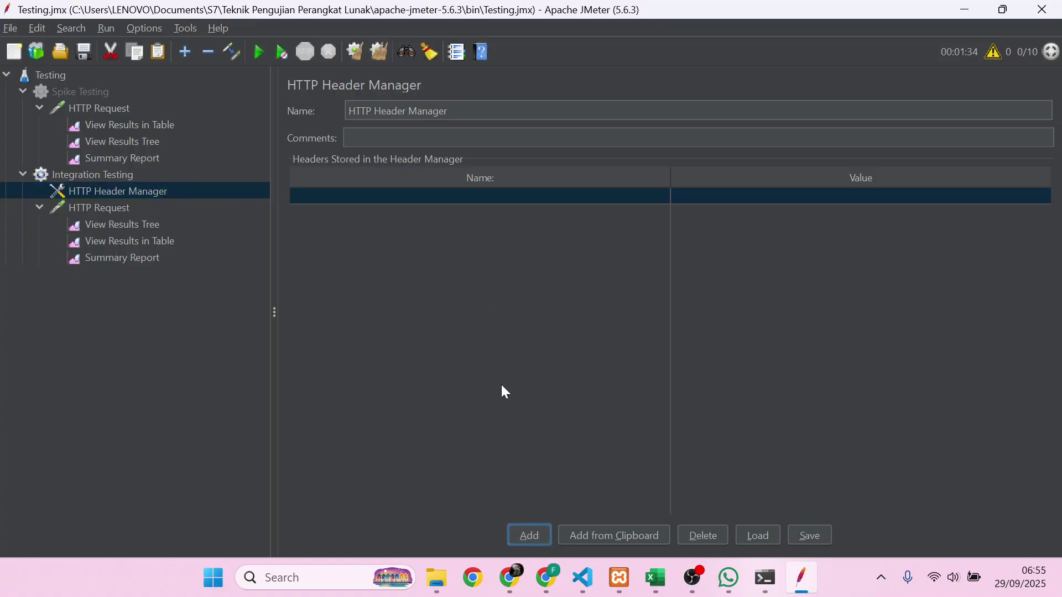
{"action": "left_click", "coordinate": [551, 196]}
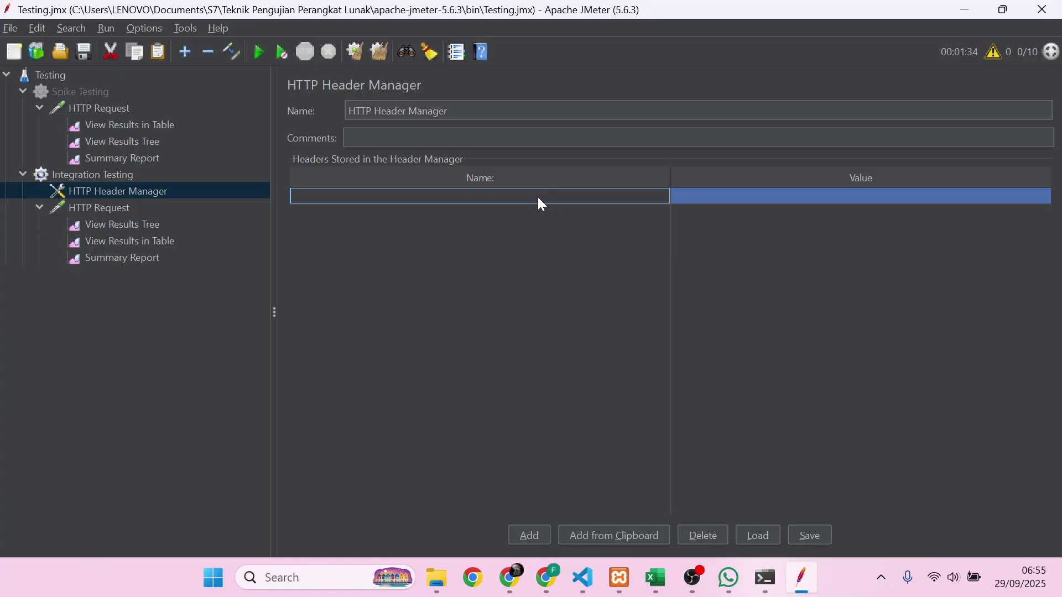
{"action": "double_click", "coordinate": [497, 203]}
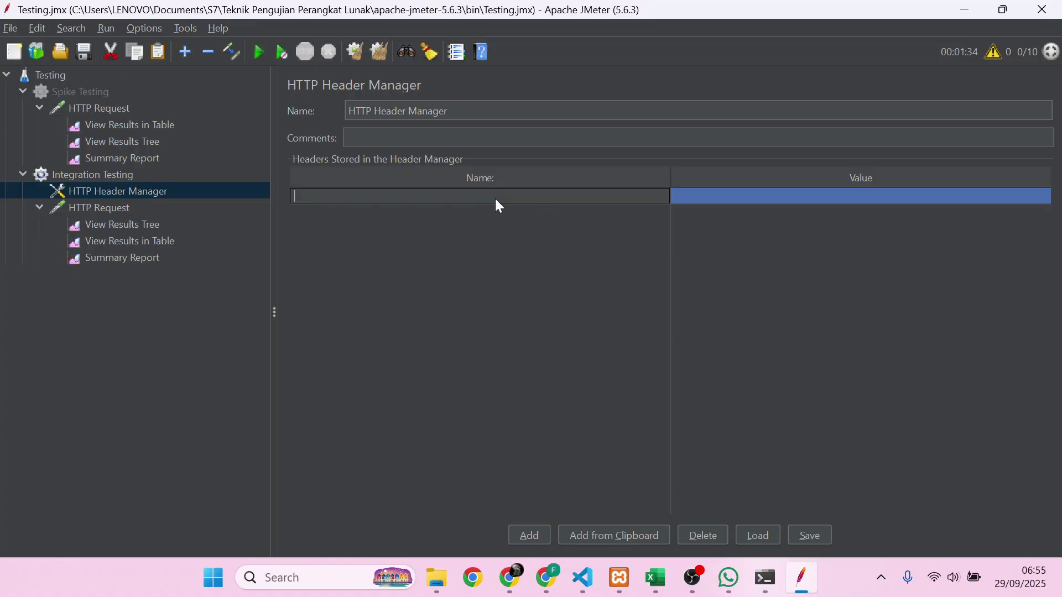
{"action": "key", "text": "super+v"}
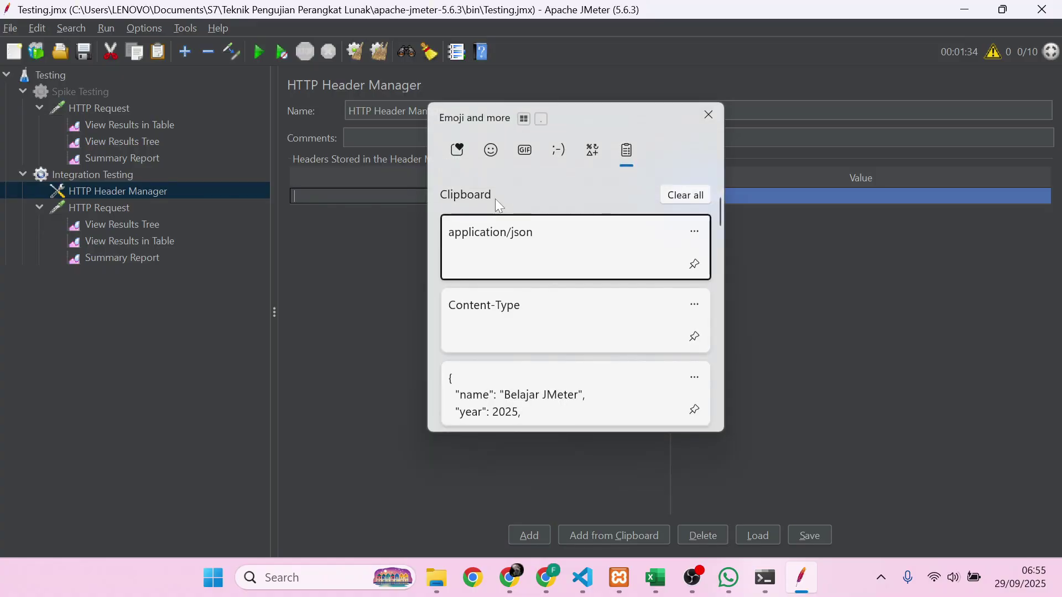
{"action": "key", "text": "Down"}
{"action": "key", "text": "Return"}
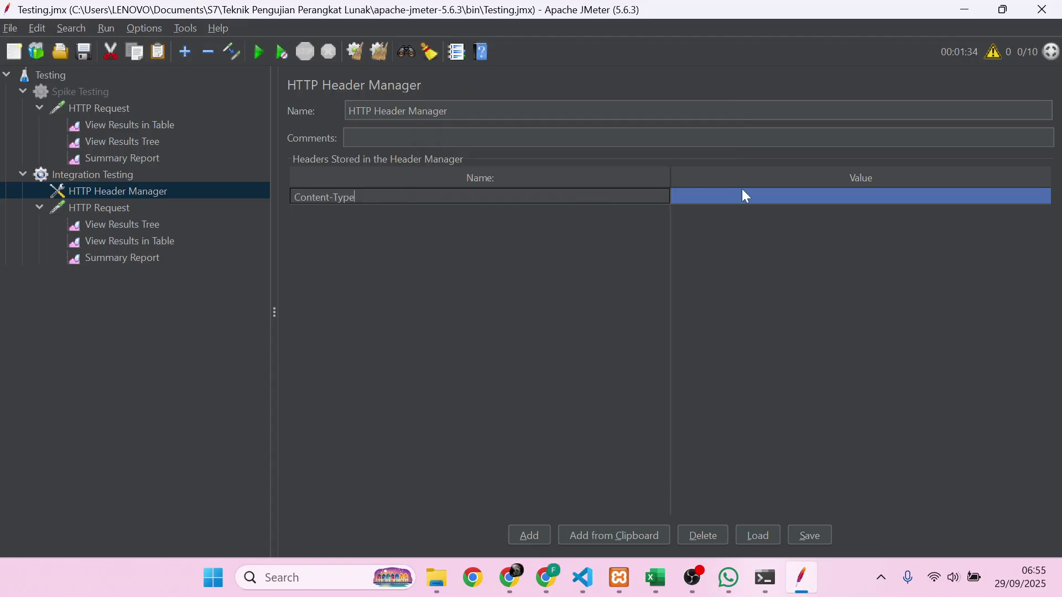
{"action": "double_click", "coordinate": [743, 196]}
{"action": "type", "text": "application/json"}
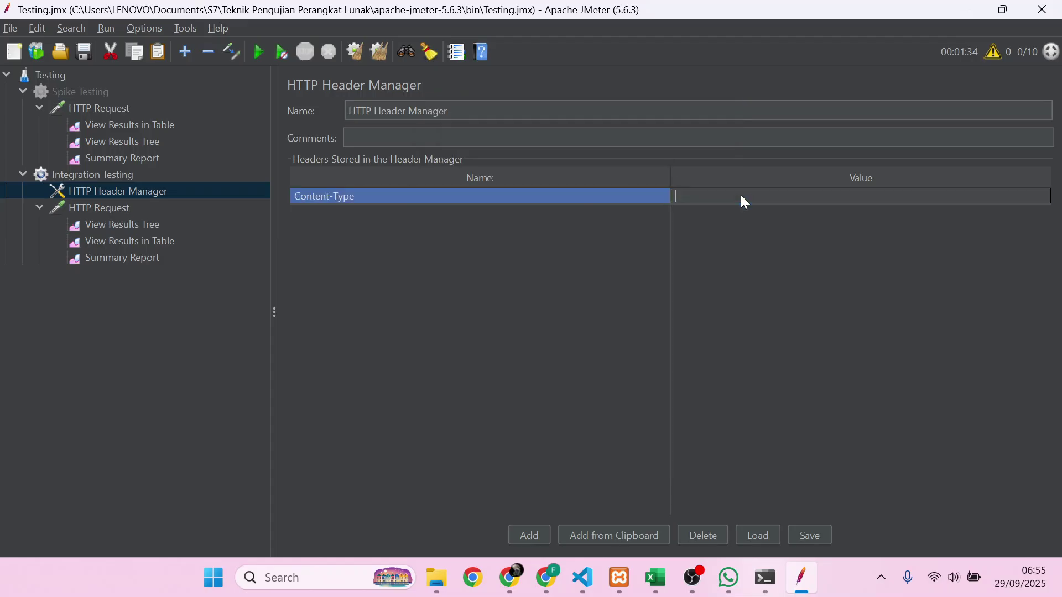
{"action": "key", "text": "super+v"}
{"action": "key", "text": "Escape"}
{"action": "key", "text": "Return"}
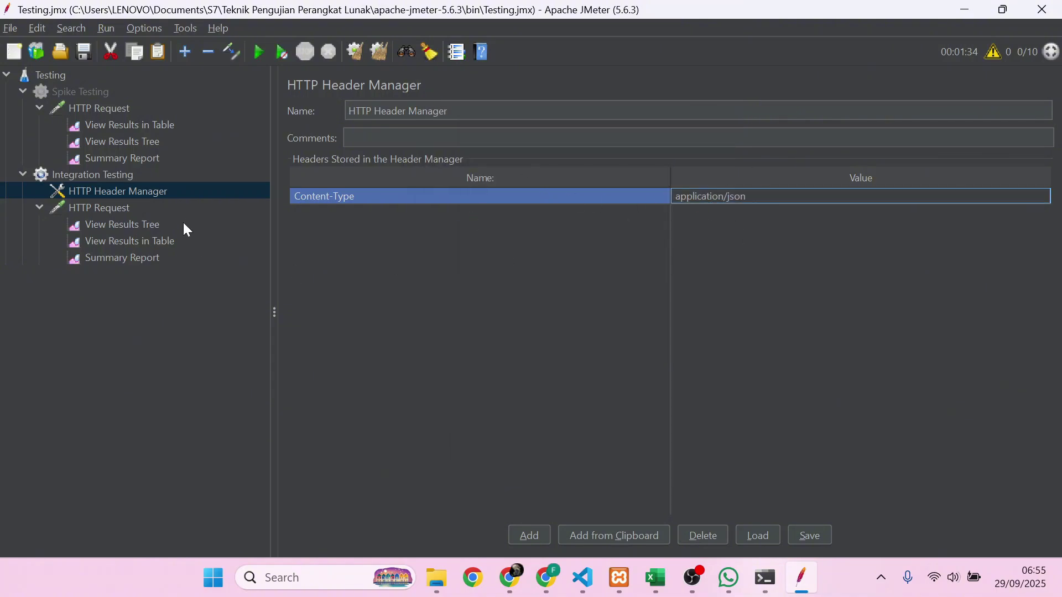
{"action": "left_click", "coordinate": [148, 208]}
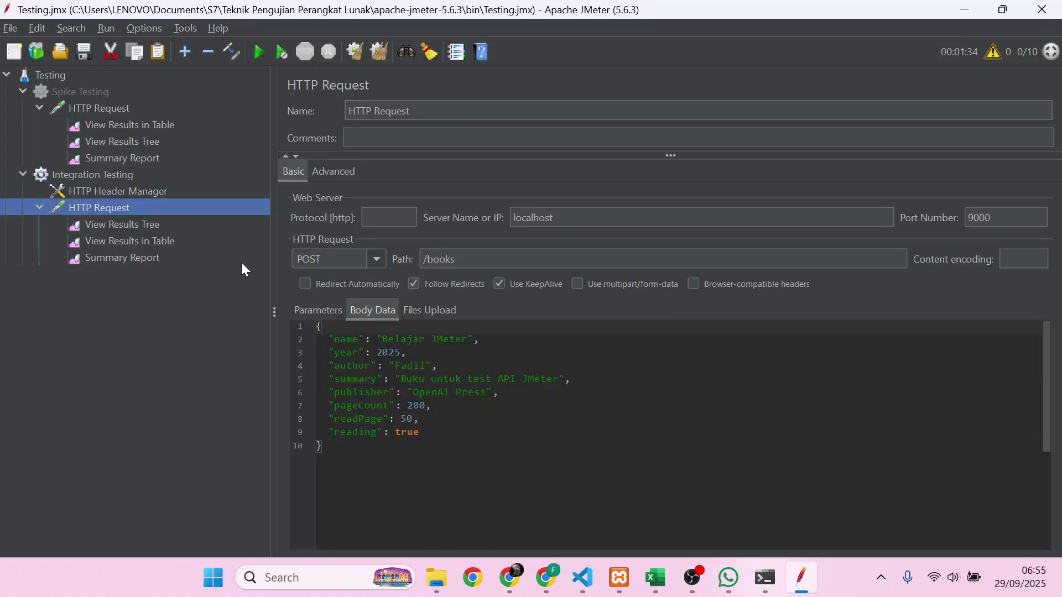
- Rerun Integration Testing and compare results-table row 10 (failed) with row 11 (passing)
{"action": "left_click", "coordinate": [267, 51]}
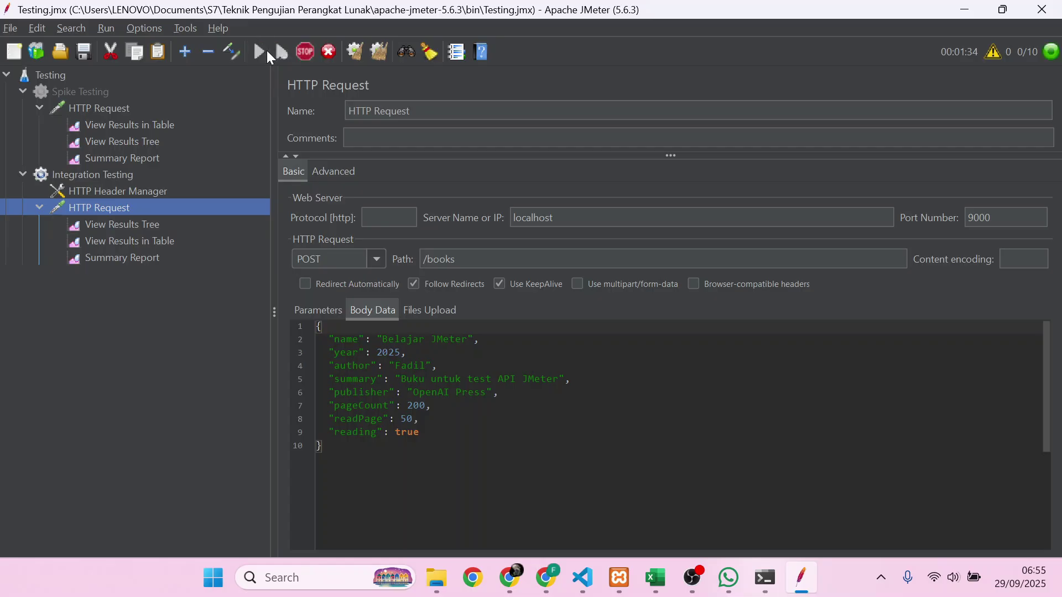
{"action": "left_click", "coordinate": [98, 224]}
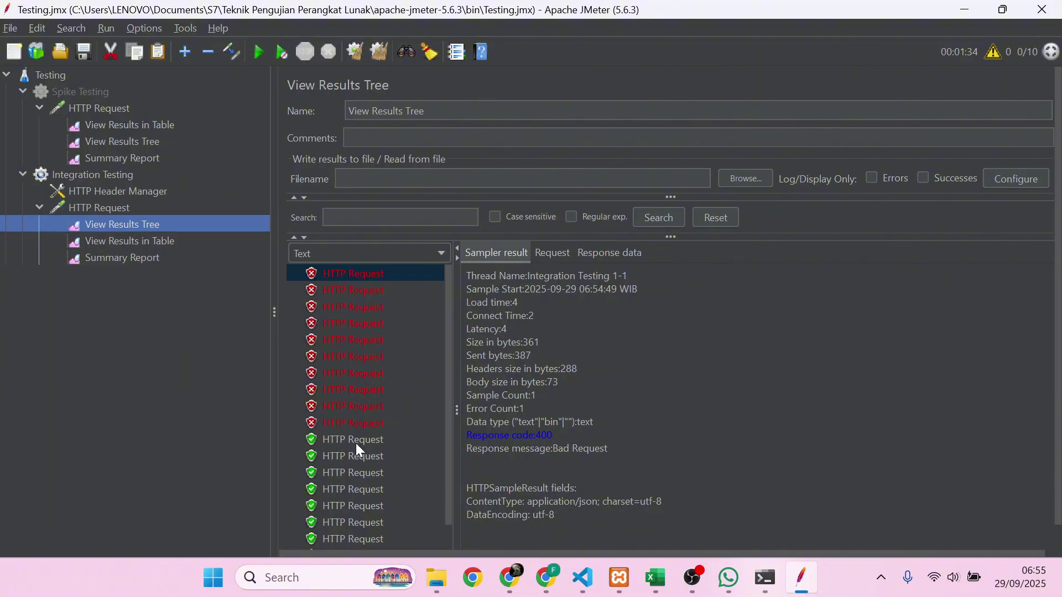
{"action": "left_click", "coordinate": [161, 243]}
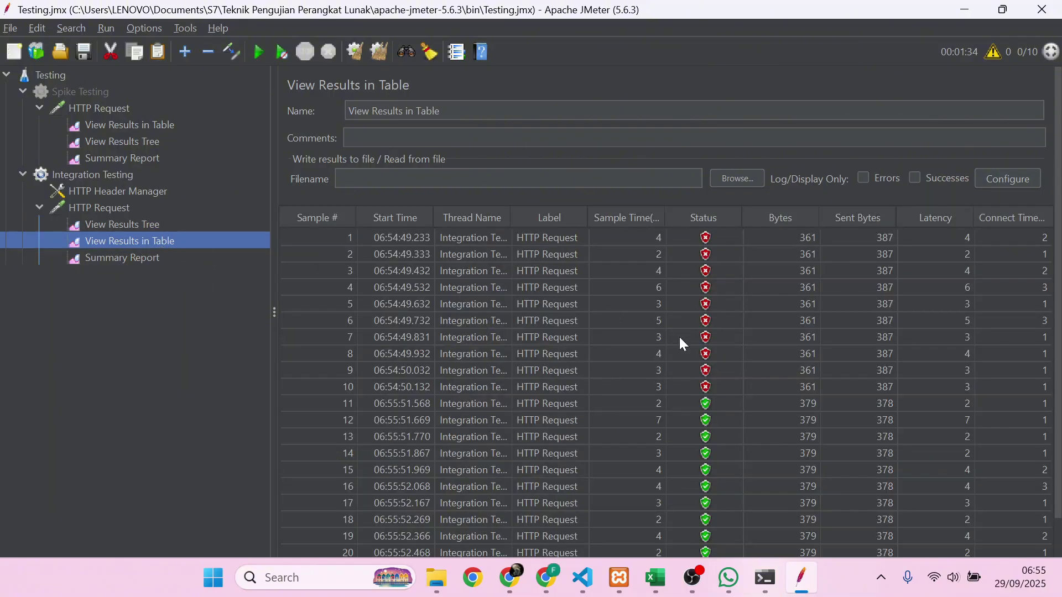
{"action": "left_click", "coordinate": [706, 387]}
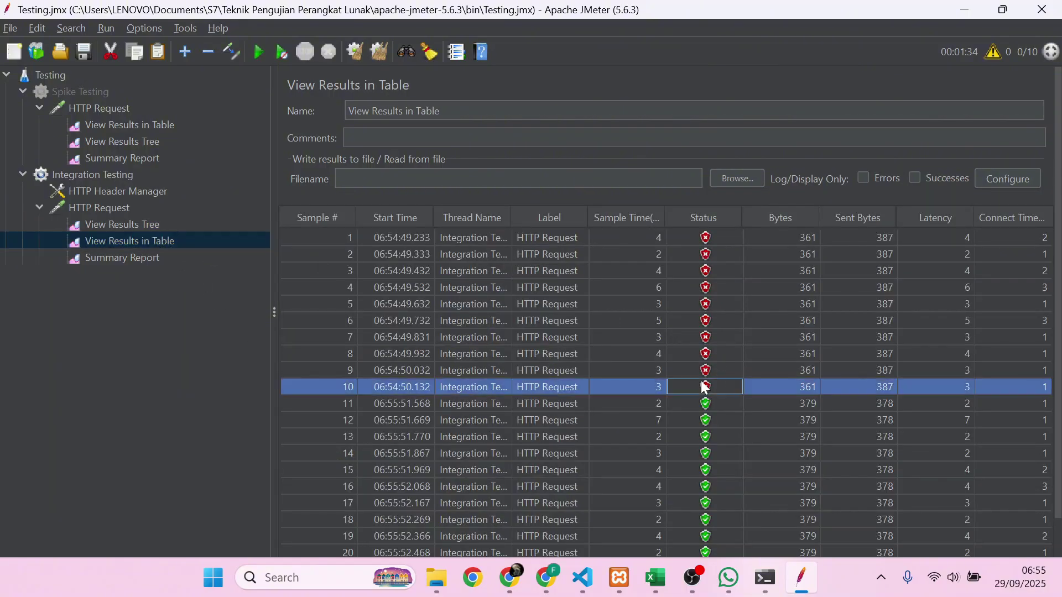
{"action": "left_click", "coordinate": [643, 404]}
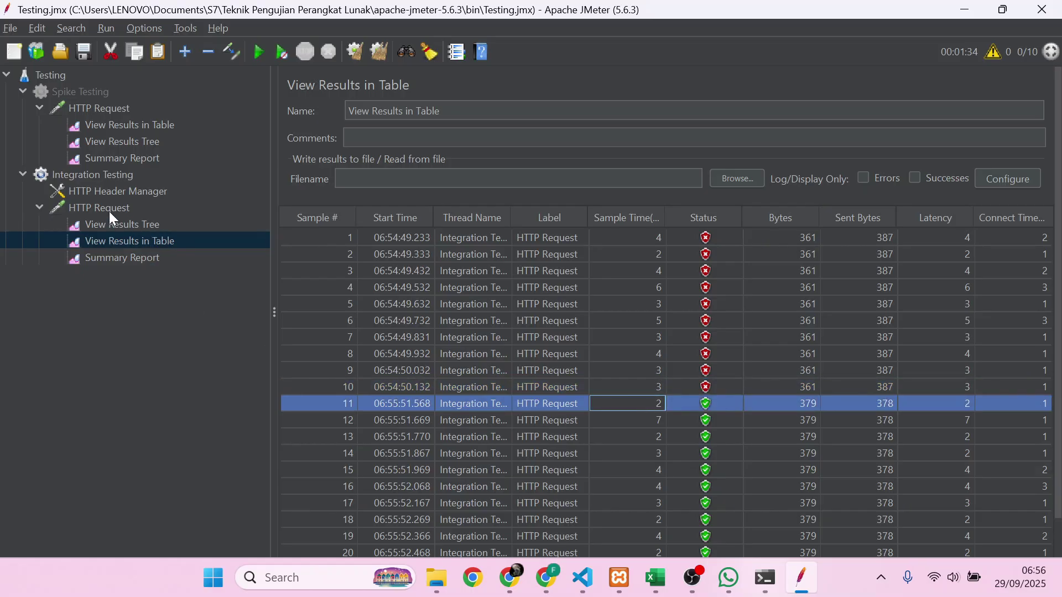
- Inspect the first passing sample's 201 Created result, response body, headers and sent request
{"action": "left_click", "coordinate": [130, 225]}
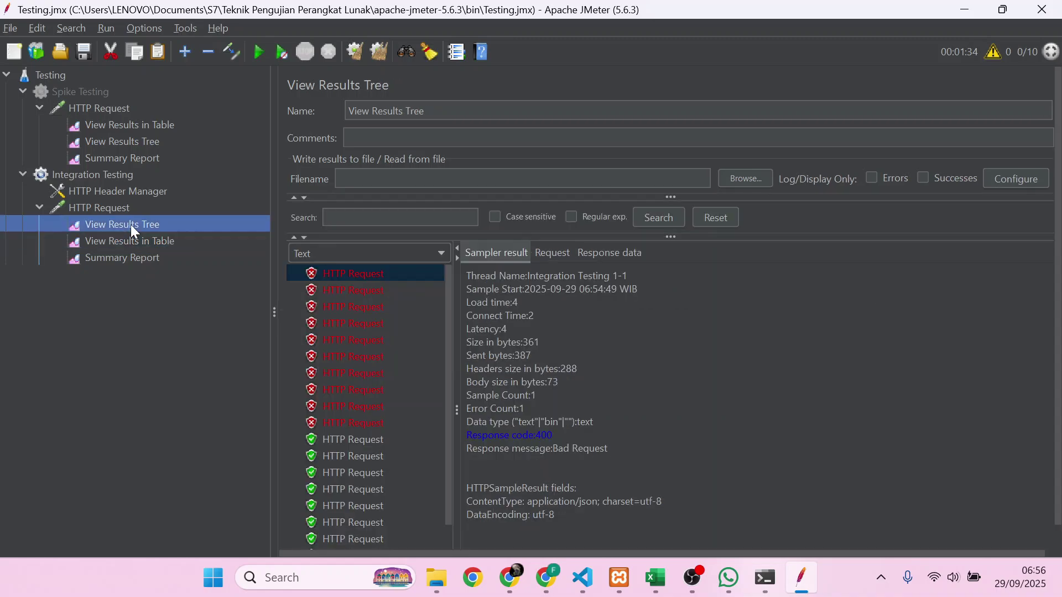
{"action": "left_click", "coordinate": [348, 435]}
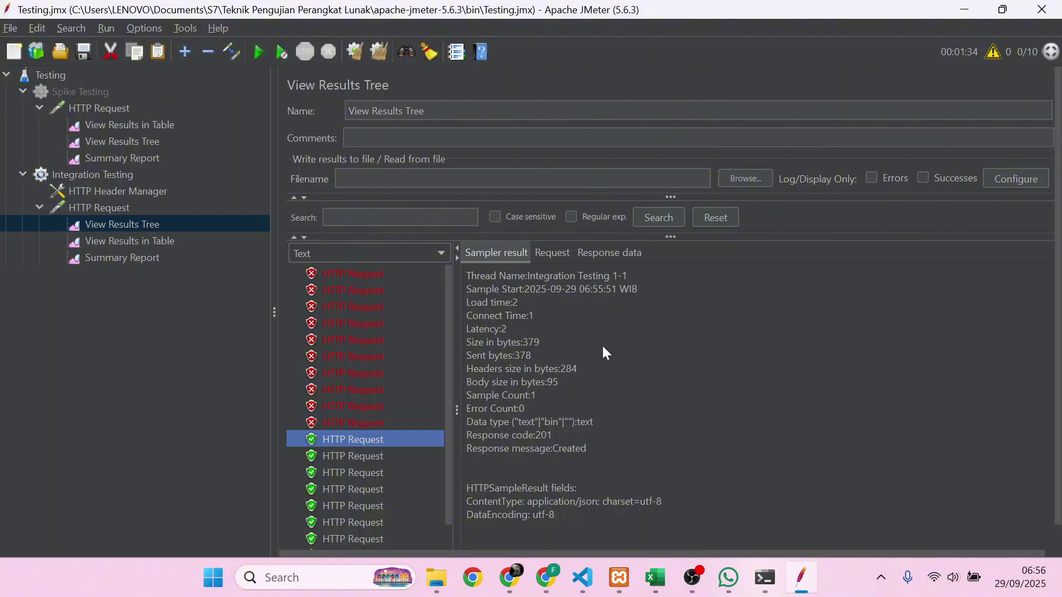
{"action": "left_click", "coordinate": [619, 248]}
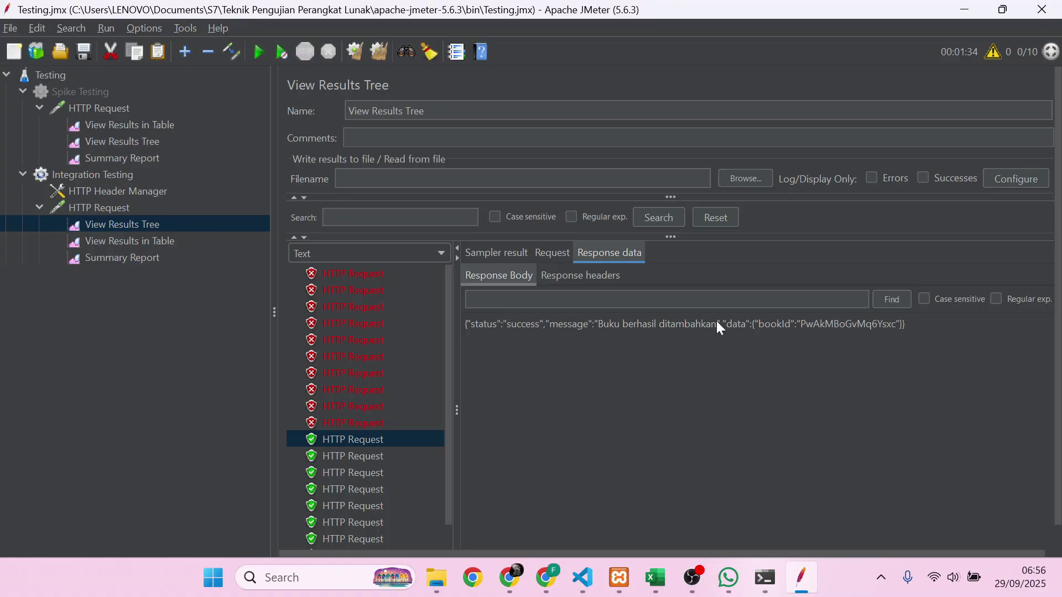
{"action": "left_click", "coordinate": [579, 275]}
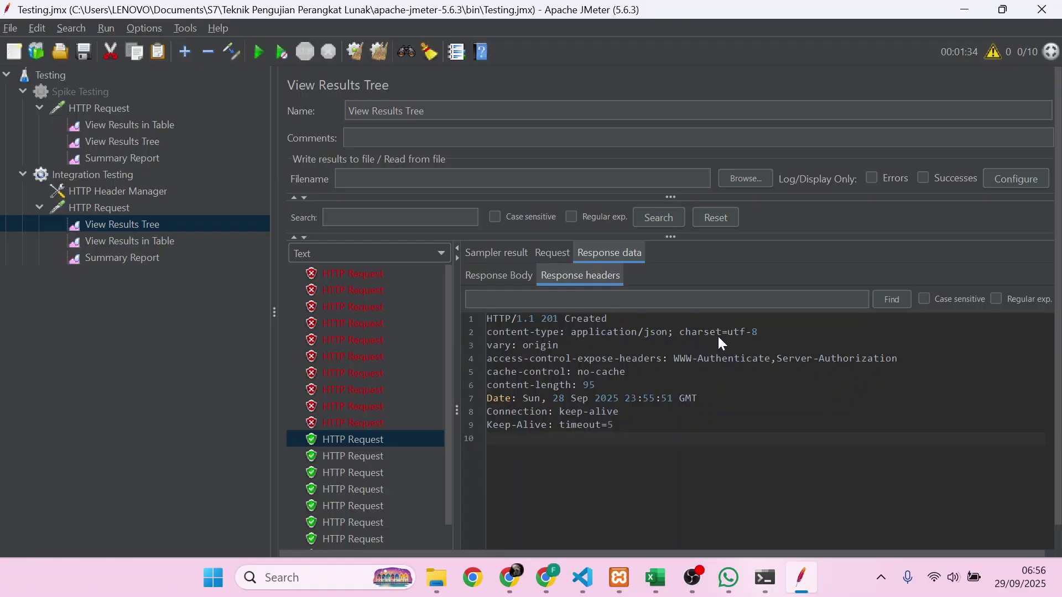
{"action": "left_click", "coordinate": [544, 255]}
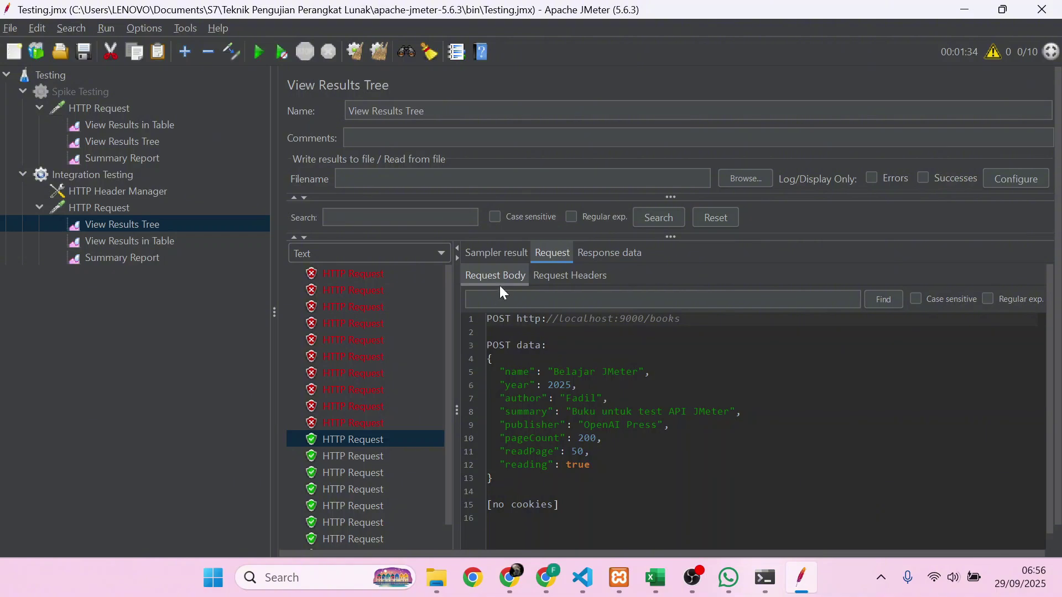
{"action": "left_click", "coordinate": [503, 254]}
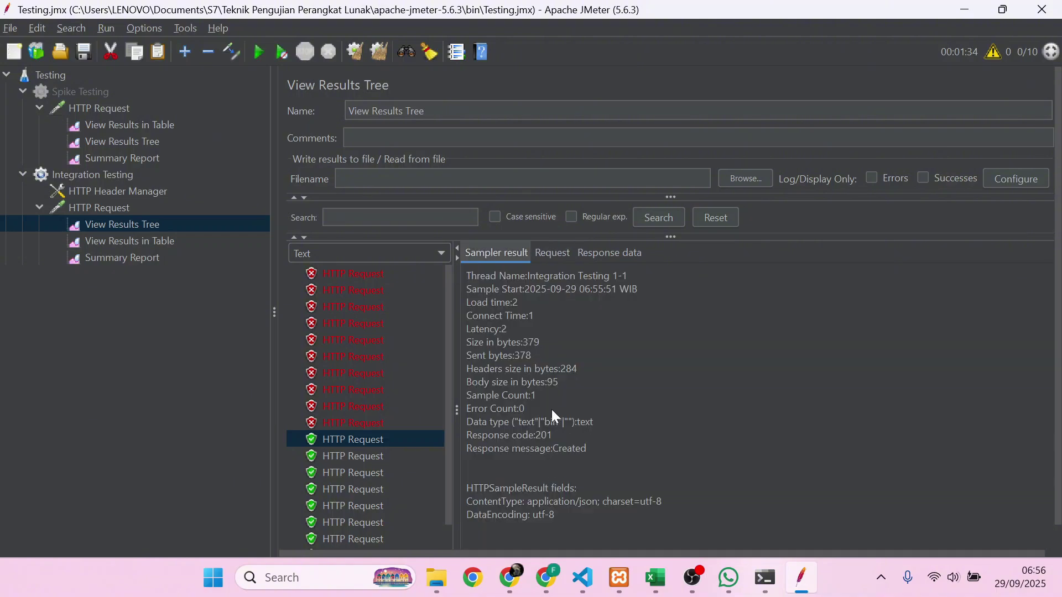
{"action": "left_click", "coordinate": [614, 258]}
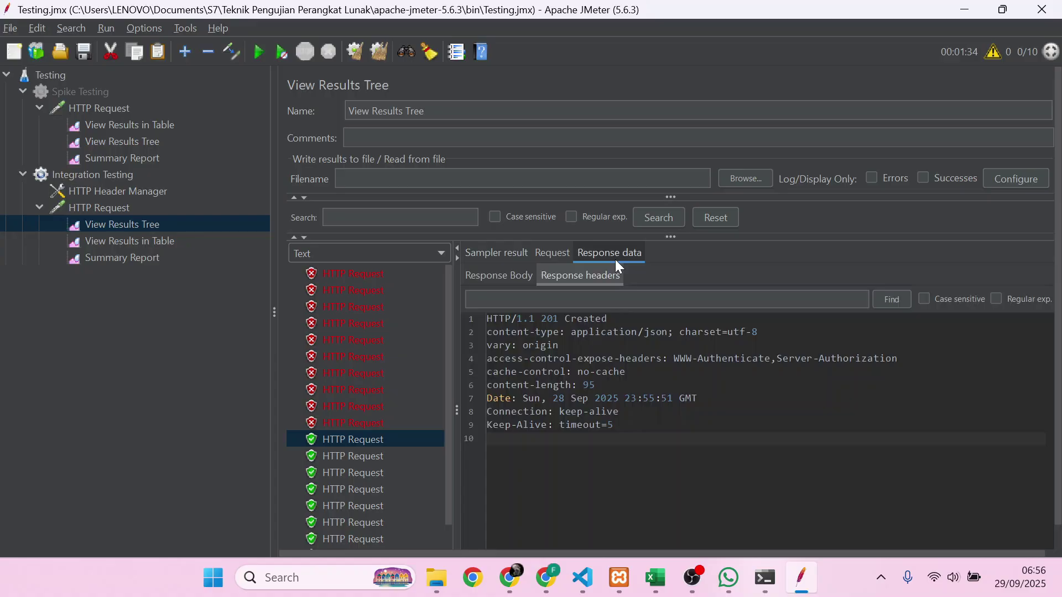
{"action": "left_click", "coordinate": [542, 255]}
{"action": "left_click", "coordinate": [509, 254]}
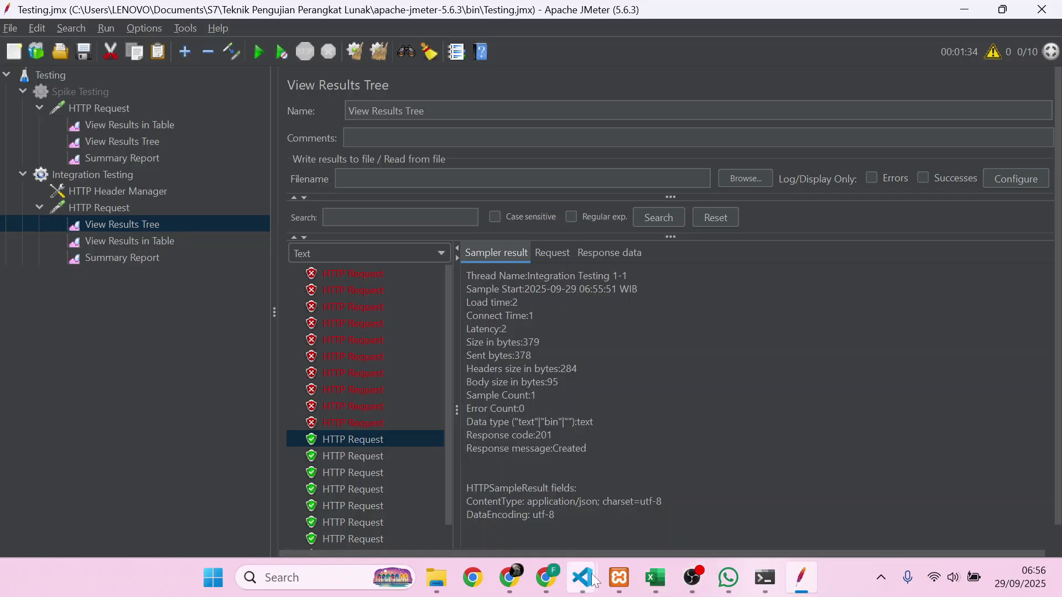
- In VS Code, collapse the terminal and scroll through addBookHandler in handler.js
{"action": "mouse_move", "coordinate": [594, 581]}
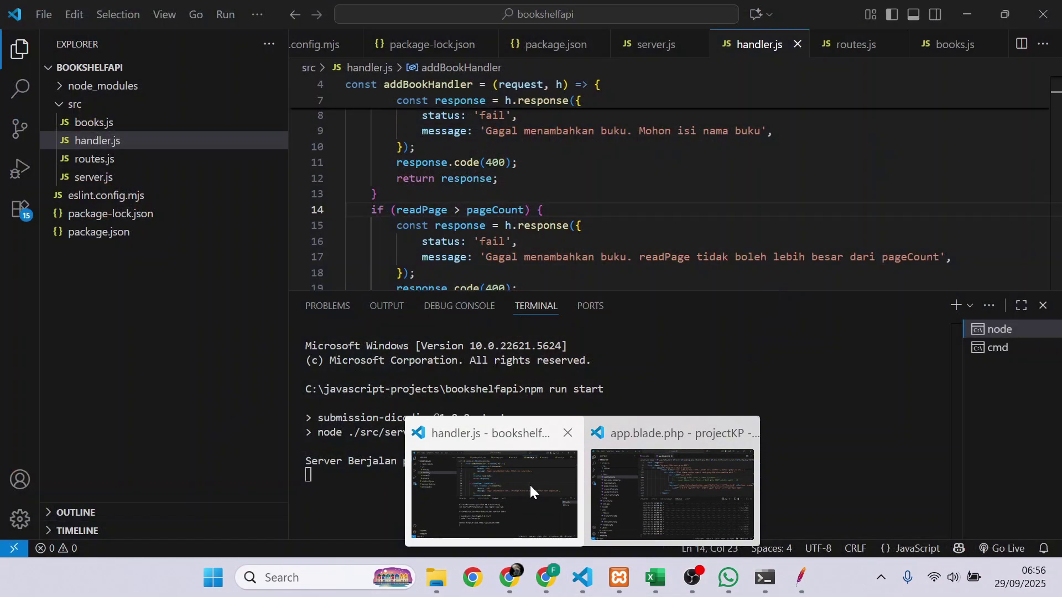
{"action": "left_click", "coordinate": [529, 484]}
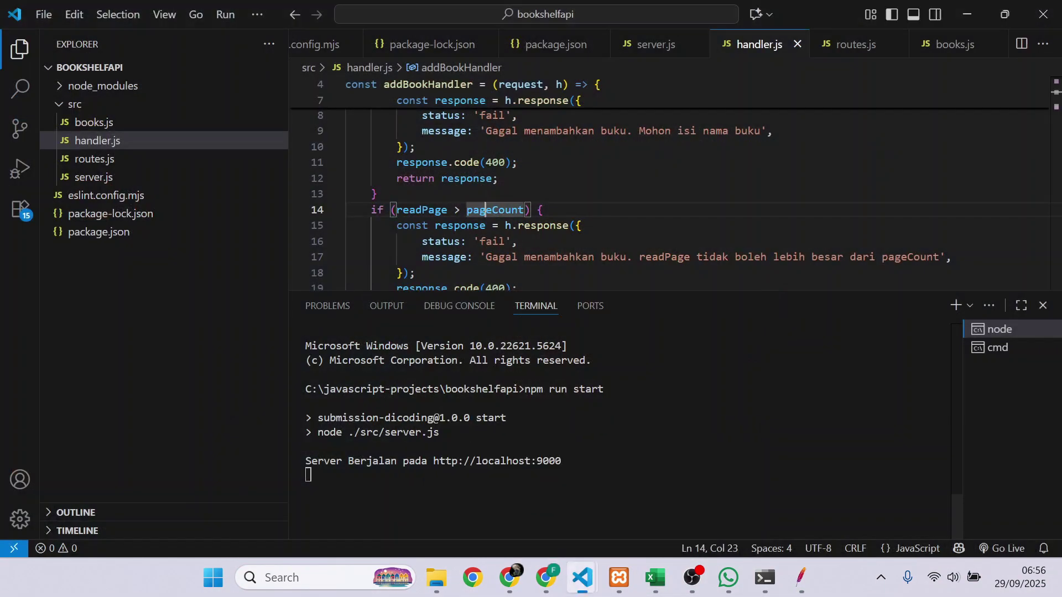
{"action": "scroll", "coordinate": [619, 277], "scroll_direction": "up", "scroll_amount": 2}
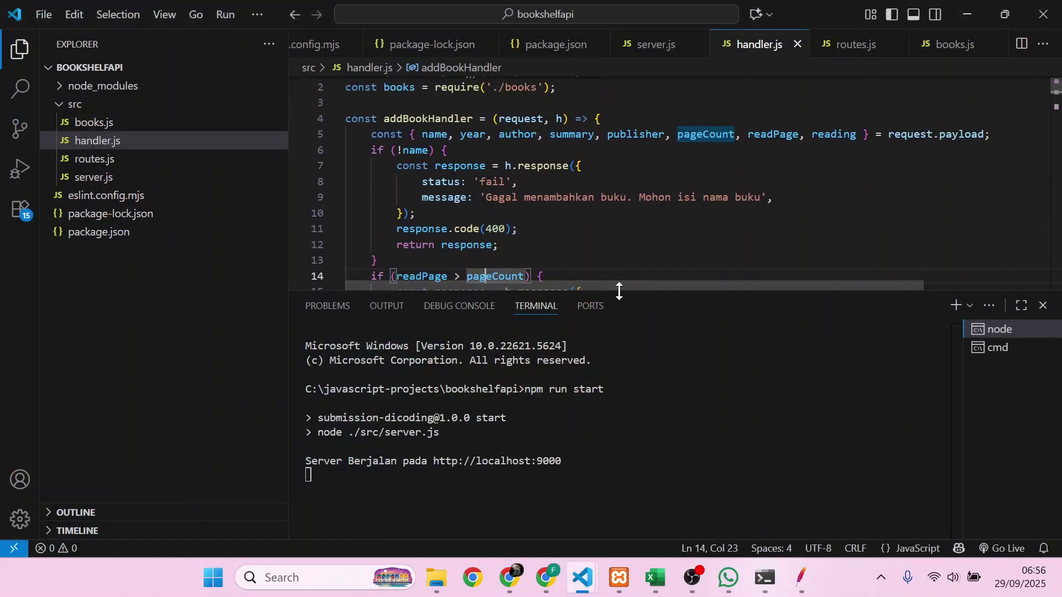
{"action": "left_click_drag", "start_coordinate": [618, 291], "coordinate": [619, 531]}
{"action": "scroll", "coordinate": [620, 387], "scroll_direction": "up", "scroll_amount": 1}
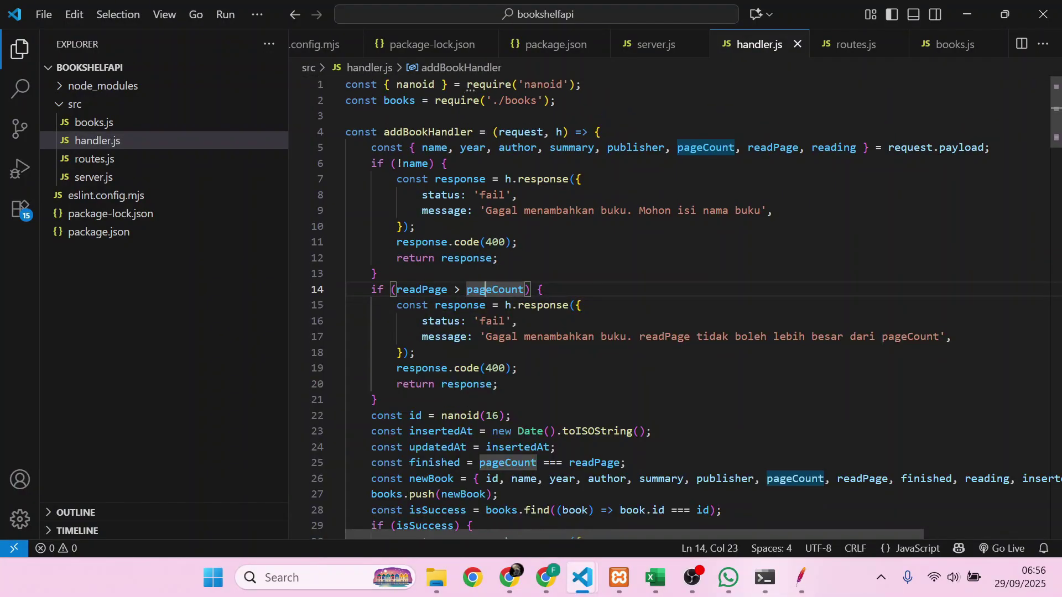
{"action": "scroll", "coordinate": [619, 387], "scroll_direction": "down", "scroll_amount": 2}
{"action": "scroll", "coordinate": [620, 387], "scroll_direction": "up", "scroll_amount": 1}
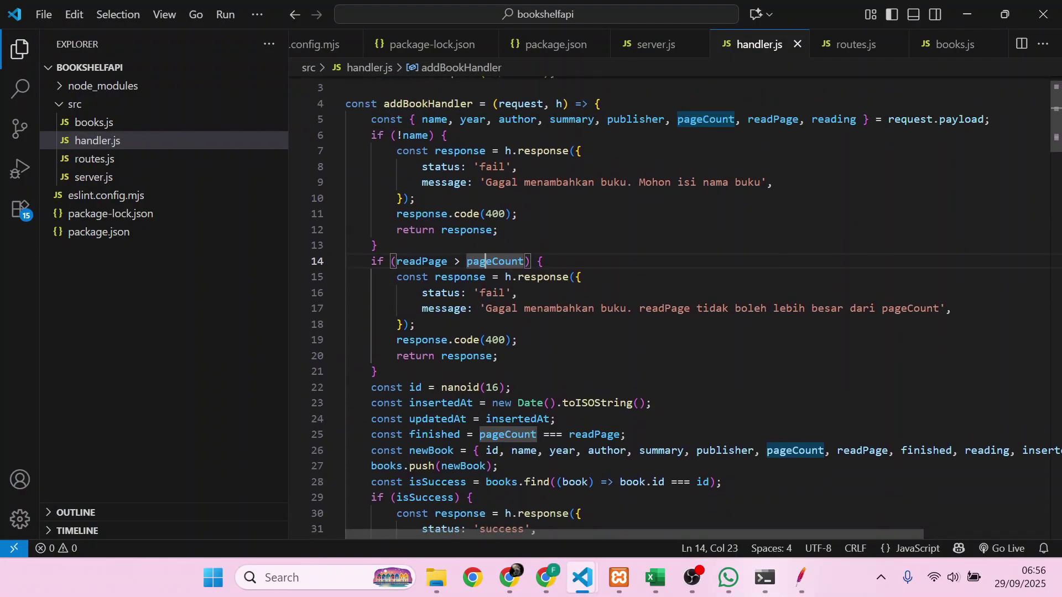
{"action": "scroll", "coordinate": [619, 387], "scroll_direction": "down", "scroll_amount": 5}
{"action": "scroll", "coordinate": [619, 387], "scroll_direction": "down", "scroll_amount": 1}
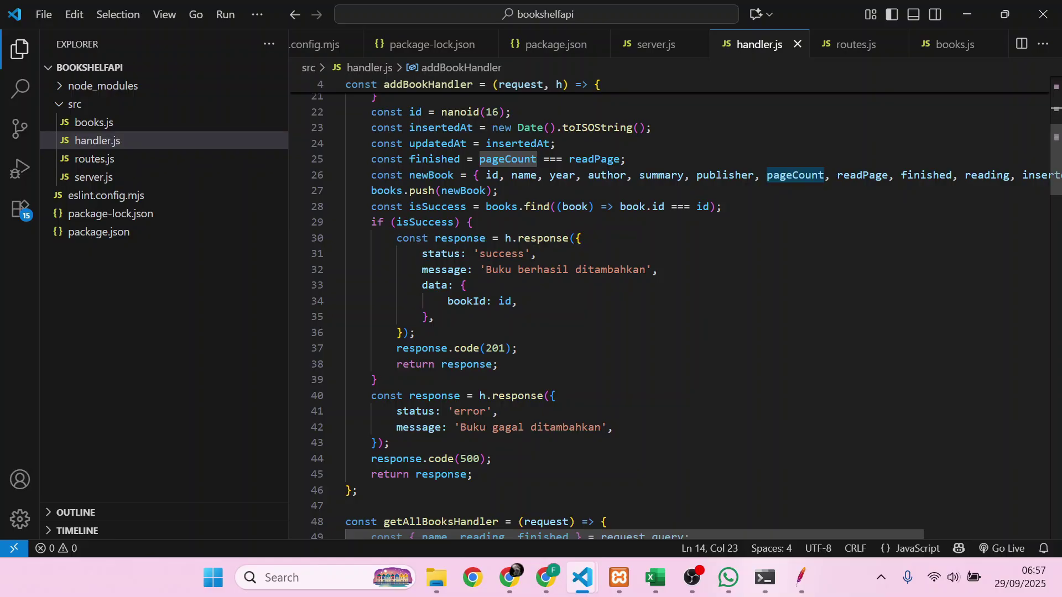
{"action": "key", "text": "alt+Tab"}
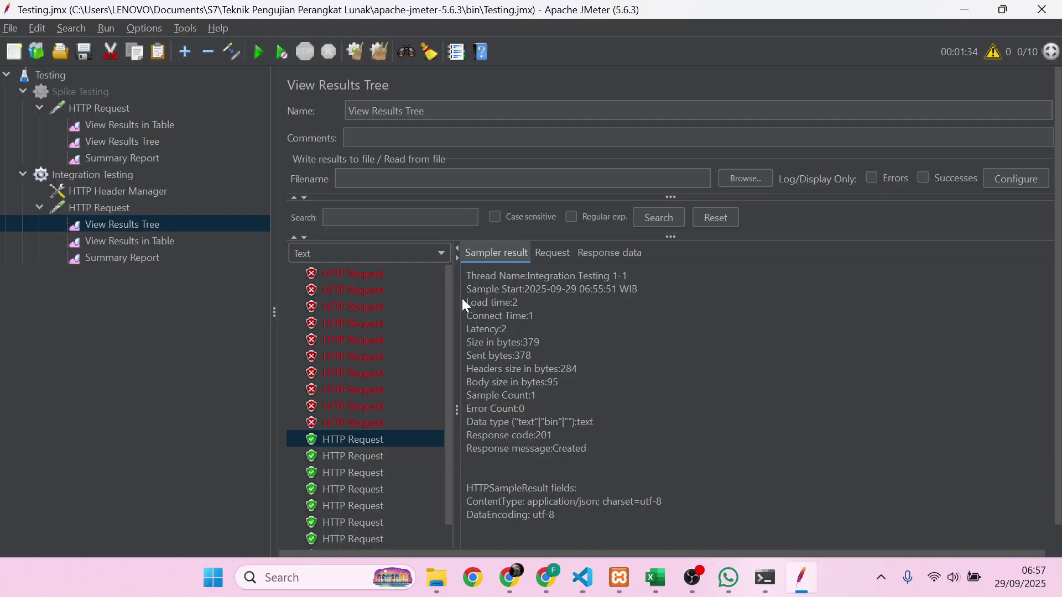
- Review the sample's sent request body and its JSON success response
{"action": "left_click", "coordinate": [597, 251]}
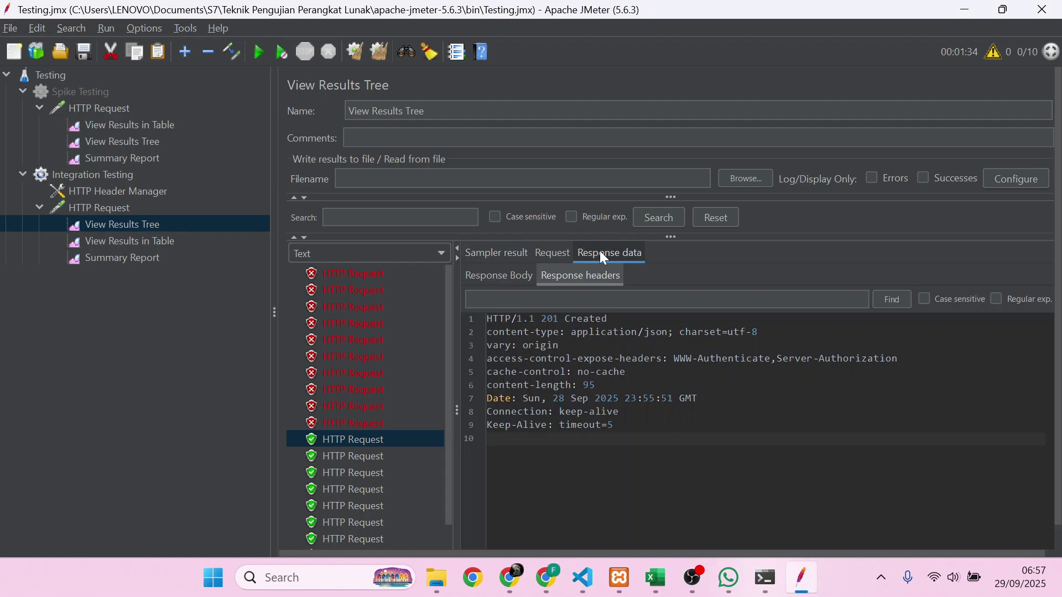
{"action": "left_click", "coordinate": [534, 258]}
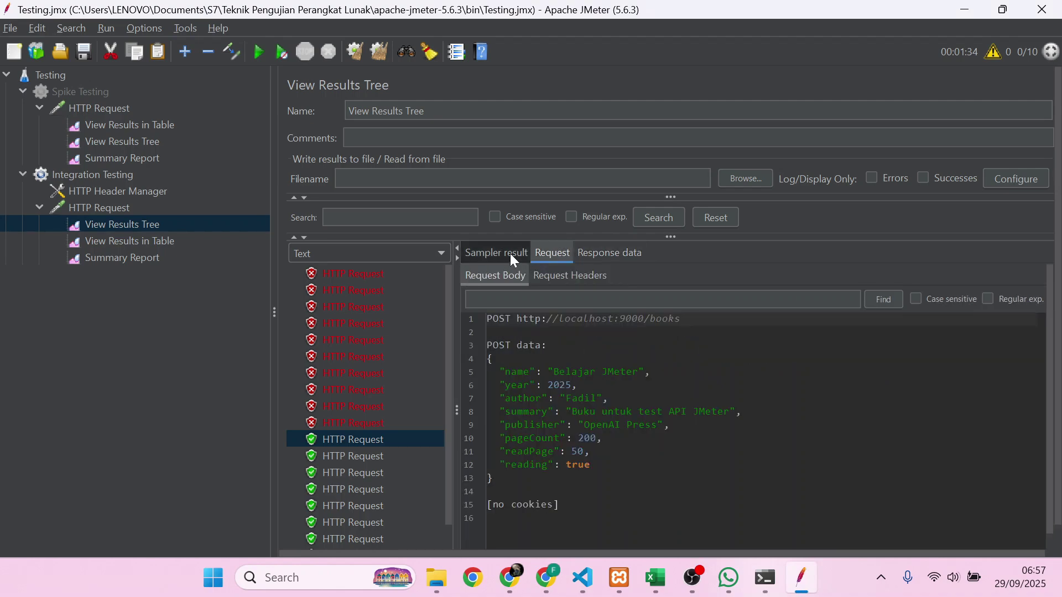
{"action": "left_click", "coordinate": [601, 254]}
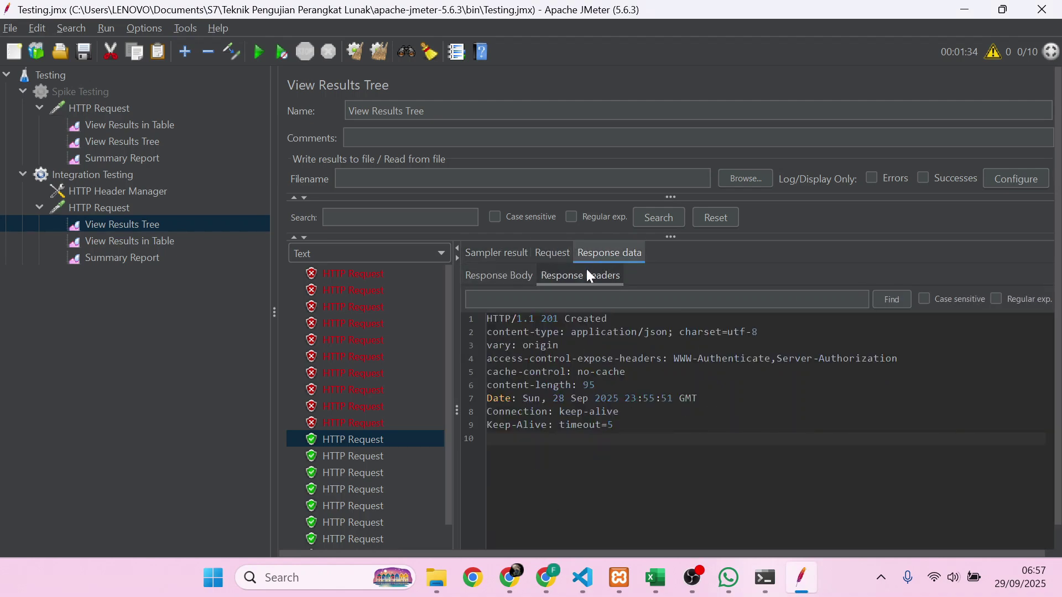
{"action": "left_click", "coordinate": [505, 272]}
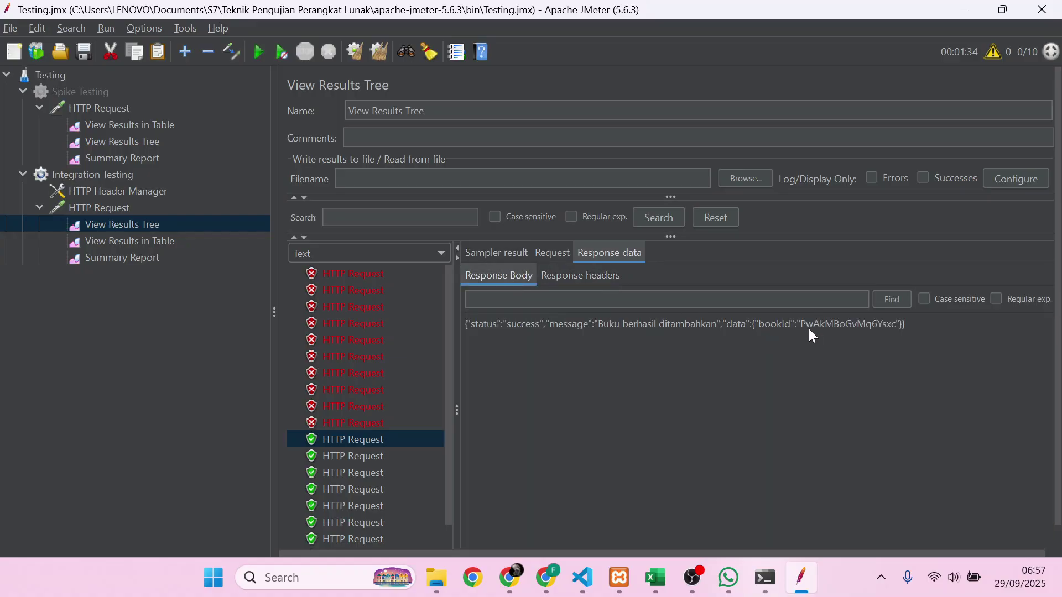
- Check the results table and Summary Report: 20 samples, 50% errors, 3 ms average
{"action": "left_click", "coordinate": [180, 246]}
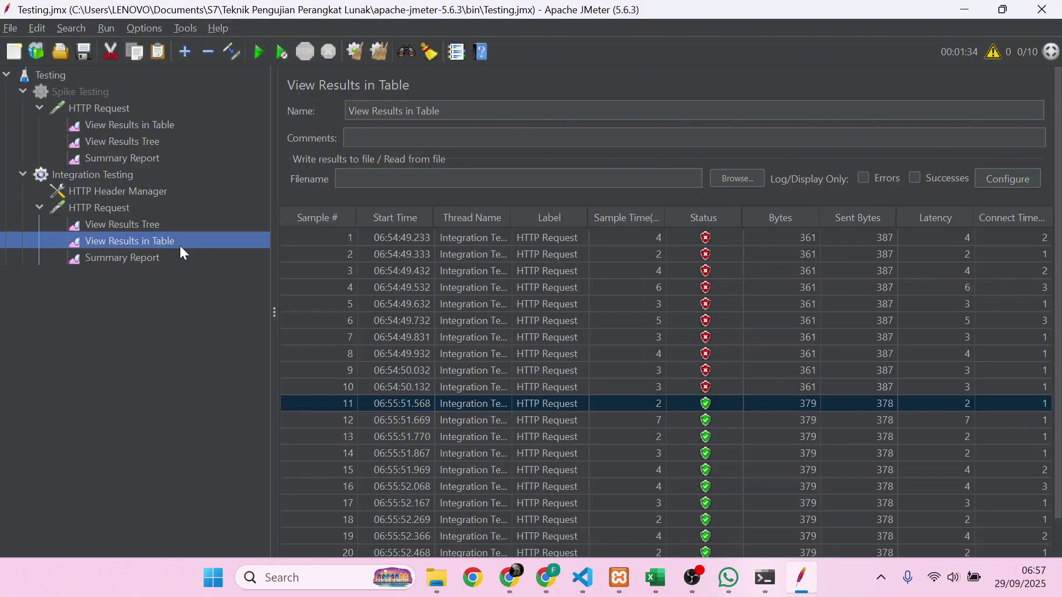
{"action": "left_click", "coordinate": [159, 259]}
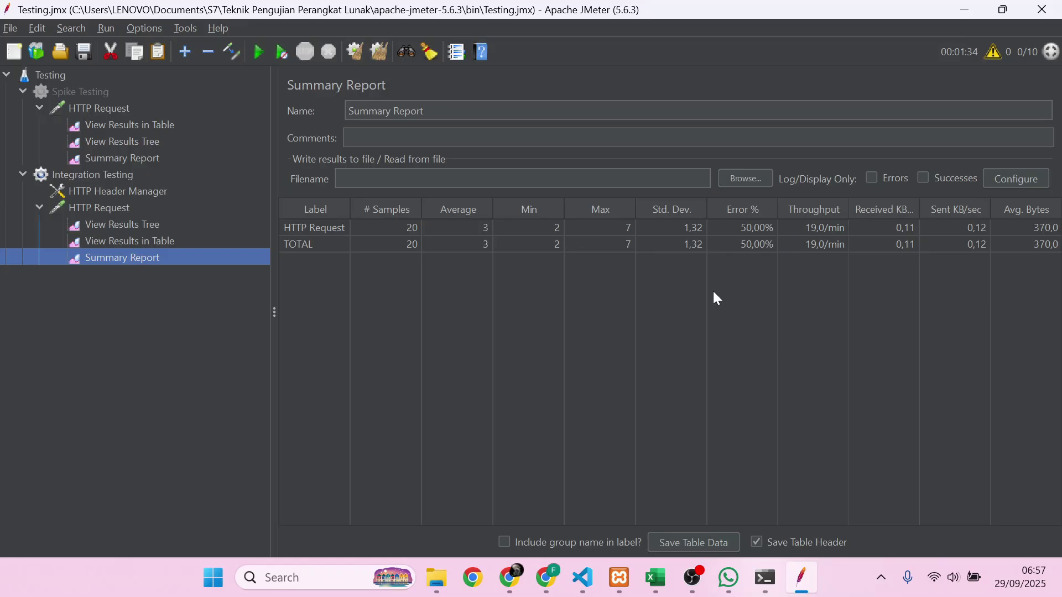
{"action": "left_click", "coordinate": [112, 175]}
- Paste a copy of the HTTP Request into the Integration Testing group
{"action": "right_click", "coordinate": [112, 174]}
{"action": "mouse_move", "coordinate": [141, 184]}
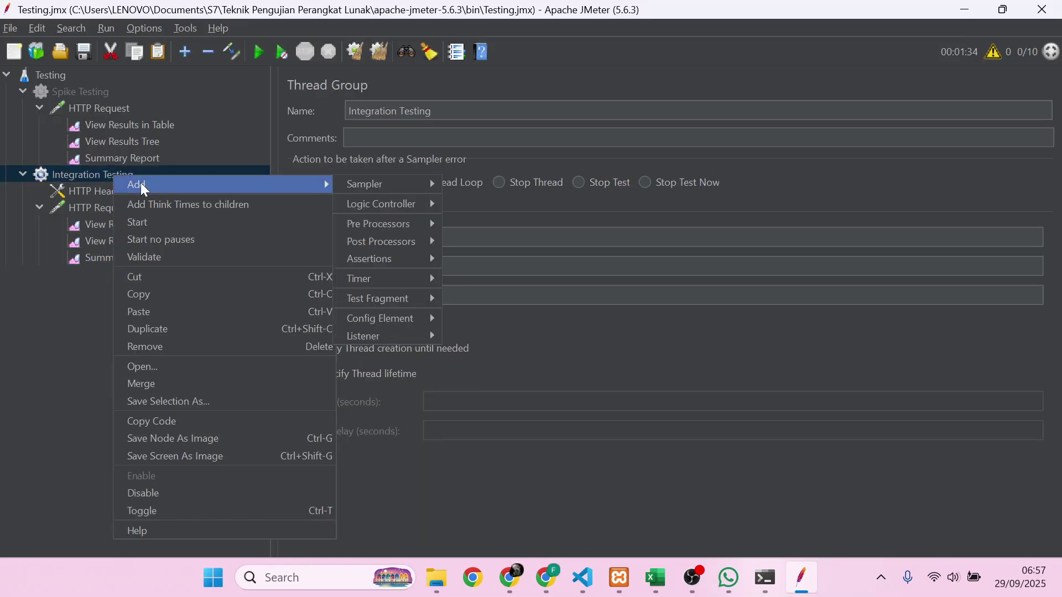
{"action": "left_click", "coordinate": [55, 207]}
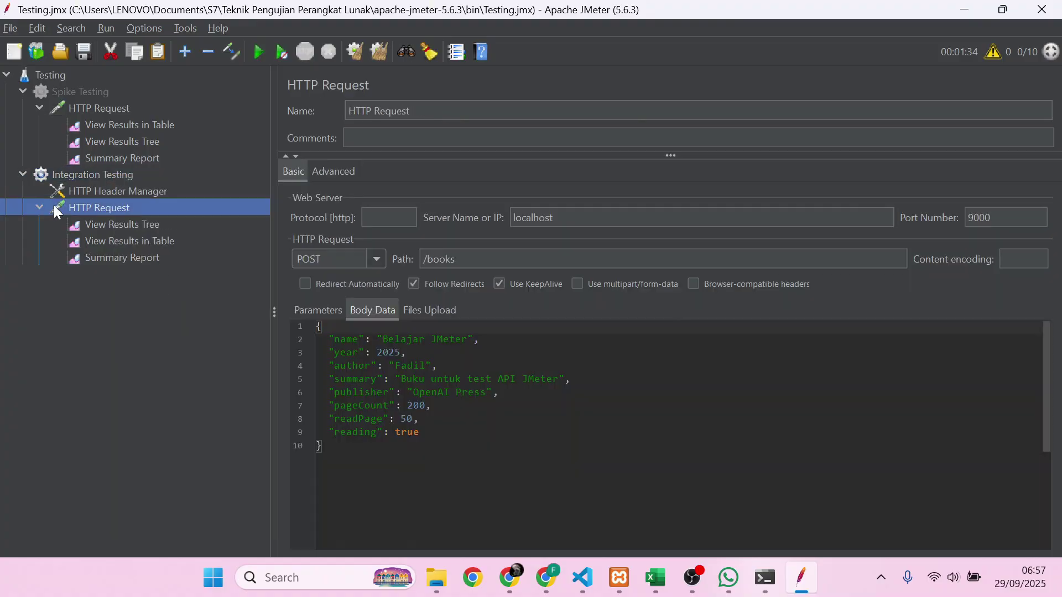
{"action": "left_click", "coordinate": [40, 208]}
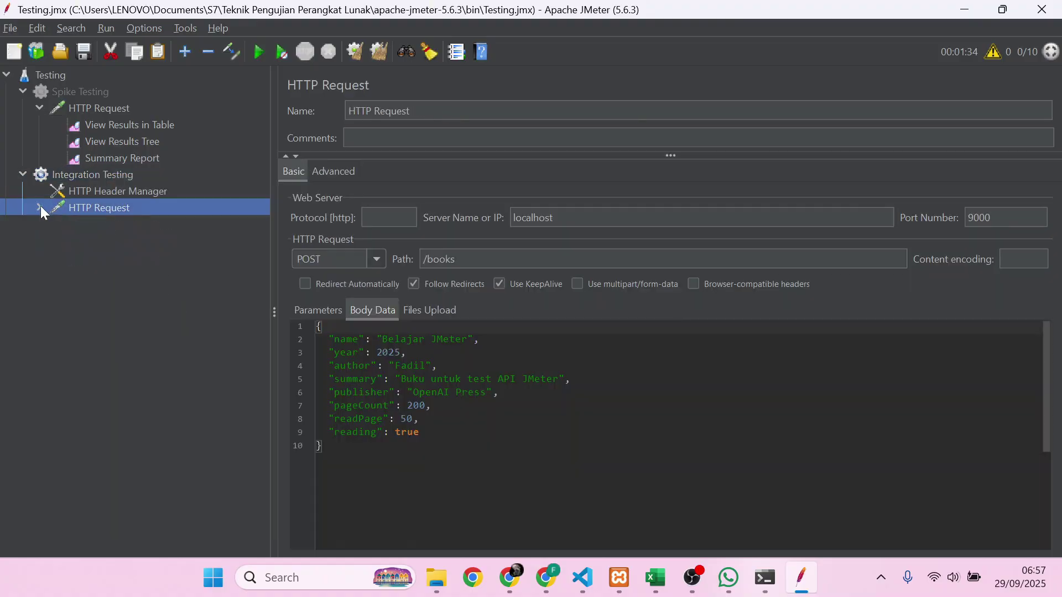
{"action": "left_click", "coordinate": [94, 176]}
{"action": "key", "text": "ctrl+v"}
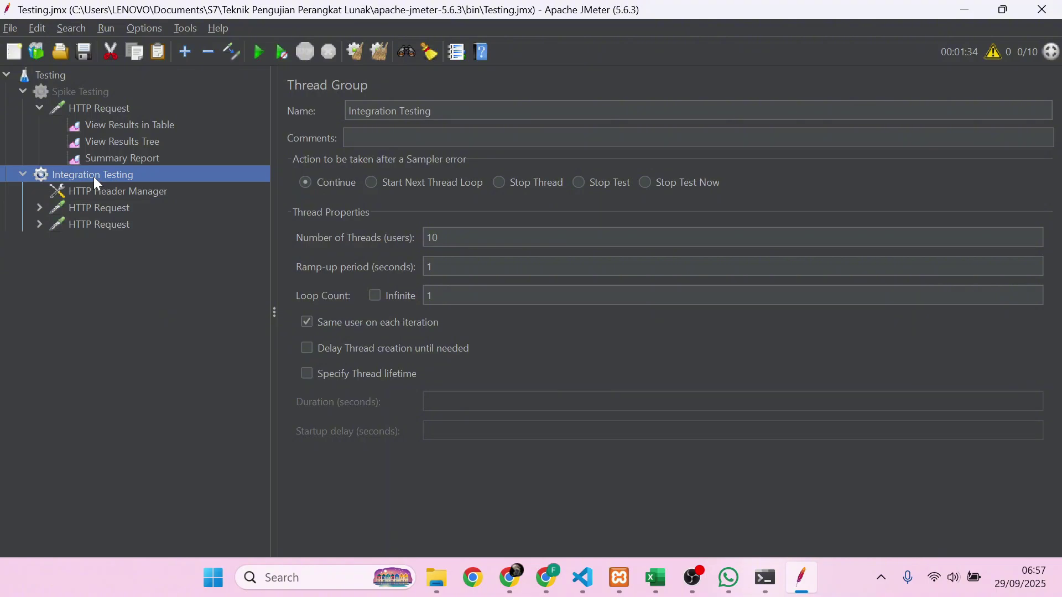
{"action": "left_click", "coordinate": [101, 224]}
{"action": "left_click", "coordinate": [39, 224]}
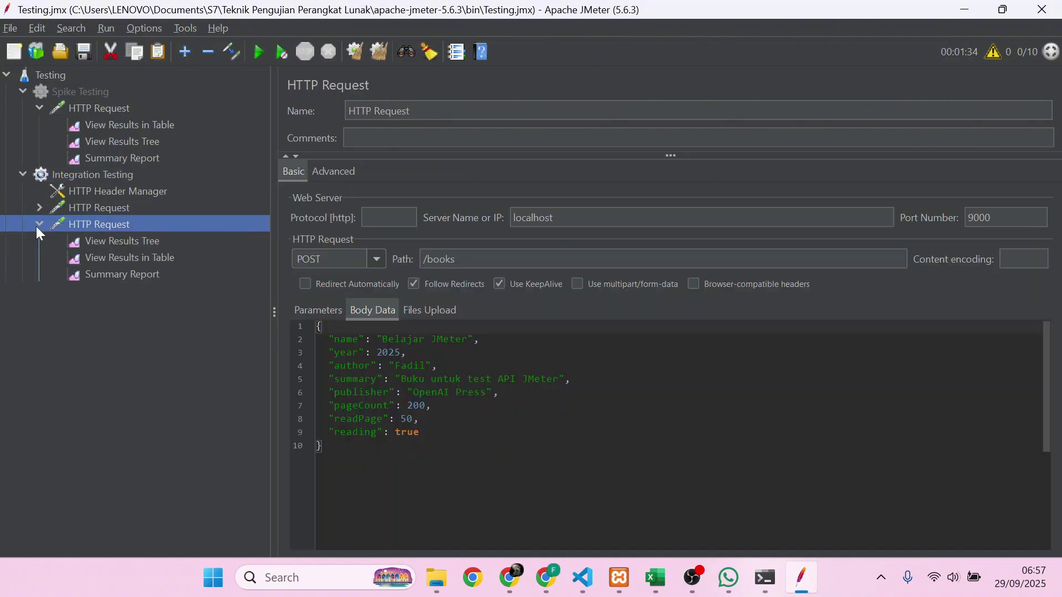
- Point the copied request at server 127.0.01, port 8000
{"action": "double_click", "coordinate": [514, 217]}
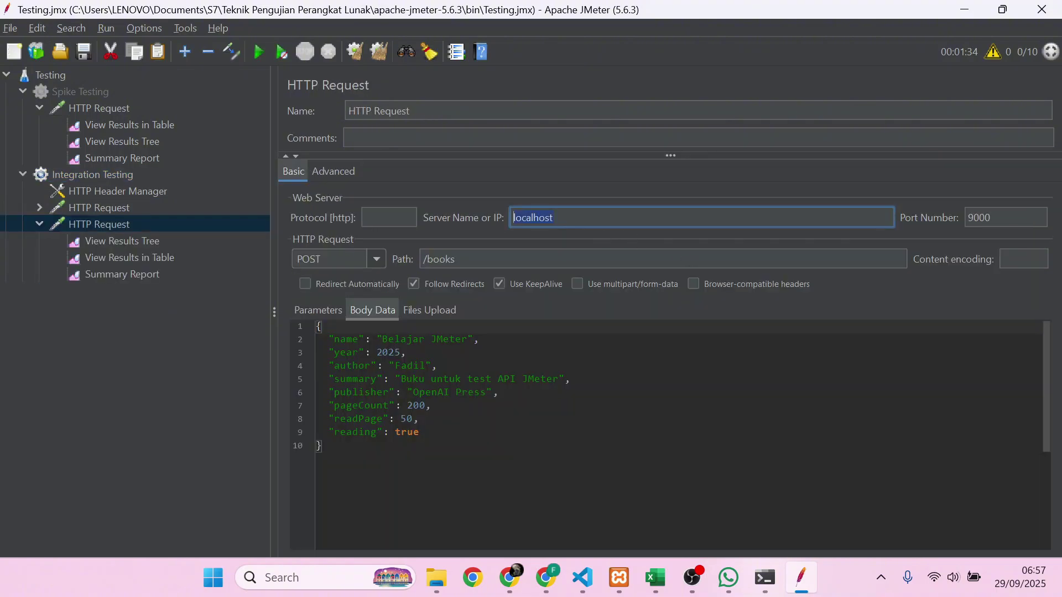
{"action": "type", "text": "127.0.01"}
{"action": "key", "text": "Tab"}
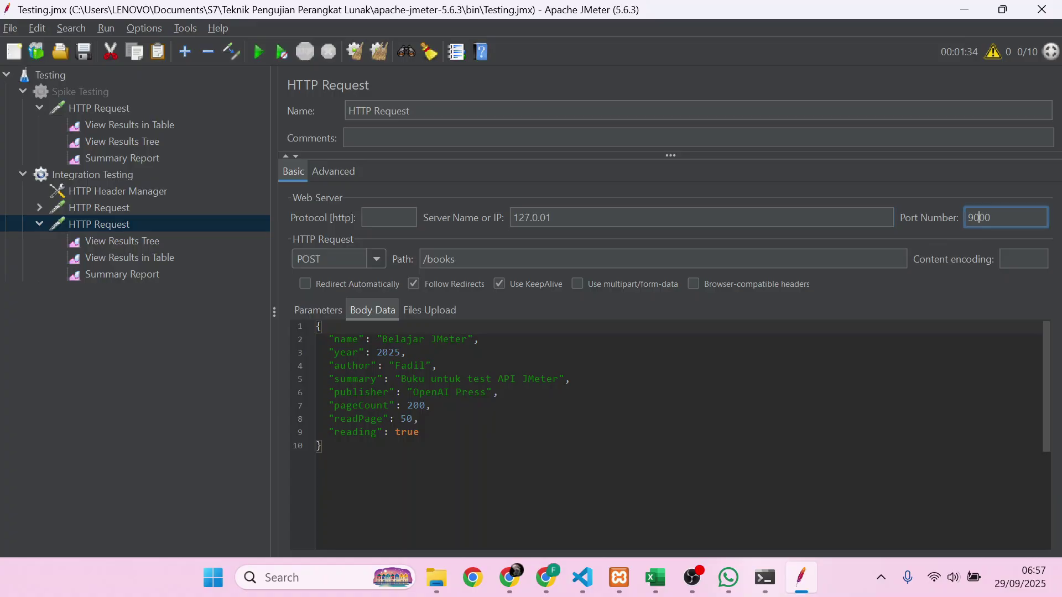
{"action": "key", "text": "Delete"}
{"action": "type", "text": "8"}
- Clear the copied request's JSON body data and trim its path to /
{"action": "left_click", "coordinate": [420, 420]}
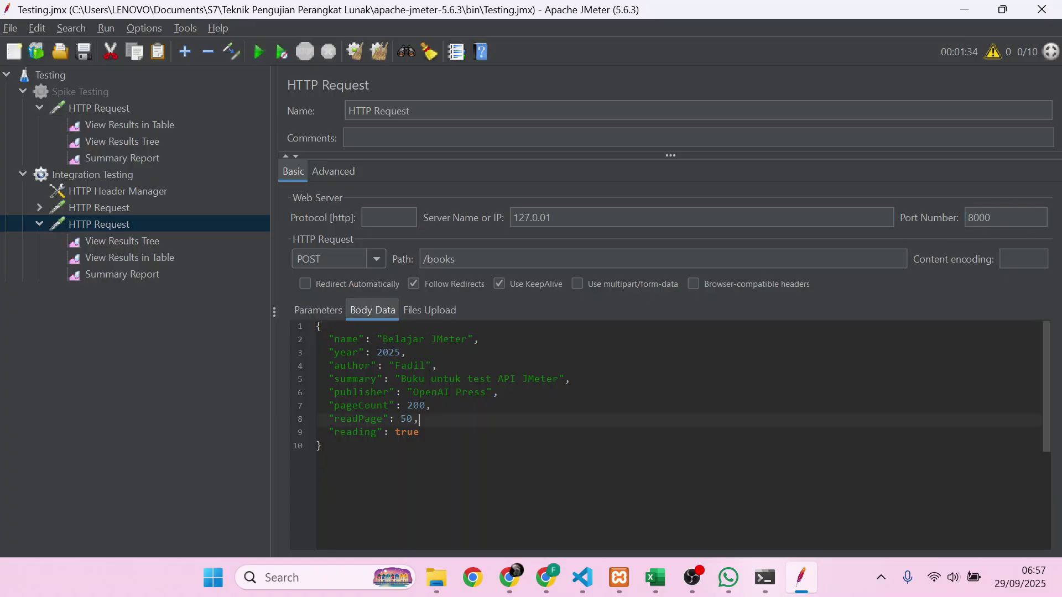
{"action": "key", "text": "ctrl+a"}
{"action": "key", "text": "BackSpace"}
{"action": "left_click", "coordinate": [308, 315]}
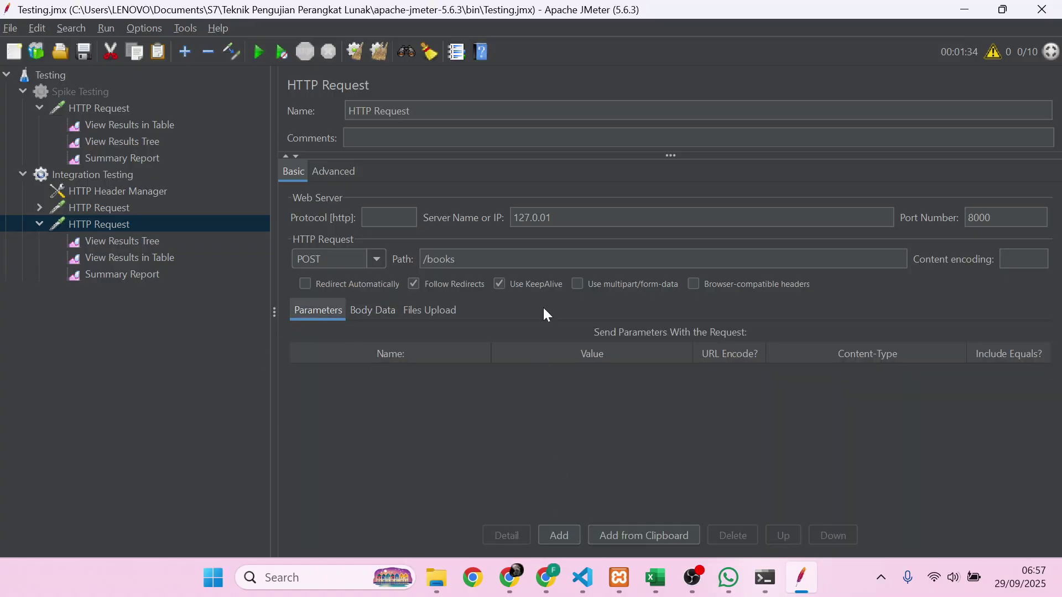
{"action": "left_click", "coordinate": [456, 259]}
{"action": "key", "text": "BackSpace"}
{"action": "key", "text": "BackSpace"}
{"action": "key", "text": "BackSpace"}
{"action": "key", "text": "BackSpace"}
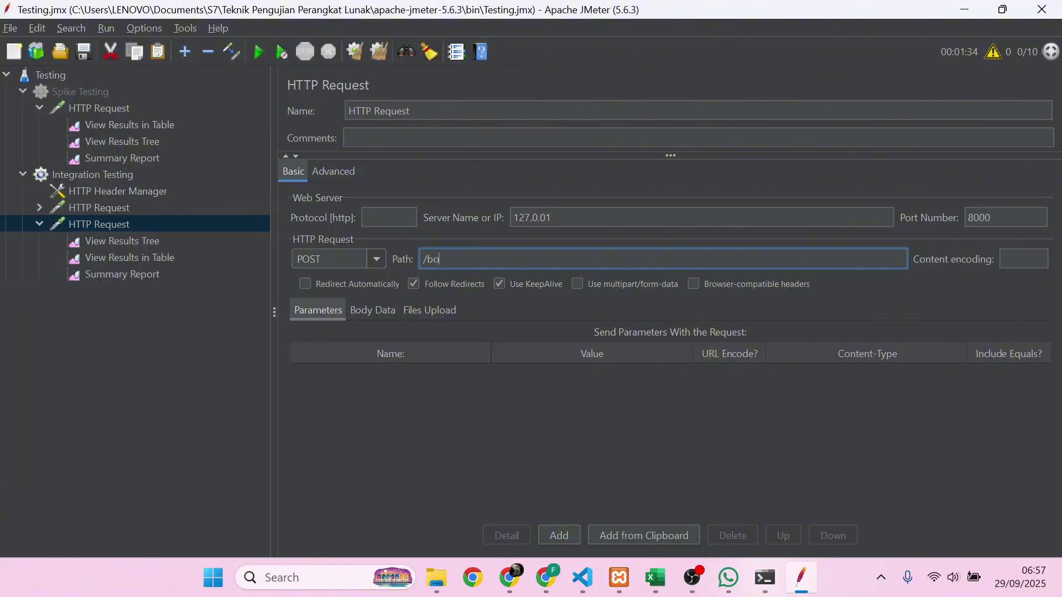
{"action": "key", "text": "BackSpace"}
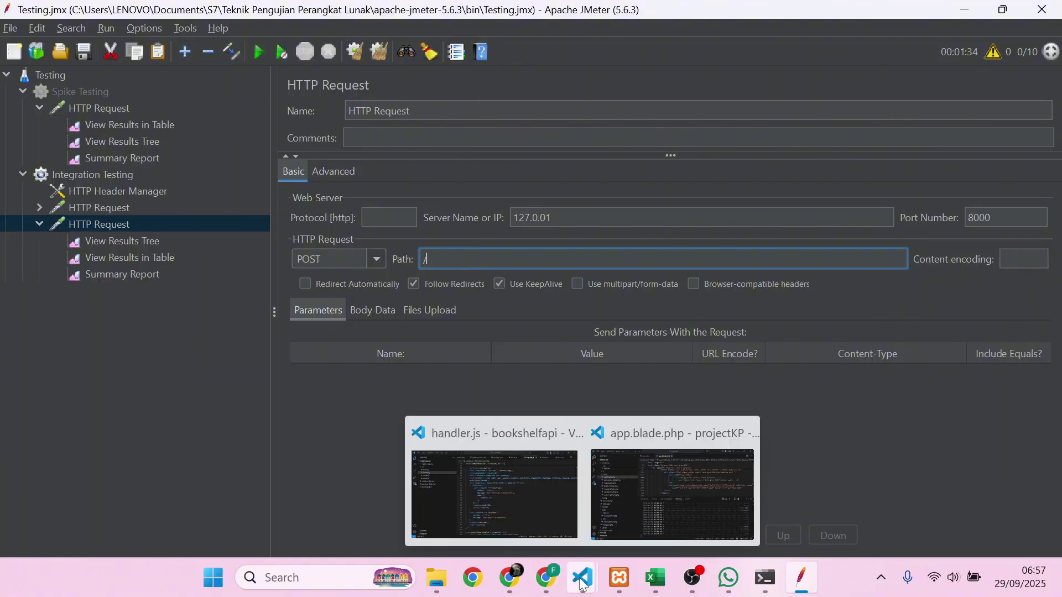
{"action": "left_click", "coordinate": [509, 578]}
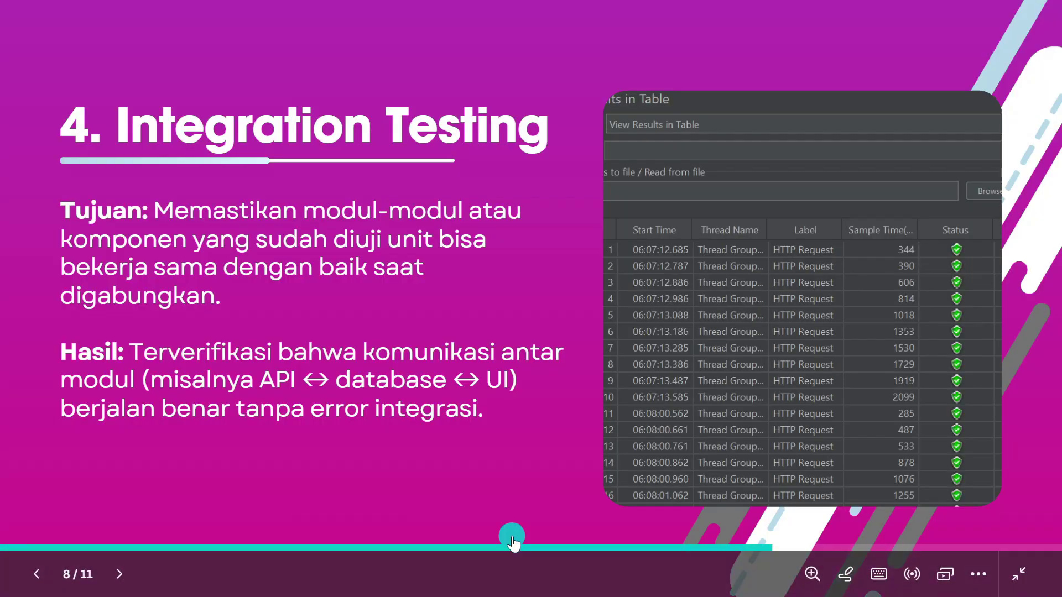
{"action": "key", "text": "Escape"}
{"action": "left_click", "coordinate": [610, 25]}
{"action": "scroll", "coordinate": [406, 417], "scroll_direction": "down", "scroll_amount": 4}
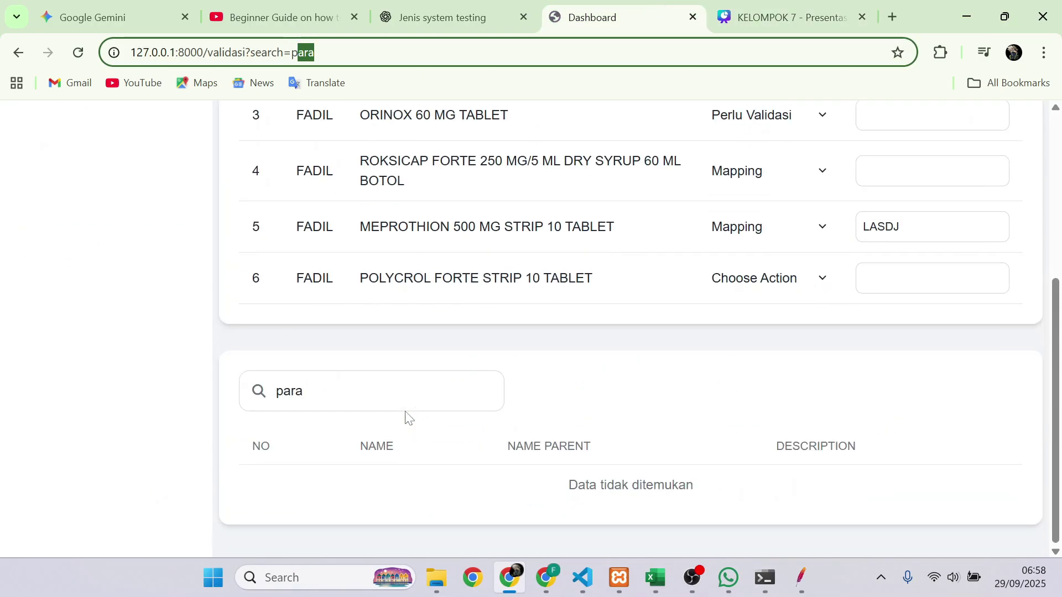
{"action": "double_click", "coordinate": [400, 393]}
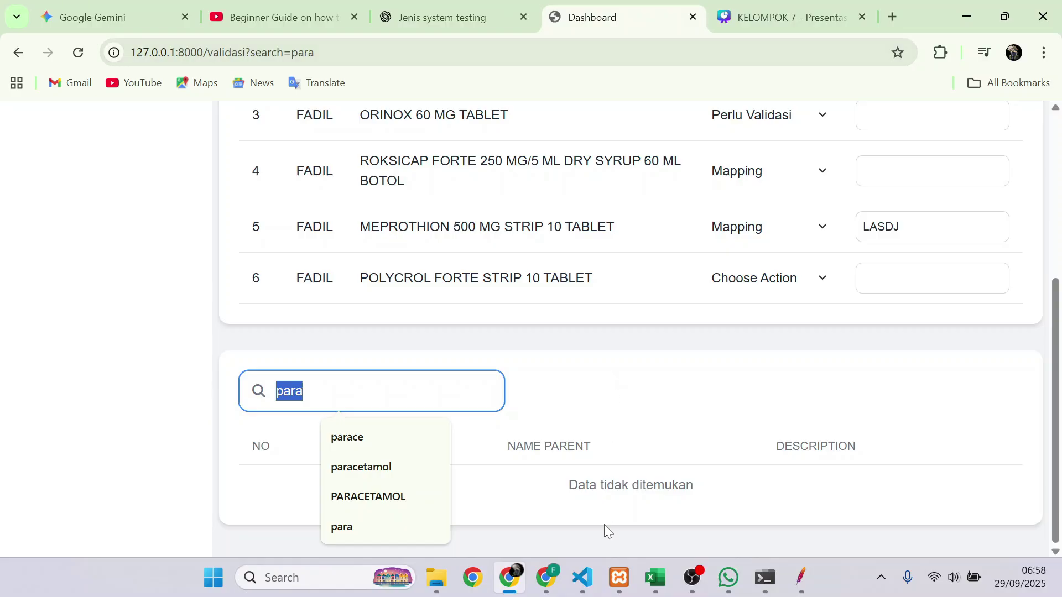
{"action": "mouse_move", "coordinate": [578, 580]}
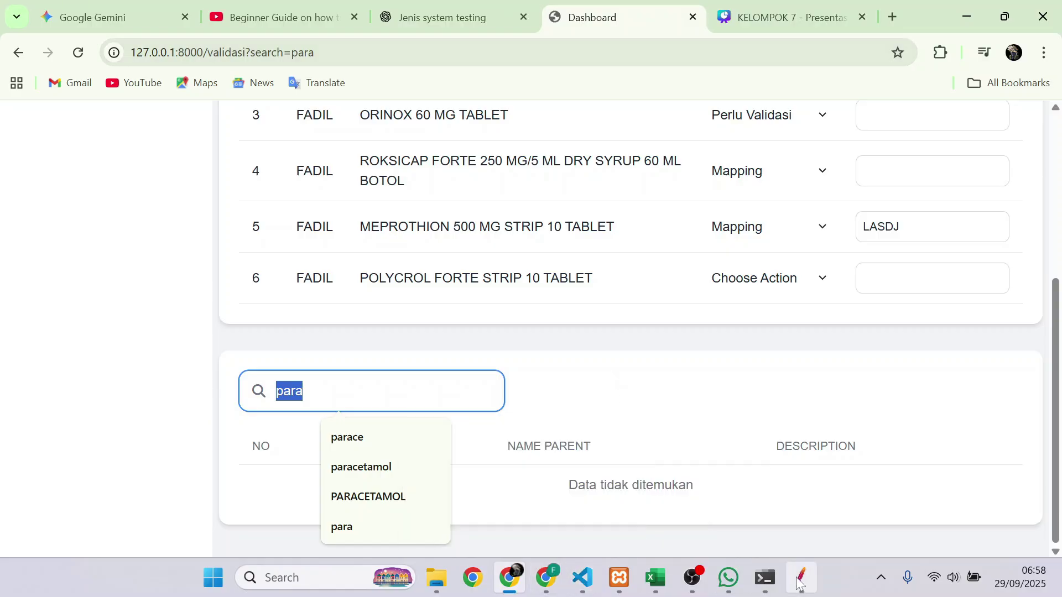
{"action": "left_click", "coordinate": [800, 578]}
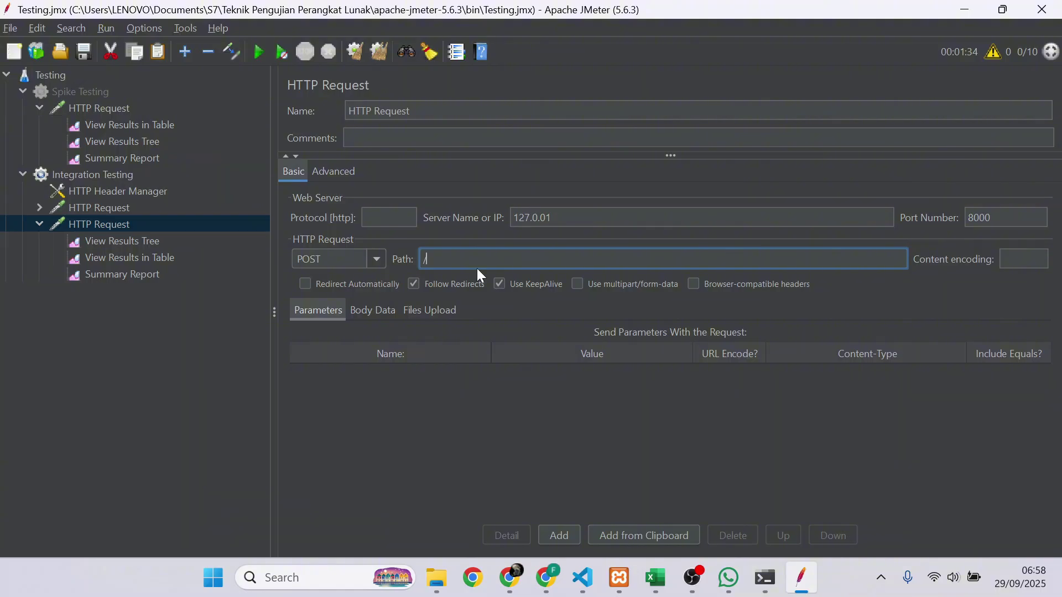
- Set the path to /validasi and add a parameter search with value para
{"action": "type", "text": "validasi"}
{"action": "left_click", "coordinate": [560, 535]}
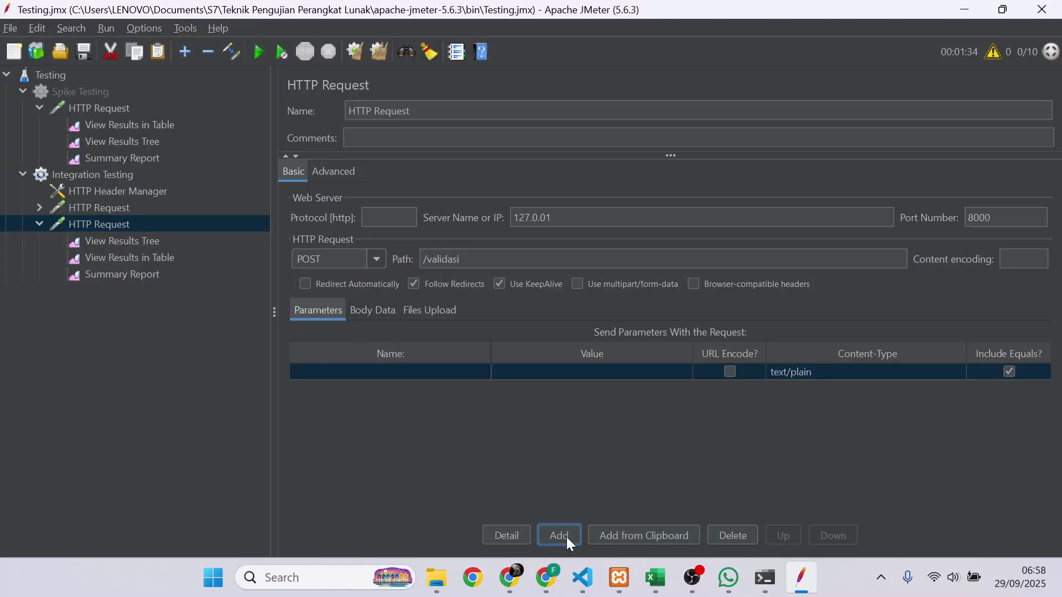
{"action": "left_click", "coordinate": [441, 376]}
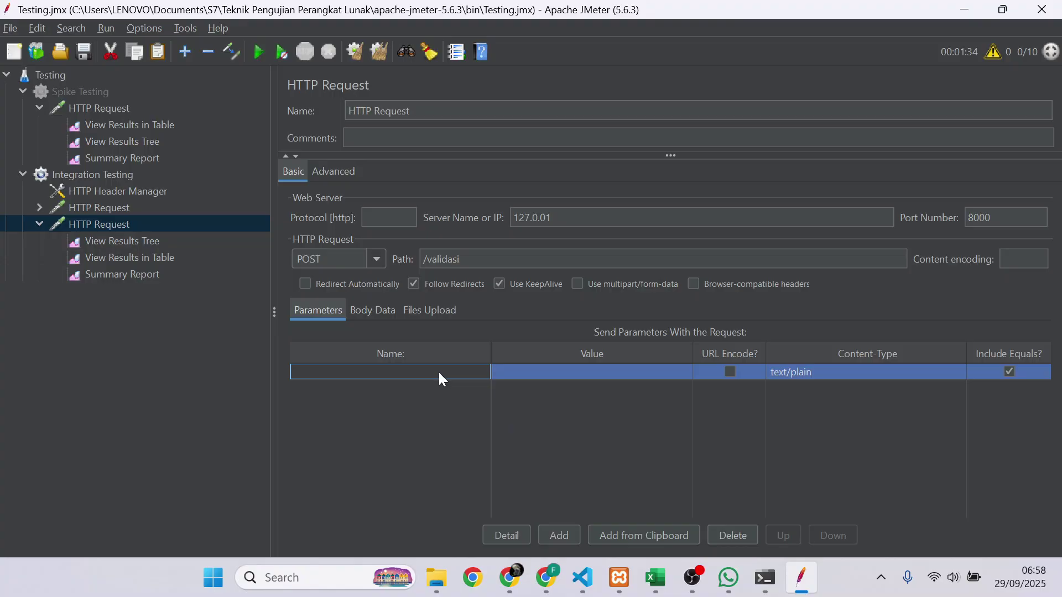
{"action": "type", "text": "search"}
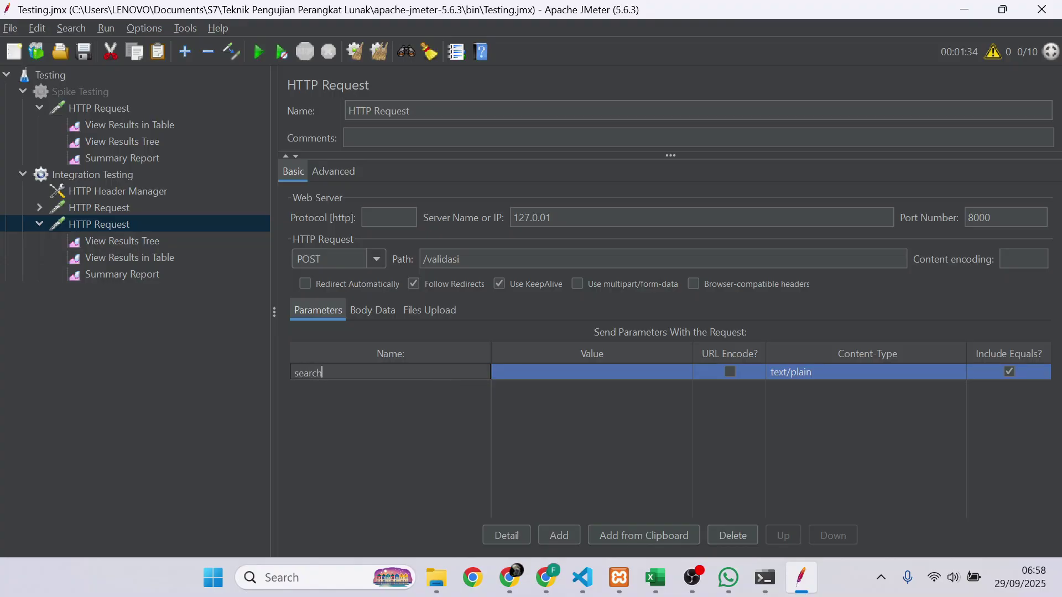
{"action": "left_click", "coordinate": [570, 373]}
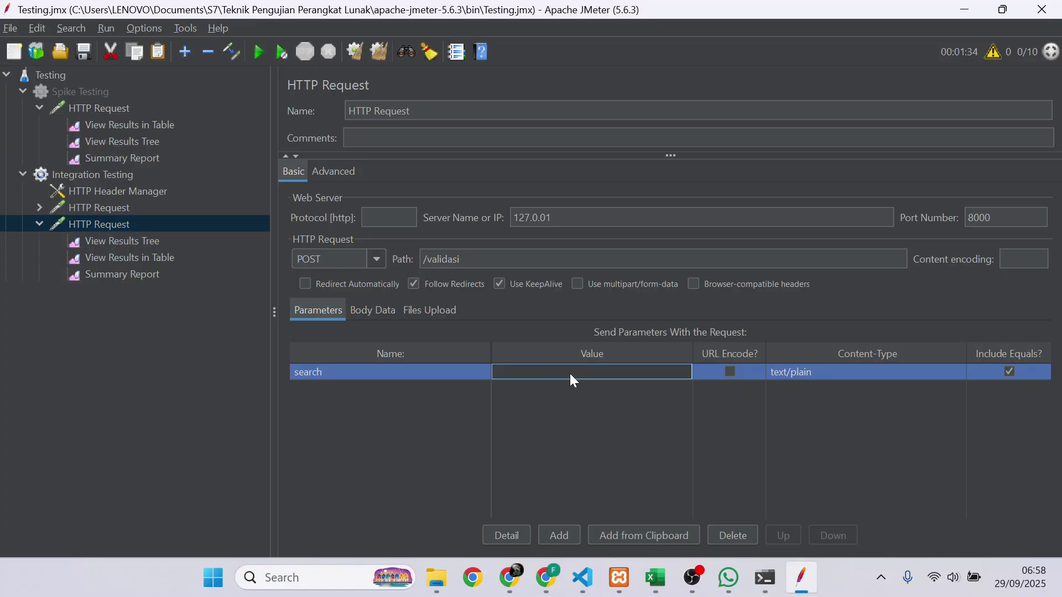
{"action": "type", "text": "para"}
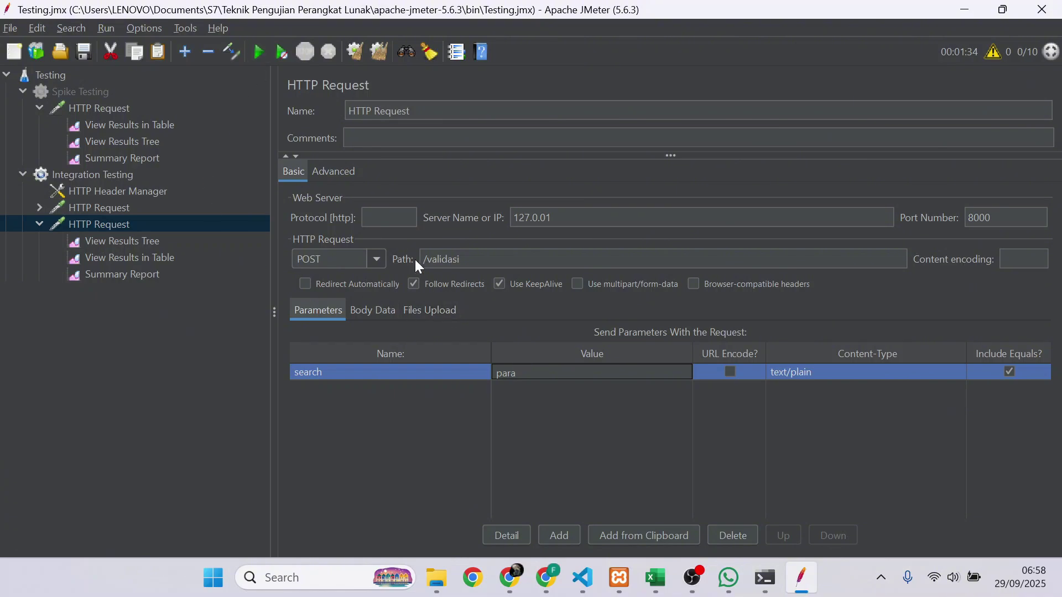
{"action": "left_click", "coordinate": [470, 204]}
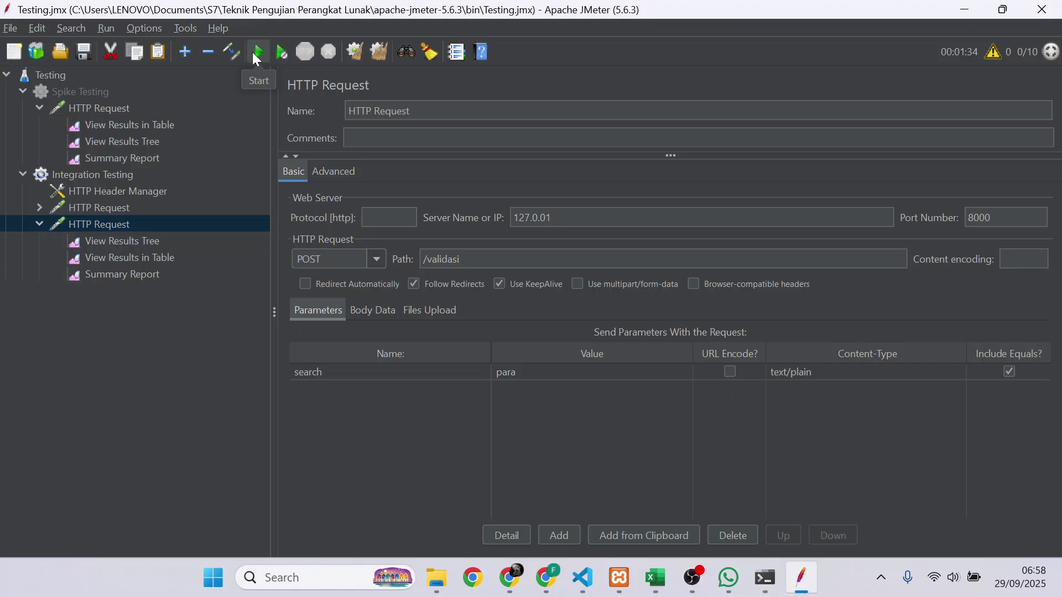
- Change the request method from POST to GET and start the run
{"action": "left_click", "coordinate": [375, 262]}
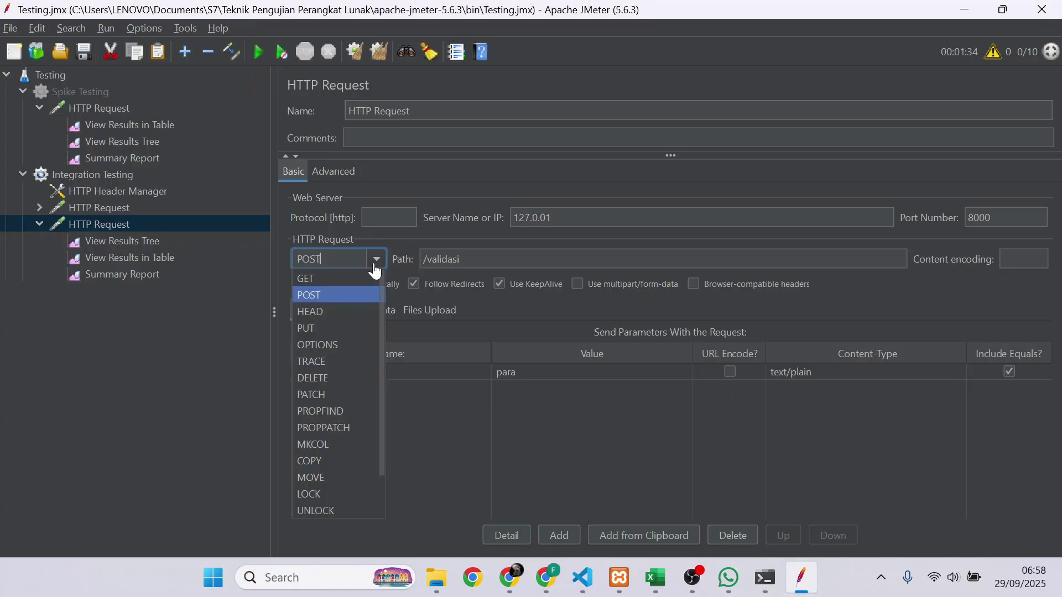
{"action": "left_click", "coordinate": [326, 278]}
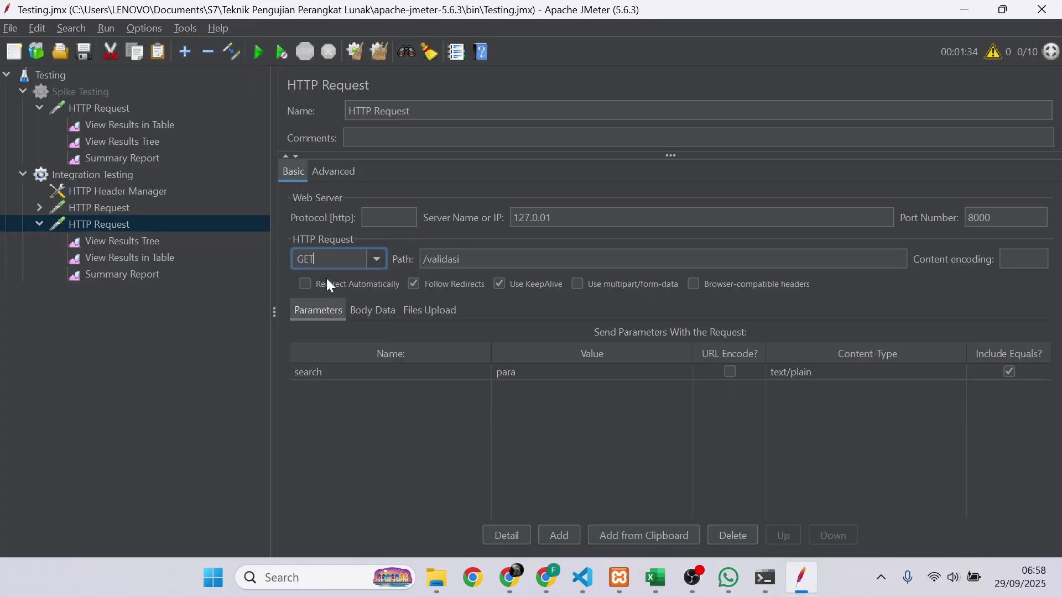
{"action": "left_click", "coordinate": [257, 52]}
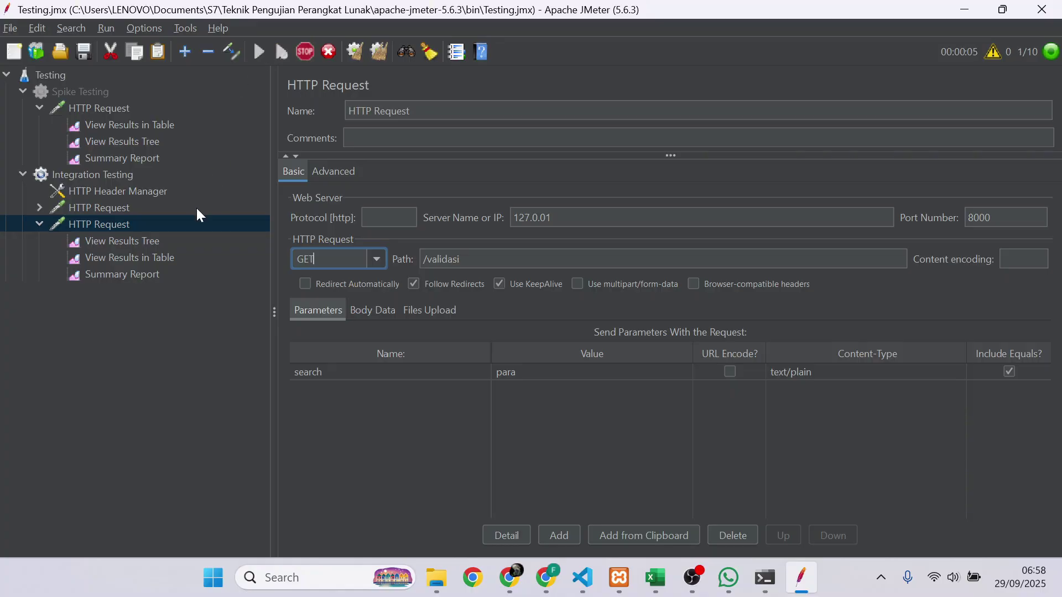
- Inspect the first sample's 200 OK sampler result, HTML response body and GET request in View Results Tree
{"action": "left_click", "coordinate": [117, 236]}
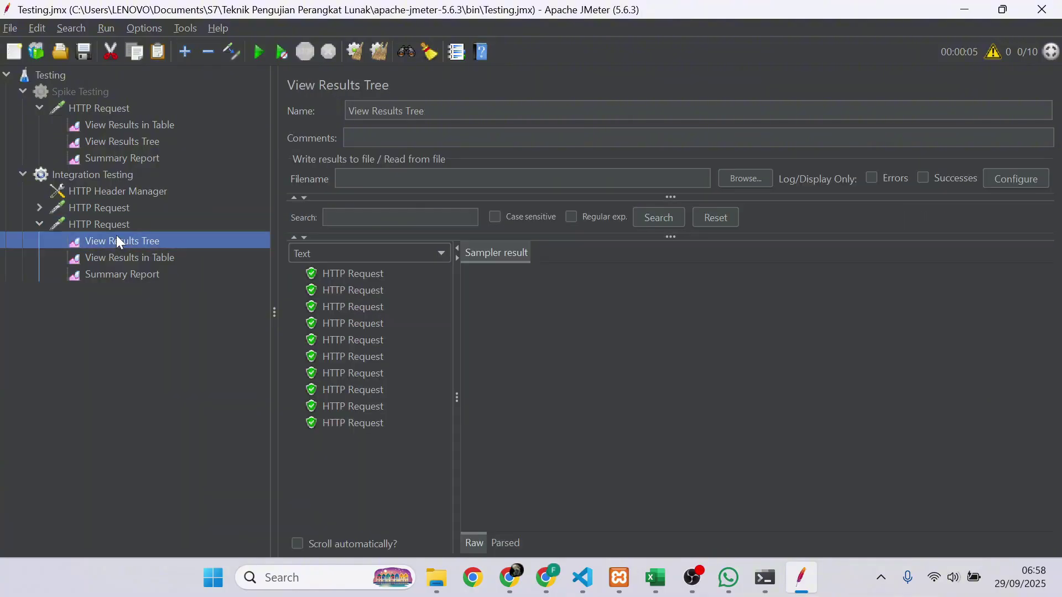
{"action": "left_click", "coordinate": [347, 276]}
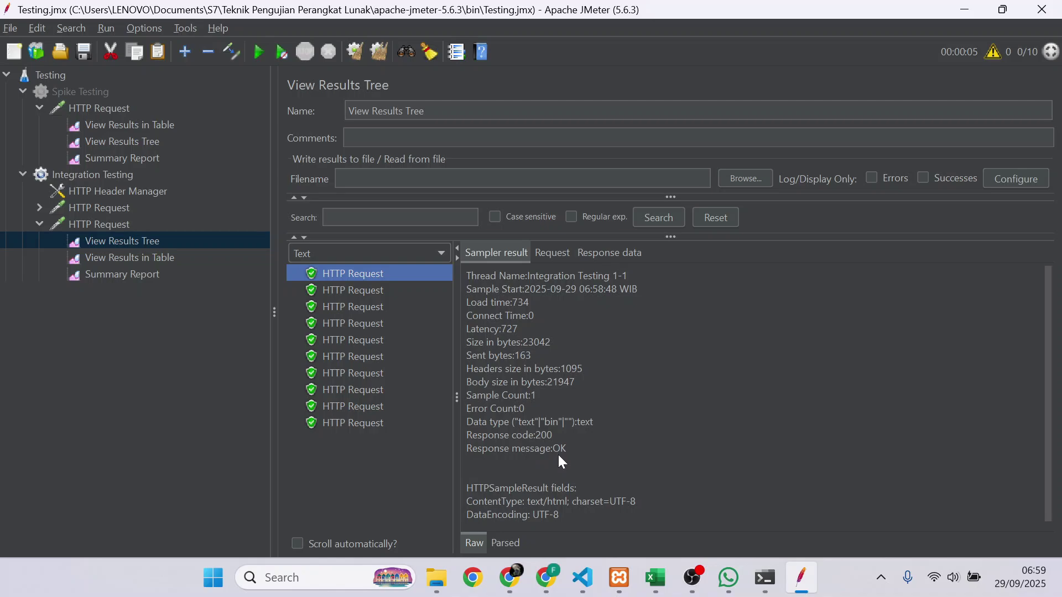
{"action": "left_click", "coordinate": [609, 258]}
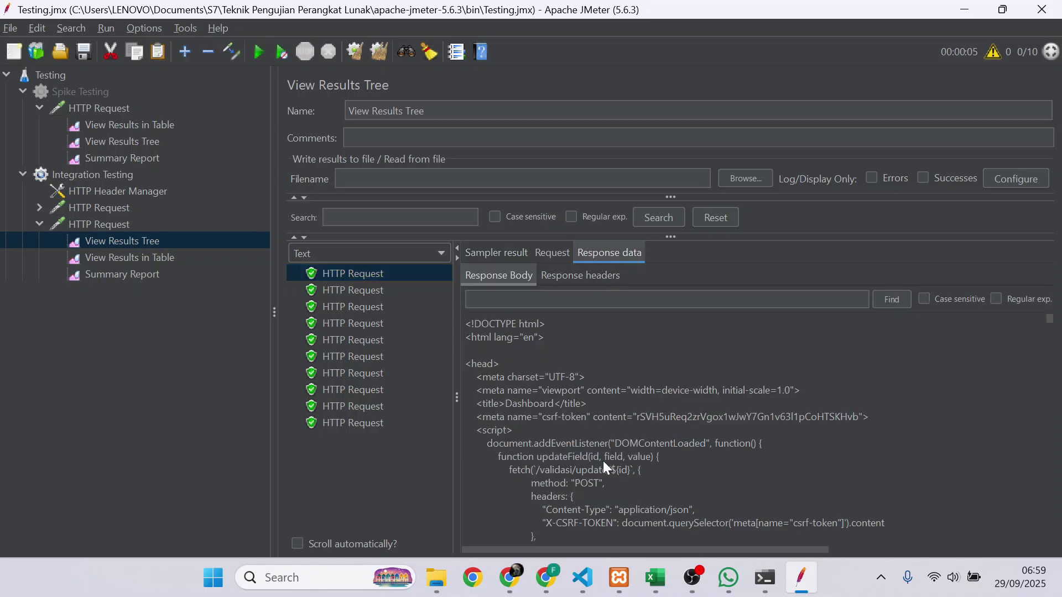
{"action": "left_click", "coordinate": [550, 253]}
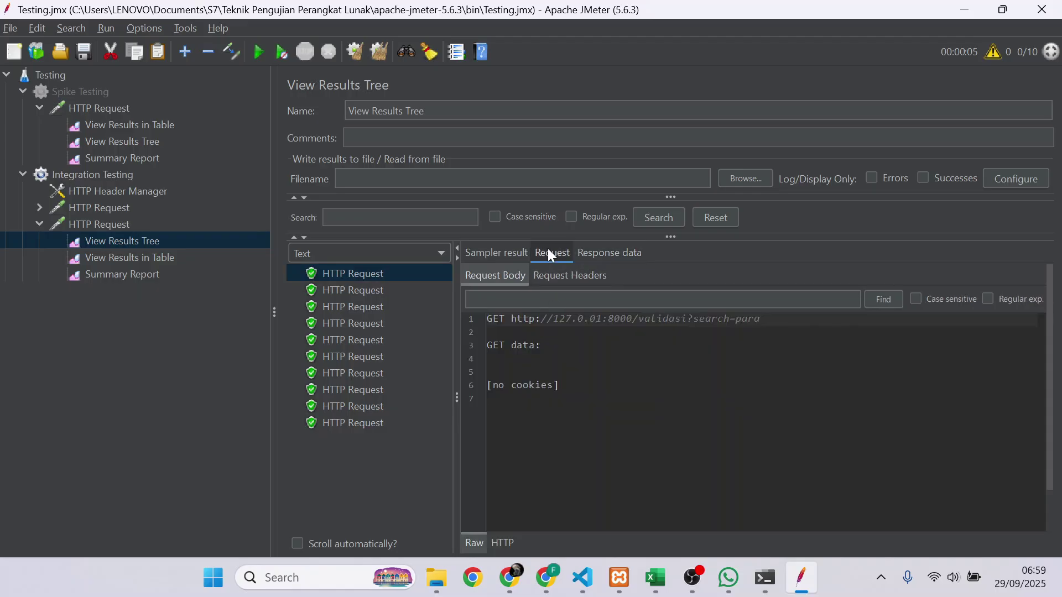
{"action": "left_click", "coordinate": [512, 250]}
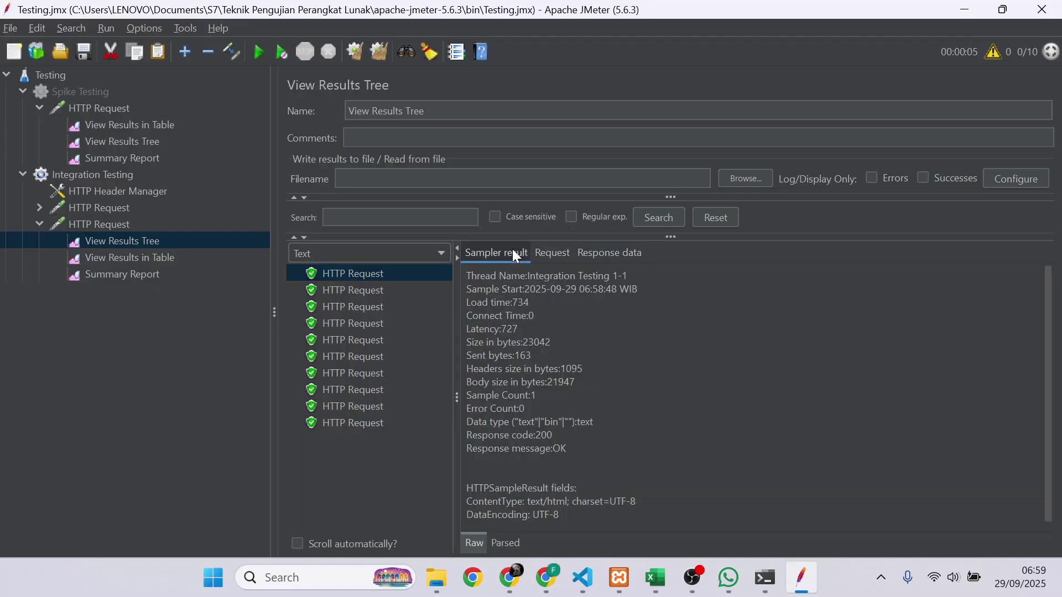
- Review the results table and Summary Report: 10 samples, 0,00% errors, 2564 ms average, 1,9/sec
{"action": "left_click", "coordinate": [141, 257]}
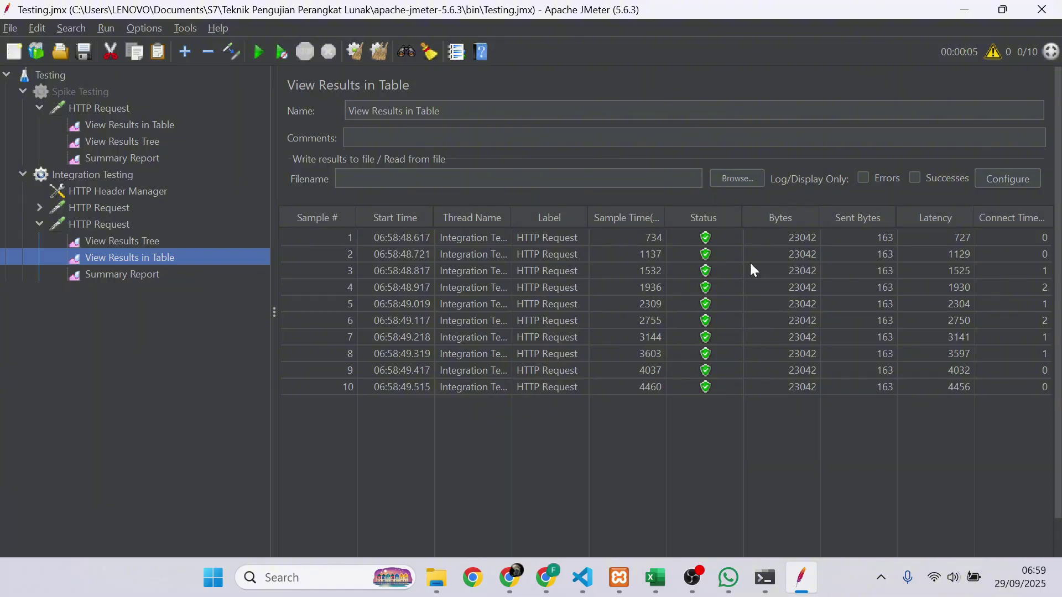
{"action": "left_click", "coordinate": [201, 274]}
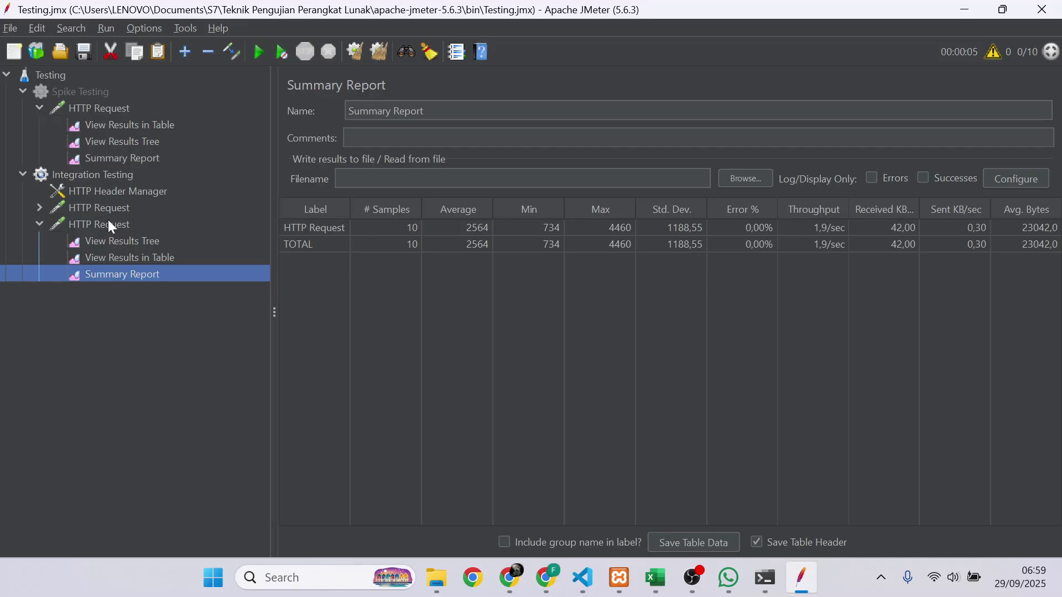
{"action": "left_click", "coordinate": [36, 222]}
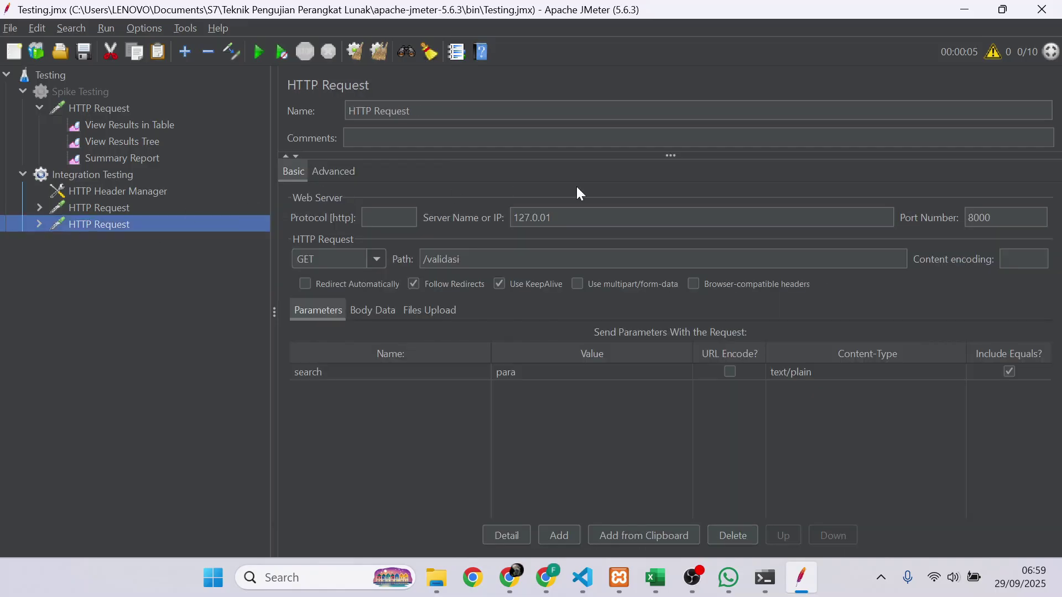
- Show slide 7, '3. Spike Testing', of the Canva group presentation in Chrome
{"action": "left_click", "coordinate": [510, 577]}
{"action": "left_click", "coordinate": [785, 18]}
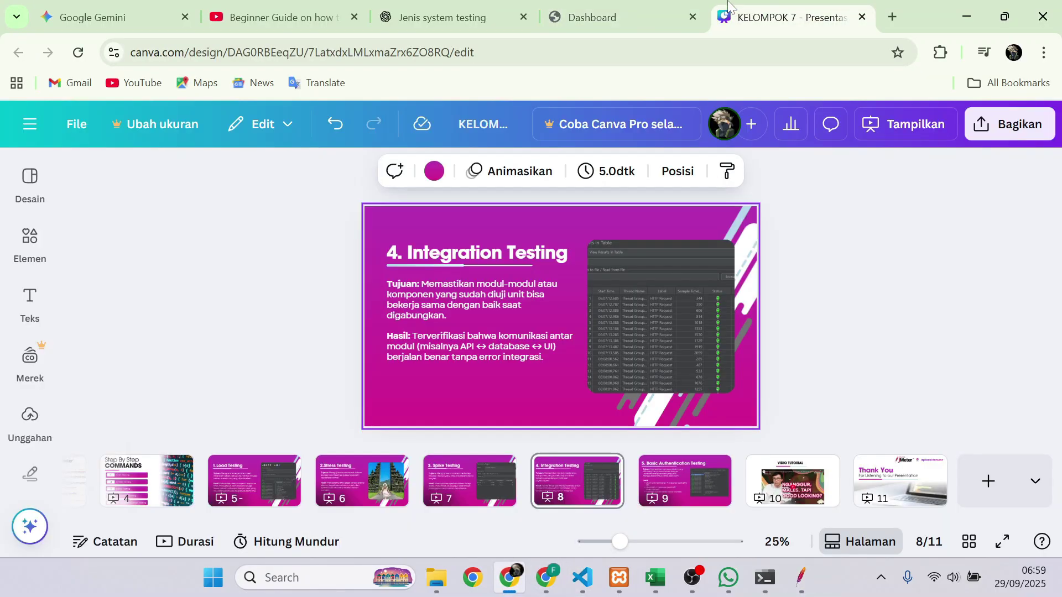
{"action": "left_click", "coordinate": [497, 484]}
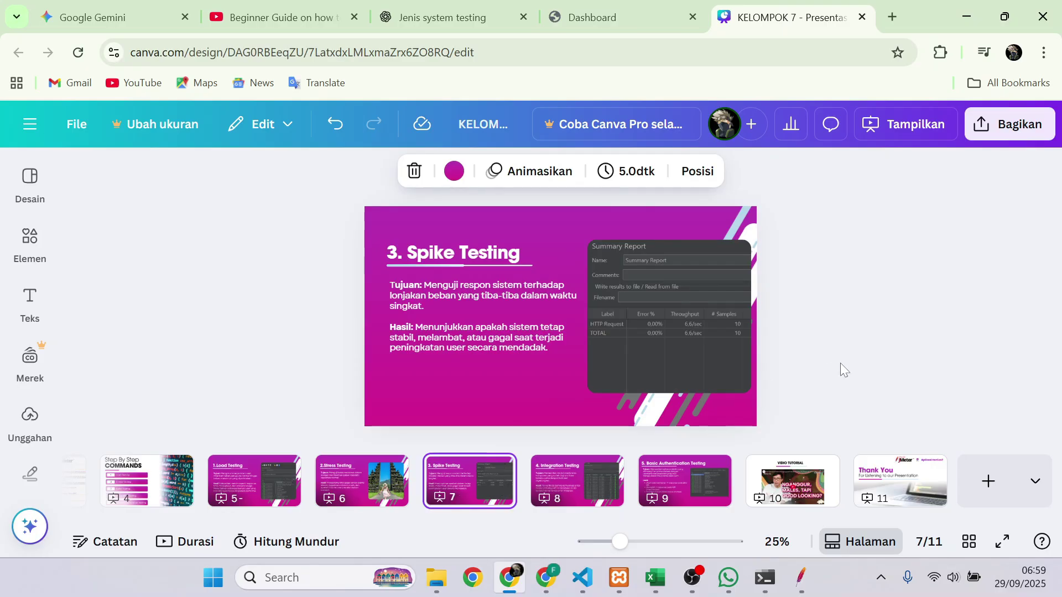
{"action": "left_click", "coordinate": [698, 576]}
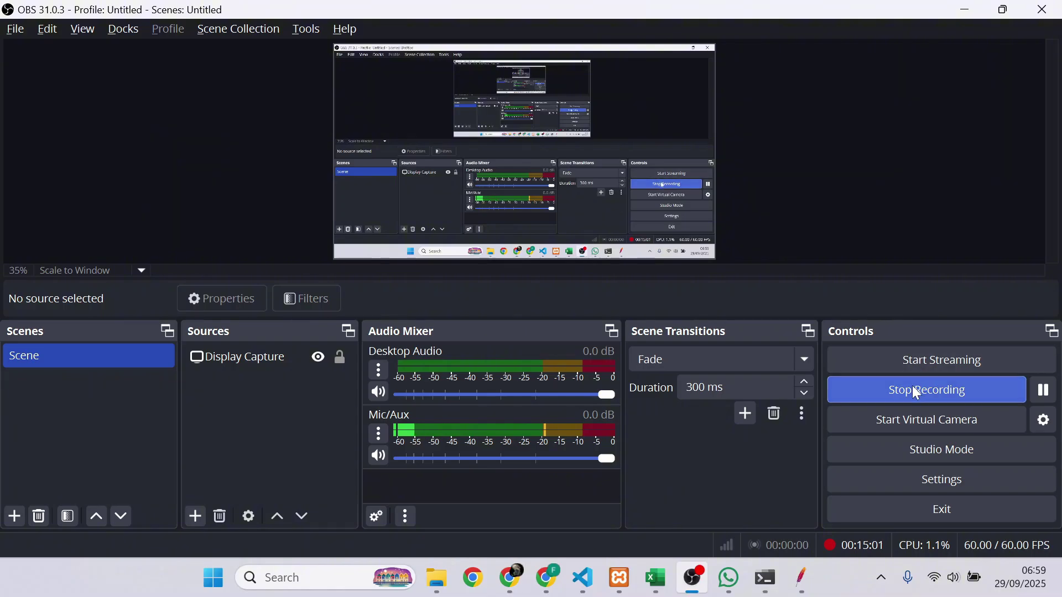
- Stop the OBS recording and launch JMeter from jmeter.bat, naming the new plan 'basis testing'
{"action": "left_click", "coordinate": [934, 389]}
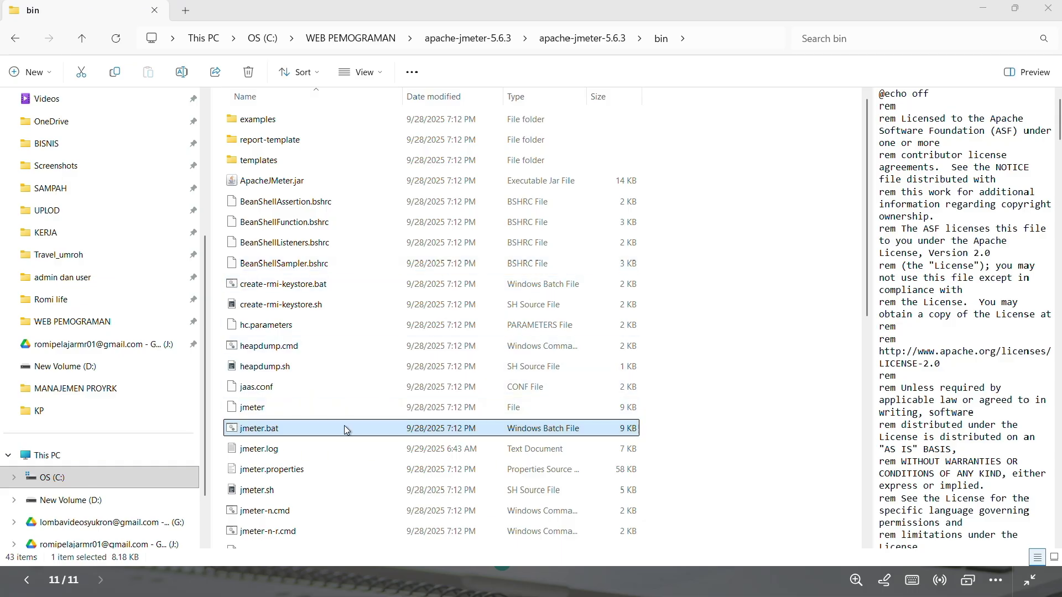
{"action": "double_click", "coordinate": [379, 428]}
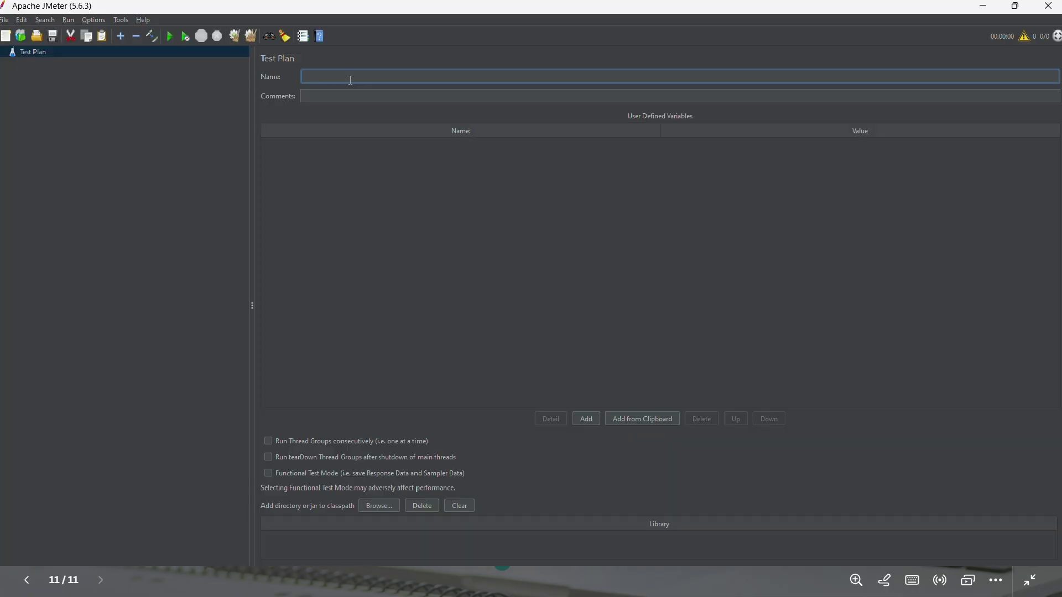
{"action": "type", "text": "basis testing"}
- Add a Thread Group named 'testing login' to the 'basis testing' plan
{"action": "left_click", "coordinate": [180, 117]}
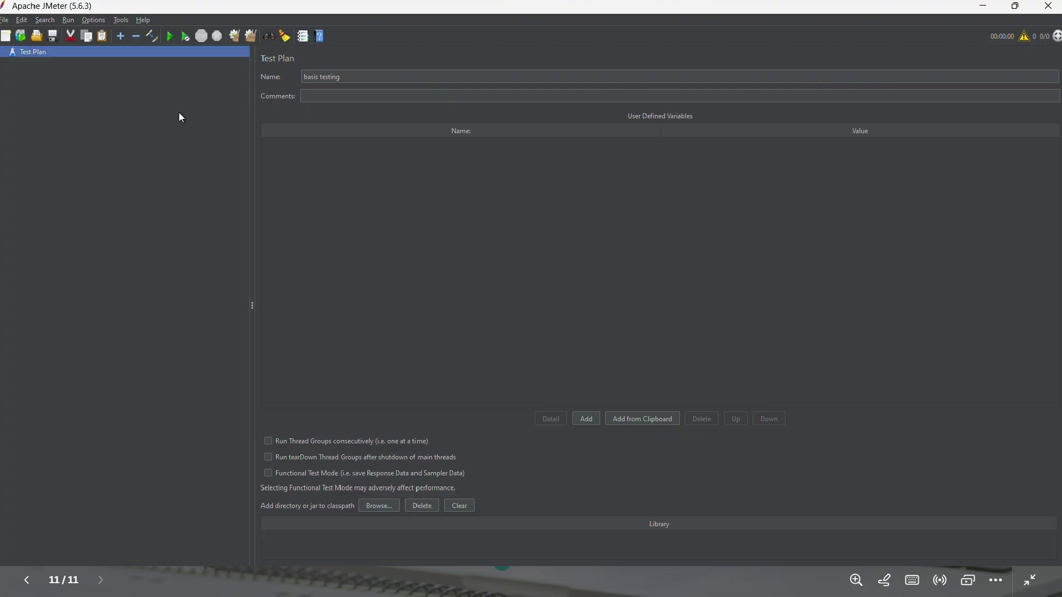
{"action": "right_click", "coordinate": [120, 55]}
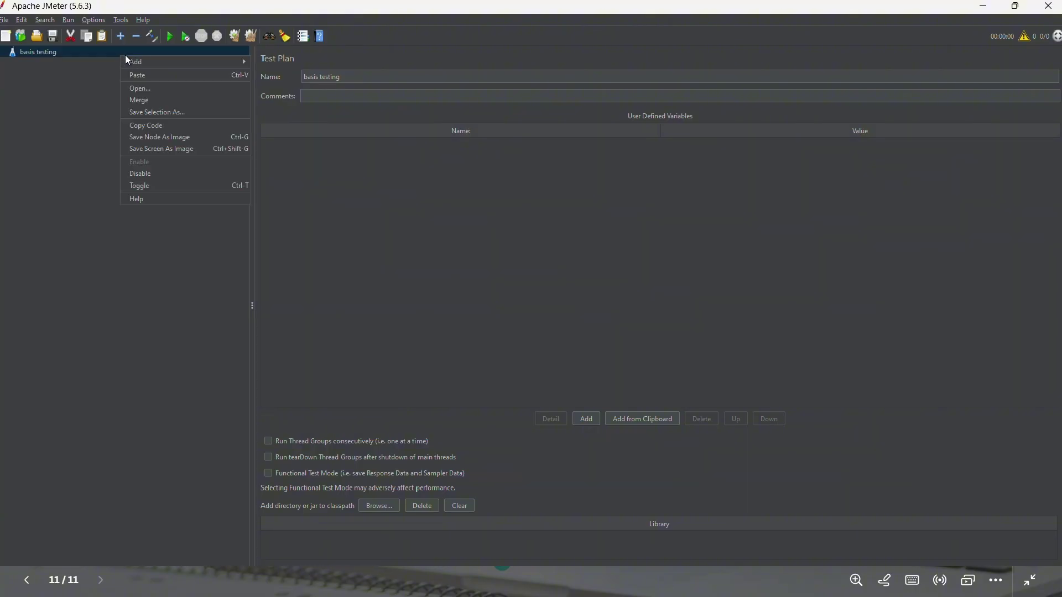
{"action": "mouse_move", "coordinate": [162, 58]}
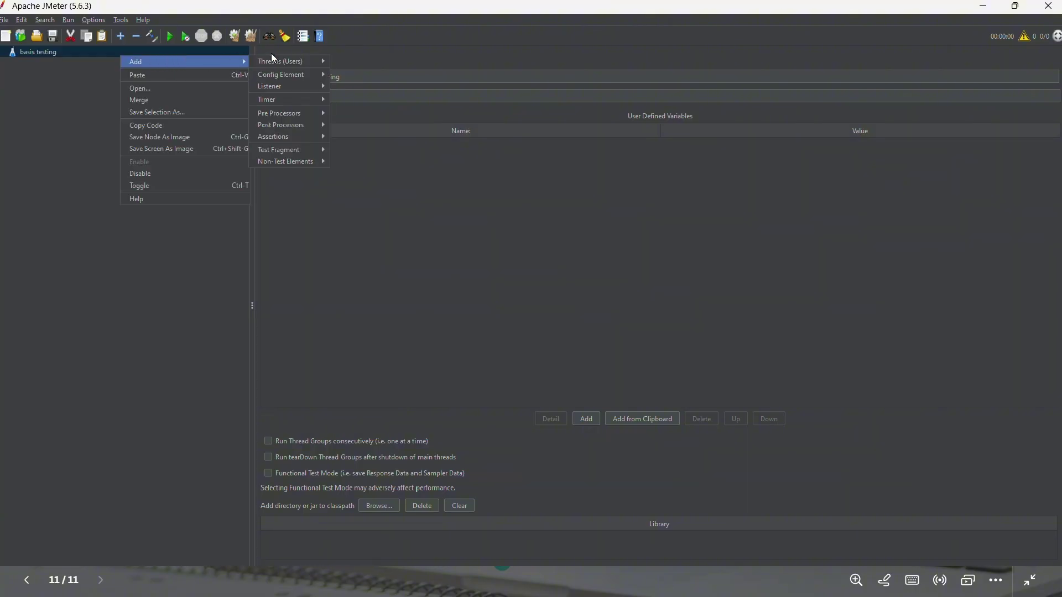
{"action": "mouse_move", "coordinate": [279, 61]}
{"action": "left_click", "coordinate": [351, 74]}
{"action": "type", "text": "tes"}
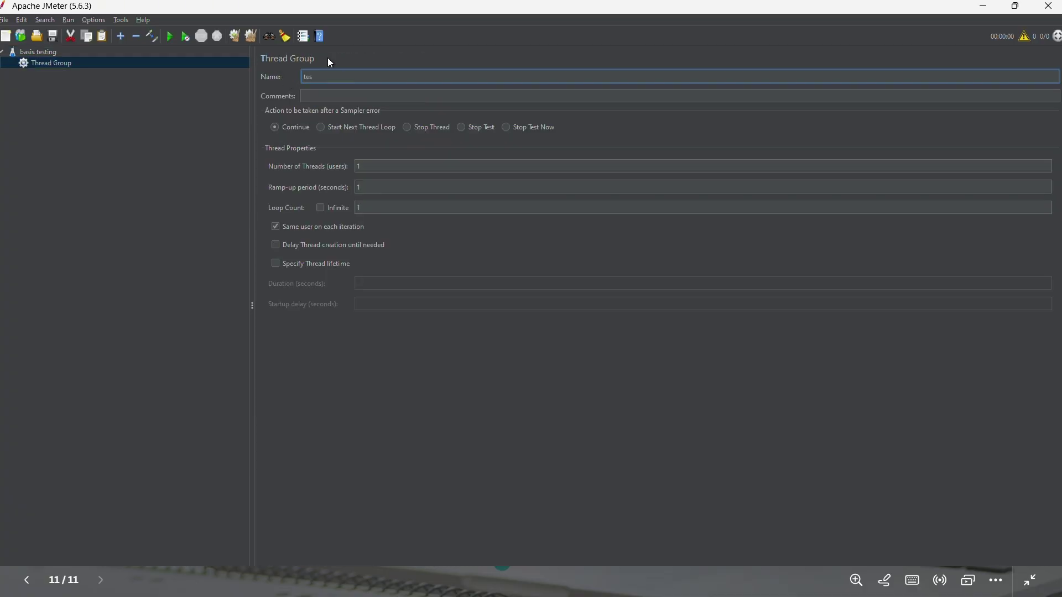
{"action": "type", "text": "ting login"}
{"action": "left_click", "coordinate": [119, 66]}
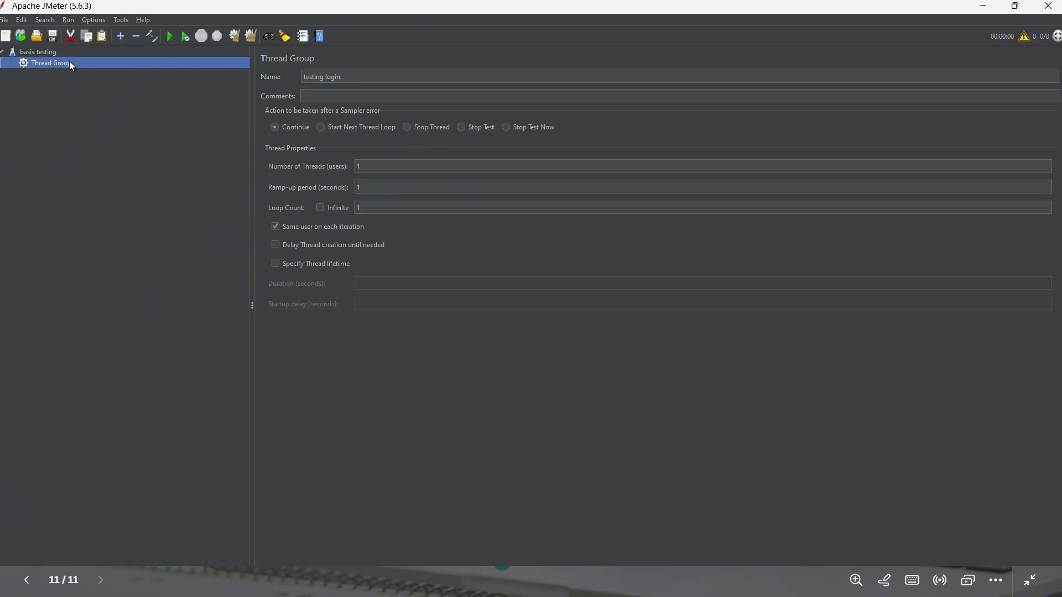
- Add an HTTP Request sampler under testing login with server name raahting.com
{"action": "right_click", "coordinate": [64, 54]}
{"action": "mouse_move", "coordinate": [135, 61]}
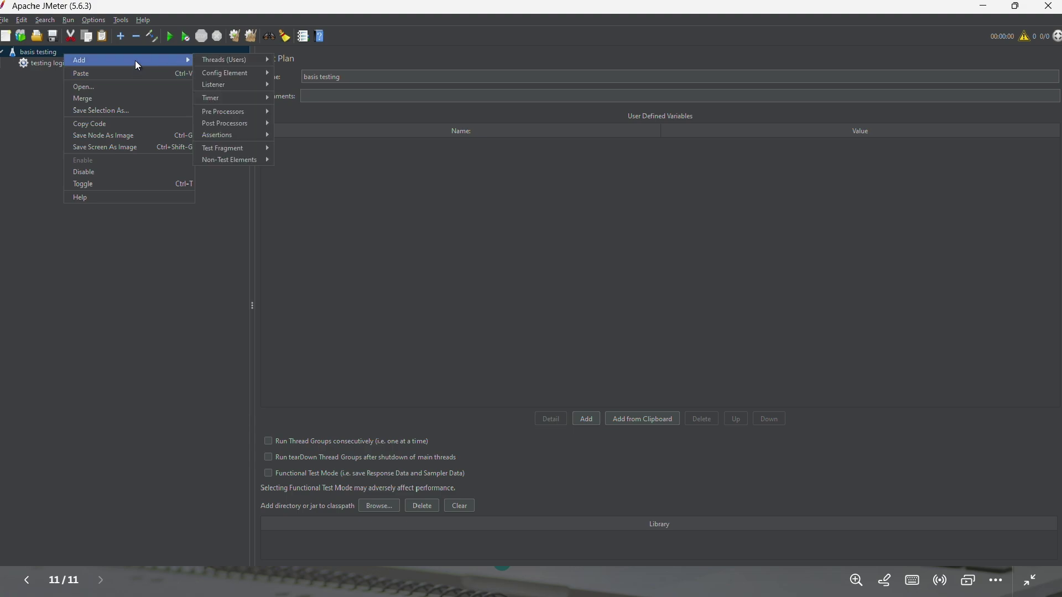
{"action": "left_click", "coordinate": [46, 65]}
{"action": "right_click", "coordinate": [46, 64]}
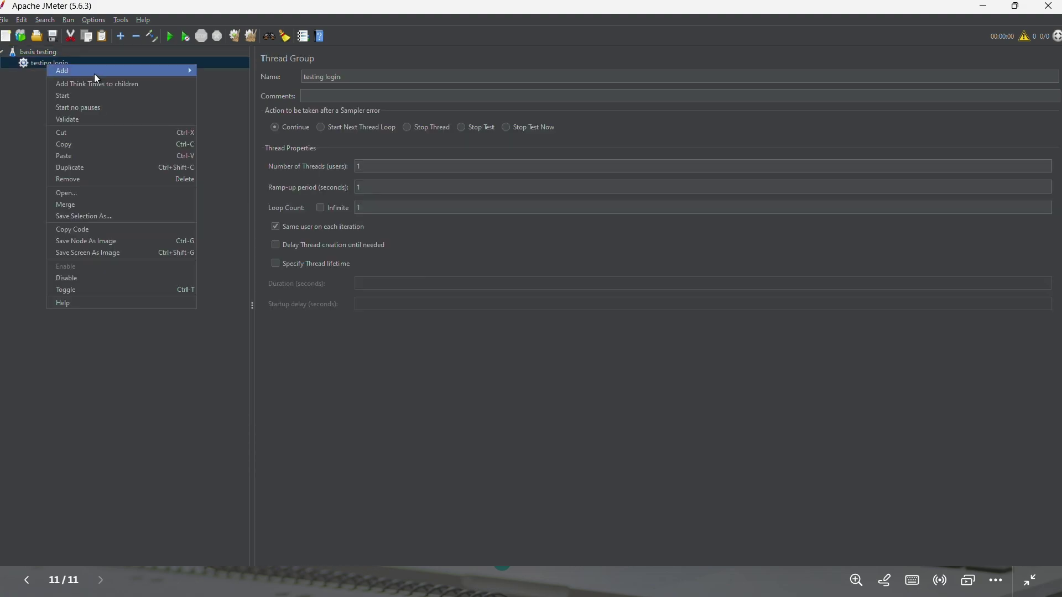
{"action": "mouse_move", "coordinate": [224, 71]}
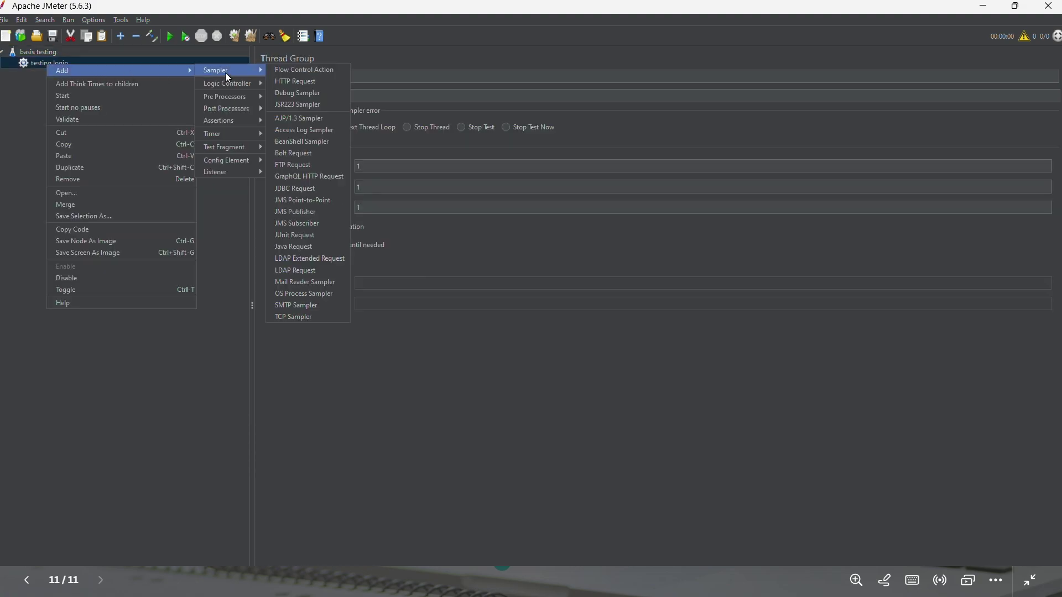
{"action": "left_click", "coordinate": [322, 82]}
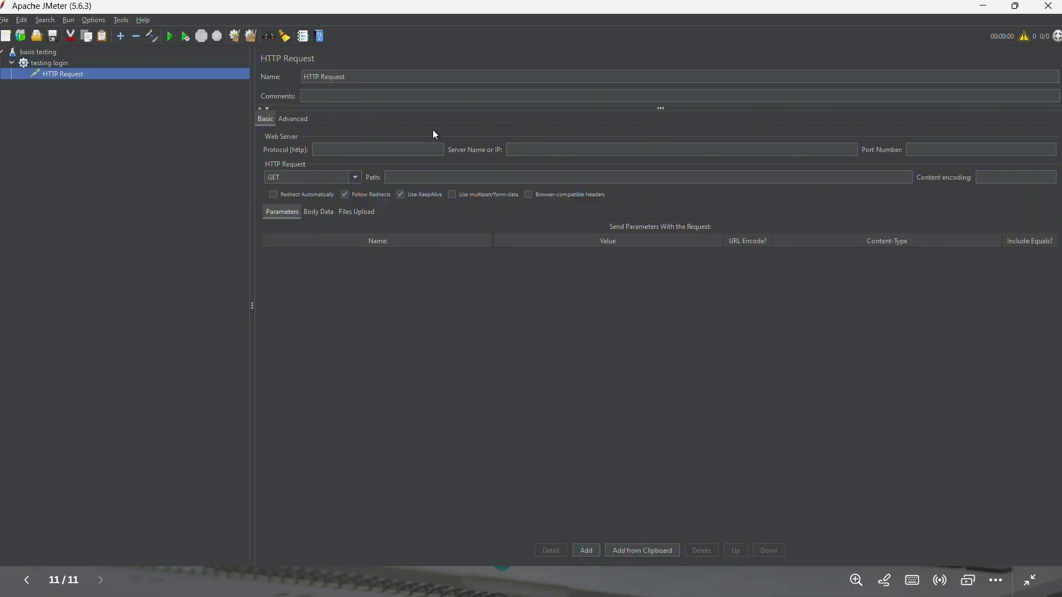
{"action": "left_click", "coordinate": [562, 150]}
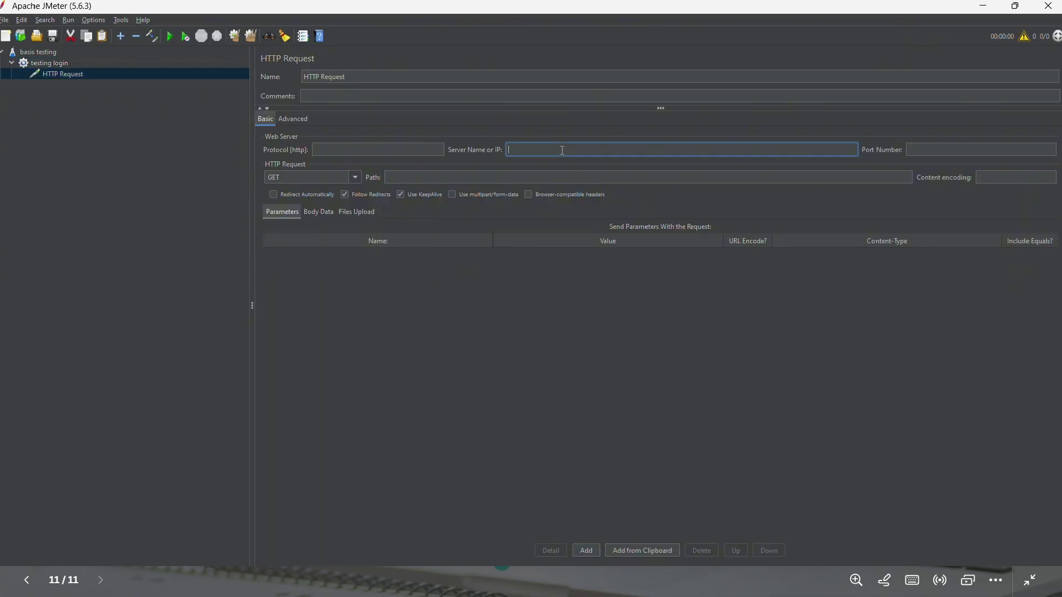
{"action": "type", "text": "raahting.com"}
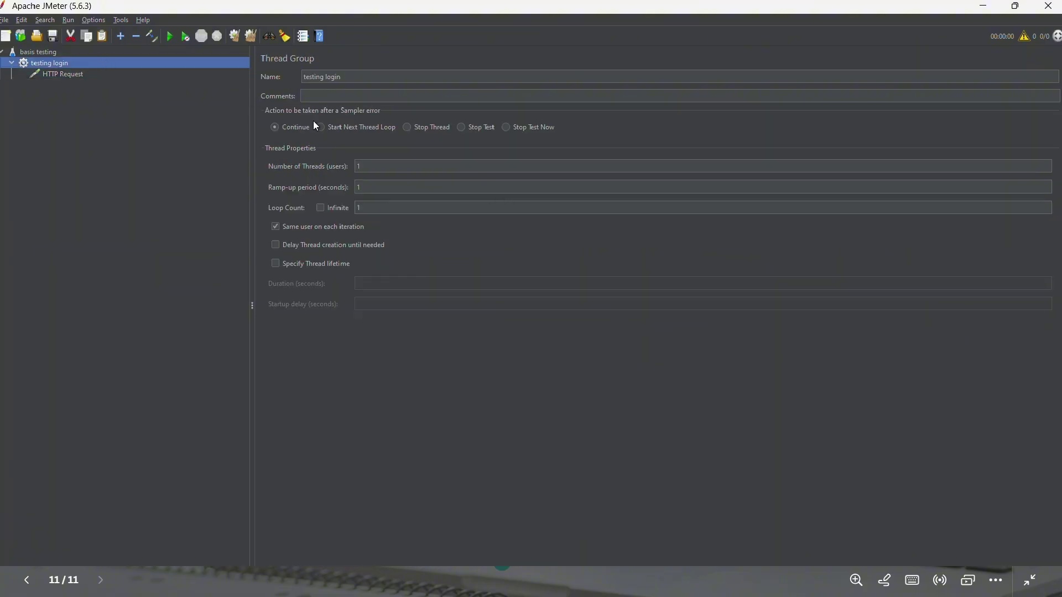
- Set the testing login thread group's Number of Threads to 5
{"action": "left_click", "coordinate": [379, 167]}
{"action": "key", "text": "BackSpace"}
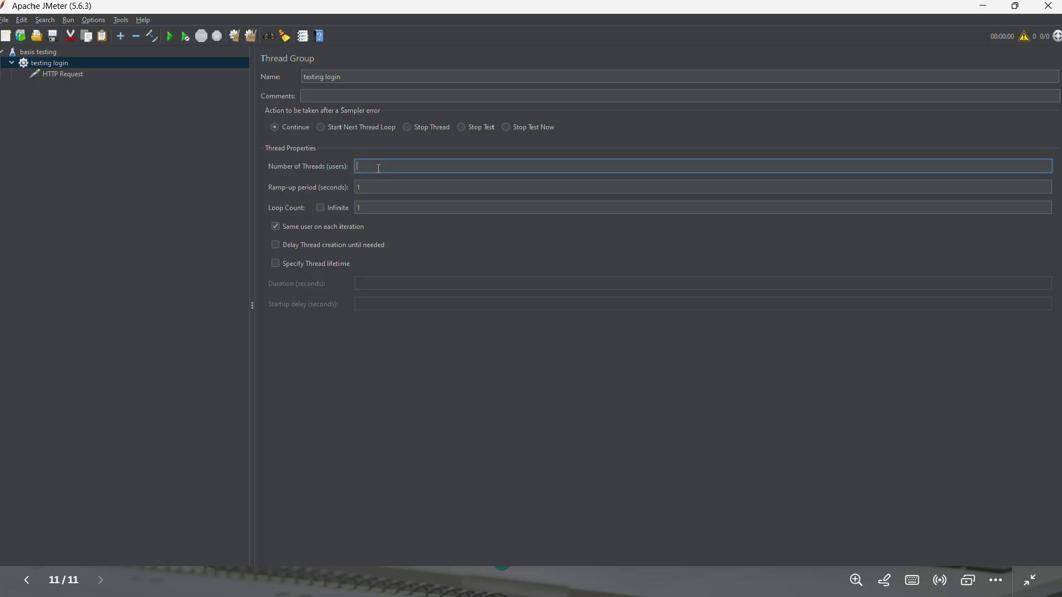
{"action": "type", "text": "5"}
{"action": "left_click", "coordinate": [74, 76]}
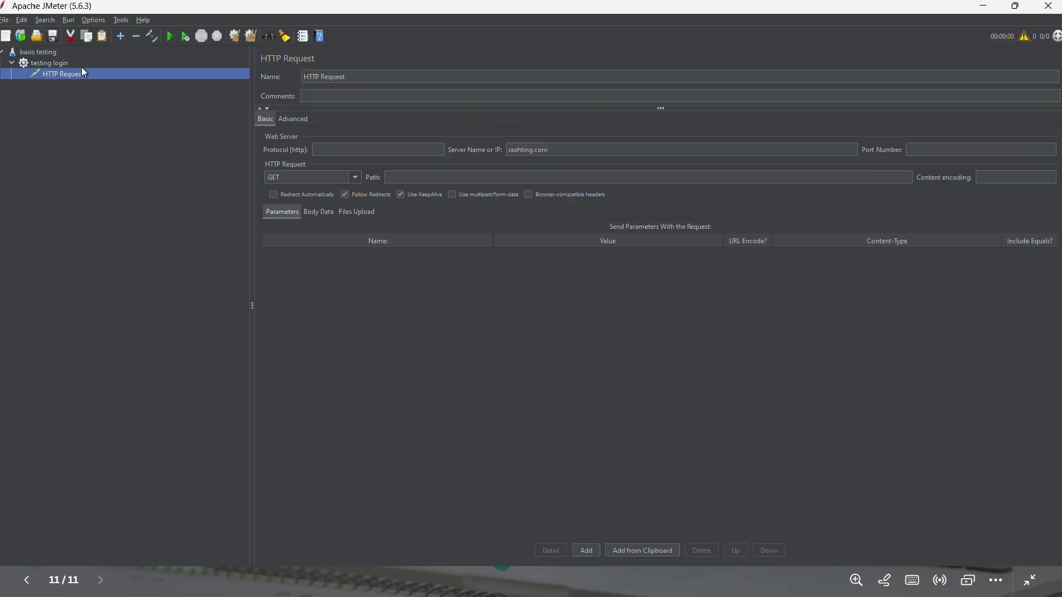
{"action": "left_click", "coordinate": [70, 62]}
- Add an HTTP Authorization Manager to testing login with a new credentials row
{"action": "right_click", "coordinate": [71, 62]}
{"action": "mouse_move", "coordinate": [117, 65]}
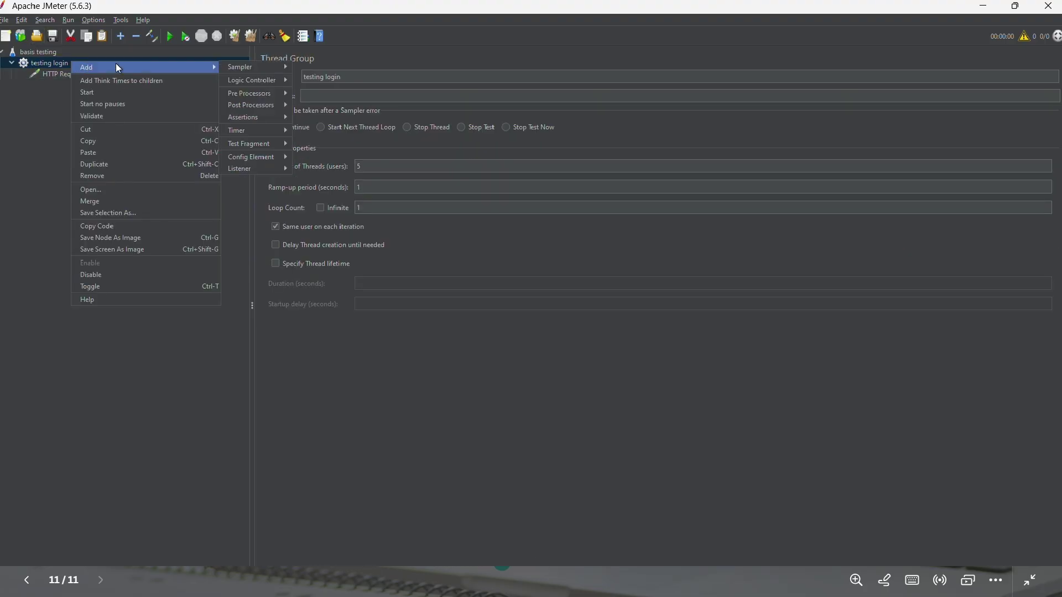
{"action": "mouse_move", "coordinate": [256, 68]}
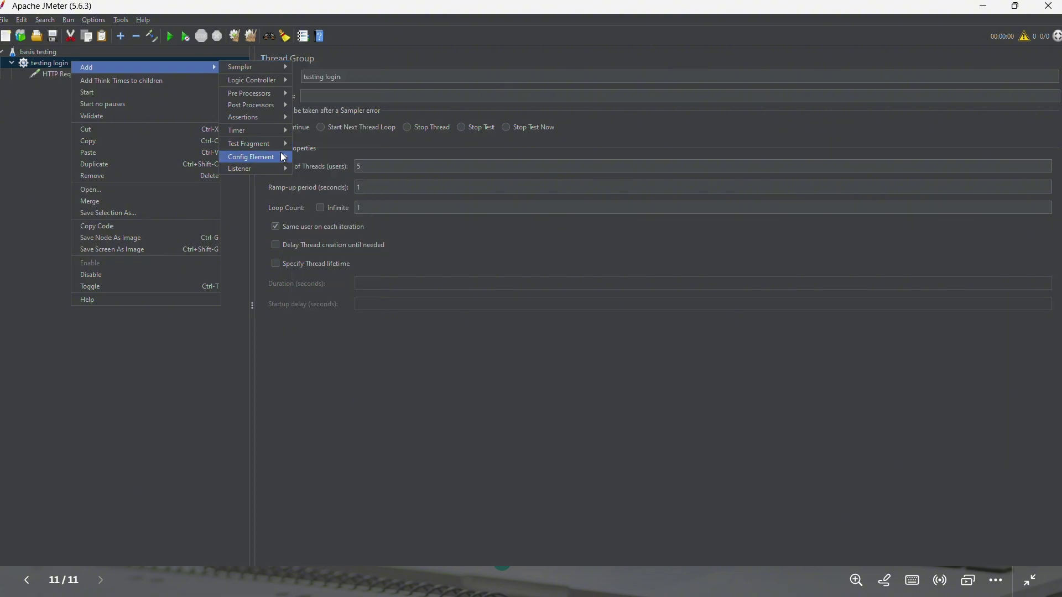
{"action": "mouse_move", "coordinate": [282, 158]}
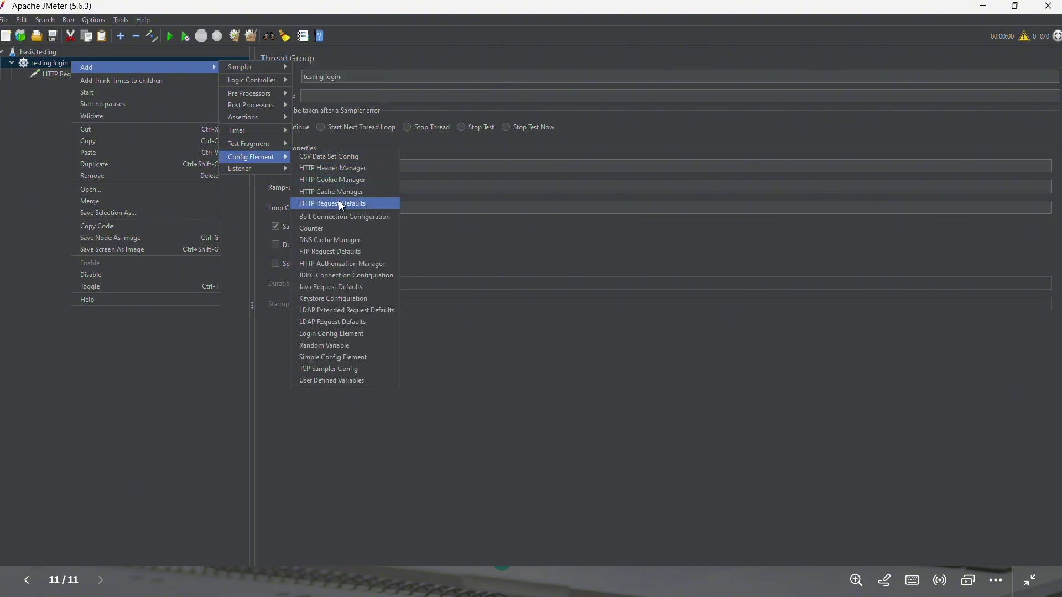
{"action": "left_click", "coordinate": [364, 265]}
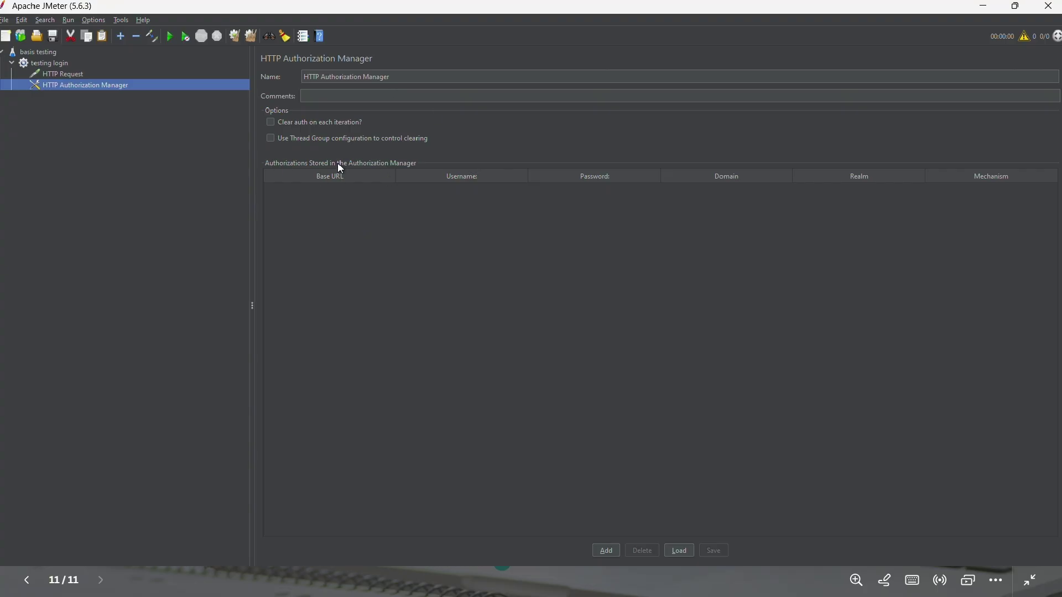
{"action": "left_click", "coordinate": [606, 551]}
{"action": "left_click", "coordinate": [347, 191]}
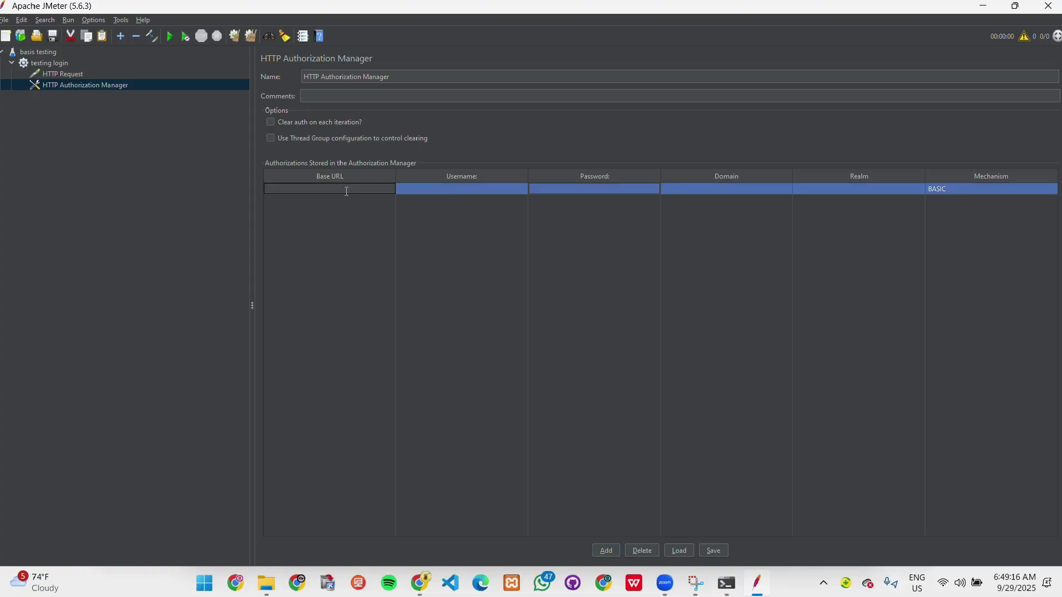
{"action": "type", "text": "https://raahting.com/yes/login"}
{"action": "left_click", "coordinate": [424, 192]}
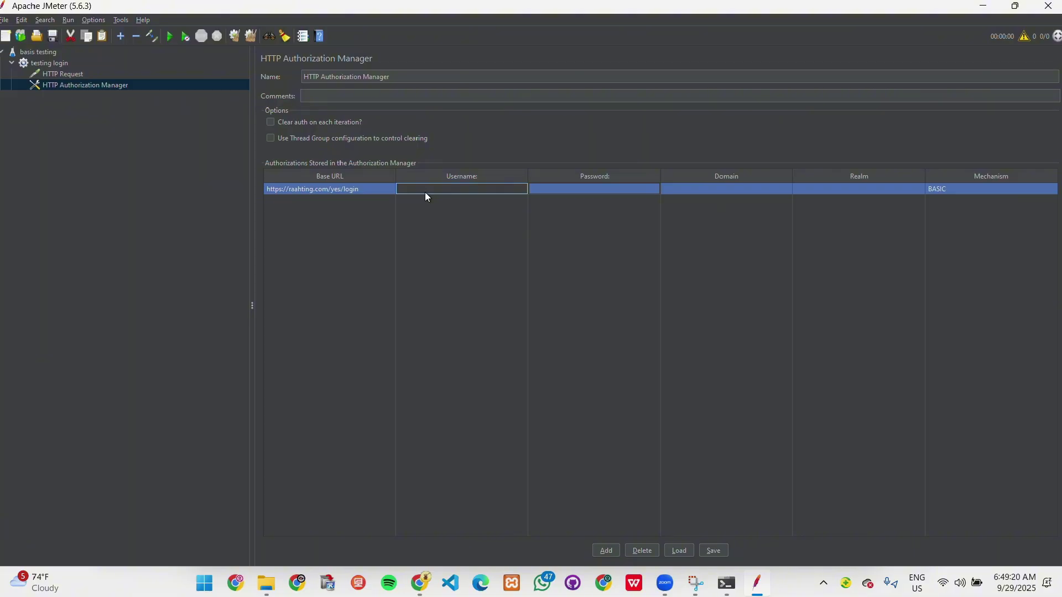
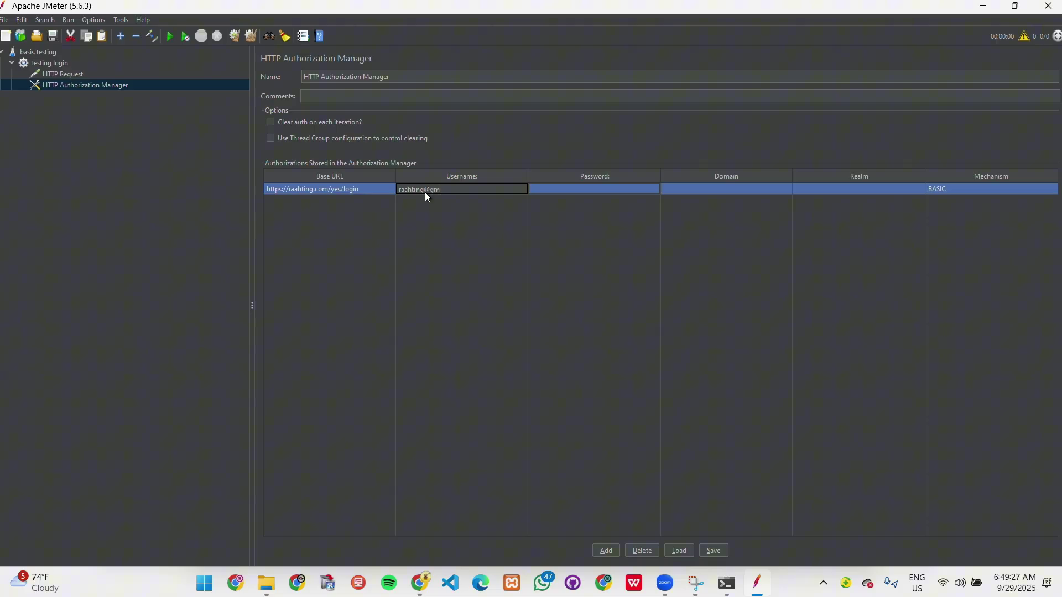
{"action": "left_click", "coordinate": [567, 200]}
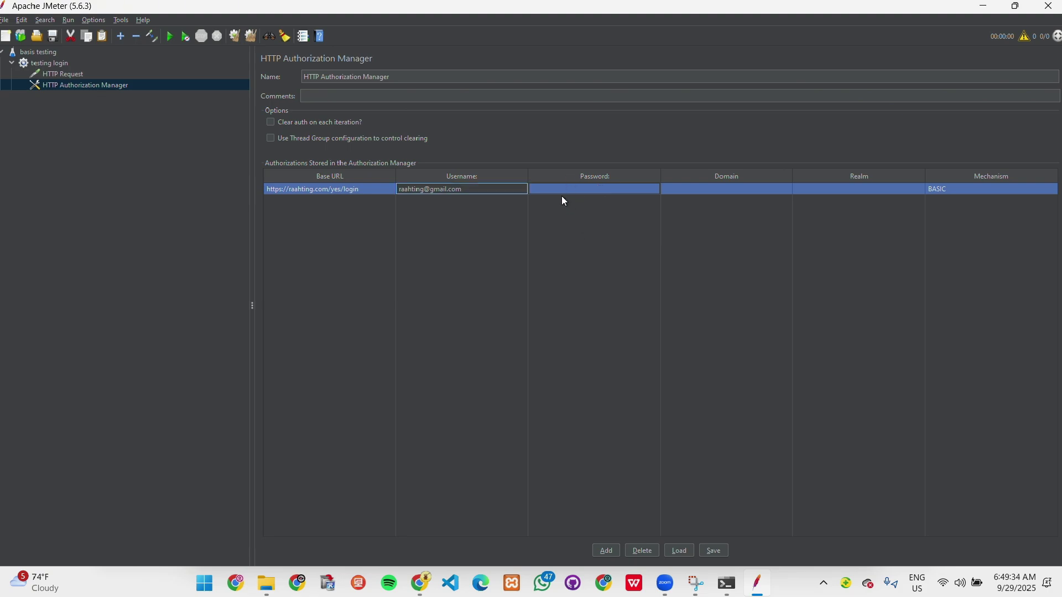
{"action": "left_click", "coordinate": [559, 188]}
{"action": "type", "text": "123"}
{"action": "left_click", "coordinate": [707, 188]}
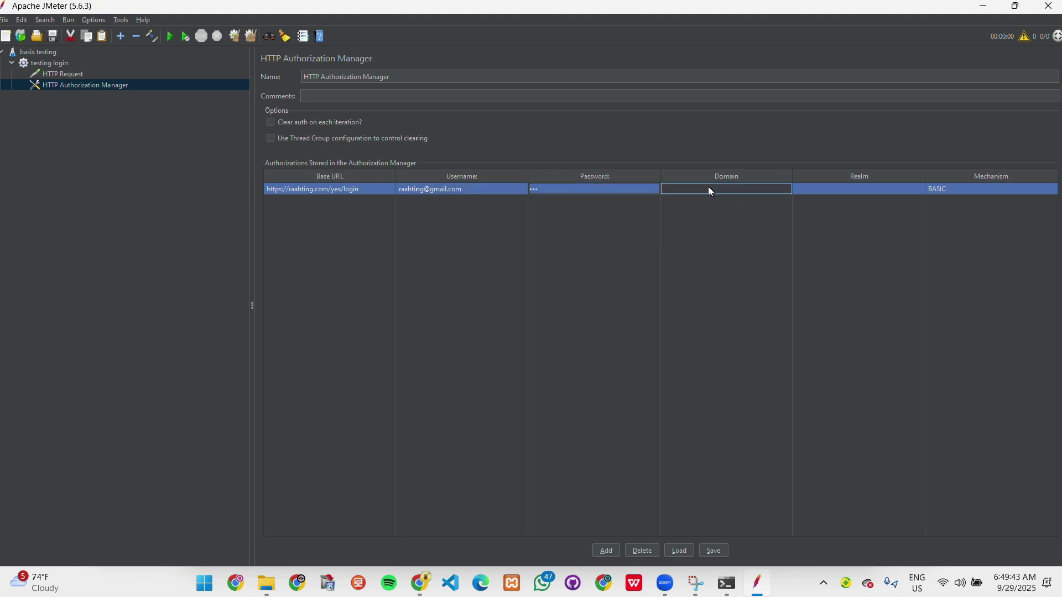
{"action": "type", "text": "c"}
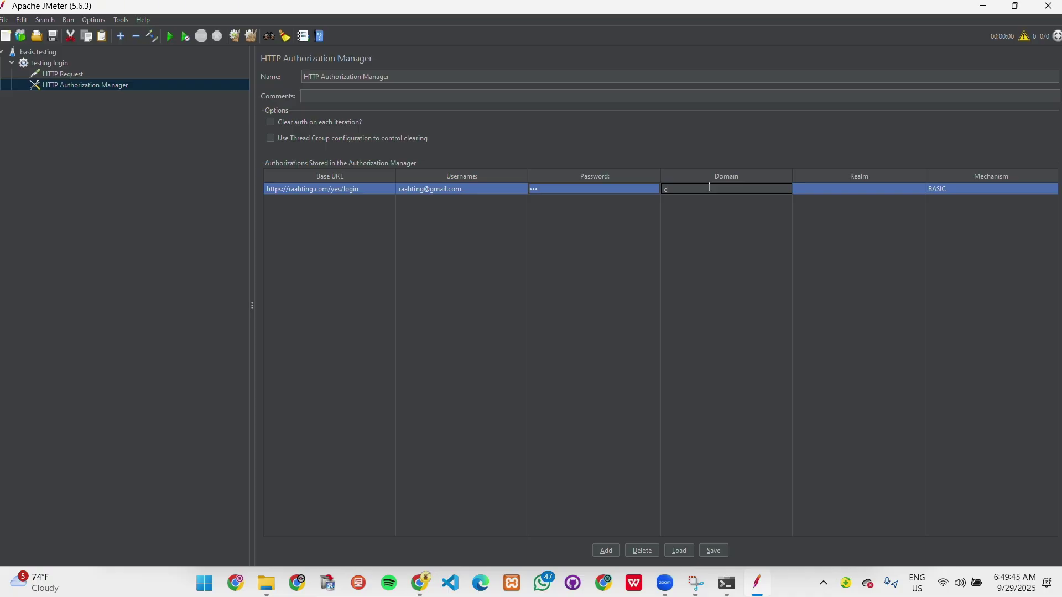
{"action": "type", "text": "raahting.com"}
- Attach a View Results Tree listener to testing login through Add > Listener
{"action": "left_click", "coordinate": [90, 64]}
{"action": "right_click", "coordinate": [91, 64]}
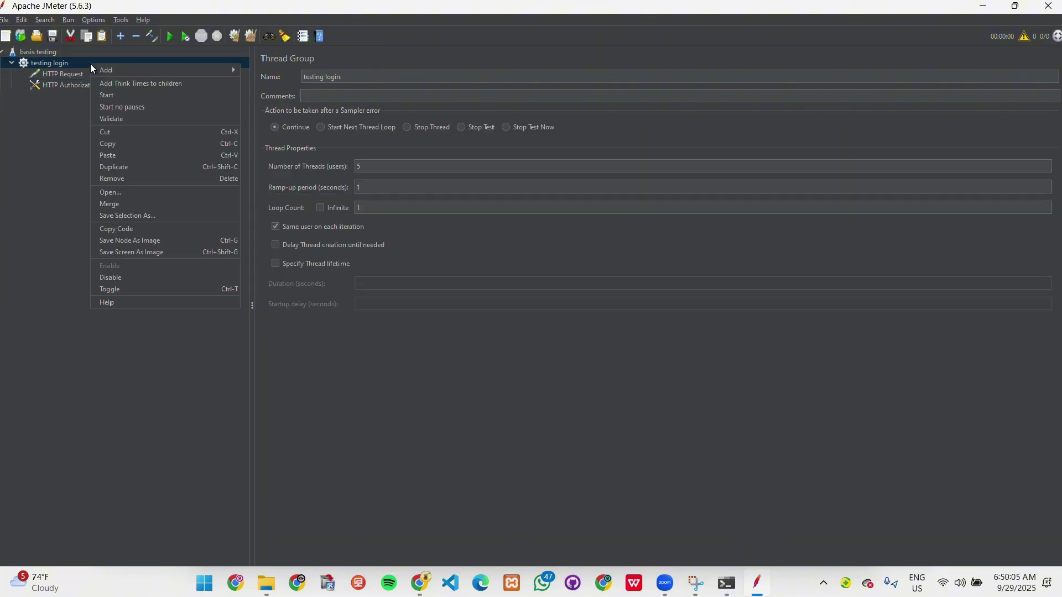
{"action": "mouse_move", "coordinate": [135, 70]}
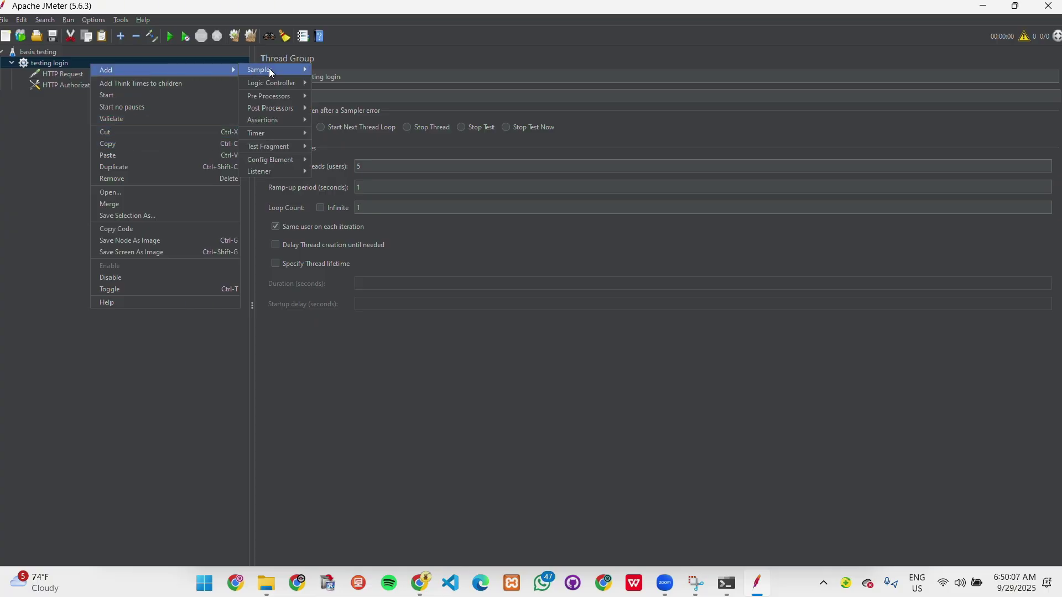
{"action": "mouse_move", "coordinate": [277, 69]}
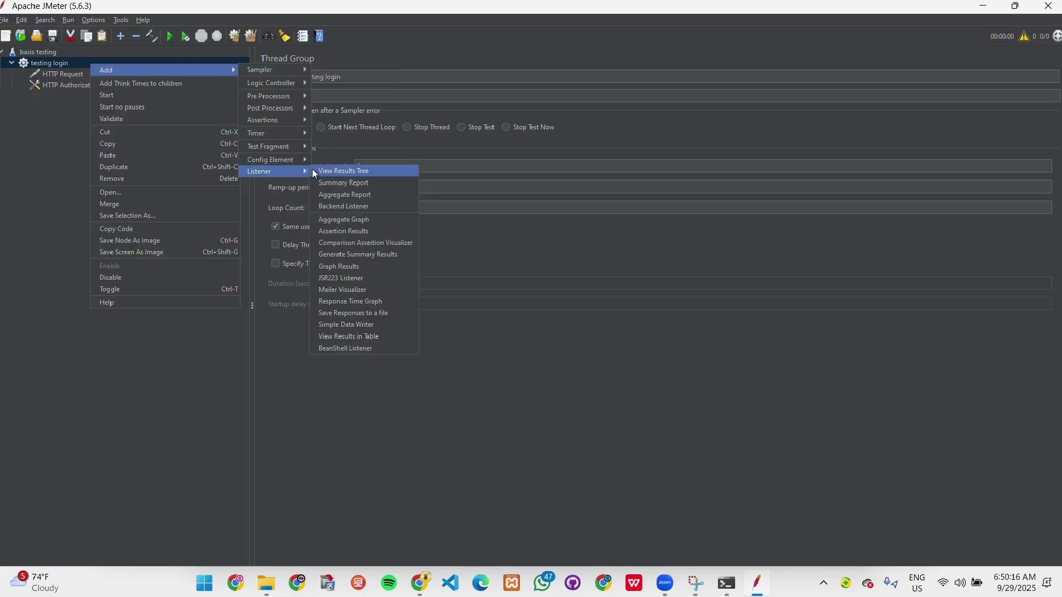
{"action": "left_click", "coordinate": [327, 170]}
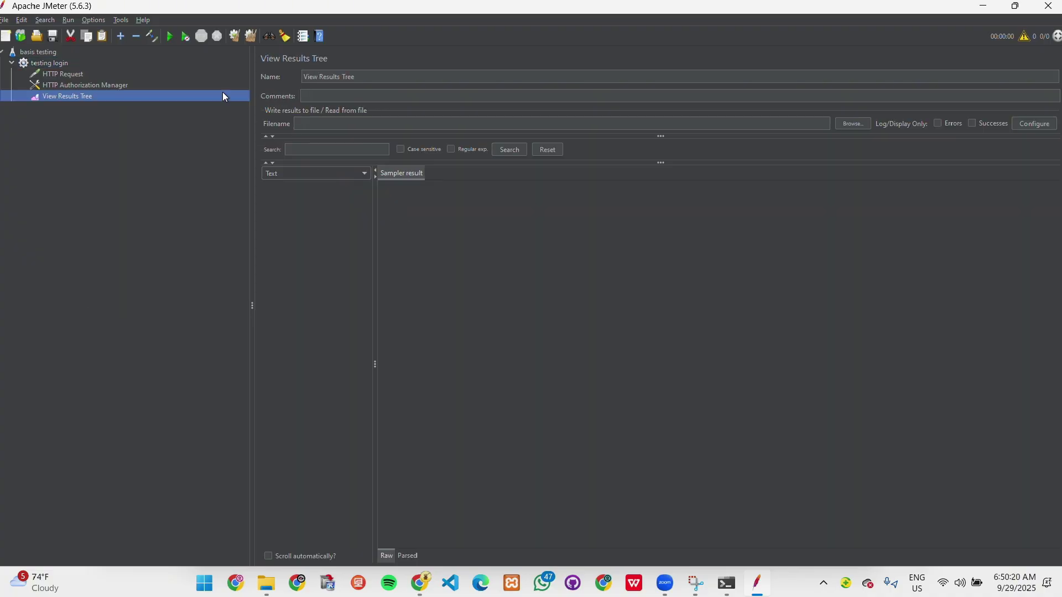
- Run the plan, saving over View Results Tree.jmx, and open the first request's 200 OK result
{"action": "left_click", "coordinate": [171, 37]}
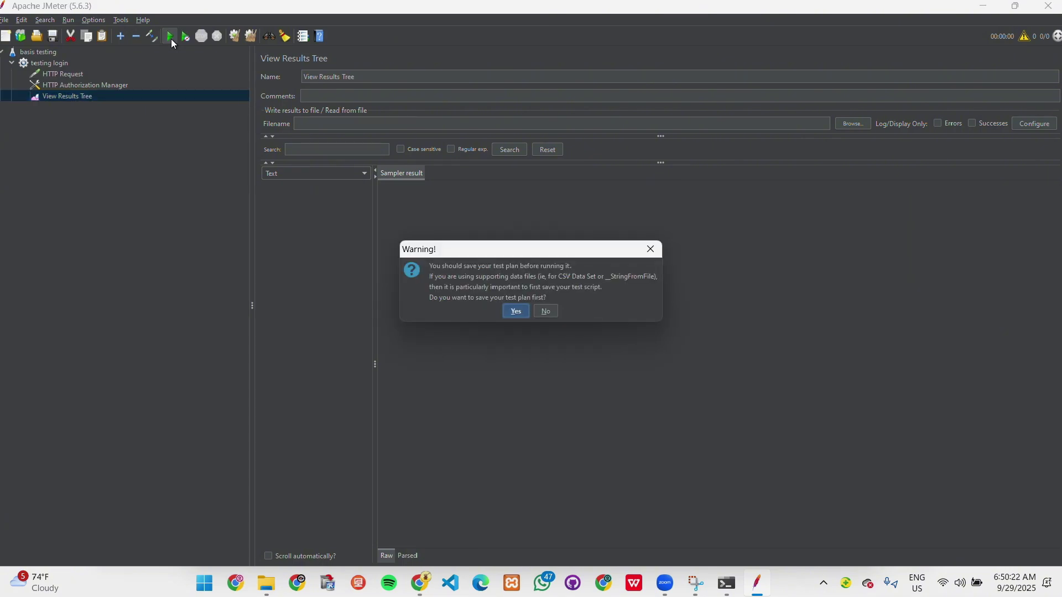
{"action": "left_click", "coordinate": [516, 313]}
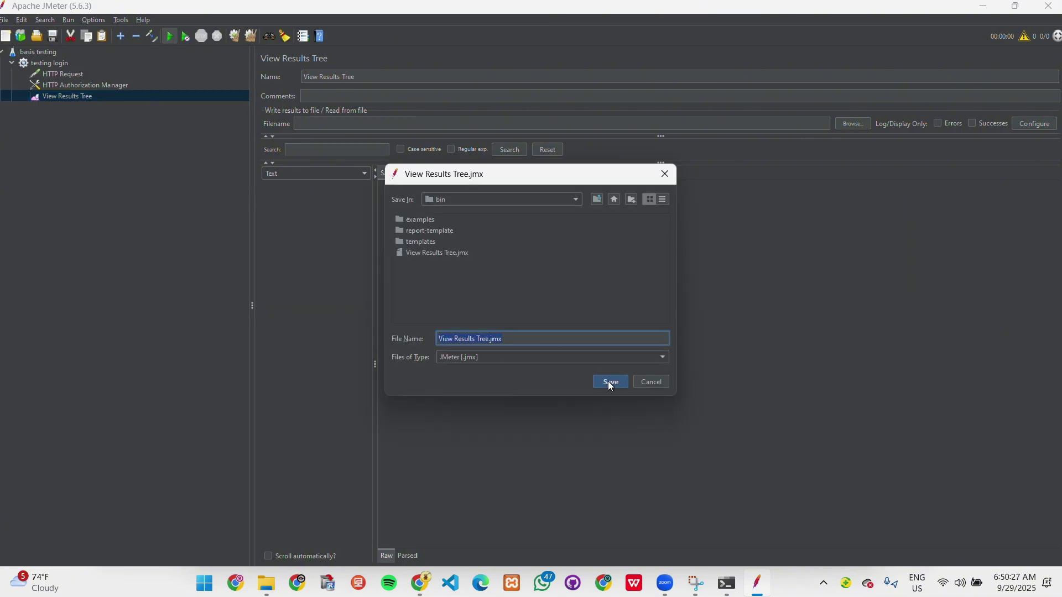
{"action": "left_click", "coordinate": [610, 381]}
{"action": "left_click", "coordinate": [516, 305]}
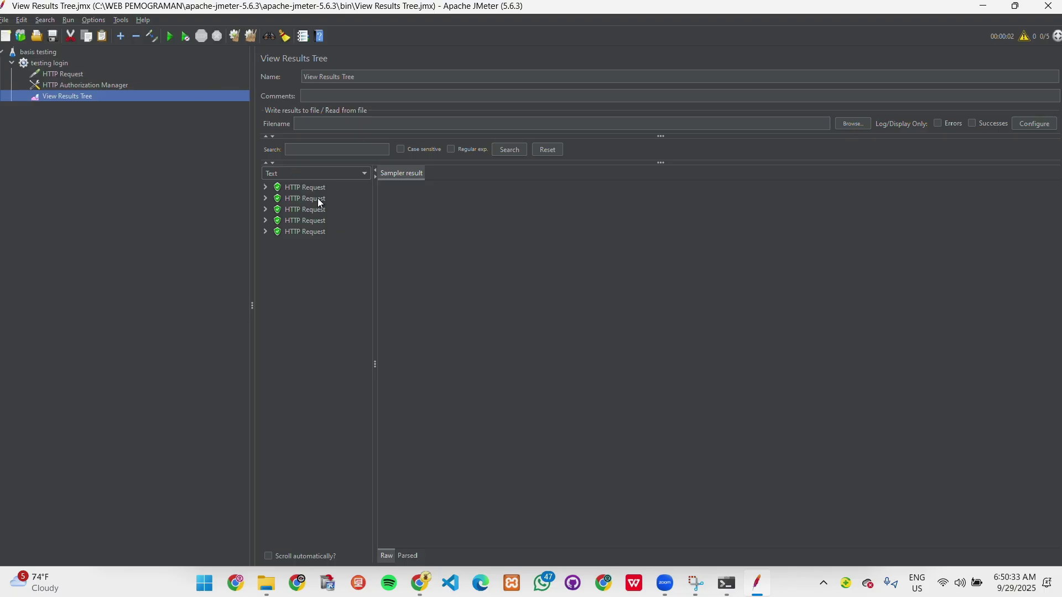
{"action": "left_click", "coordinate": [305, 188]}
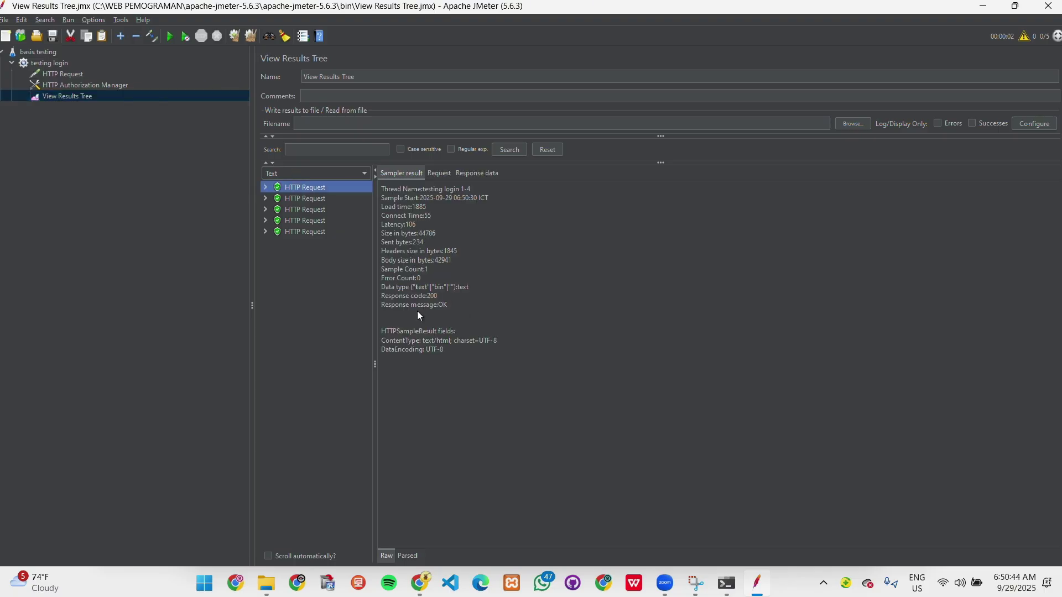